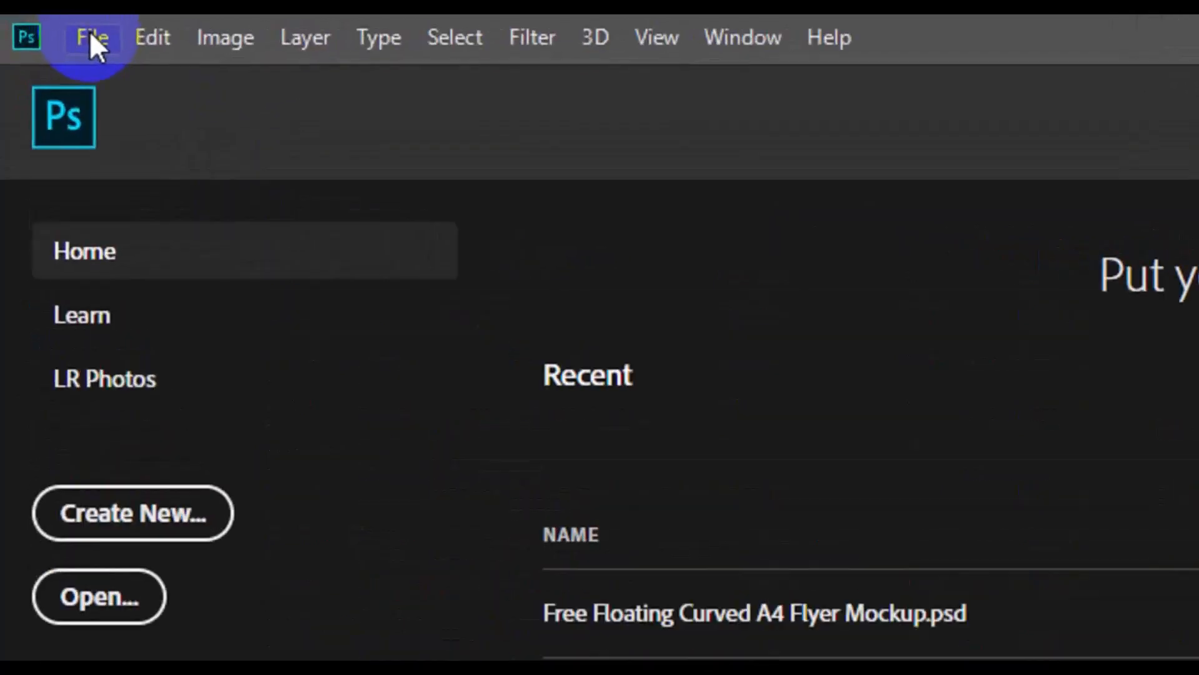
Create a new document named A4 Business flyer, 5.103 × 7.213 inches, portrait, 300 pixels/inch, CMYK 8-bit, with a white background.
{"action": "left_click", "coordinate": [90, 36]}
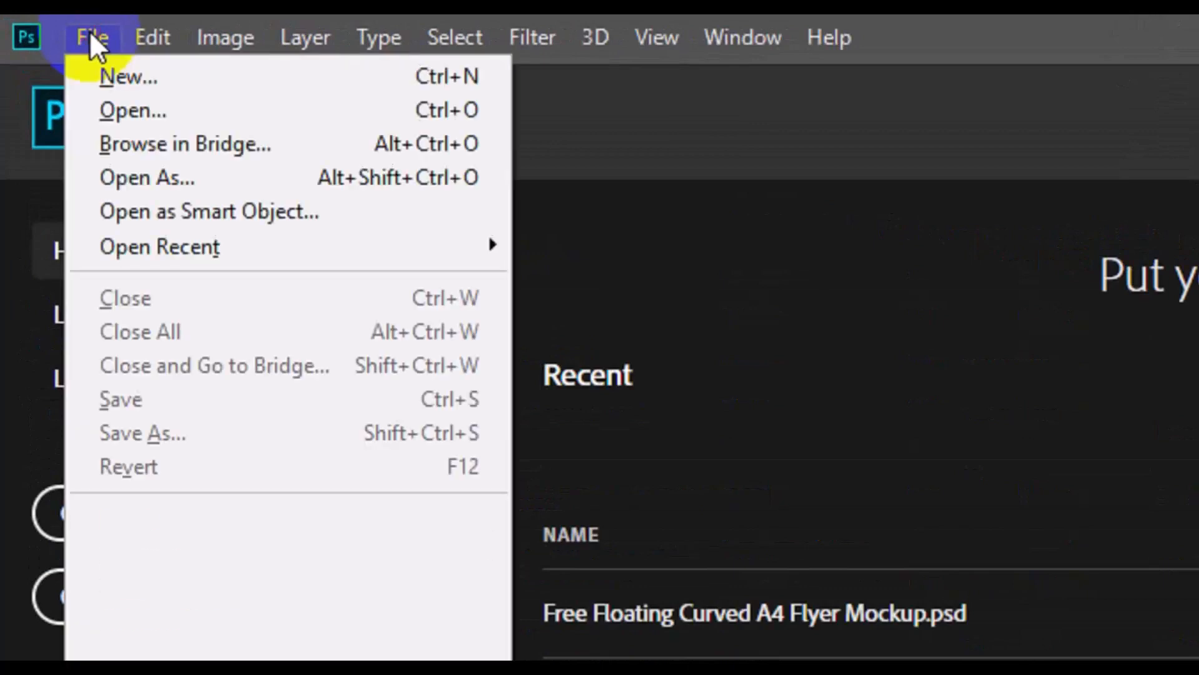
{"action": "left_click", "coordinate": [136, 77]}
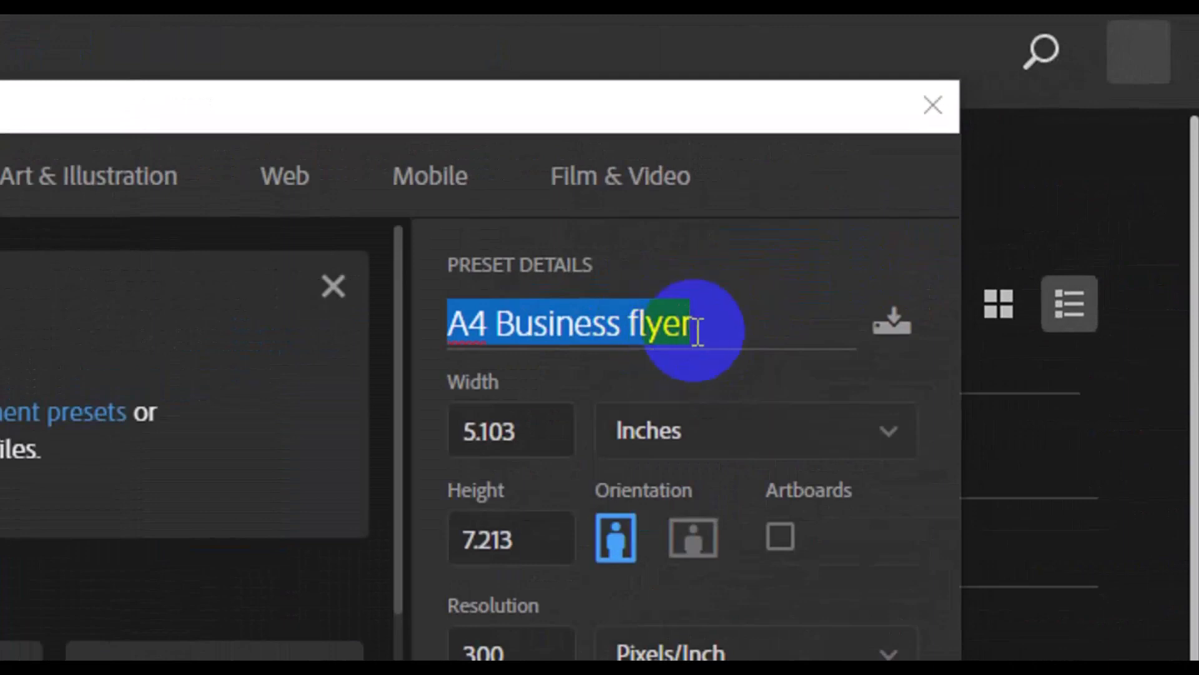
{"action": "double_click", "coordinate": [528, 432]}
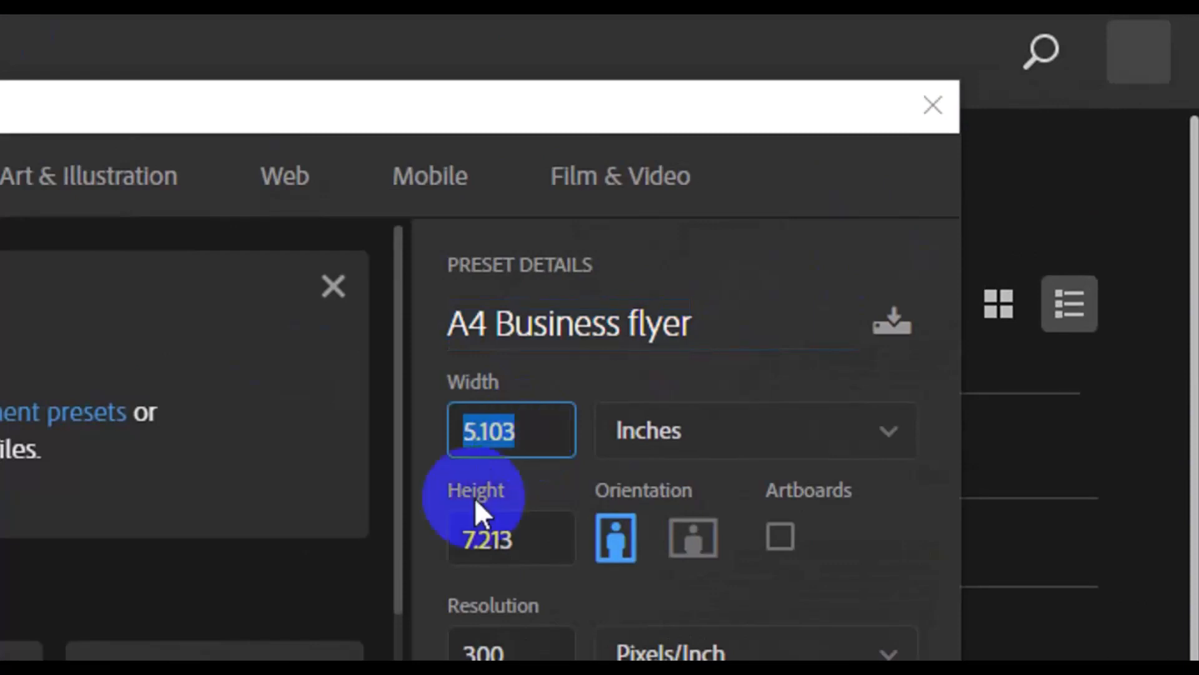
{"action": "double_click", "coordinate": [512, 501]}
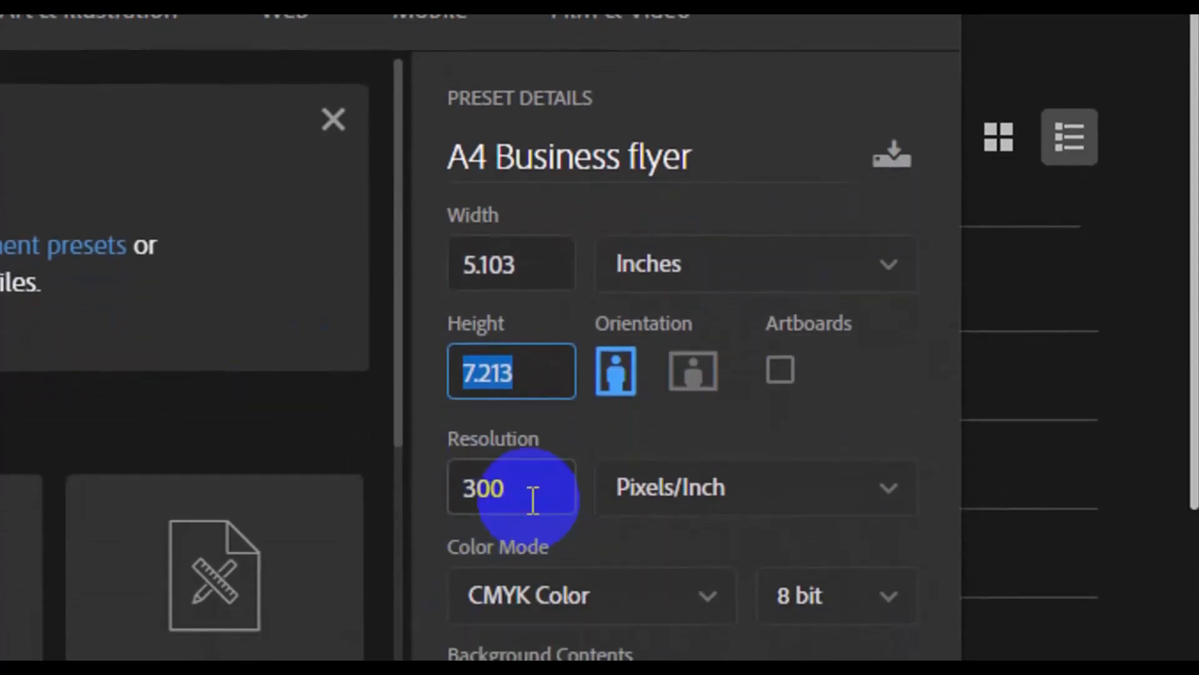
{"action": "double_click", "coordinate": [511, 488]}
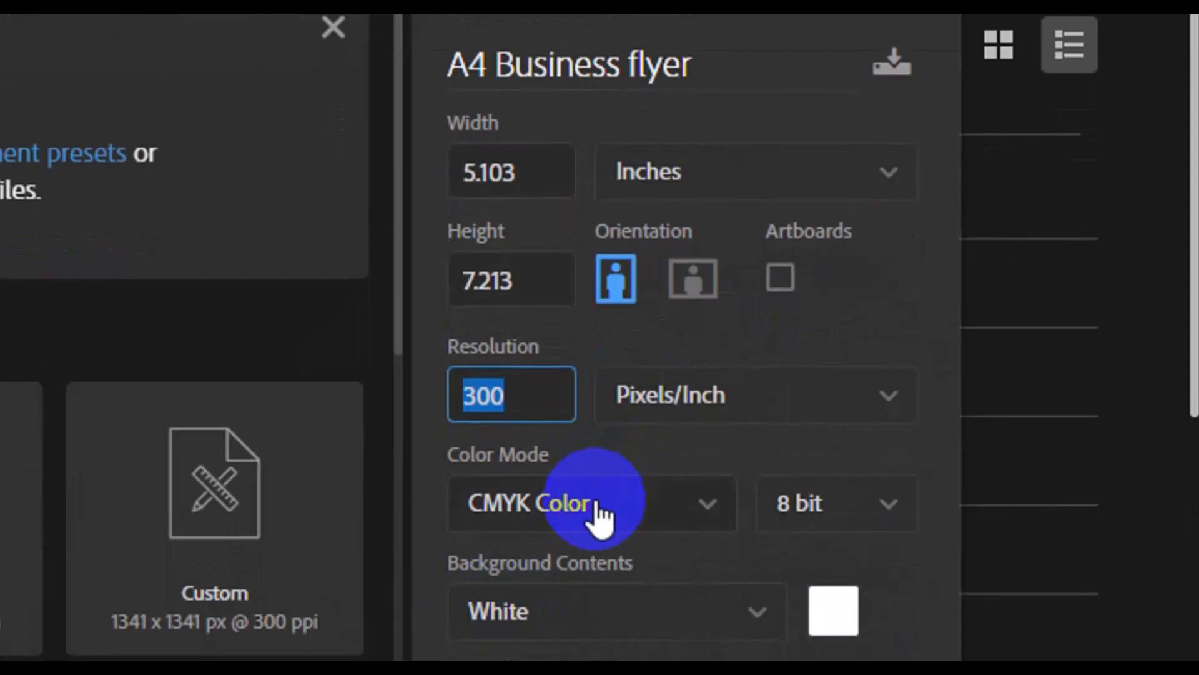
{"action": "left_click", "coordinate": [709, 587]}
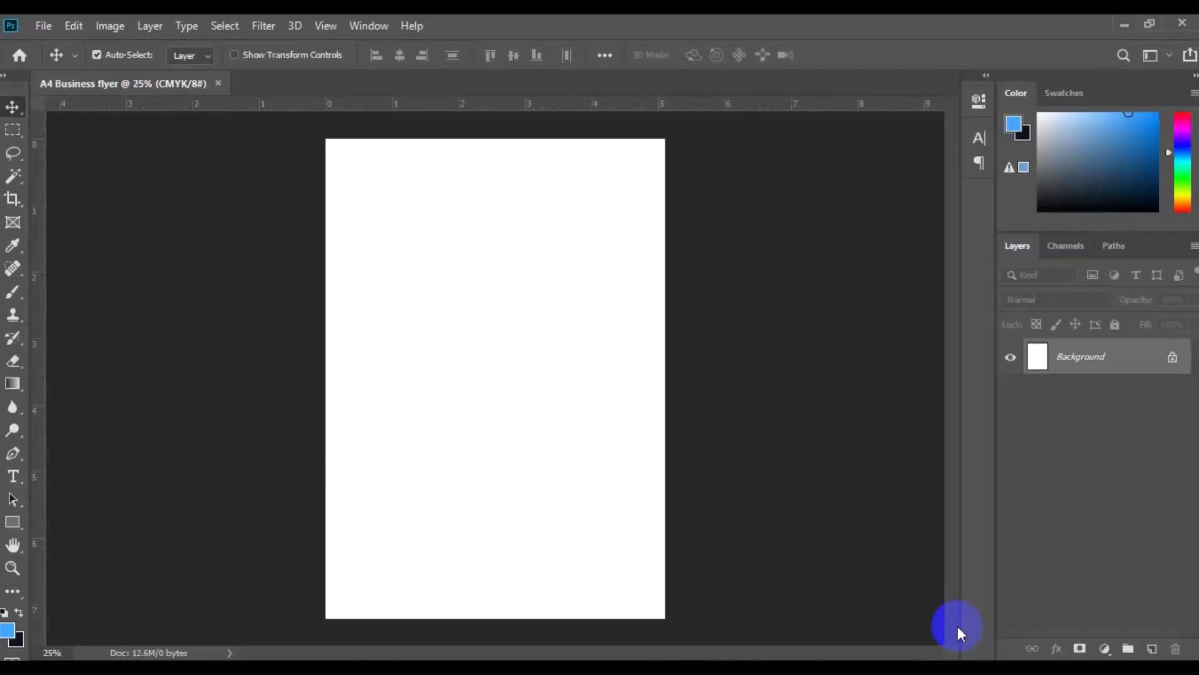
Draw a grey-filled rectangle shape without stroke, about 377 × 377 px, in the page's top-left corner.
{"action": "key", "text": "ctrl+minus"}
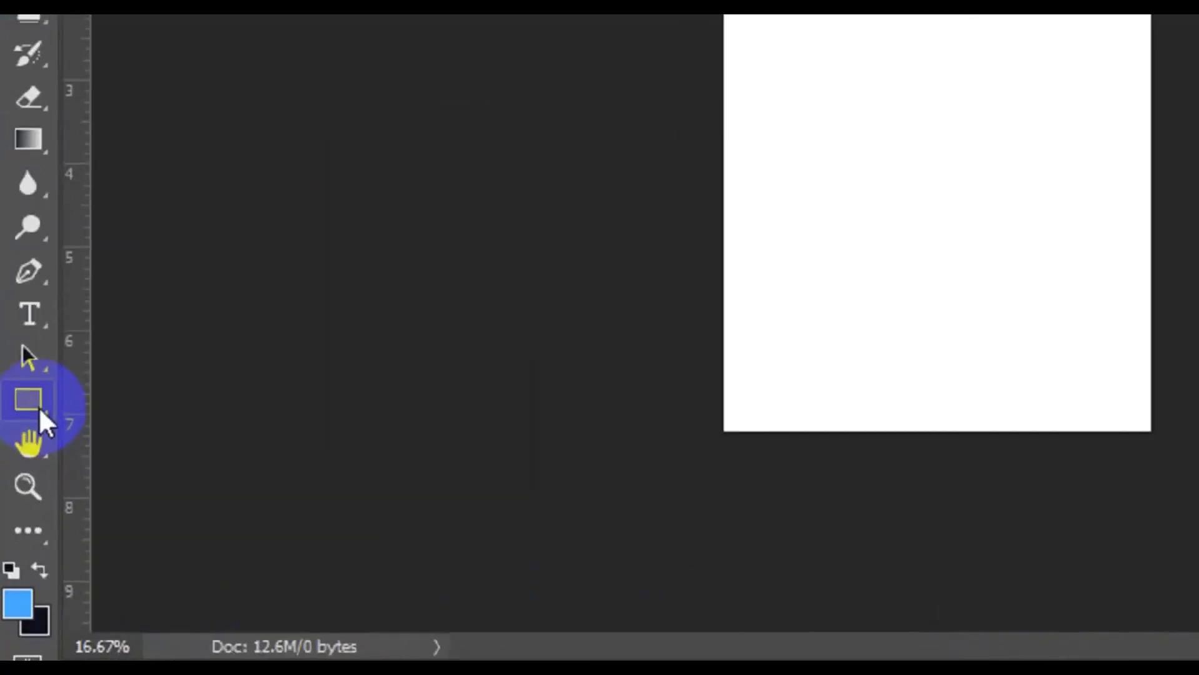
{"action": "left_click", "coordinate": [39, 410]}
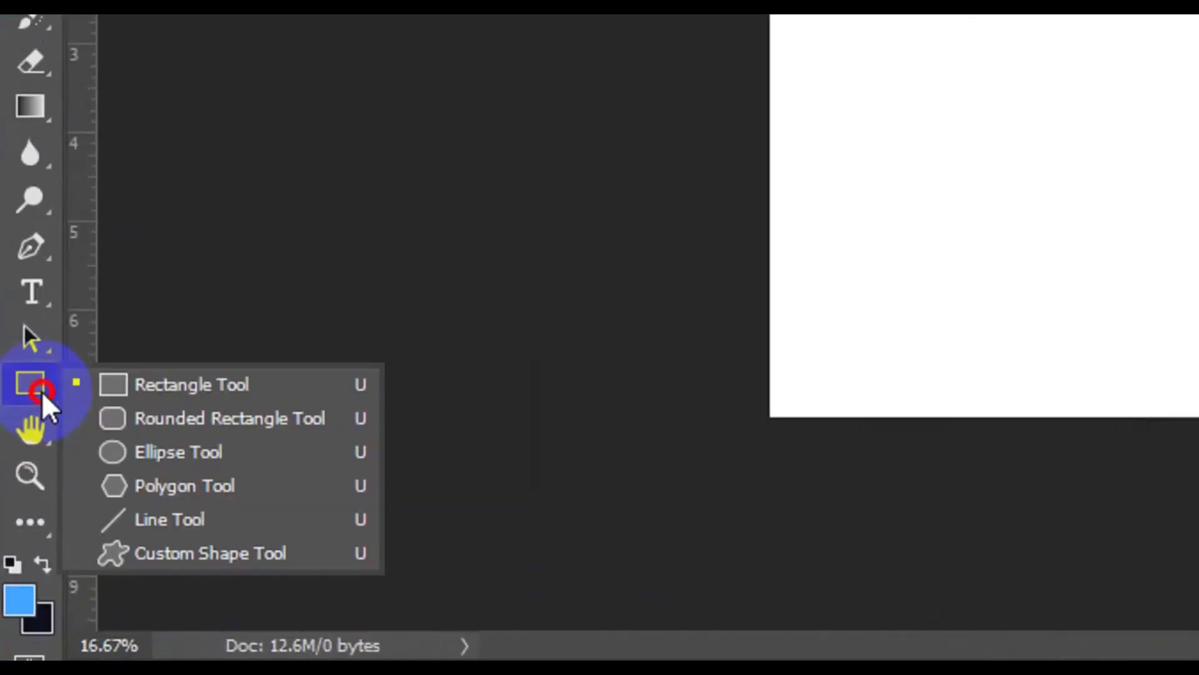
{"action": "left_click", "coordinate": [139, 389]}
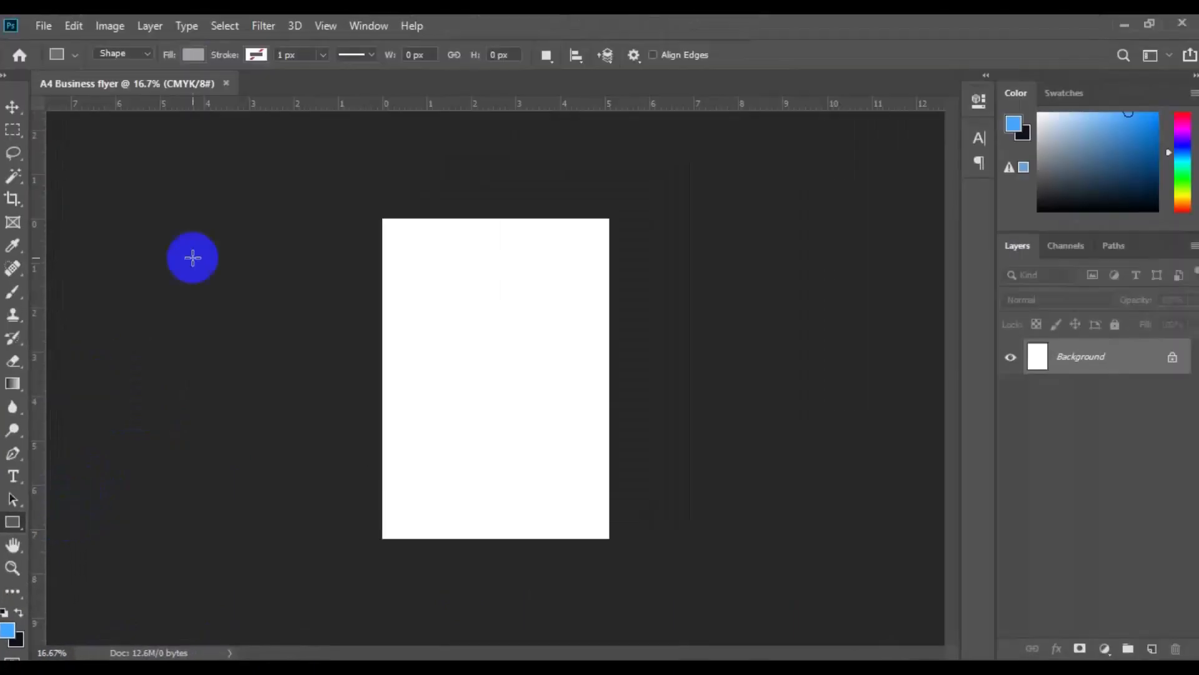
{"action": "left_click", "coordinate": [178, 55]}
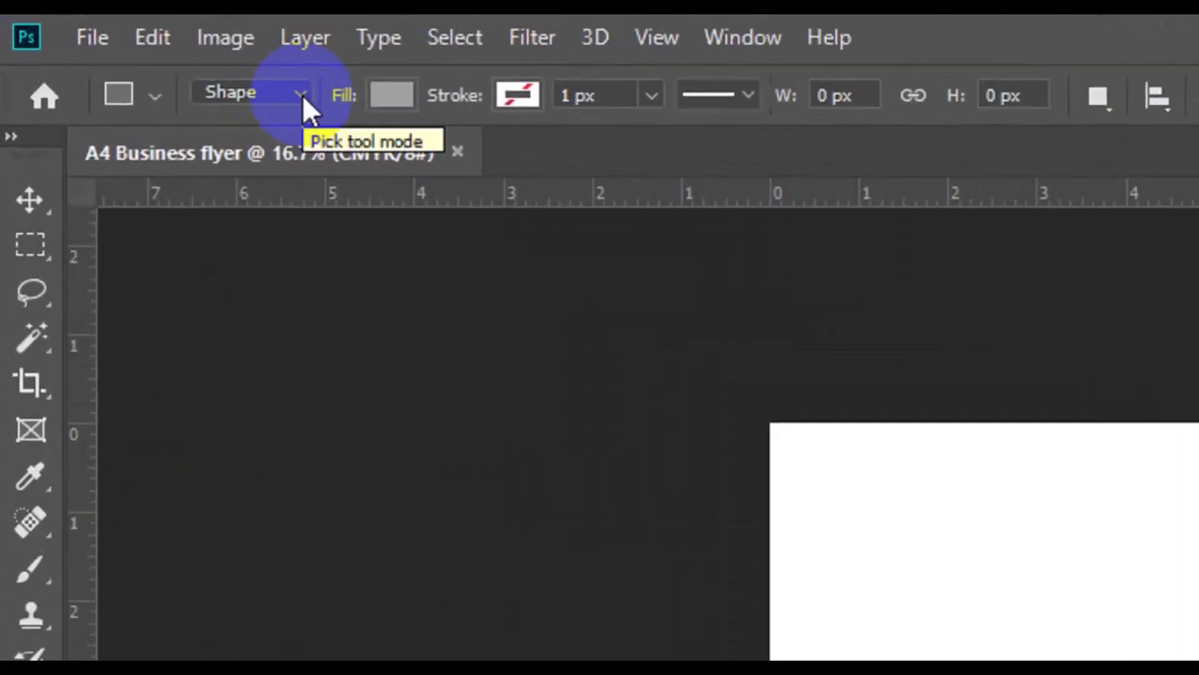
{"action": "left_click", "coordinate": [303, 95]}
{"action": "left_click", "coordinate": [270, 123]}
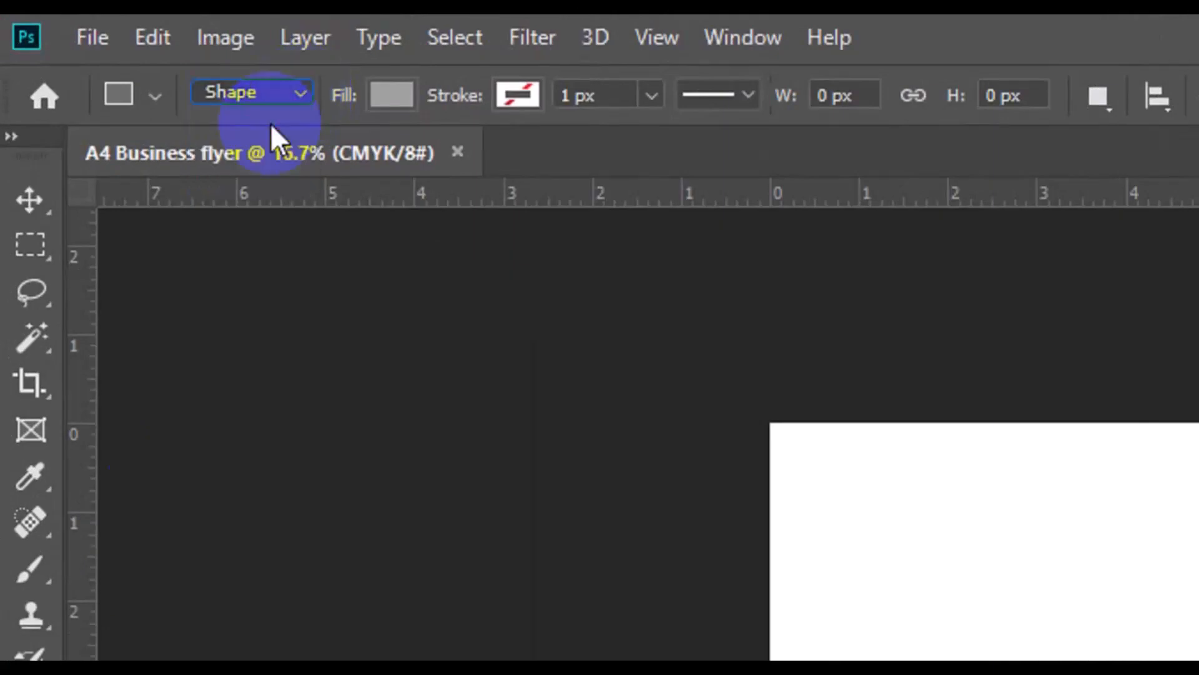
{"action": "left_click", "coordinate": [406, 89]}
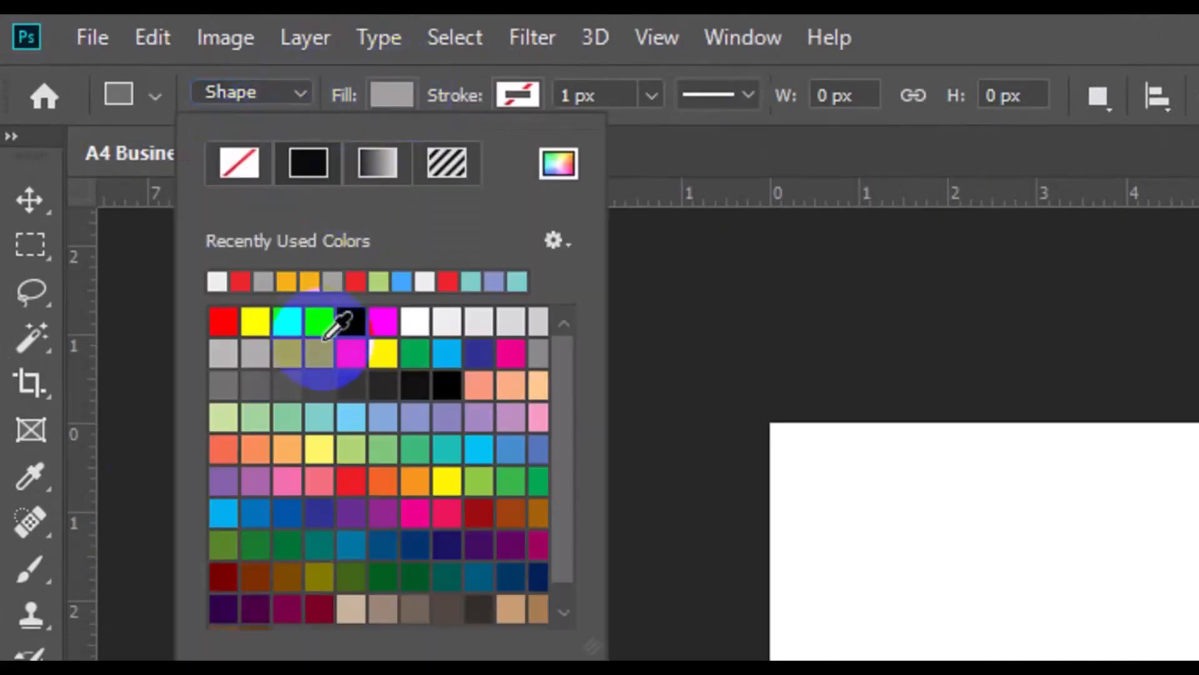
{"action": "left_click", "coordinate": [552, 173]}
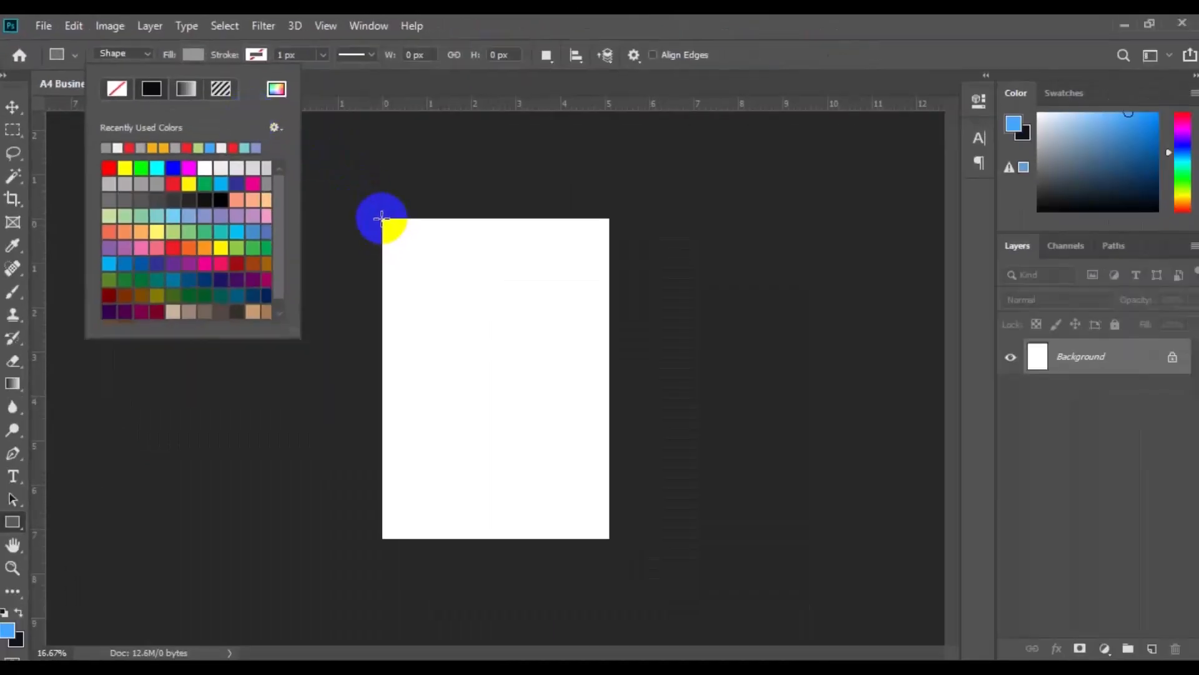
{"action": "left_click", "coordinate": [382, 218]}
{"action": "left_click_drag", "start_coordinate": [383, 218], "coordinate": [438, 275]}
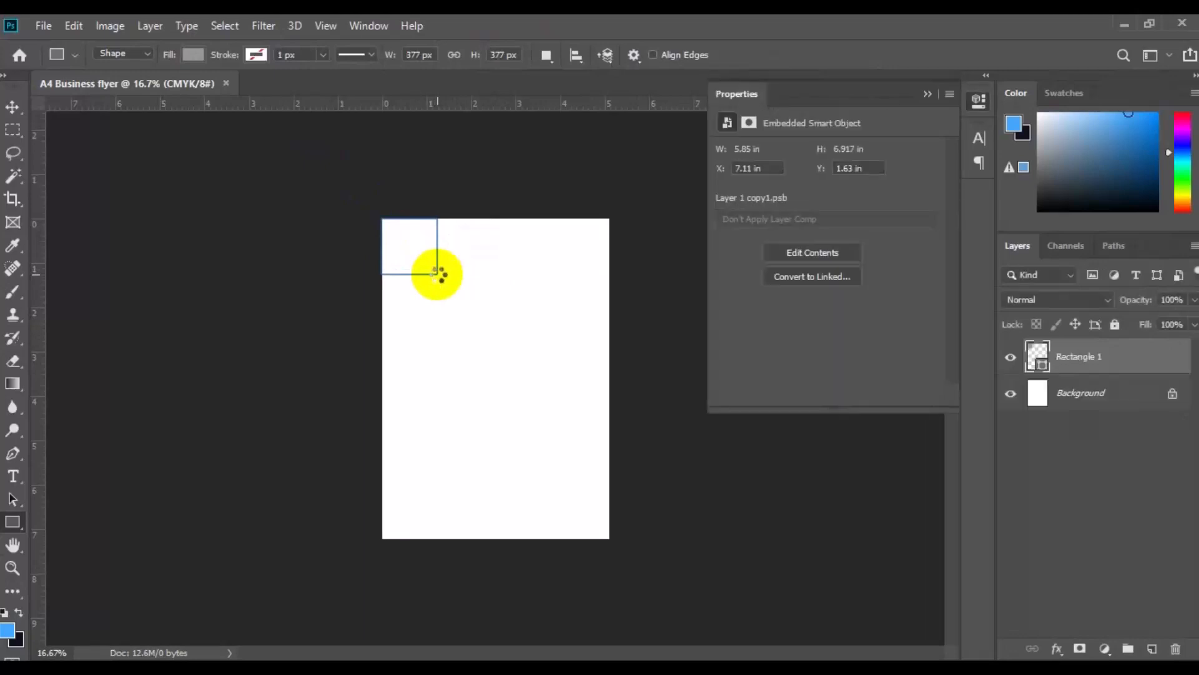
Duplicate the grey square three times along the page's upper edge, leaving equal 0.060 in gaps.
{"action": "left_click", "coordinate": [13, 110]}
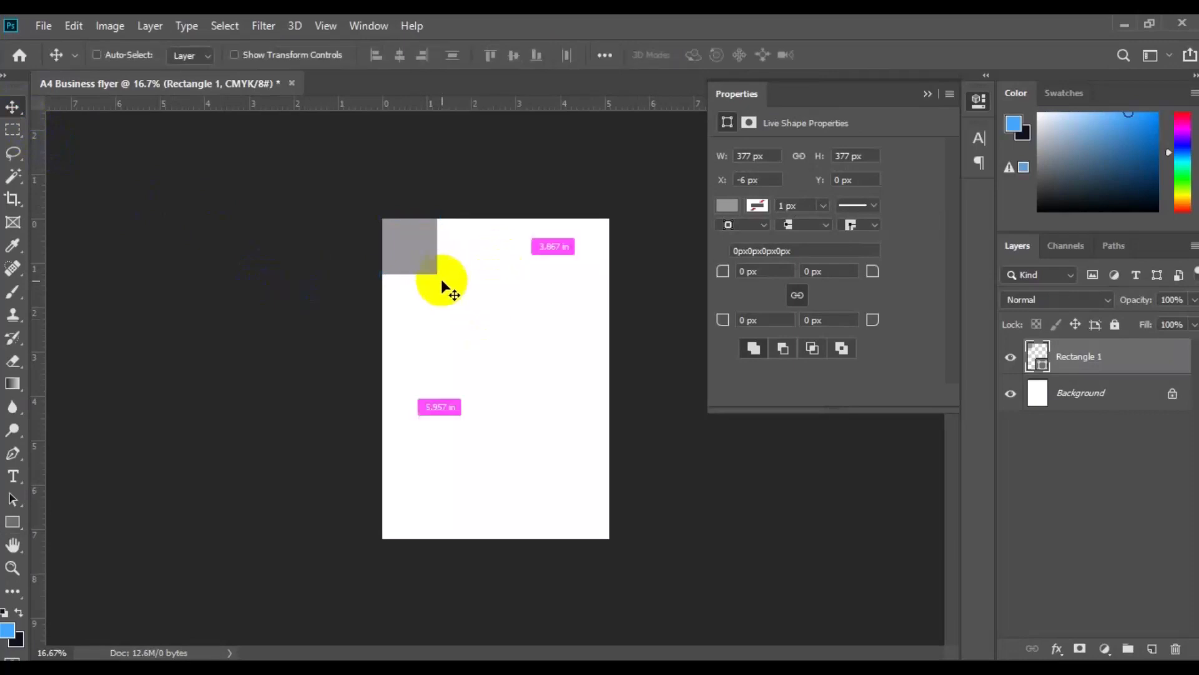
{"action": "key", "text": "ctrl+plus"}
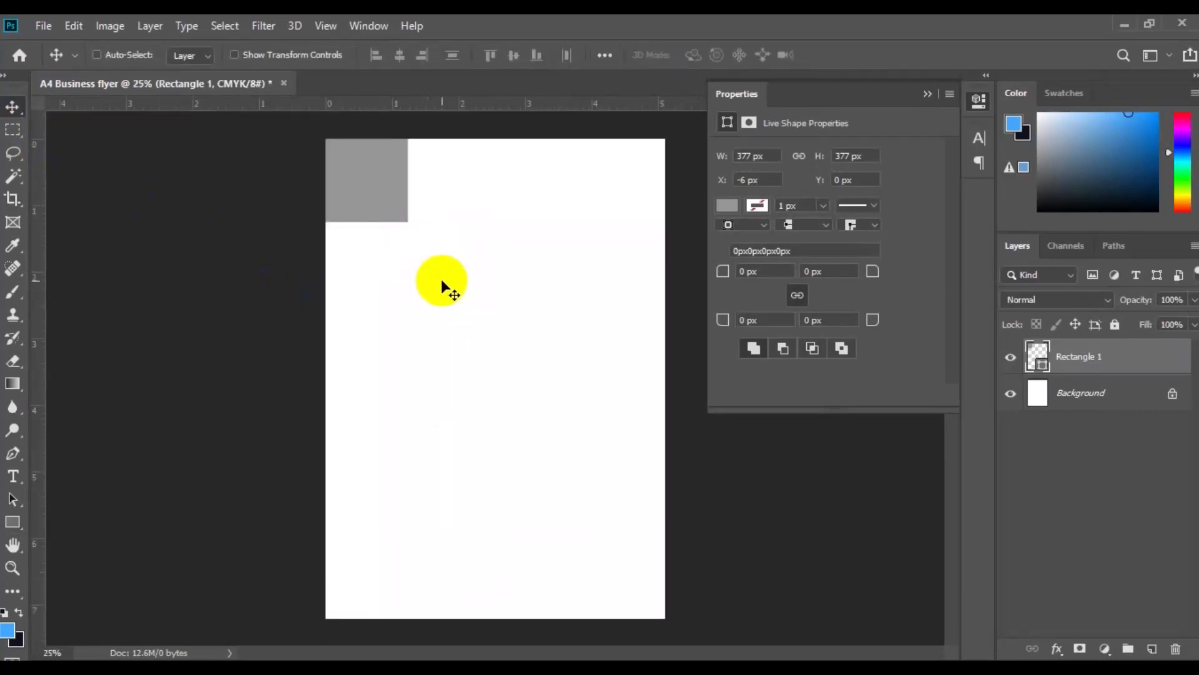
{"action": "key", "text": "ctrl+plus"}
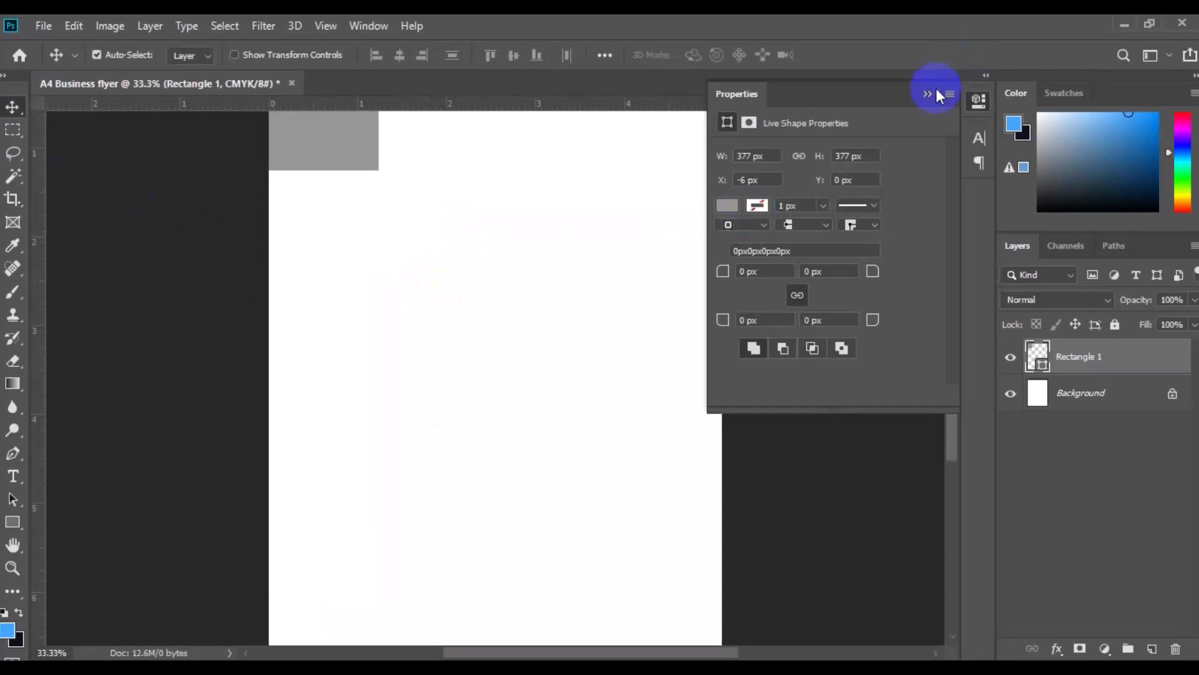
{"action": "left_click", "coordinate": [928, 93]}
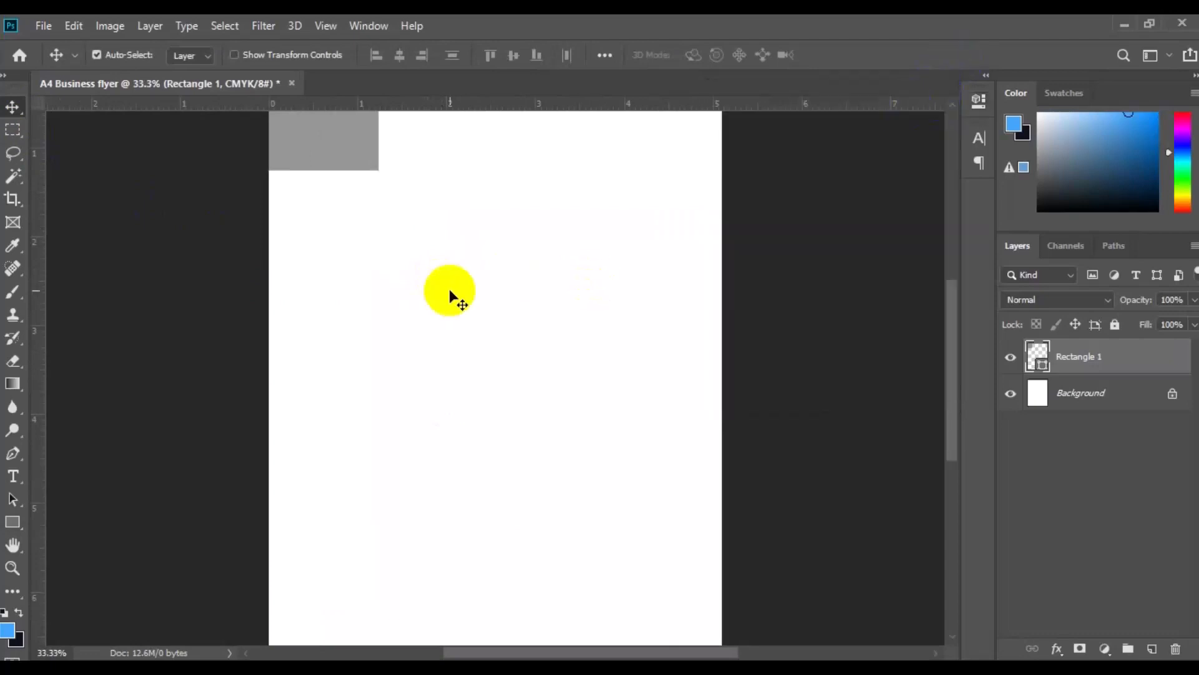
{"action": "key", "text": "h"}
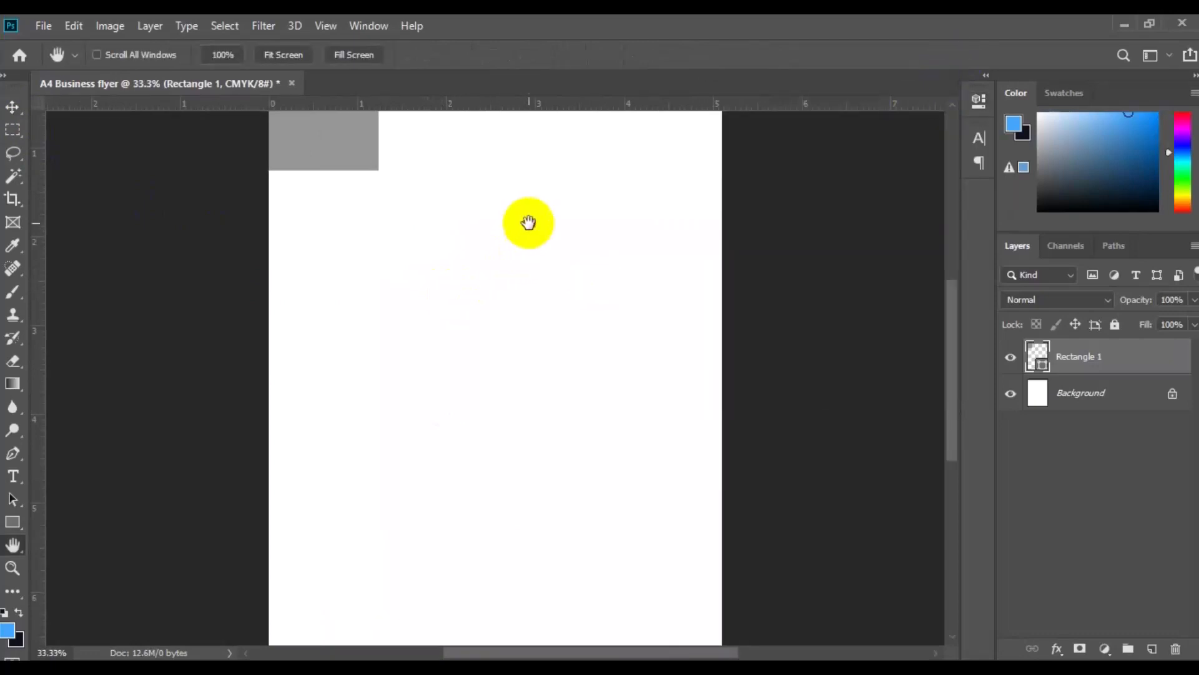
{"action": "left_click_drag", "start_coordinate": [535, 270], "coordinate": [533, 402]}
{"action": "left_click", "coordinate": [13, 107]}
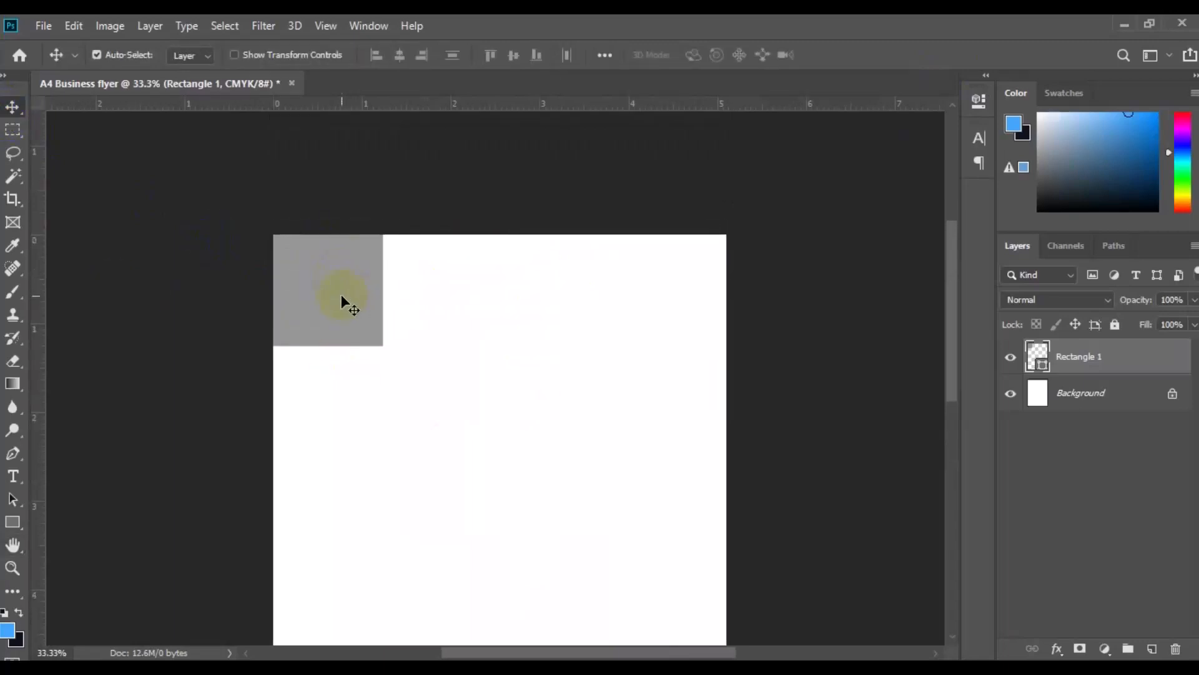
{"action": "left_click_drag", "start_coordinate": [343, 295], "coordinate": [464, 303]}
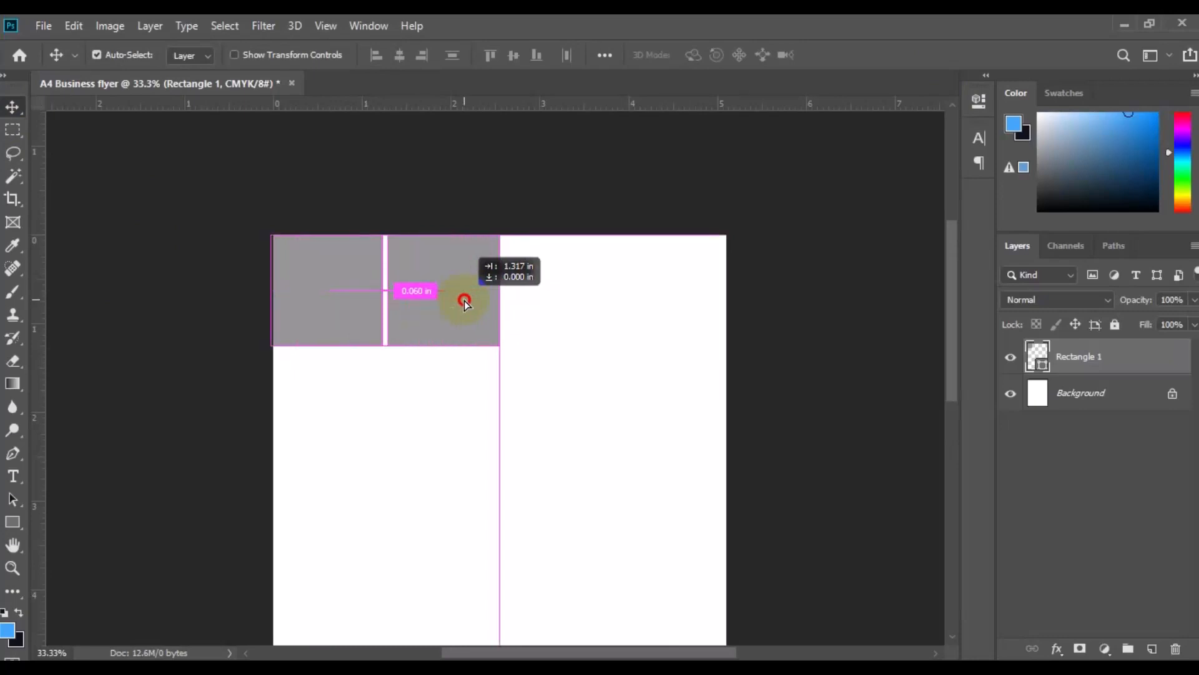
{"action": "left_click_drag", "start_coordinate": [463, 301], "coordinate": [464, 299]}
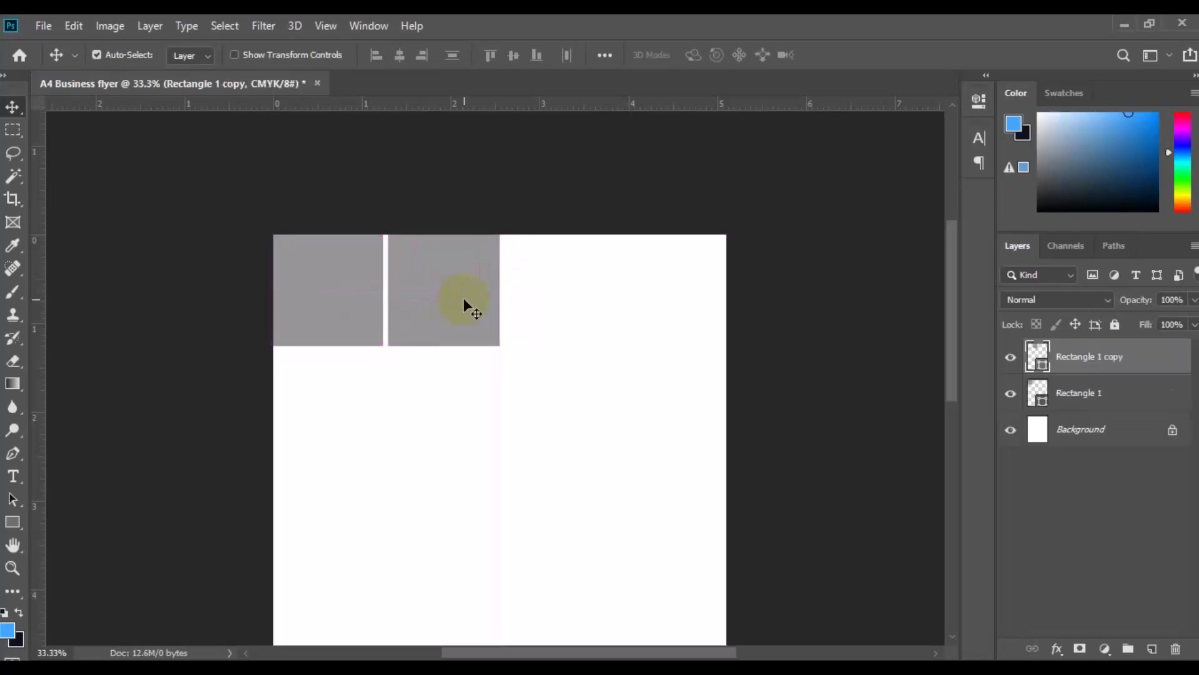
{"action": "left_click_drag", "start_coordinate": [464, 303], "coordinate": [700, 303]}
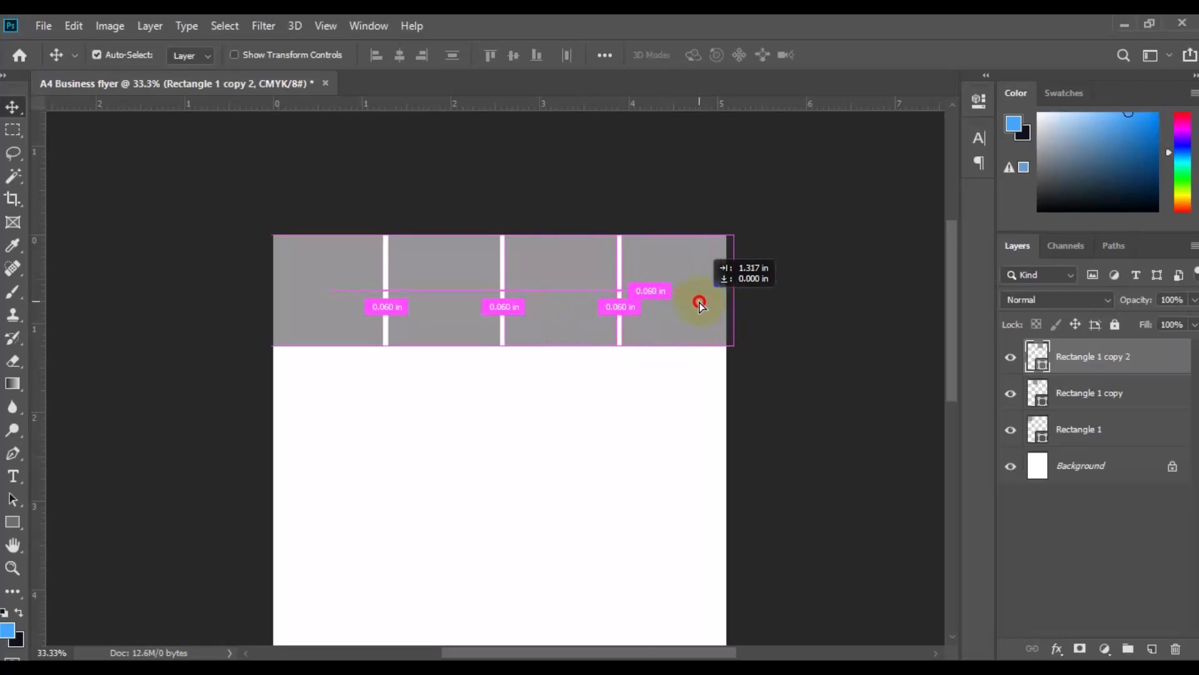
{"action": "left_click_drag", "start_coordinate": [699, 301], "coordinate": [698, 300]}
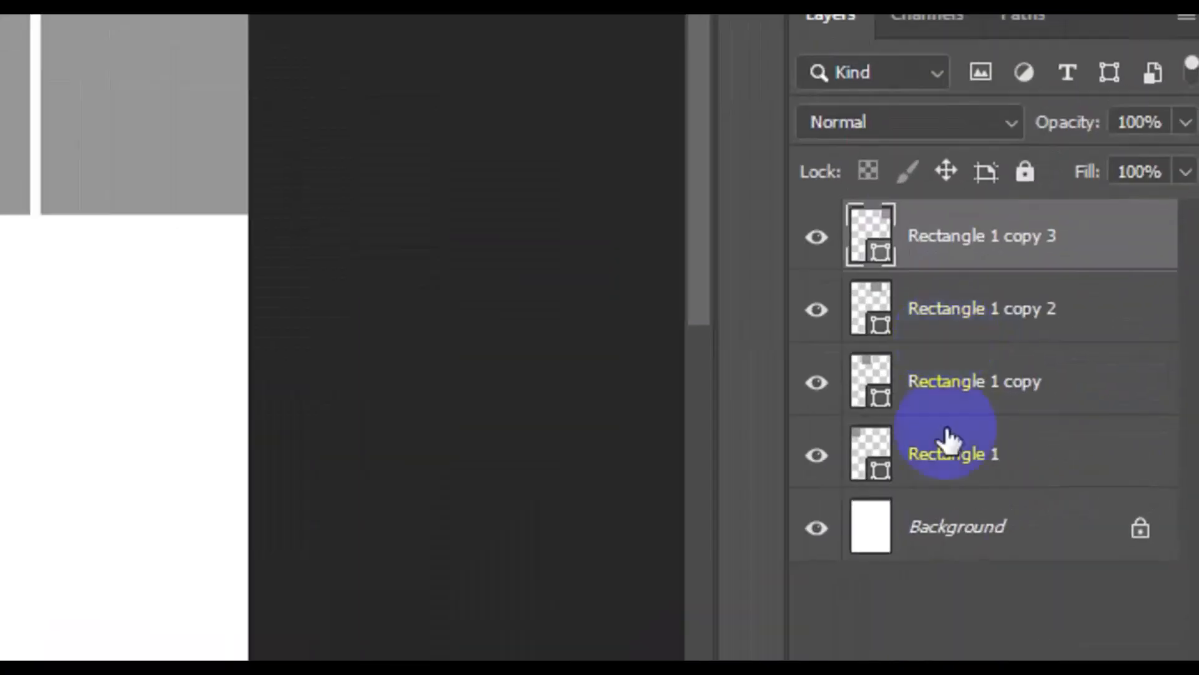
Free-transform the four squares together so the row fits the page width, and reduce its height slightly.
{"action": "left_click", "coordinate": [951, 449], "text": "shift"}
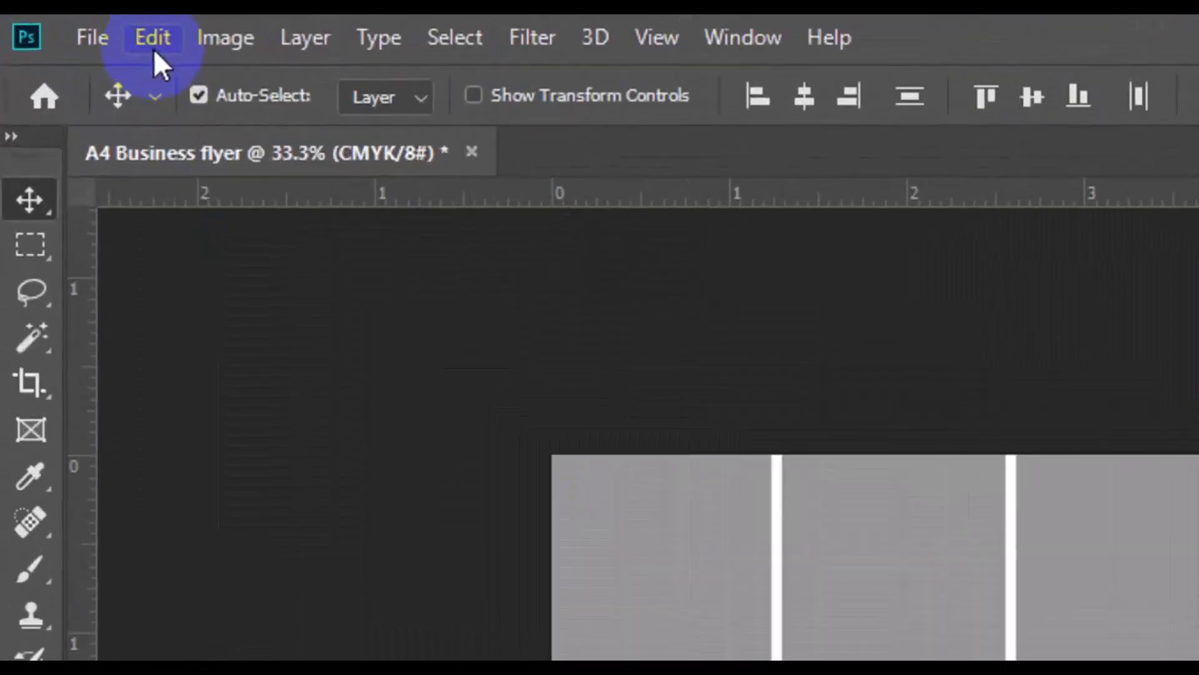
{"action": "left_click", "coordinate": [74, 31]}
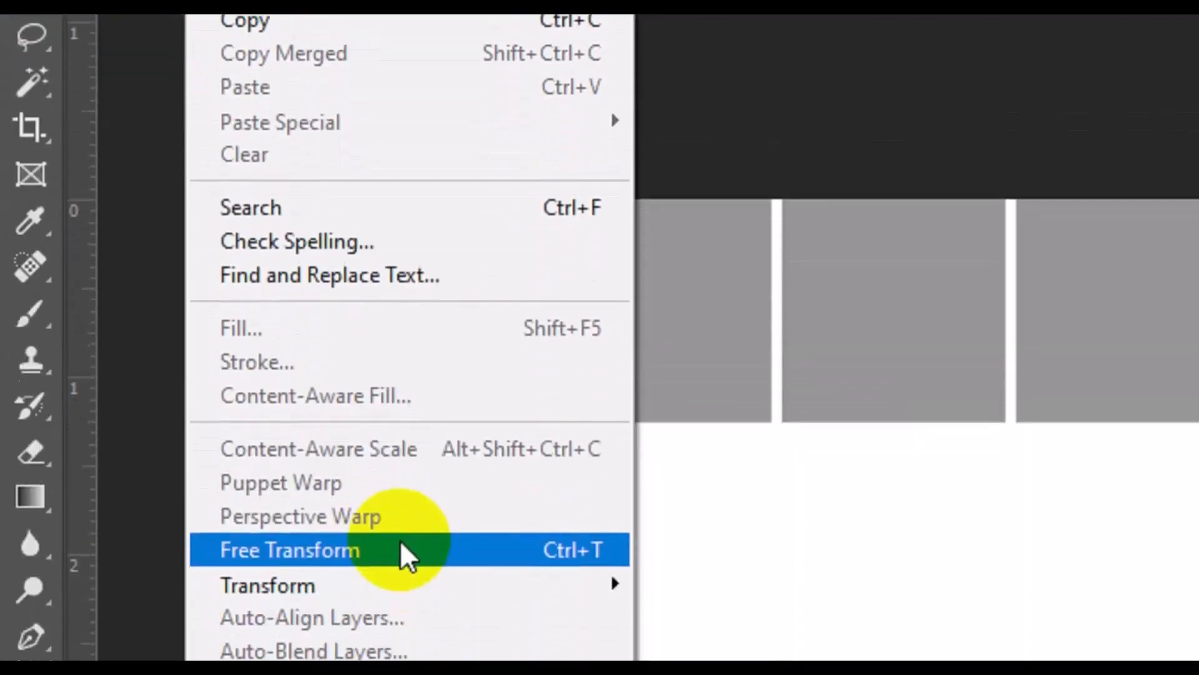
{"action": "left_click", "coordinate": [400, 548]}
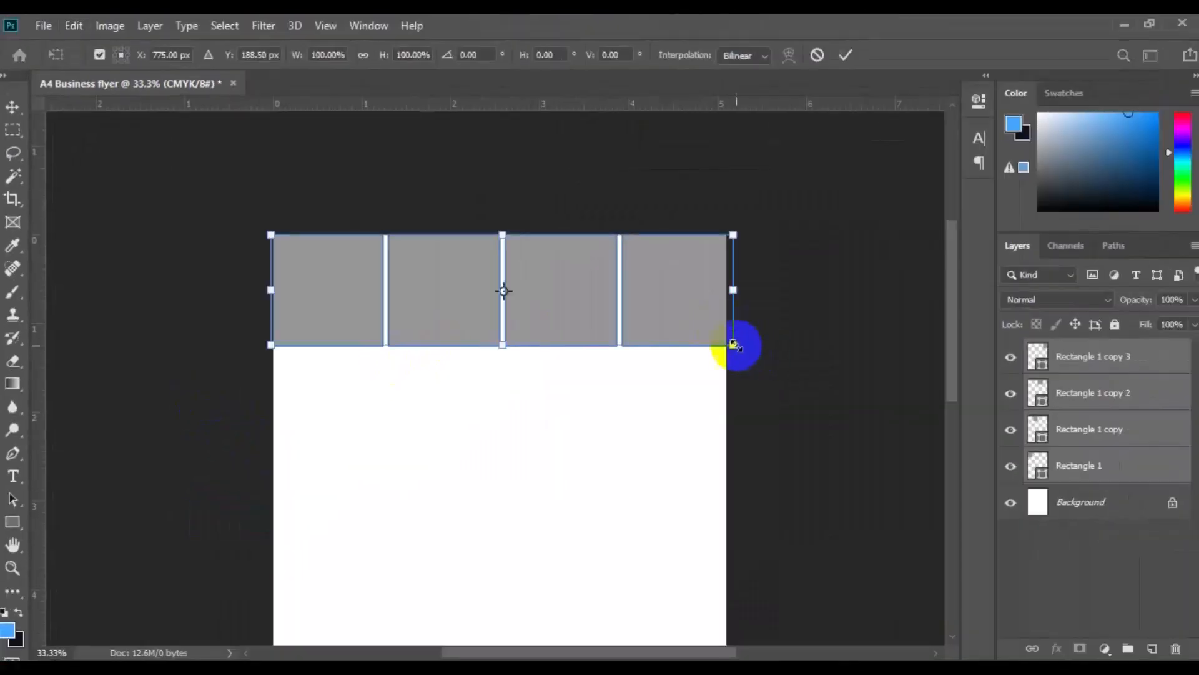
{"action": "left_click_drag", "start_coordinate": [733, 344], "coordinate": [726, 343]}
{"action": "left_click_drag", "start_coordinate": [270, 290], "coordinate": [277, 293]}
{"action": "left_click_drag", "start_coordinate": [499, 343], "coordinate": [499, 331]}
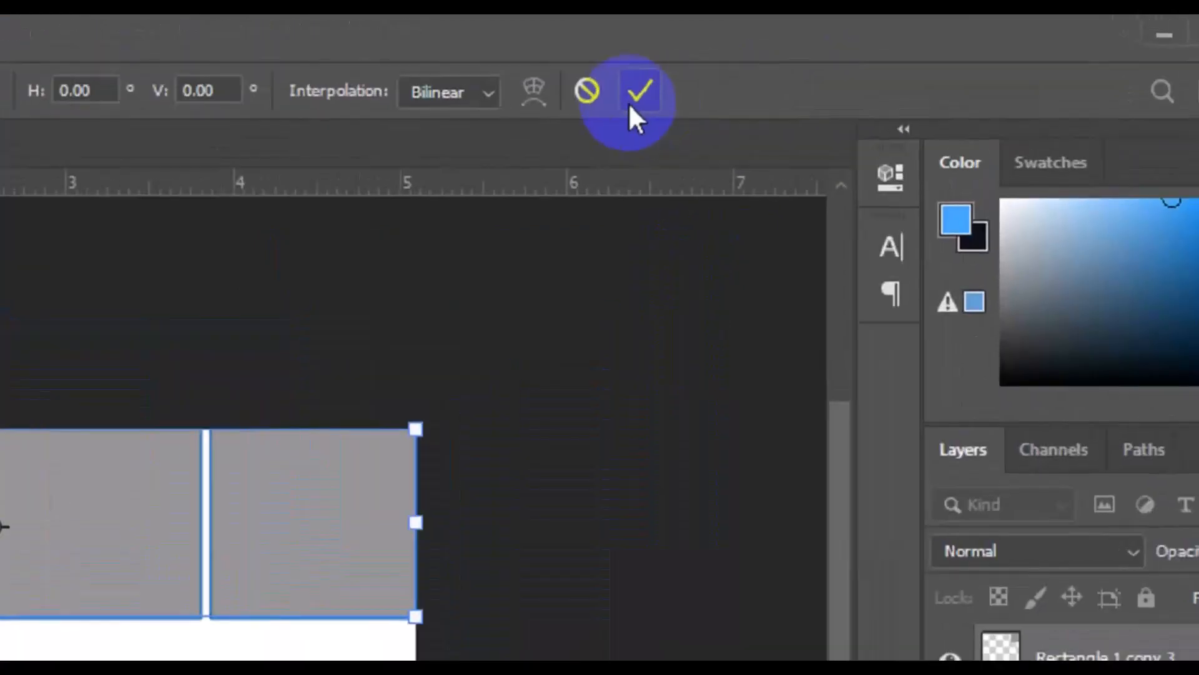
{"action": "left_click", "coordinate": [611, 97]}
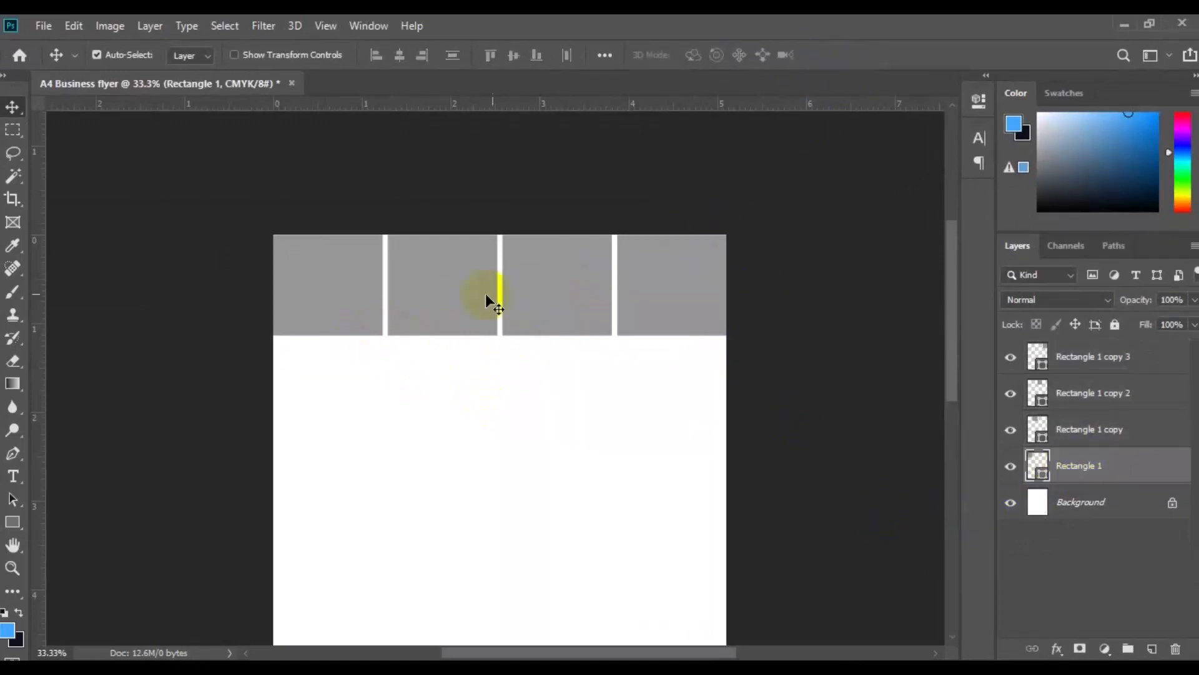
Duplicate the third square downward five times to form an evenly spaced column with narrow gaps below it.
{"action": "left_click", "coordinate": [552, 301]}
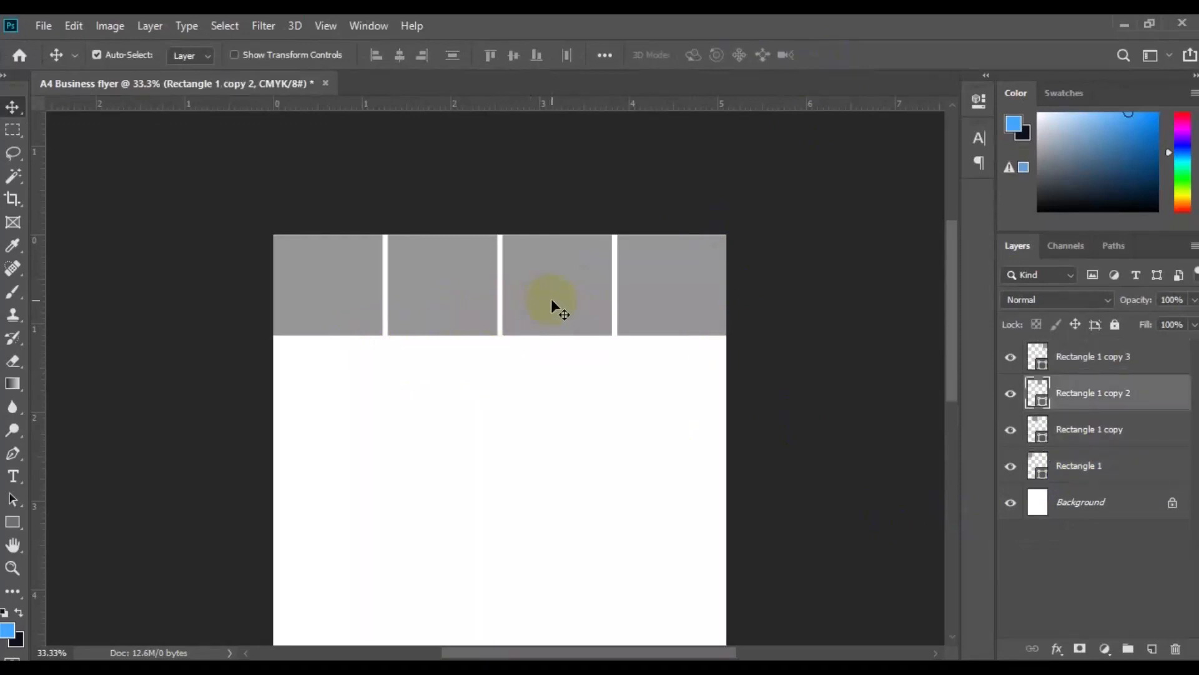
{"action": "key", "text": "ctrl+minus"}
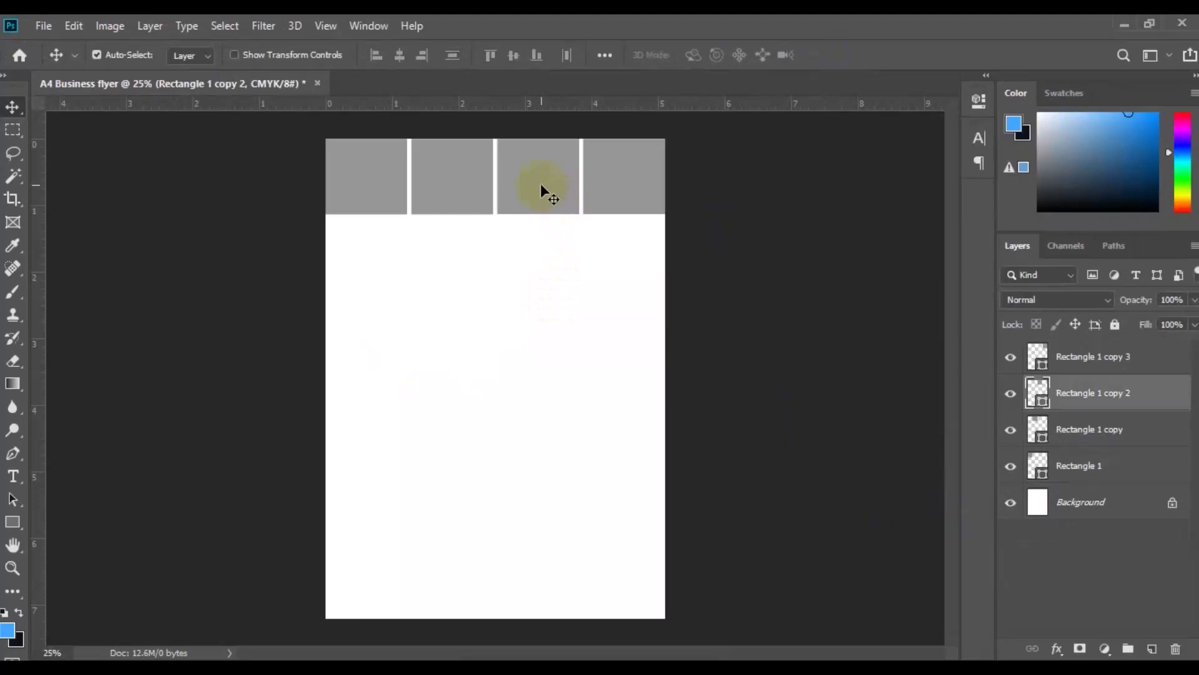
{"action": "left_click_drag", "start_coordinate": [541, 186], "coordinate": [540, 267]}
{"action": "left_click_drag", "start_coordinate": [540, 269], "coordinate": [624, 369]}
{"action": "key", "text": "ctrl+plus"}
{"action": "key", "text": "shift+Down"}
{"action": "key", "text": "shift+Down"}
{"action": "key", "text": "shift+Down"}
{"action": "key", "text": "ctrl+plus"}
{"action": "key", "text": "space"}
{"action": "left_click_drag", "start_coordinate": [624, 260], "coordinate": [623, 264]}
{"action": "key", "text": "ctrl+minus"}
{"action": "key", "text": "ctrl+minus"}
{"action": "left_click_drag", "start_coordinate": [550, 260], "coordinate": [554, 587], "text": "alt"}
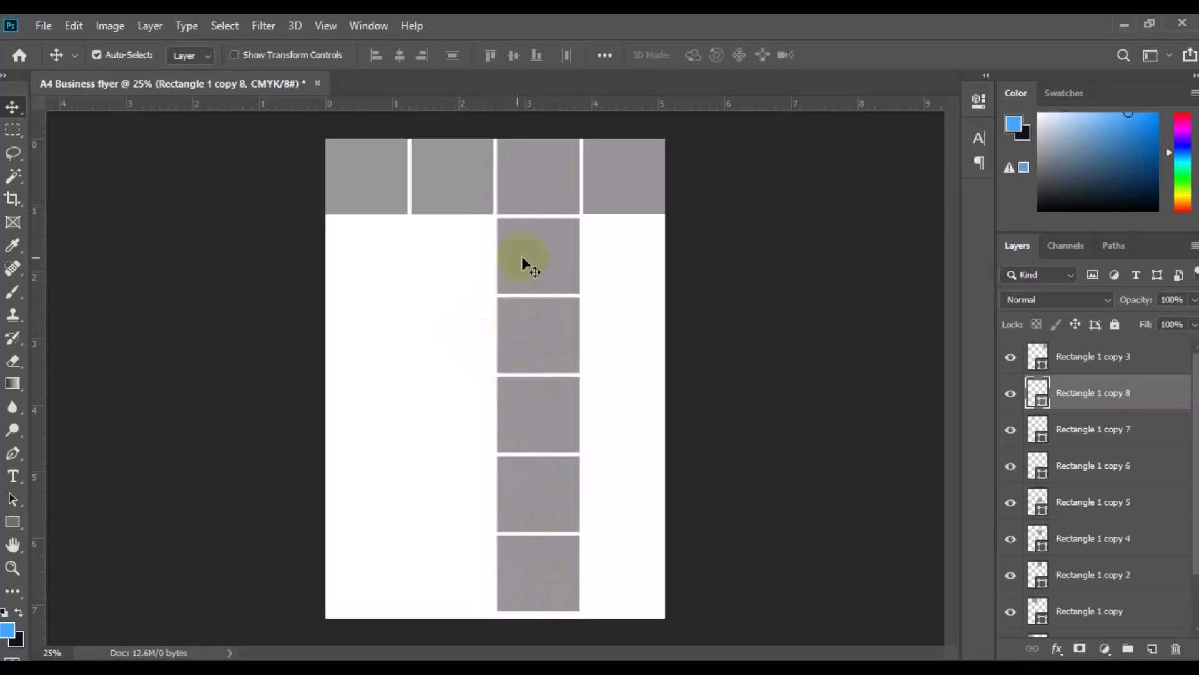
Duplicate the second and third squares of the third column and put the two copies in a layer group.
{"action": "left_click", "coordinate": [552, 254]}
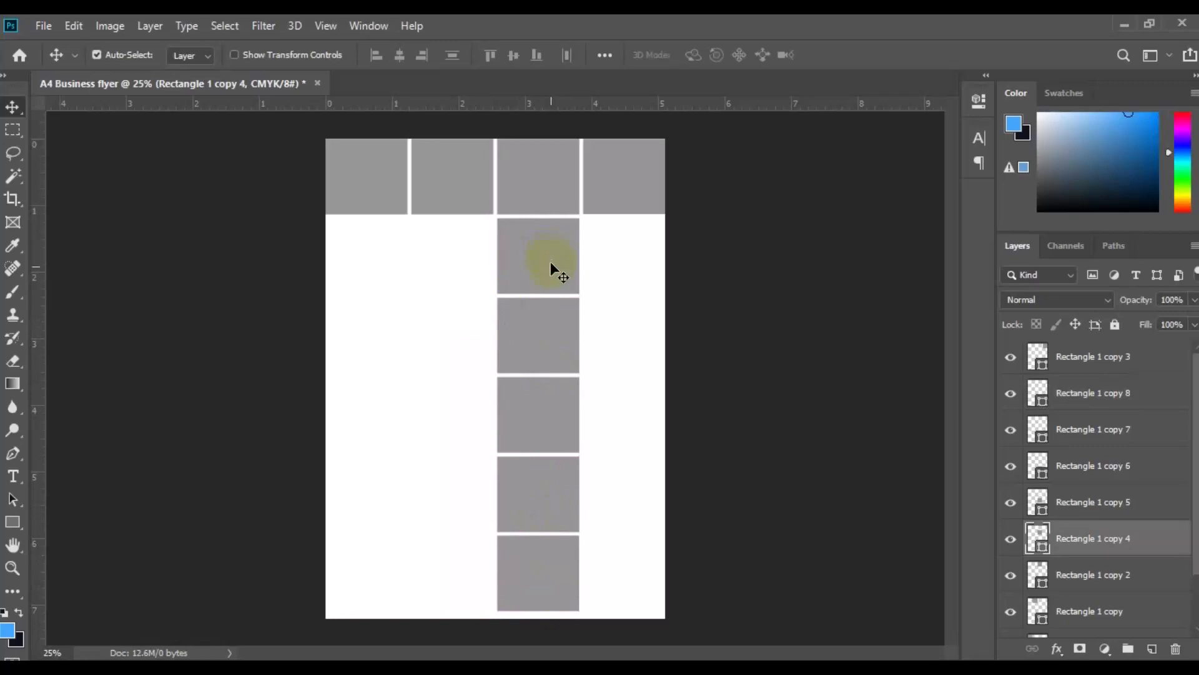
{"action": "left_click", "coordinate": [551, 328]}
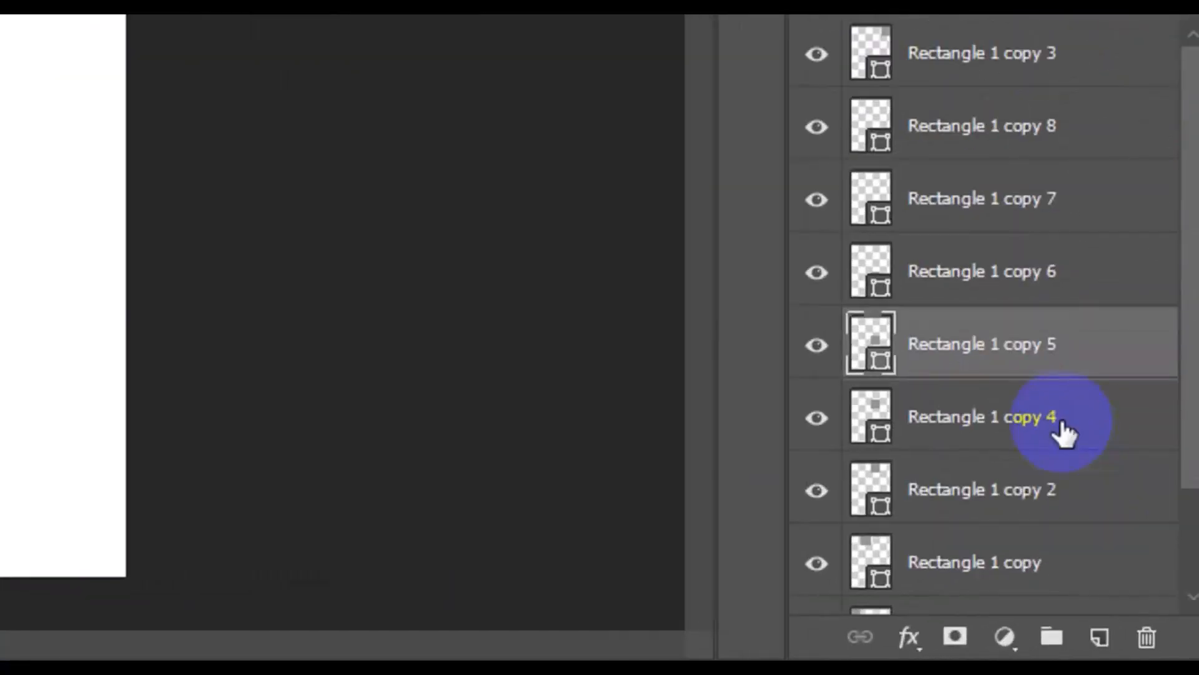
{"action": "left_click", "coordinate": [1062, 431], "text": "shift"}
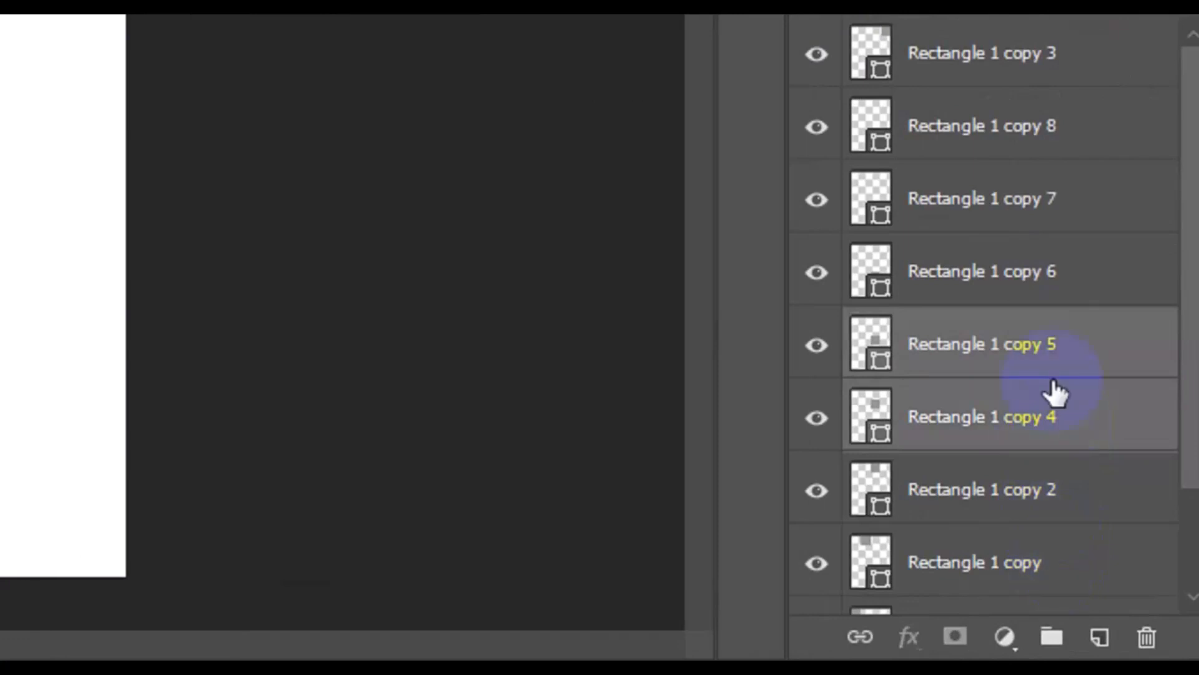
{"action": "key", "text": "ctrl+j"}
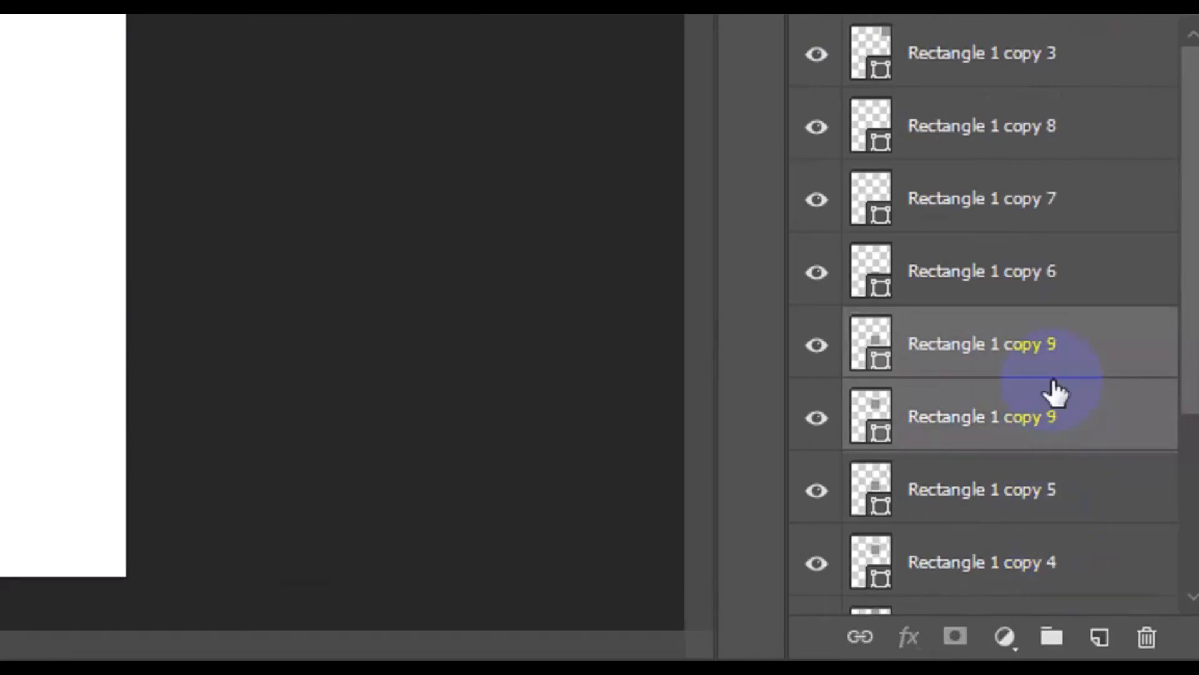
{"action": "left_click", "coordinate": [1051, 637]}
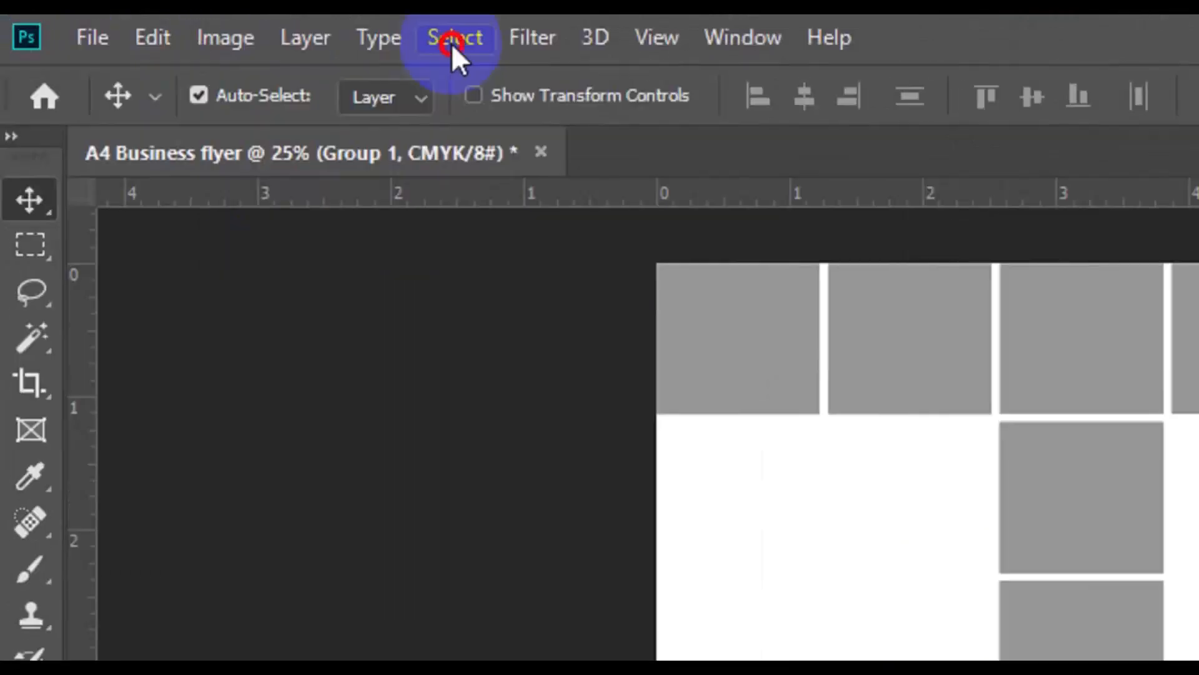
Align the group of two copied squares to the right edge of the whole canvas, and clear the selection.
{"action": "left_click", "coordinate": [223, 28]}
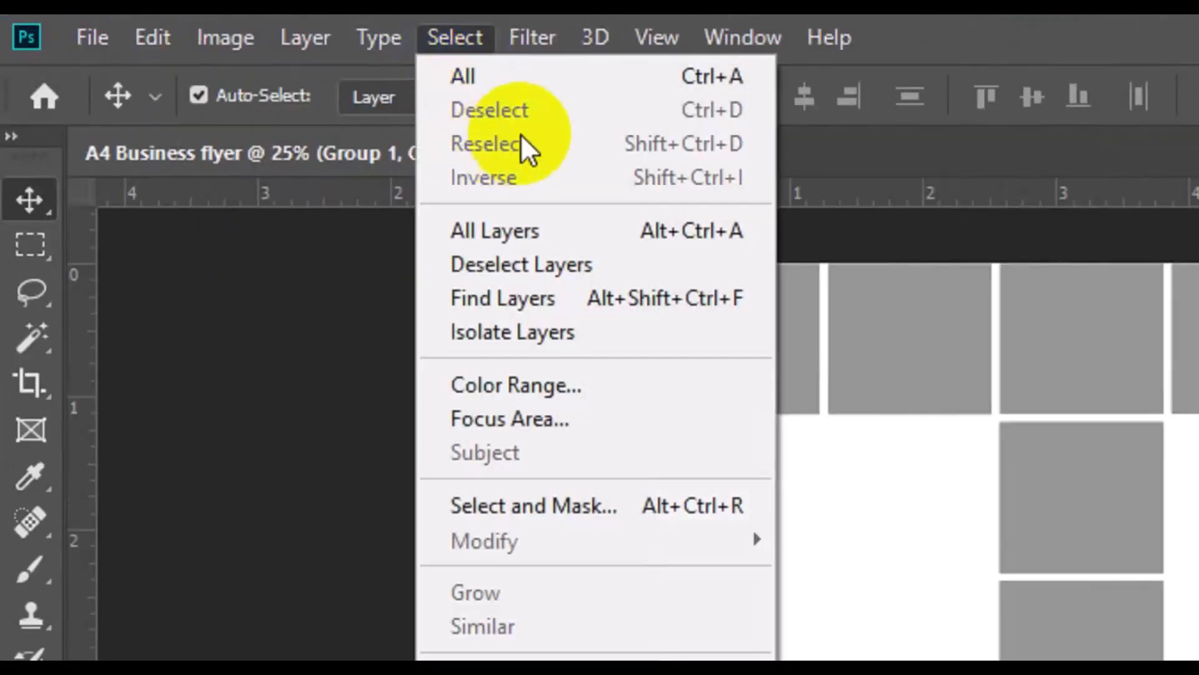
{"action": "left_click", "coordinate": [552, 89]}
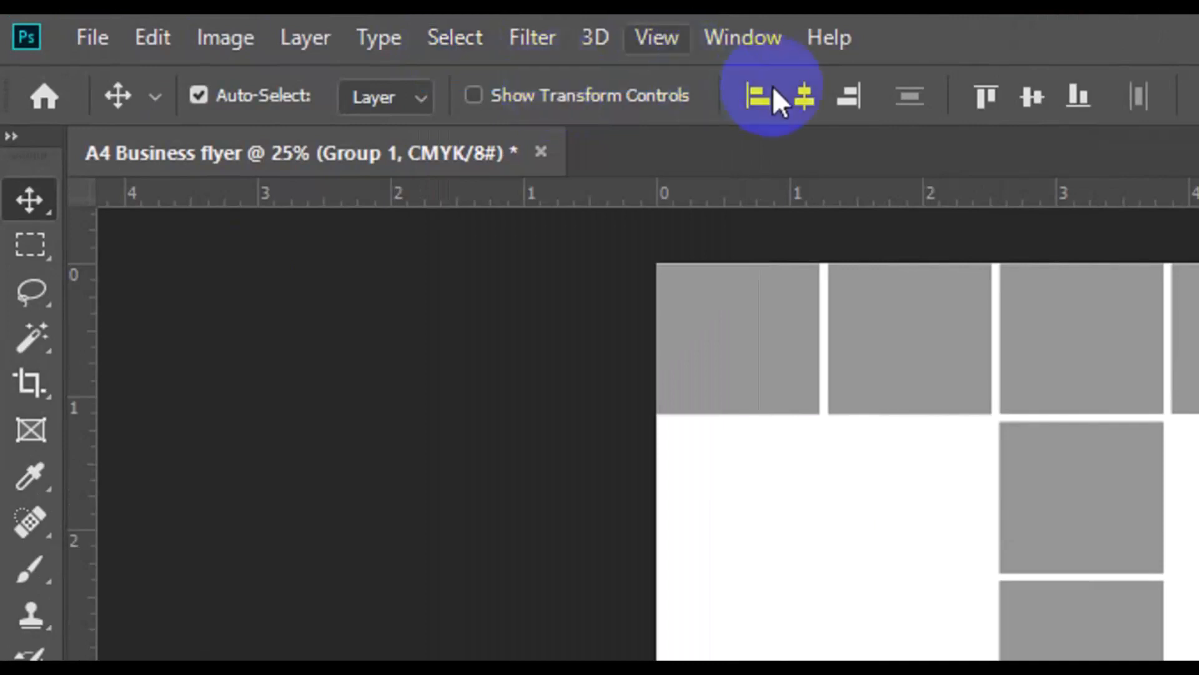
{"action": "left_click", "coordinate": [848, 97]}
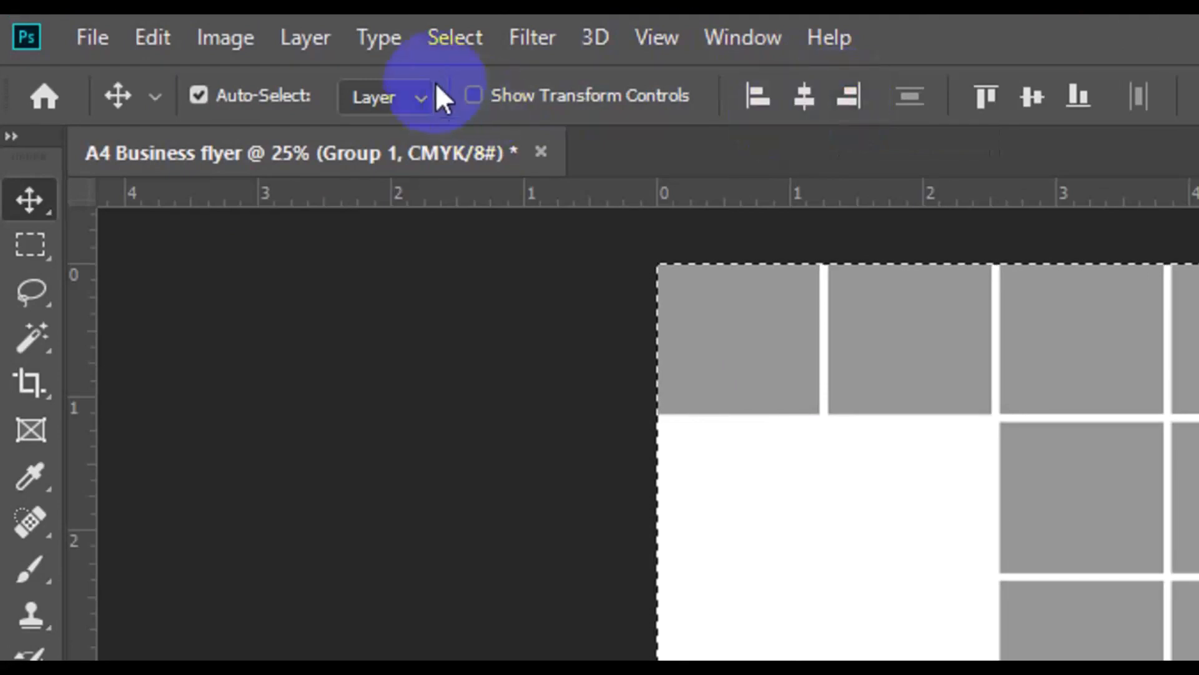
{"action": "left_click", "coordinate": [474, 47]}
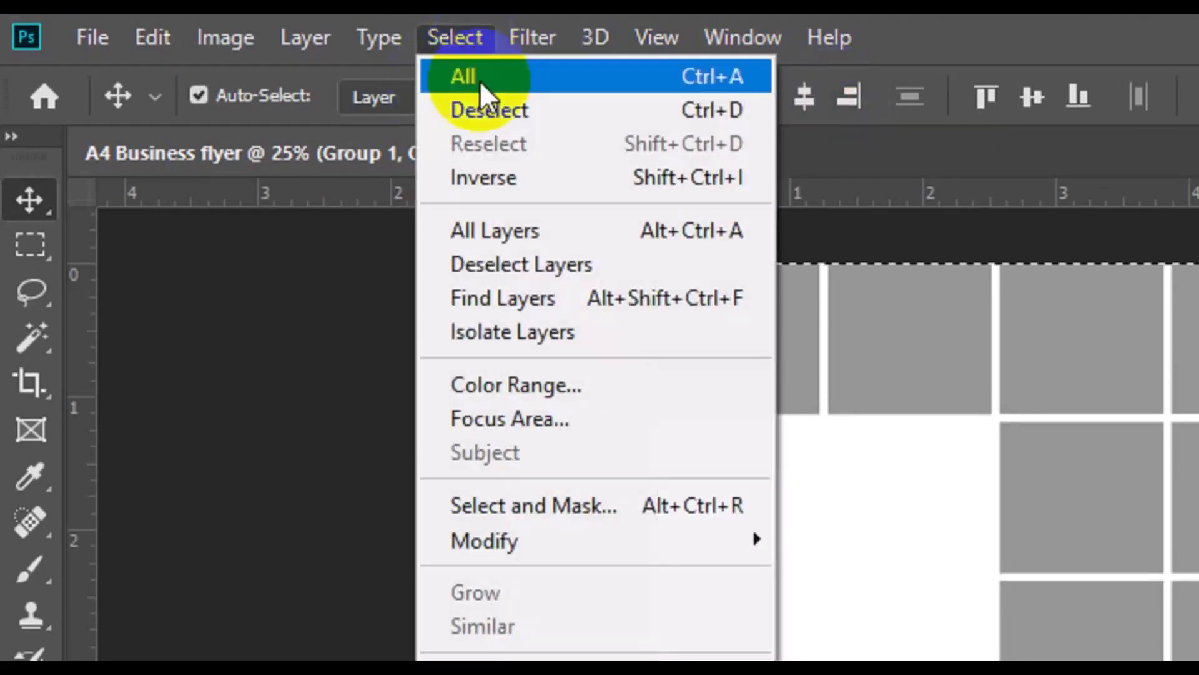
{"action": "left_click", "coordinate": [498, 109]}
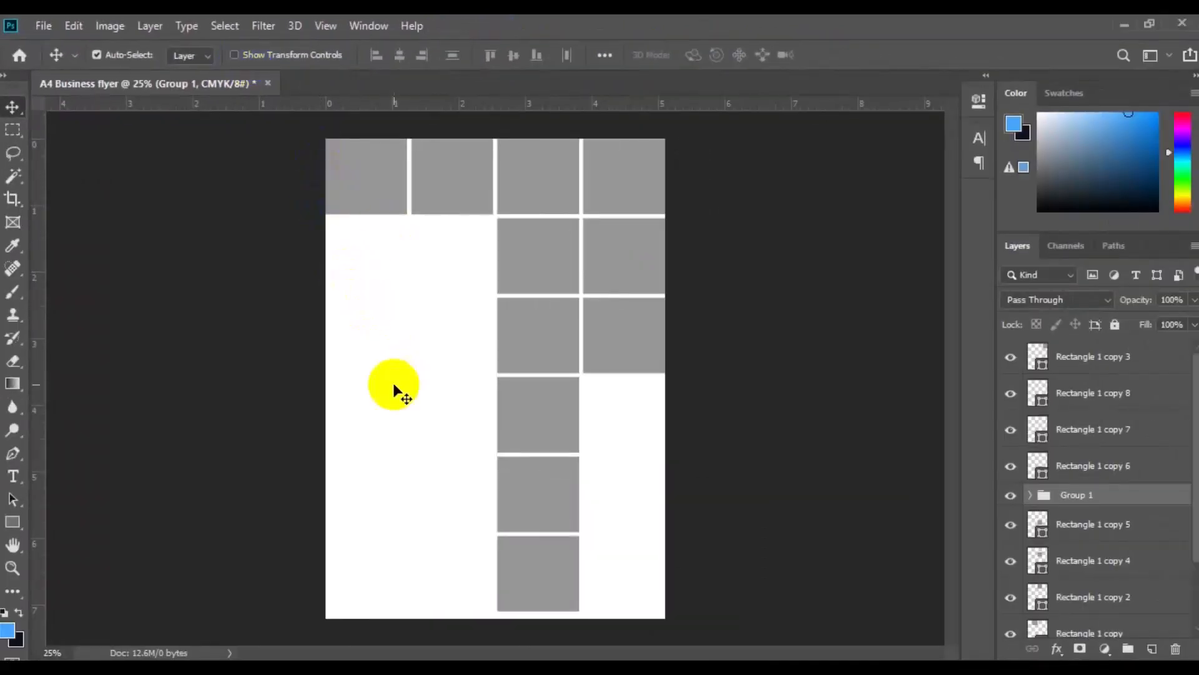
Duplicate the third column's fifth square twice leftward, filling the first two columns of that row with equal gaps.
{"action": "left_click", "coordinate": [519, 500]}
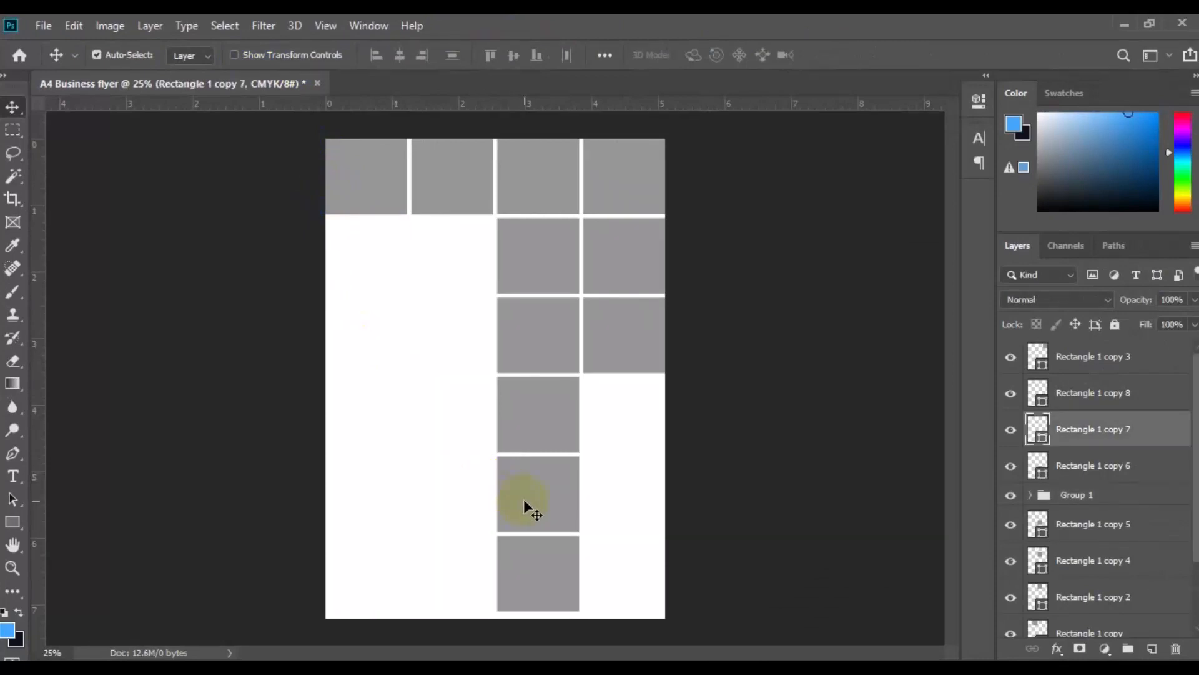
{"action": "left_click_drag", "start_coordinate": [524, 499], "coordinate": [436, 502]}
{"action": "key", "text": "ctrl+plus"}
{"action": "key", "text": "ctrl+plus"}
{"action": "key", "text": "space"}
{"action": "left_click_drag", "start_coordinate": [545, 556], "coordinate": [552, 377]}
{"action": "left_click", "coordinate": [408, 396]}
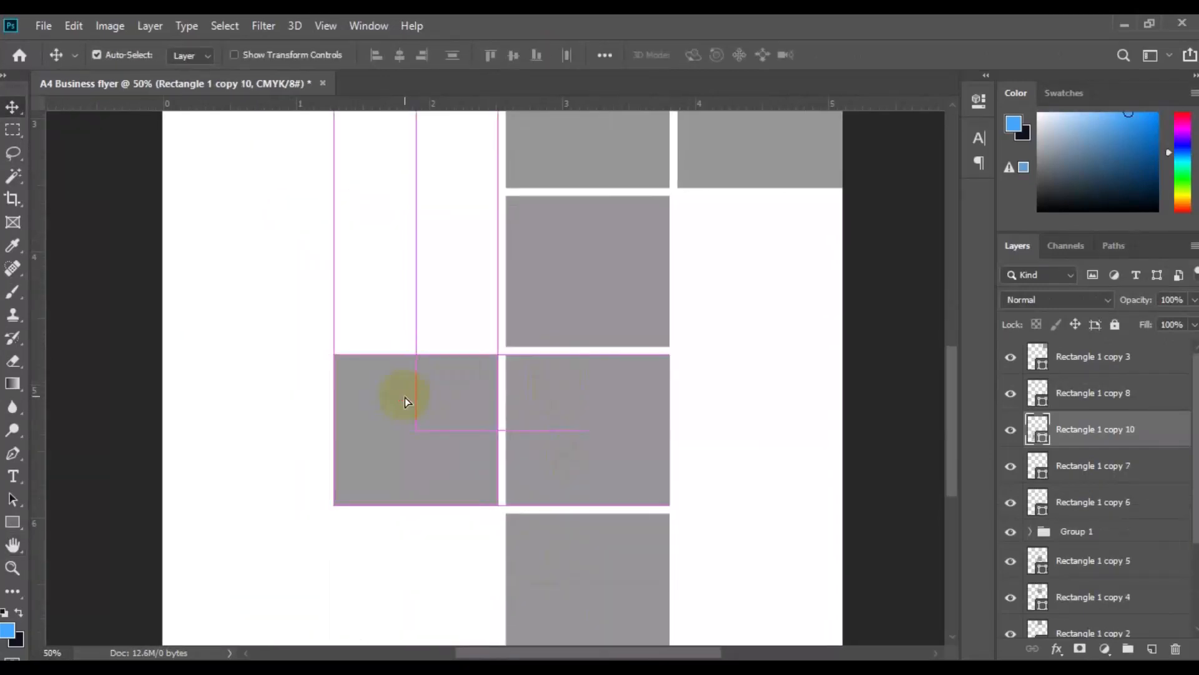
{"action": "left_click_drag", "start_coordinate": [406, 397], "coordinate": [232, 397]}
{"action": "key", "text": "ctrl+minus"}
{"action": "key", "text": "ctrl+minus"}
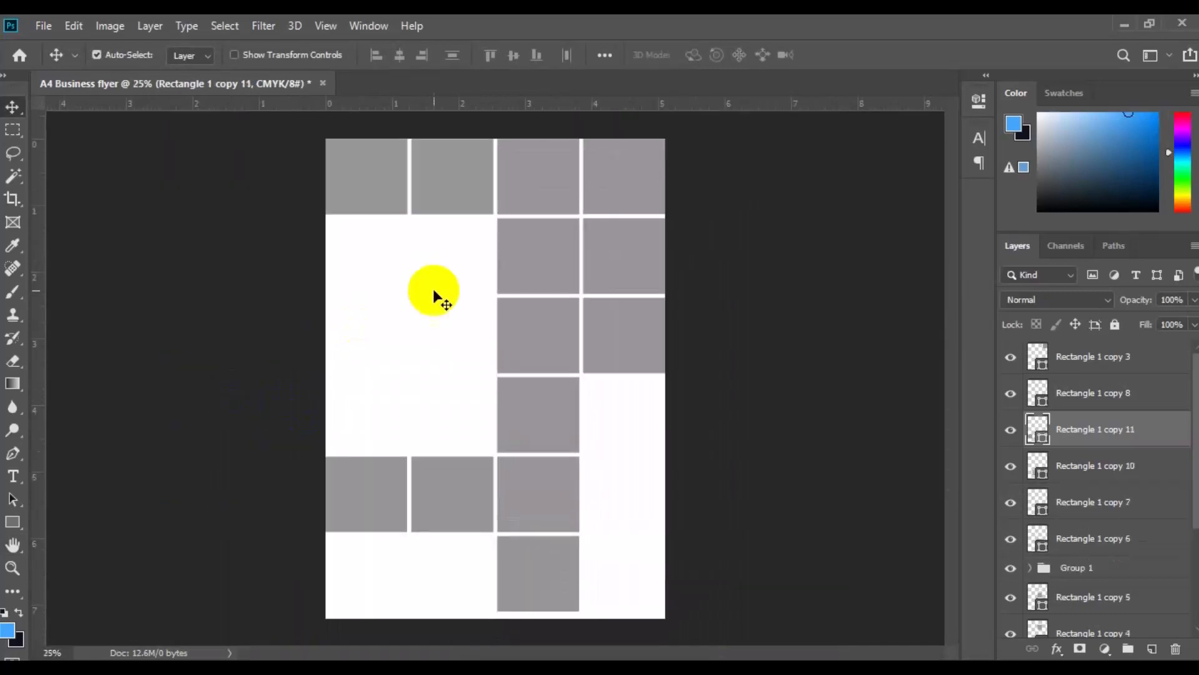
Duplicate the third column's second square into the second column, leaving the same narrow gap of about 0.057 in.
{"action": "left_click", "coordinate": [555, 253]}
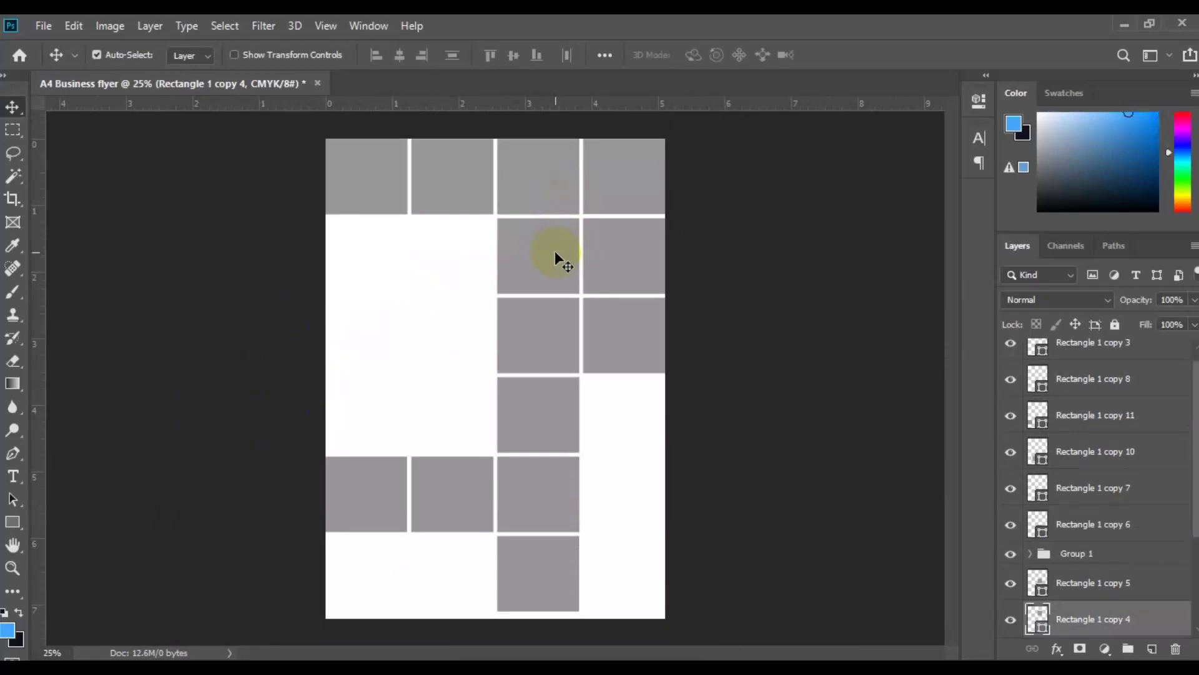
{"action": "left_click_drag", "start_coordinate": [554, 252], "coordinate": [468, 256]}
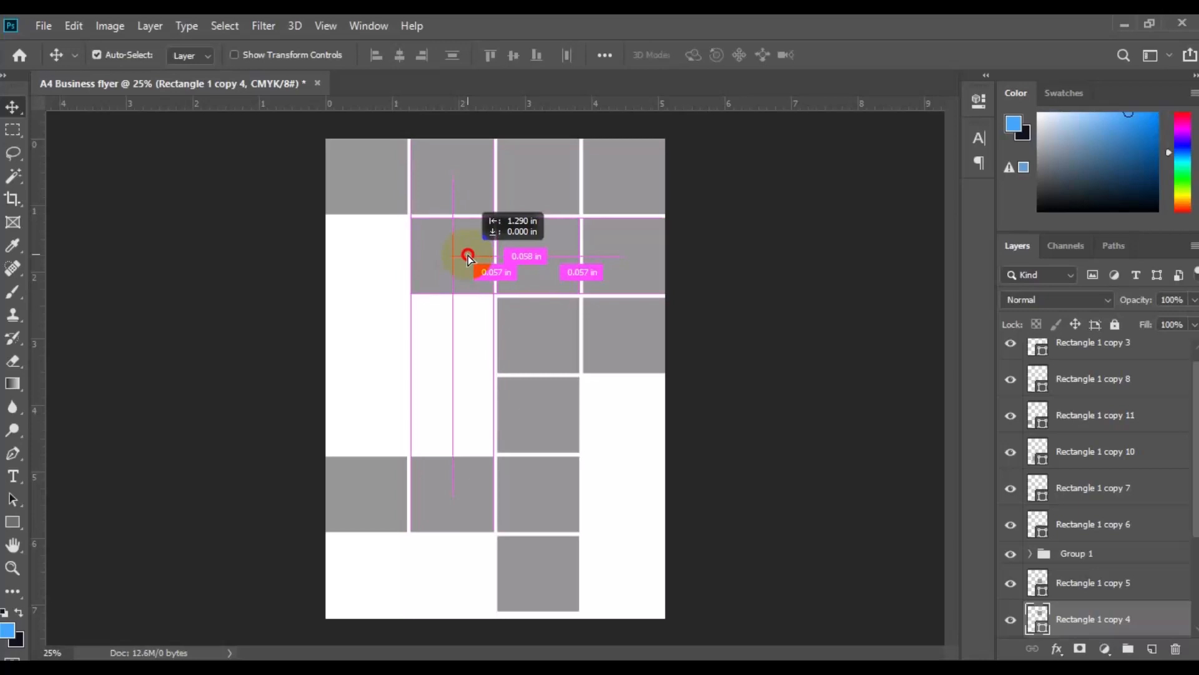
{"action": "left_click_drag", "start_coordinate": [468, 256], "coordinate": [468, 256]}
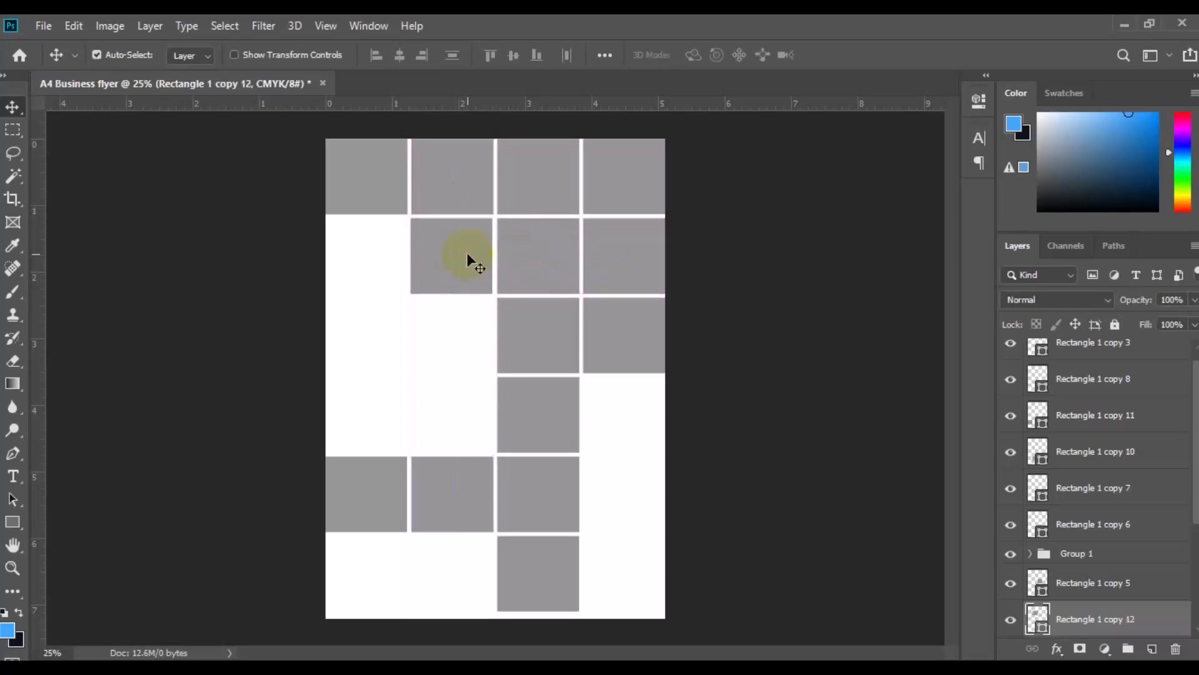
Free-transform the new copy smaller toward its upper-right corner, and duplicate the small square below the fourth column's third square.
{"action": "left_click", "coordinate": [80, 23]}
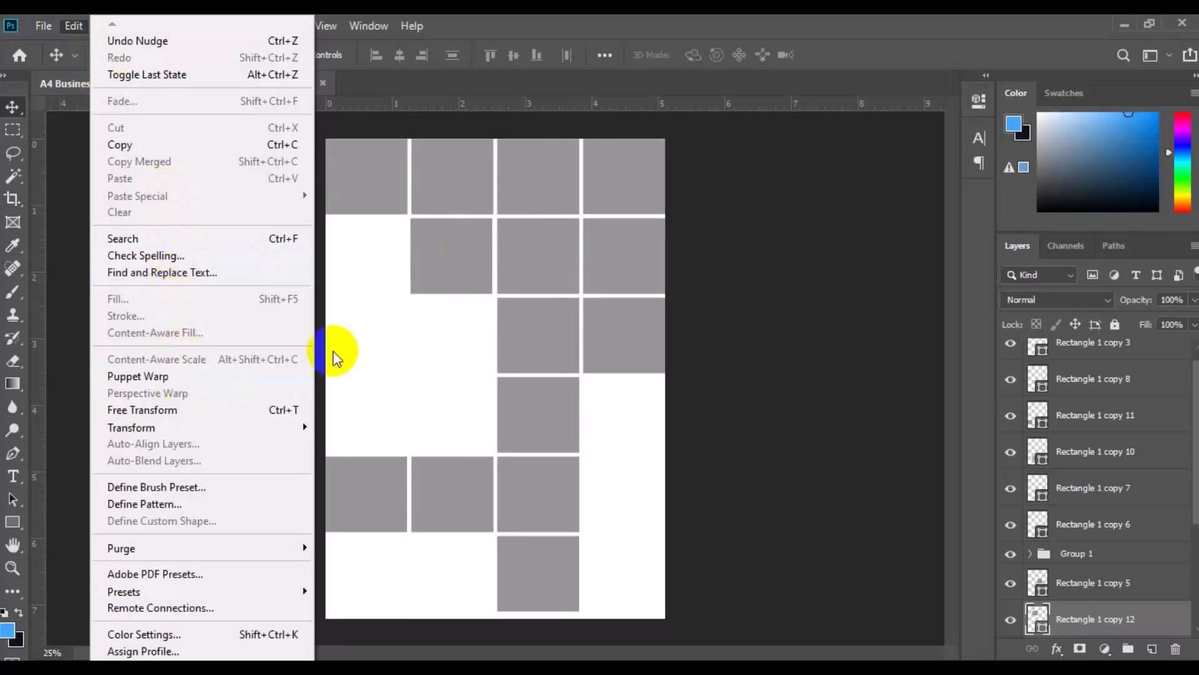
{"action": "left_click", "coordinate": [269, 410]}
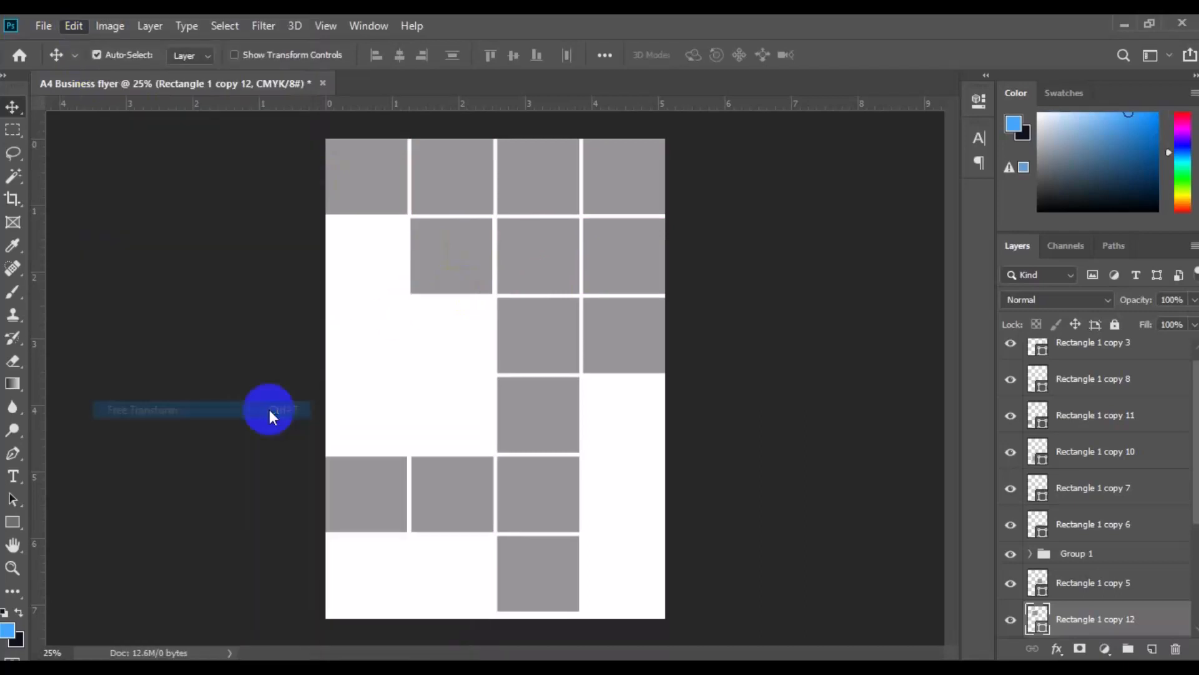
{"action": "left_click", "coordinate": [410, 293]}
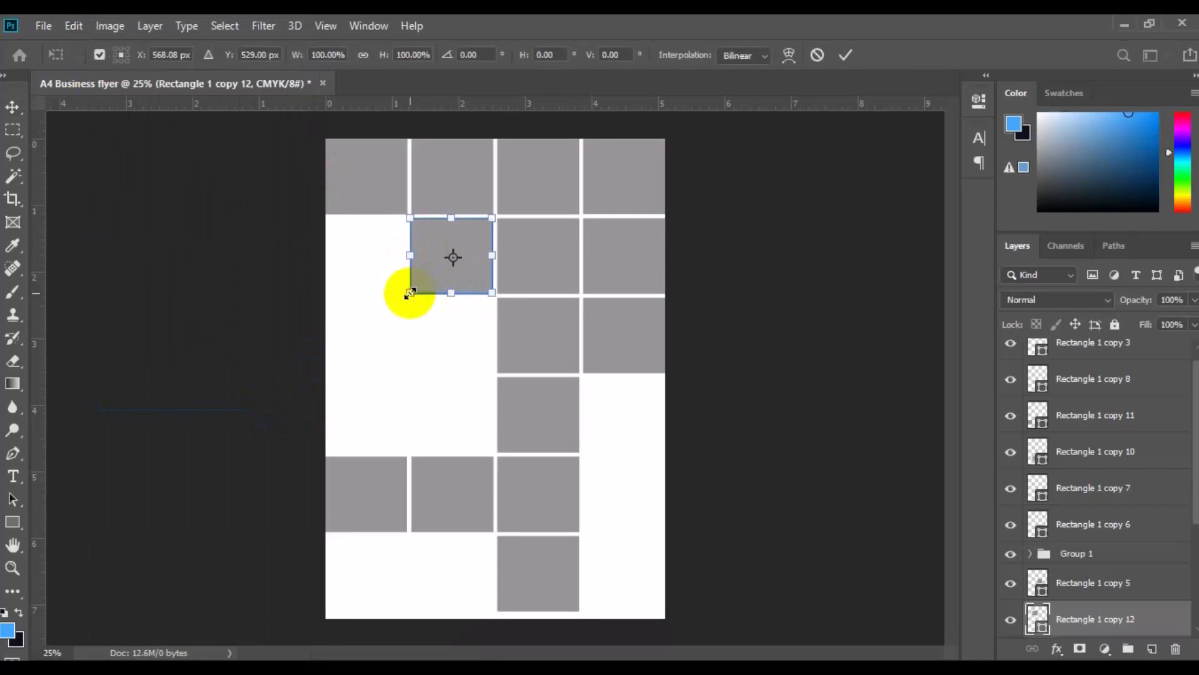
{"action": "left_click_drag", "start_coordinate": [410, 293], "coordinate": [441, 265]}
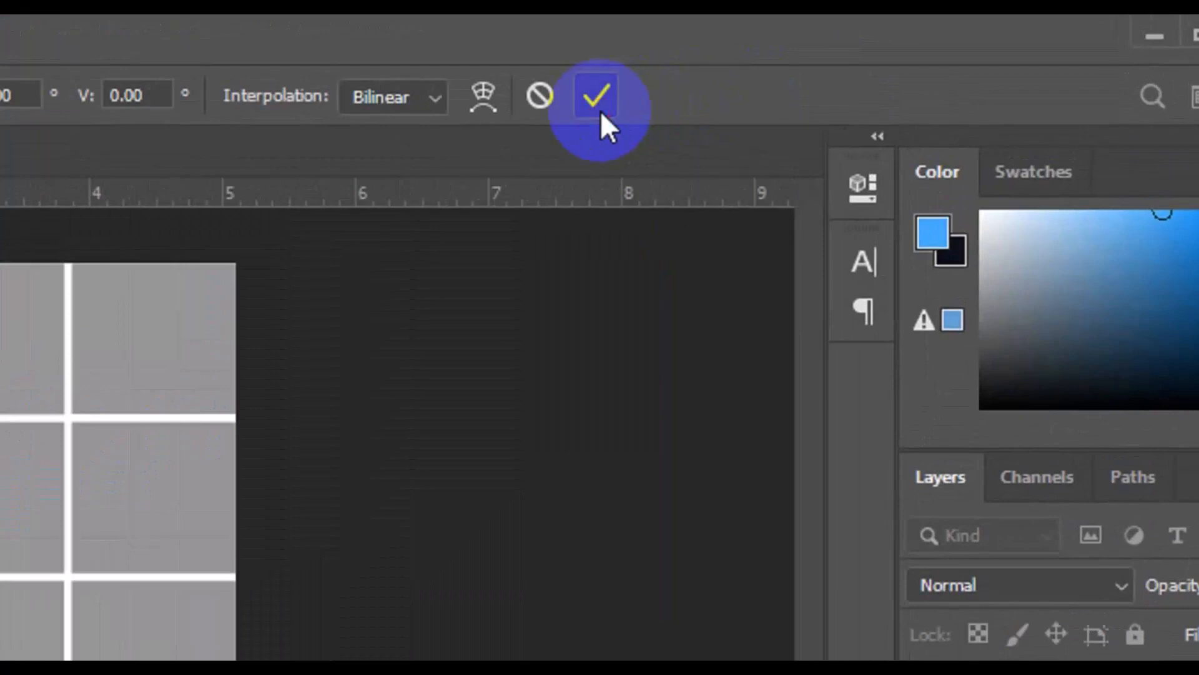
{"action": "left_click", "coordinate": [601, 110]}
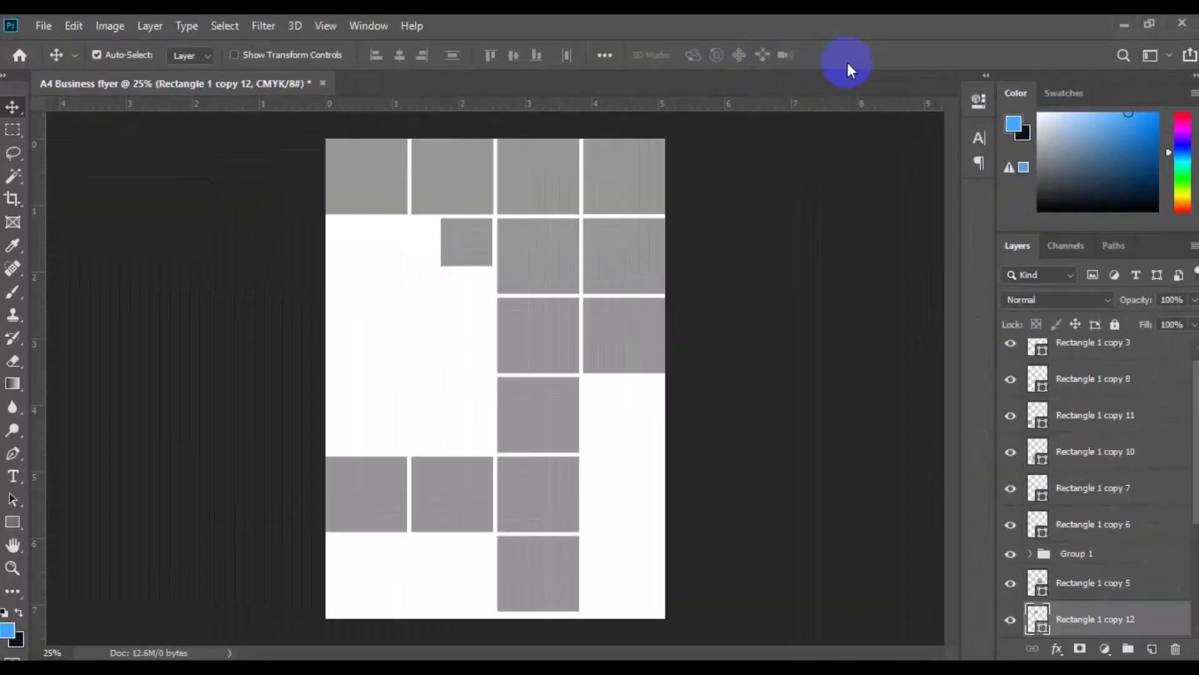
{"action": "left_click", "coordinate": [479, 244]}
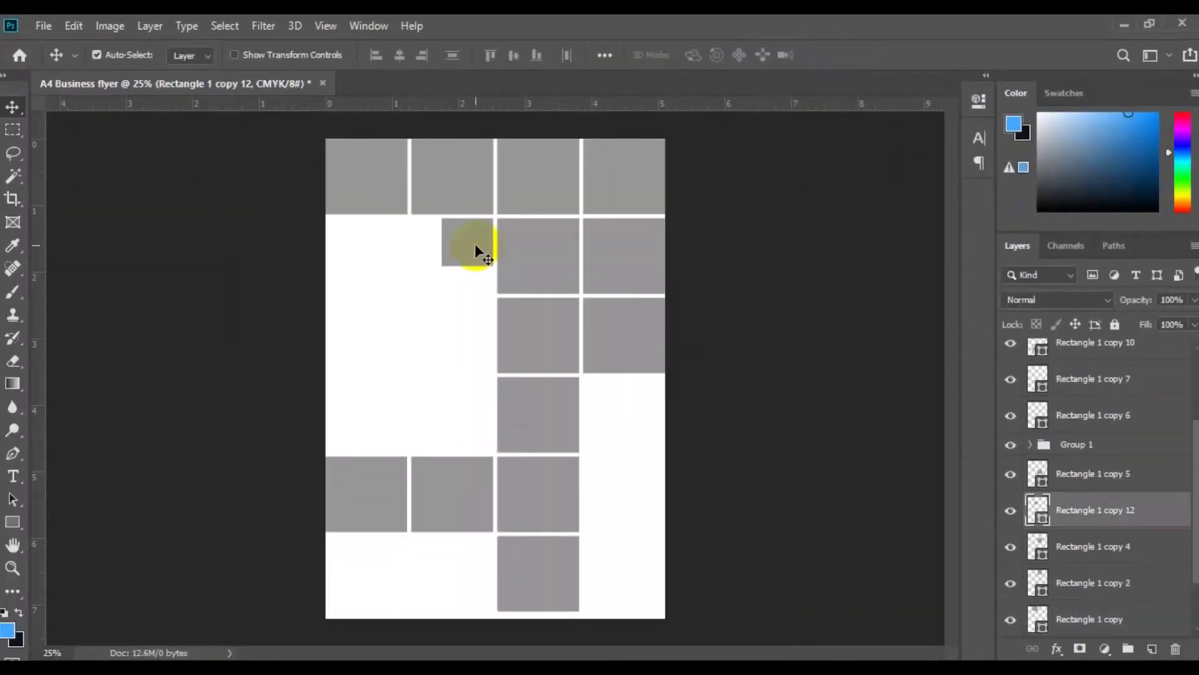
{"action": "left_click_drag", "start_coordinate": [475, 243], "coordinate": [618, 402]}
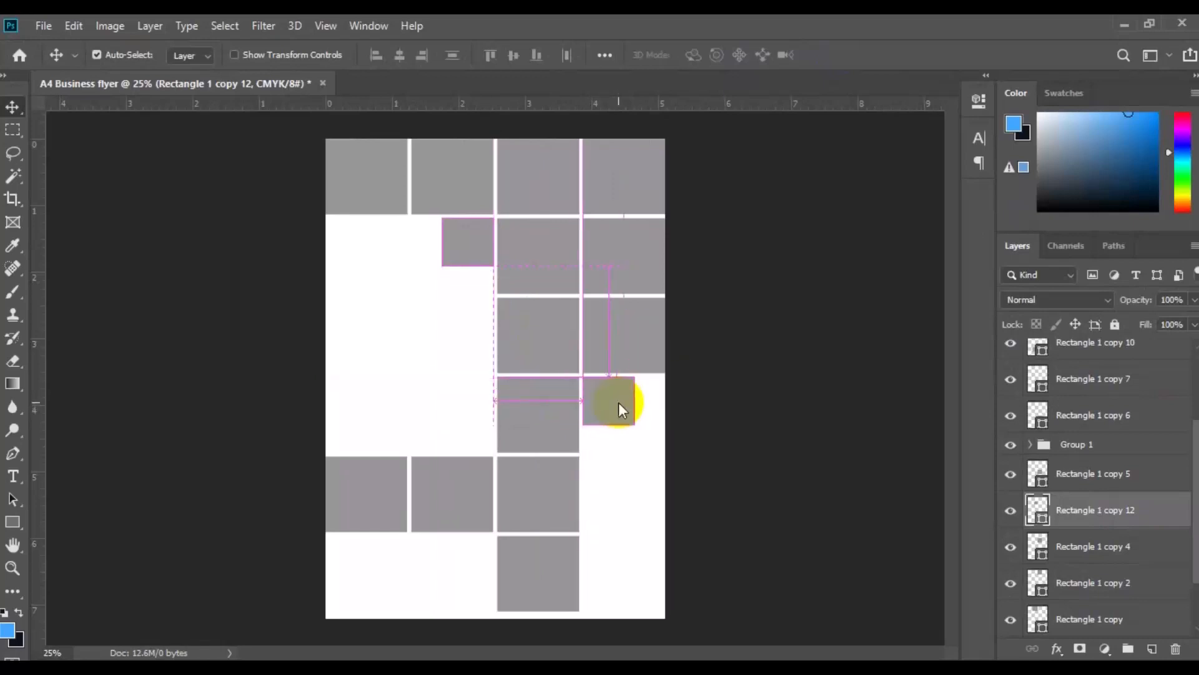
Duplicate the third column's lowest square into the fourth column, and free-transform the copy to a low rectangle by lowering its upper edge.
{"action": "left_click", "coordinate": [544, 575]}
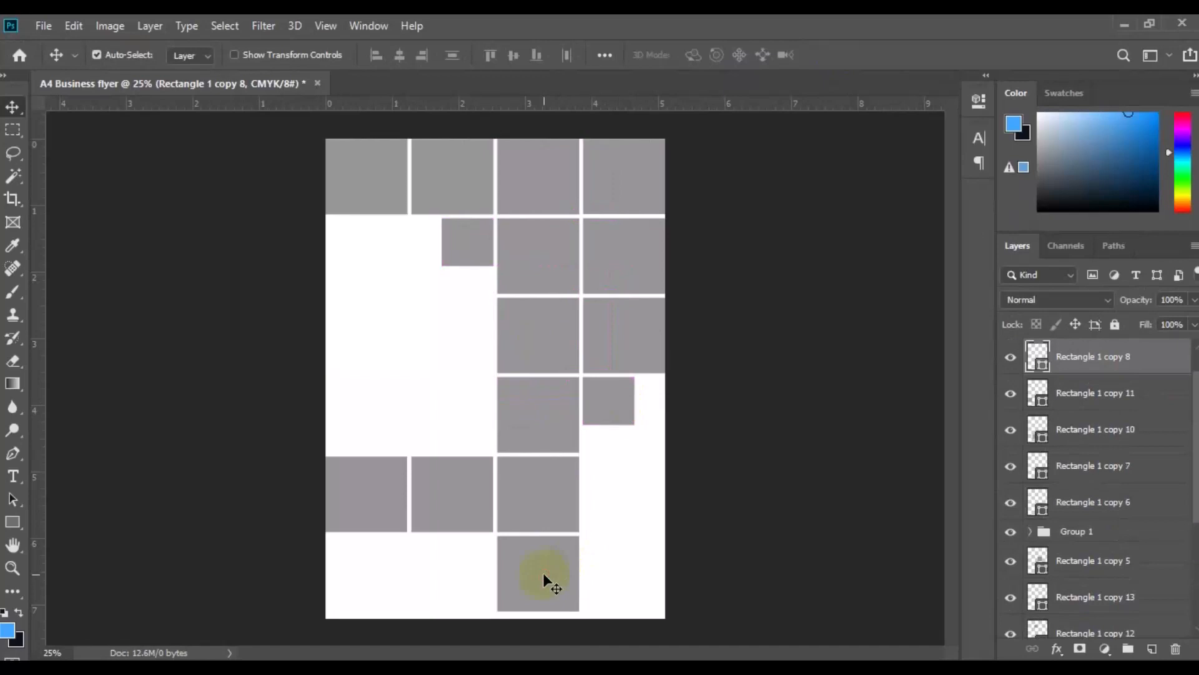
{"action": "left_click_drag", "start_coordinate": [543, 575], "coordinate": [633, 579]}
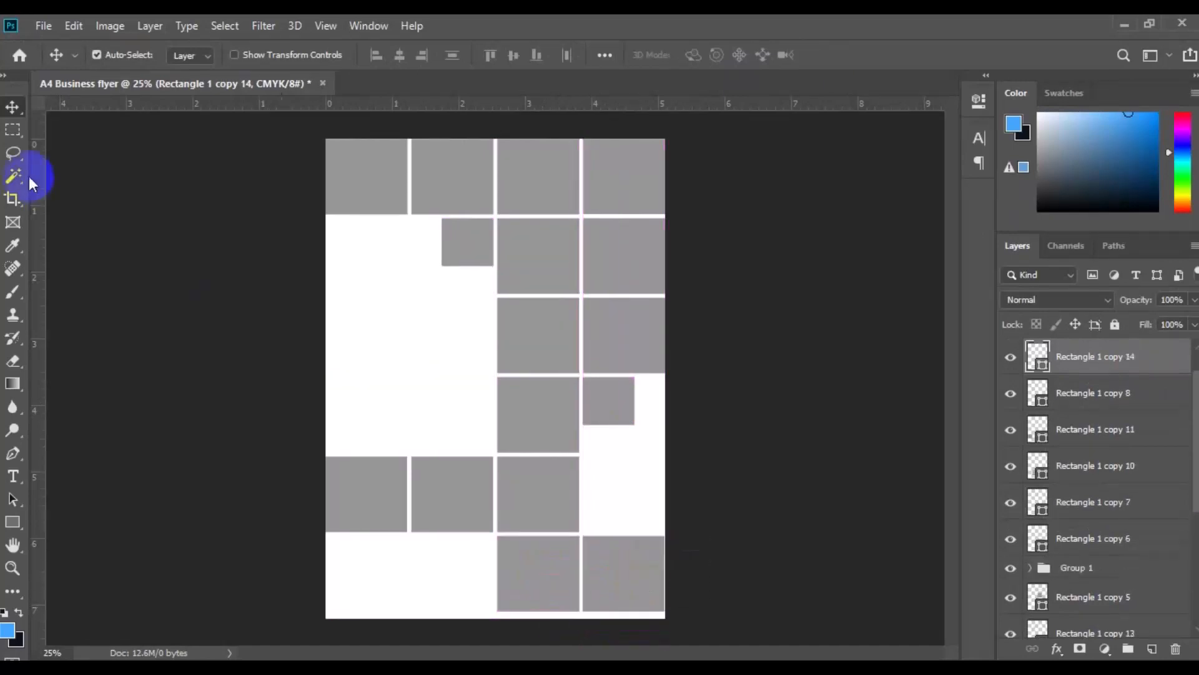
{"action": "left_click", "coordinate": [76, 30]}
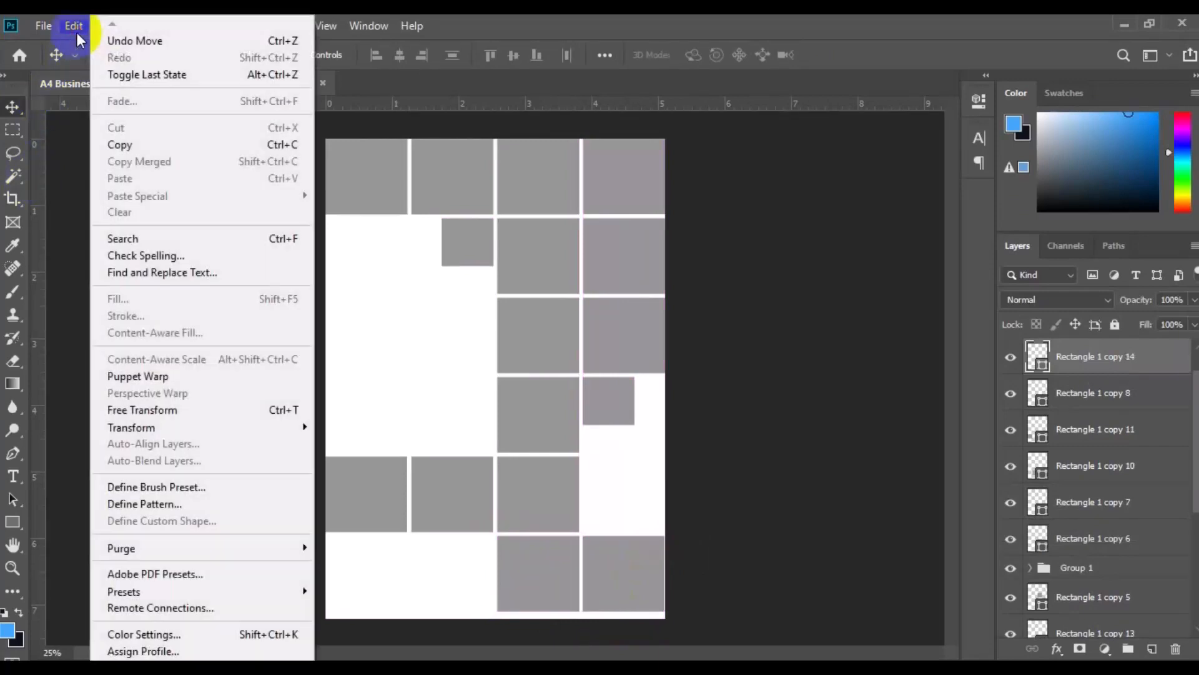
{"action": "left_click", "coordinate": [170, 410]}
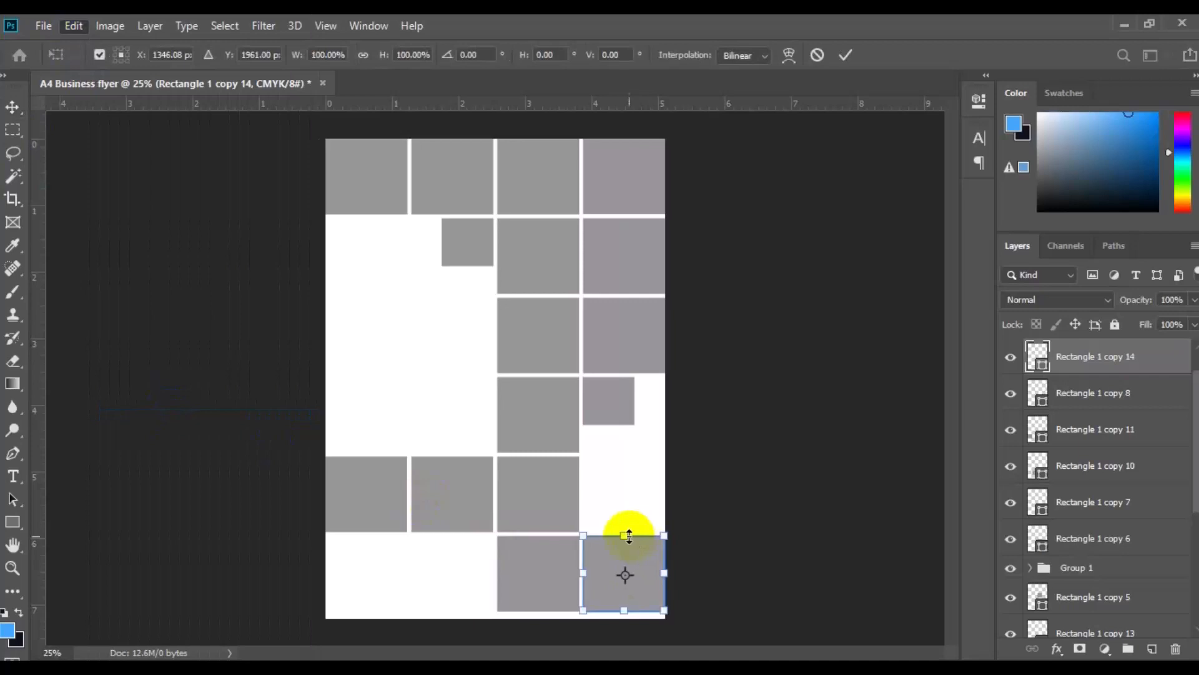
{"action": "left_click_drag", "start_coordinate": [627, 535], "coordinate": [625, 582]}
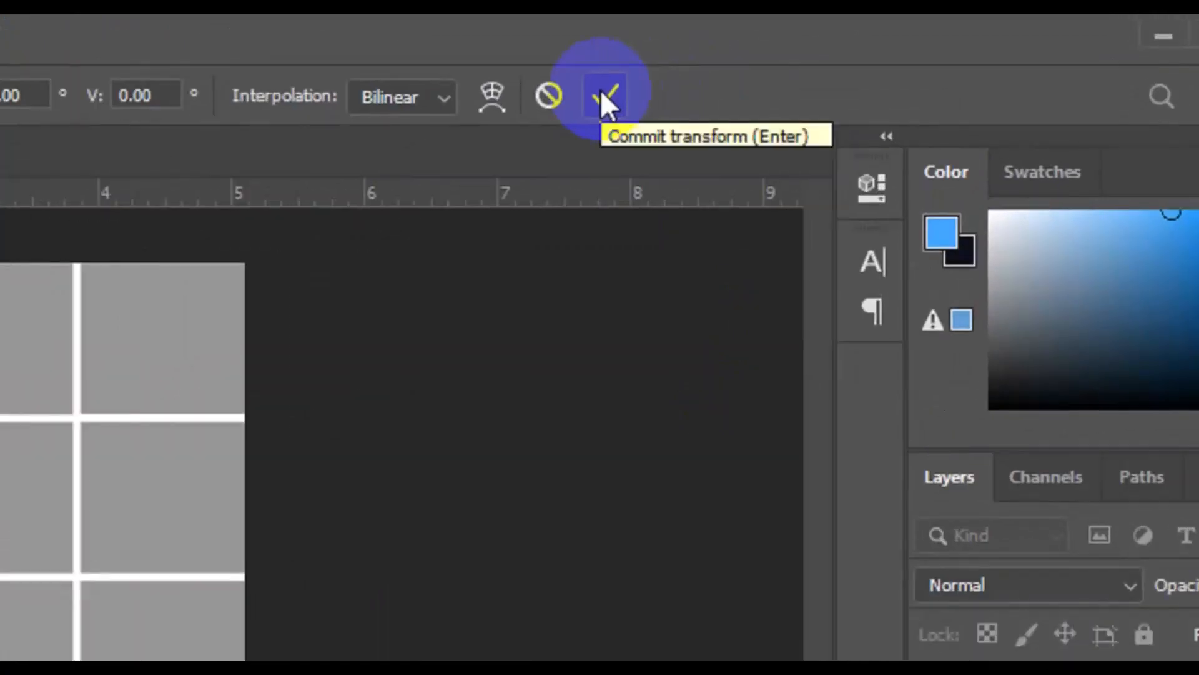
{"action": "left_click", "coordinate": [602, 92]}
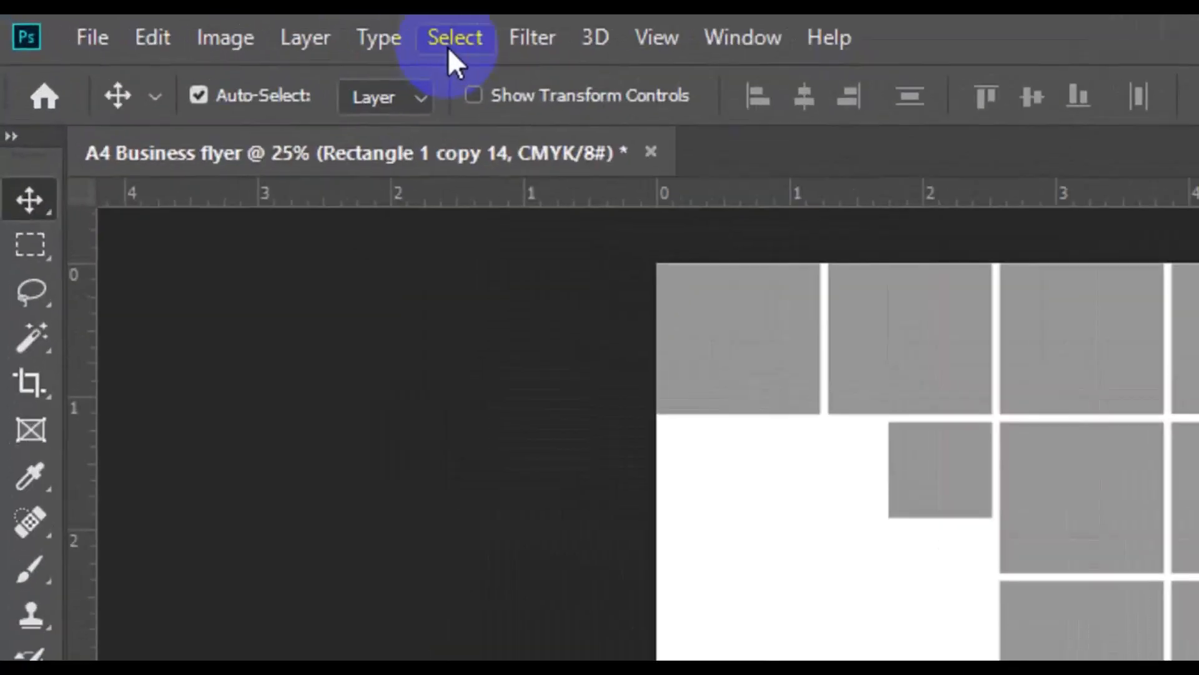
Align the low rectangle in the fourth column to the bottom edge of the whole canvas, and clear the selection.
{"action": "left_click", "coordinate": [448, 47]}
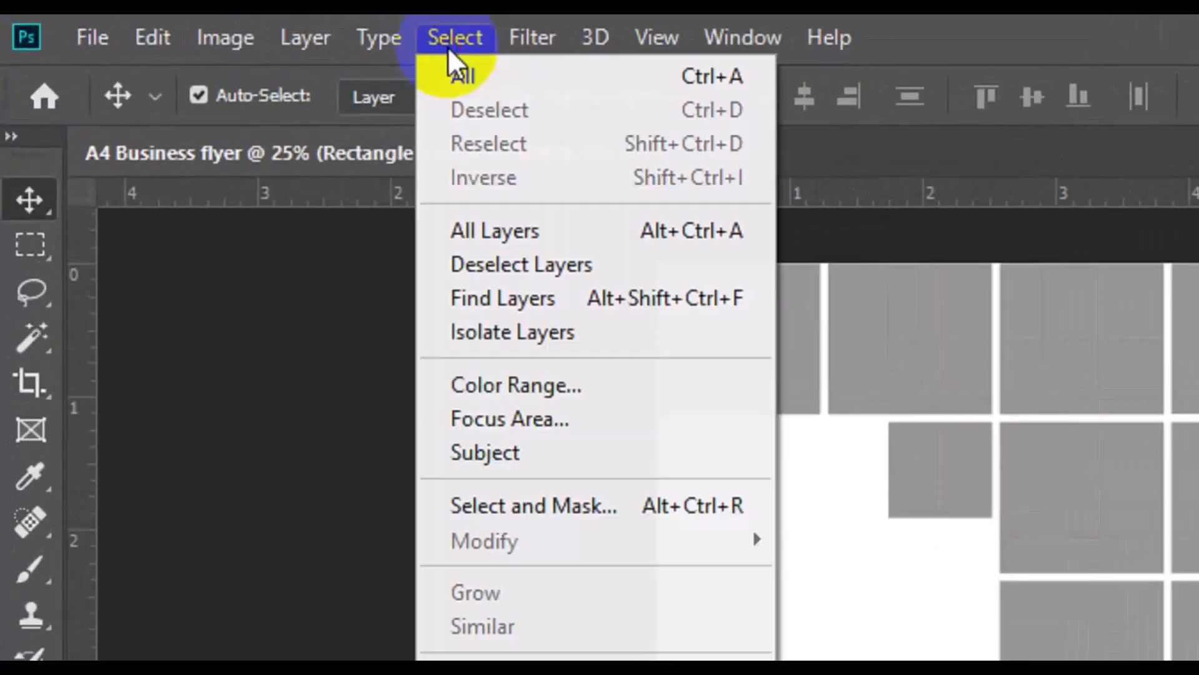
{"action": "left_click", "coordinate": [501, 88]}
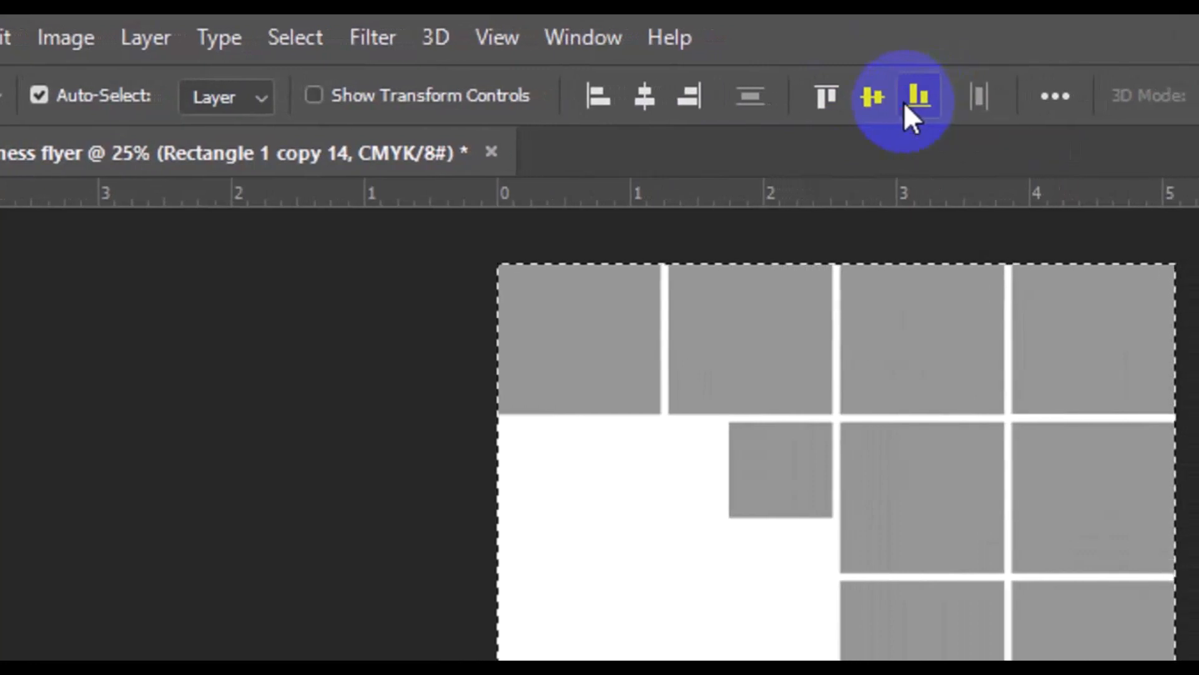
{"action": "left_click", "coordinate": [303, 37]}
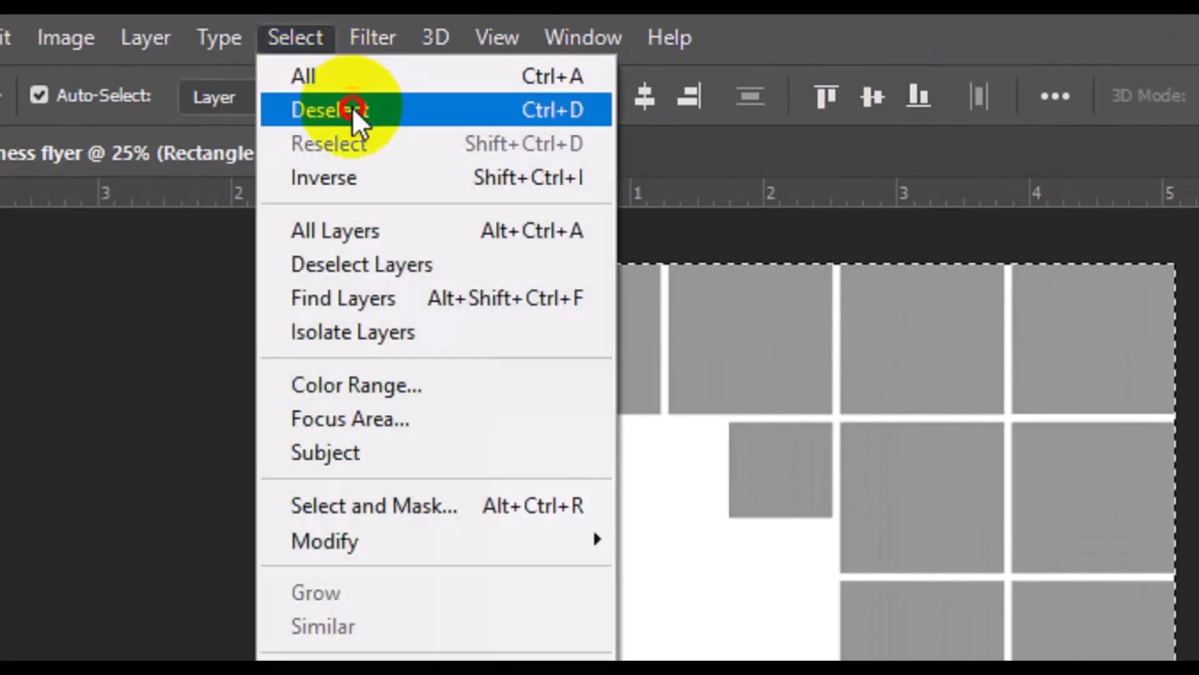
{"action": "left_click", "coordinate": [351, 106]}
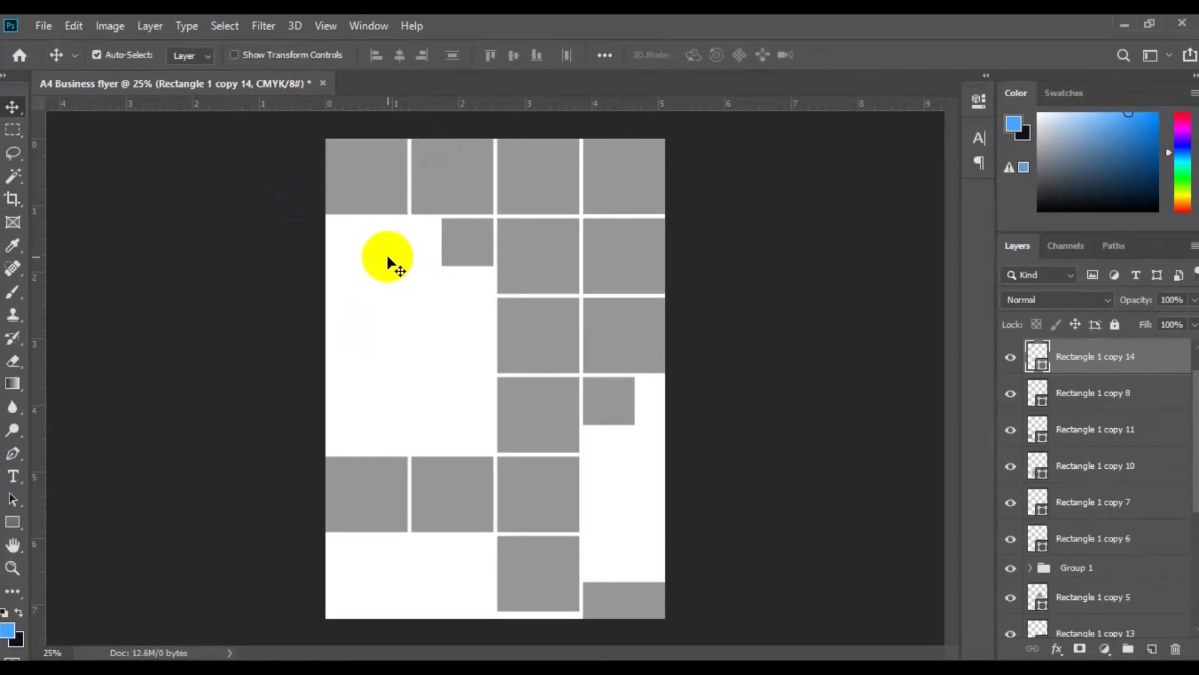
Free-transform the third column's second square, extending its lower edge to the bottom of the third square to form a tall rectangle.
{"action": "left_click", "coordinate": [528, 251]}
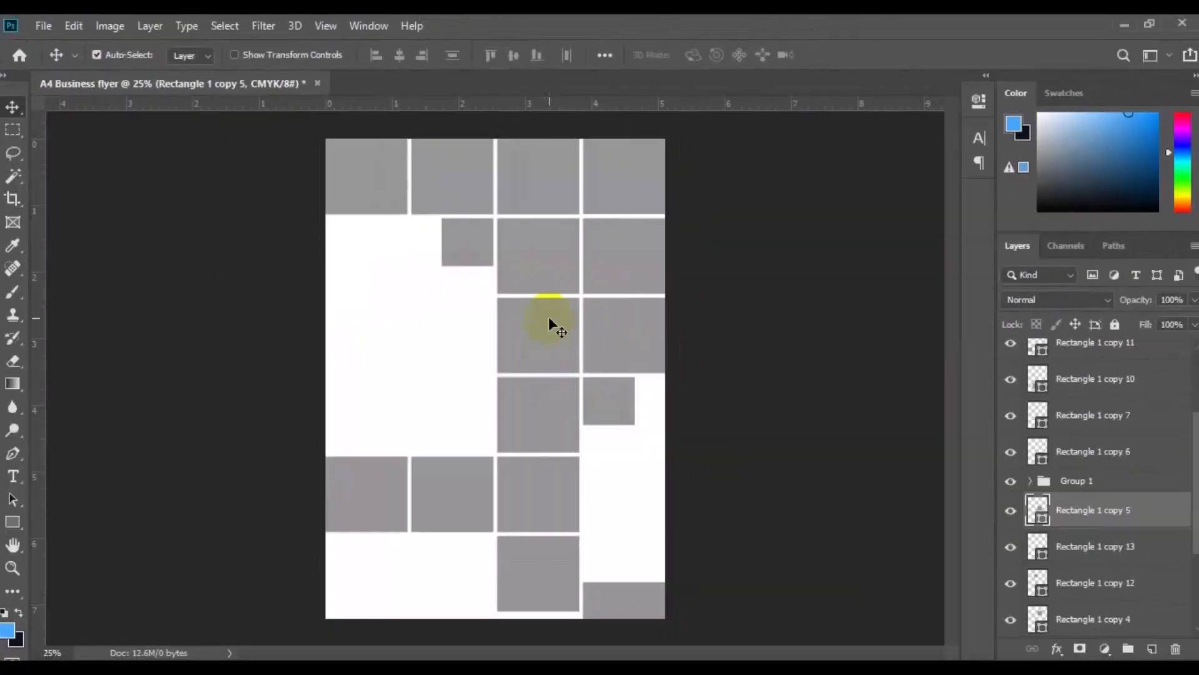
{"action": "left_click", "coordinate": [540, 261]}
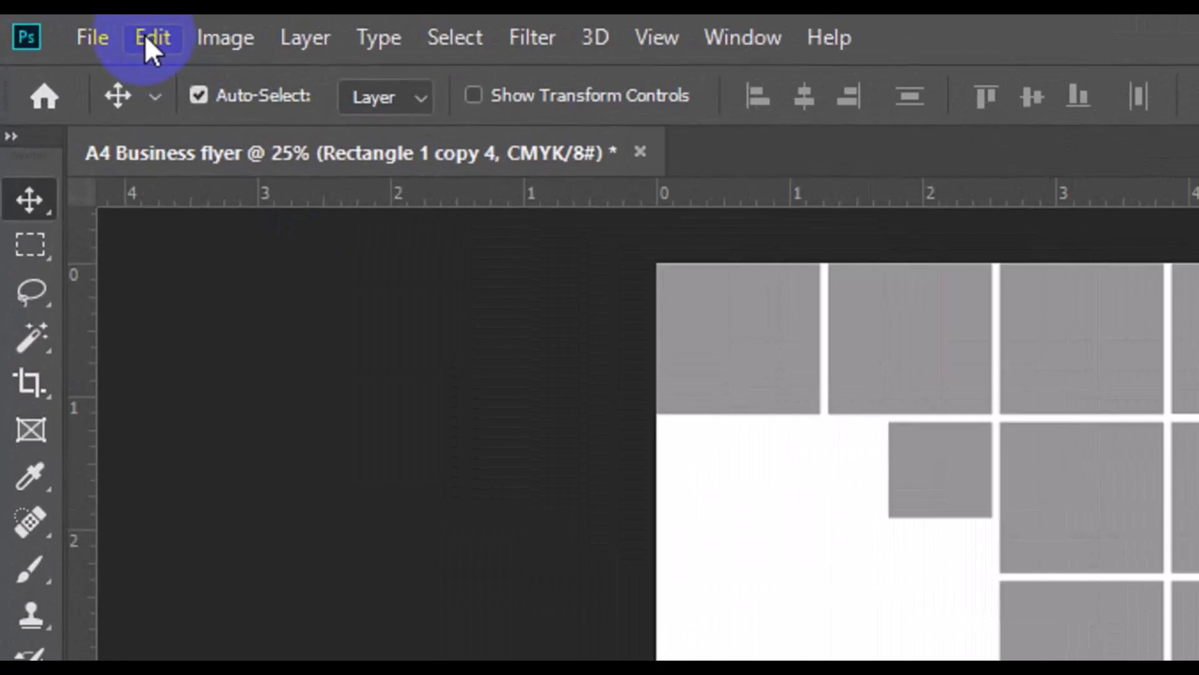
{"action": "left_click", "coordinate": [150, 38]}
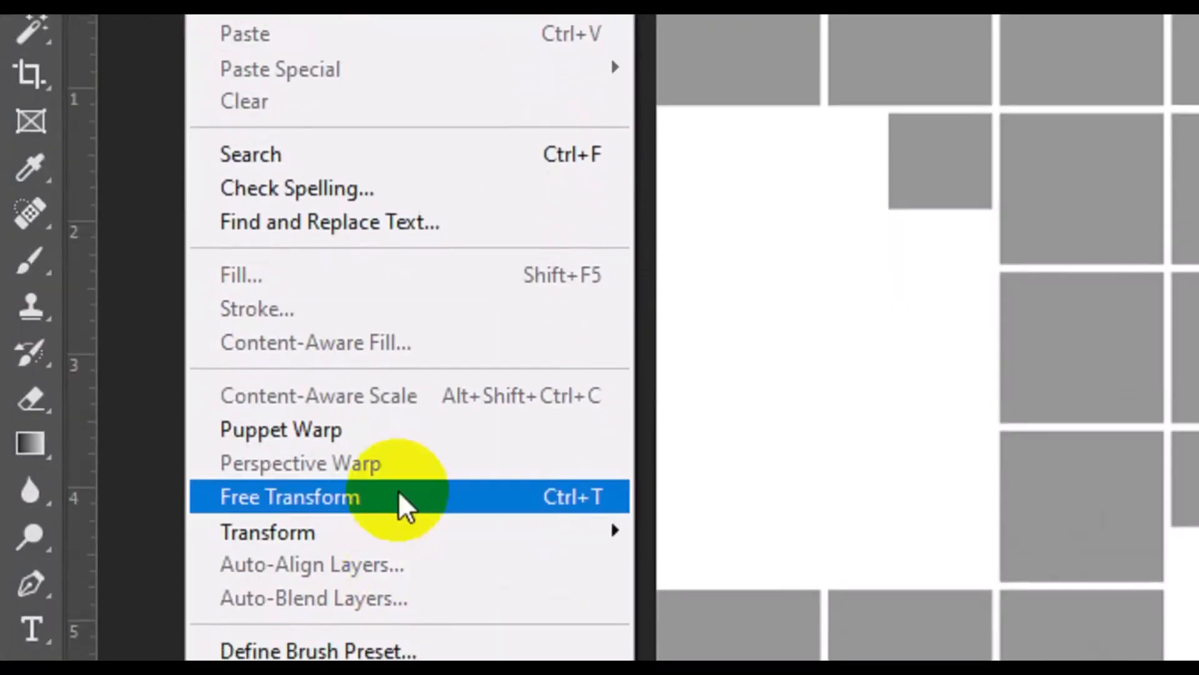
{"action": "left_click", "coordinate": [400, 495]}
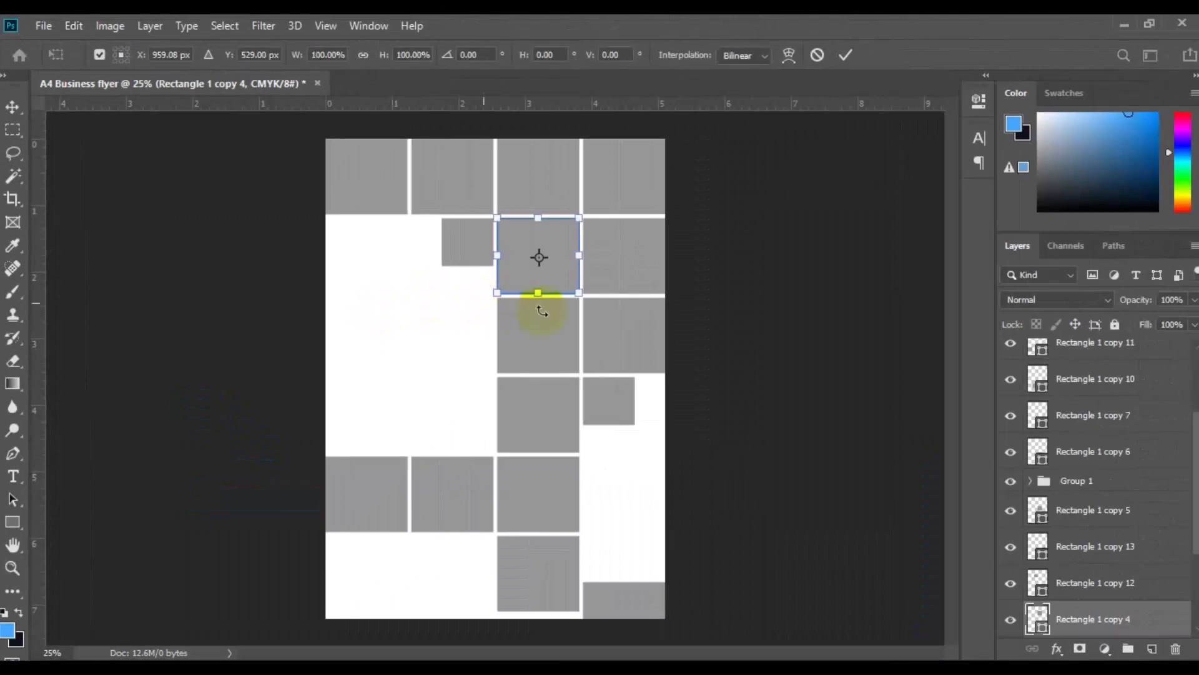
{"action": "left_click_drag", "start_coordinate": [542, 292], "coordinate": [544, 308]}
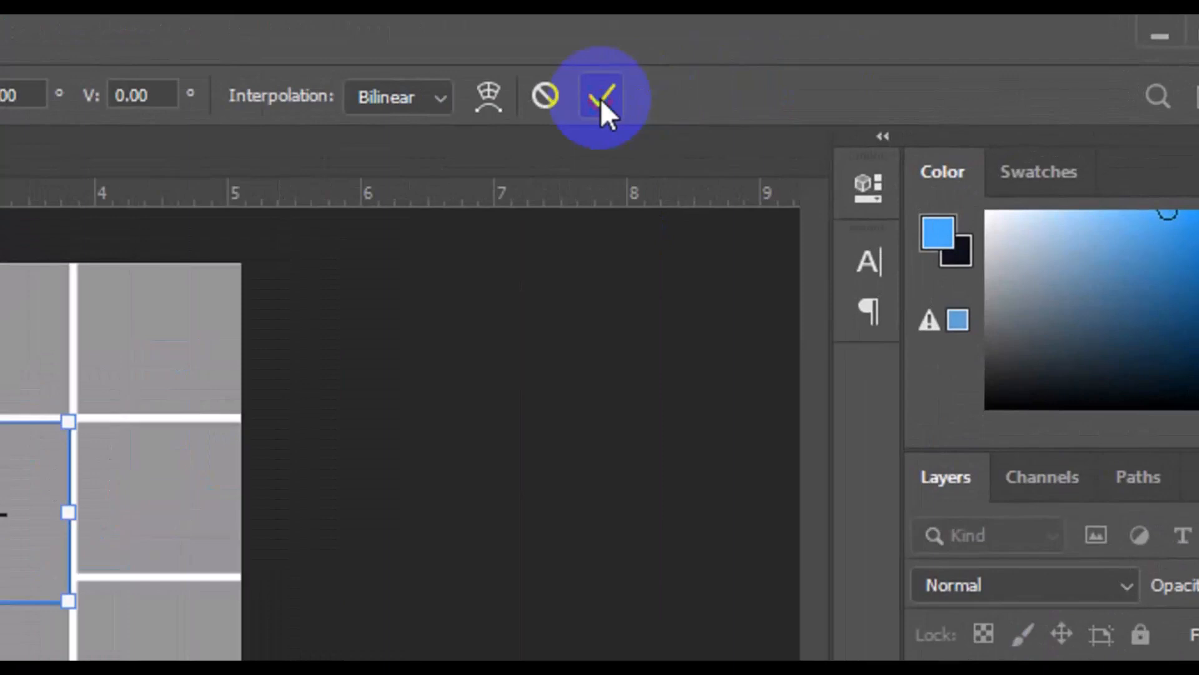
{"action": "left_click", "coordinate": [601, 99]}
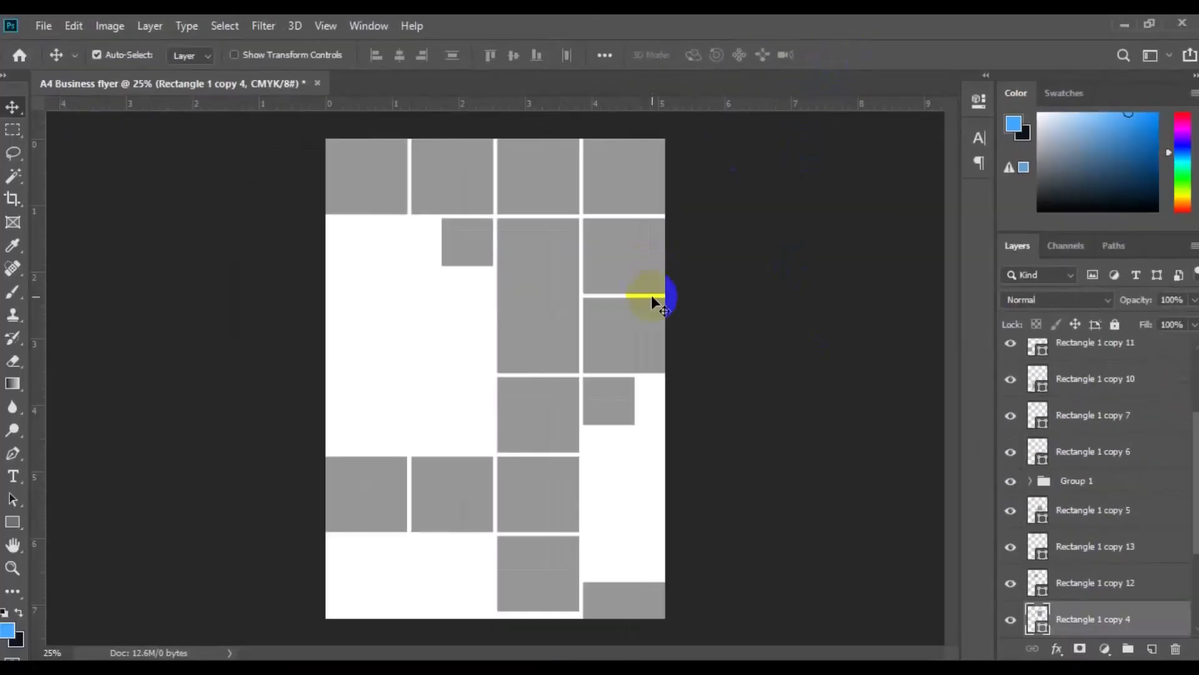
Duplicate the fourth column's top square as a layer named "Rectangle alt 1", copying that name for reuse, and hide the duplicate.
{"action": "left_click", "coordinate": [631, 153]}
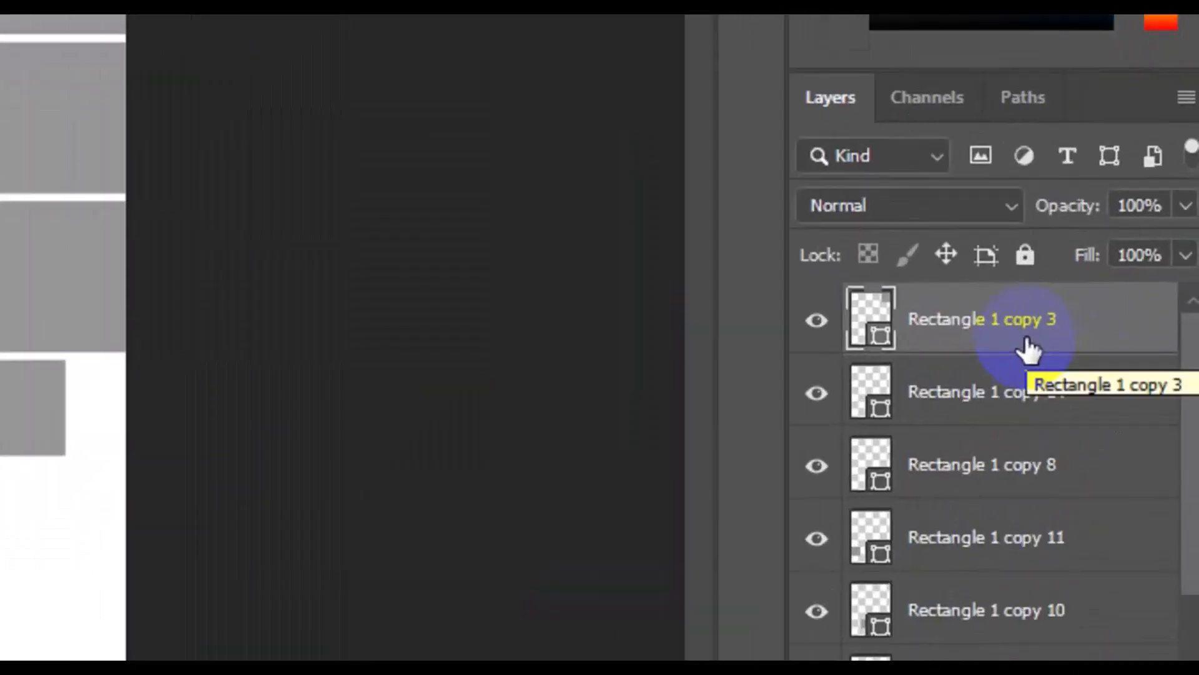
{"action": "right_click", "coordinate": [1027, 348]}
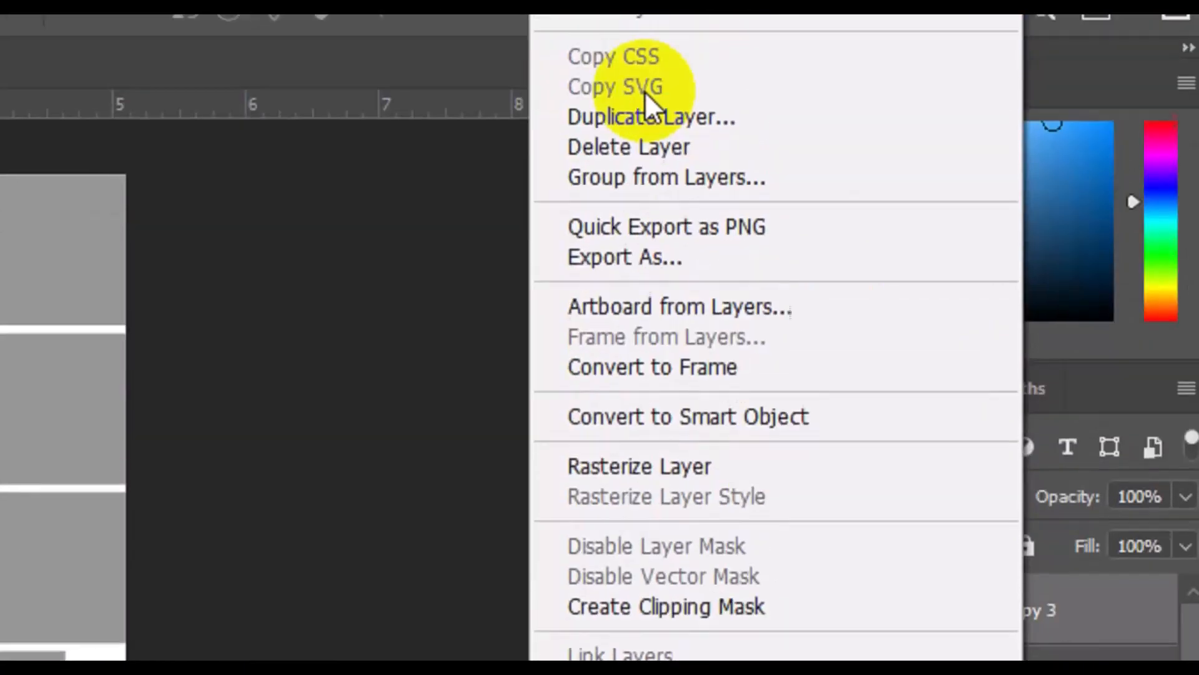
{"action": "left_click", "coordinate": [648, 117]}
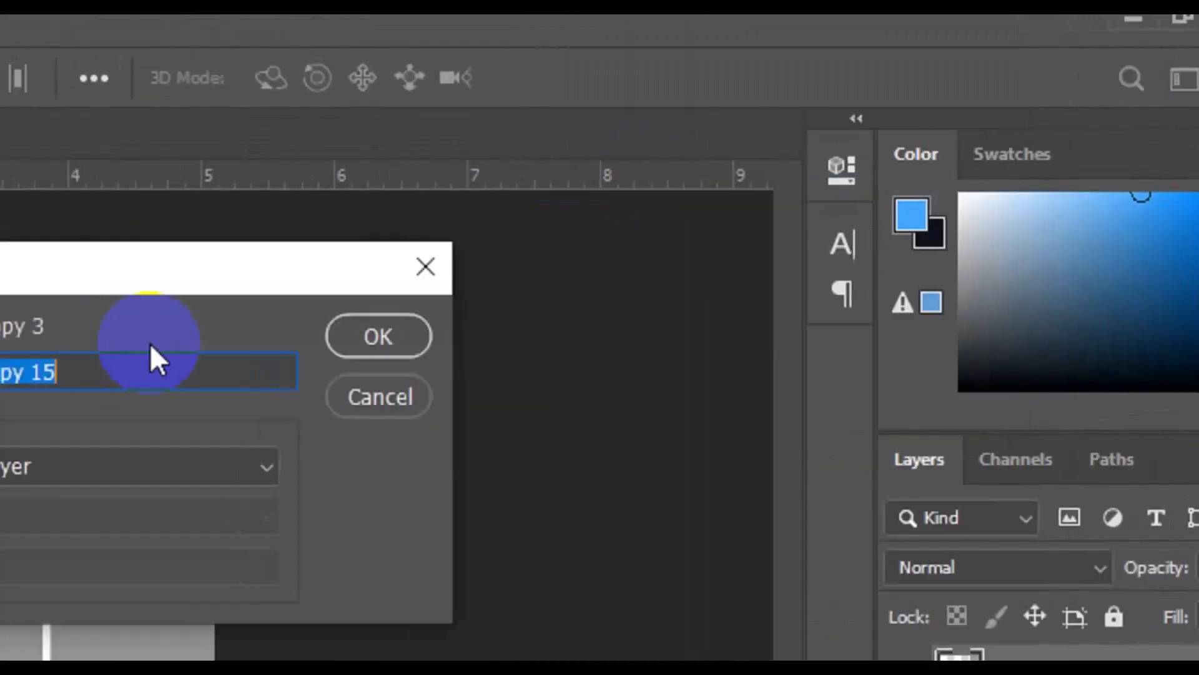
{"action": "left_click", "coordinate": [86, 371]}
{"action": "key", "text": "BackSpace"}
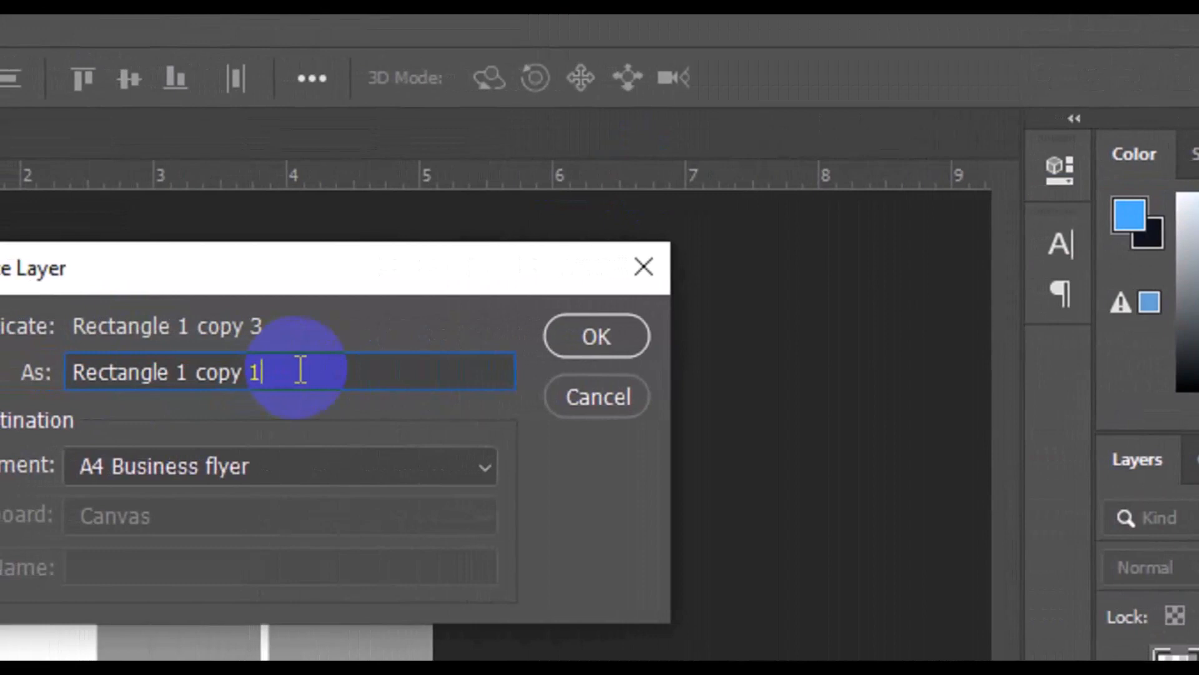
{"action": "key", "text": "BackSpace"}
{"action": "key", "text": "BackSpace"}
{"action": "key", "text": "BackSpace"}
{"action": "key", "text": "BackSpace"}
{"action": "key", "text": "BackSpace"}
{"action": "key", "text": "BackSpace"}
{"action": "key", "text": "BackSpace"}
{"action": "key", "text": "BackSpace"}
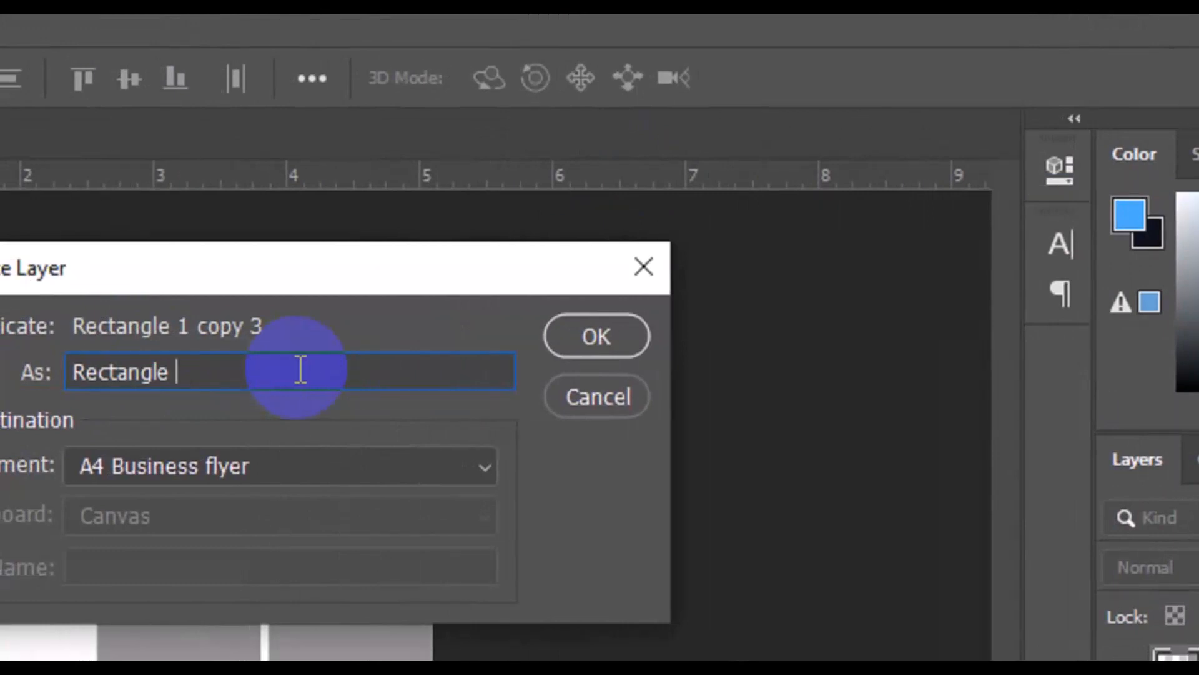
{"action": "type", "text": "alt 1"}
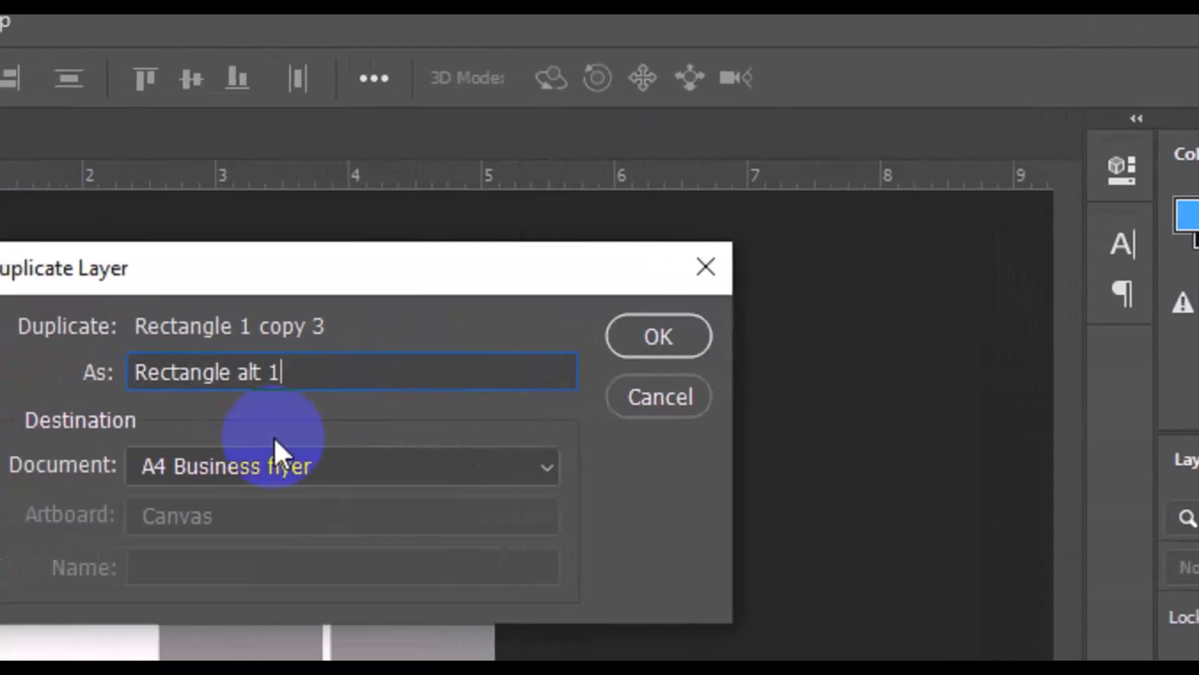
{"action": "key", "text": "ctrl+a"}
{"action": "key", "text": "ctrl+c"}
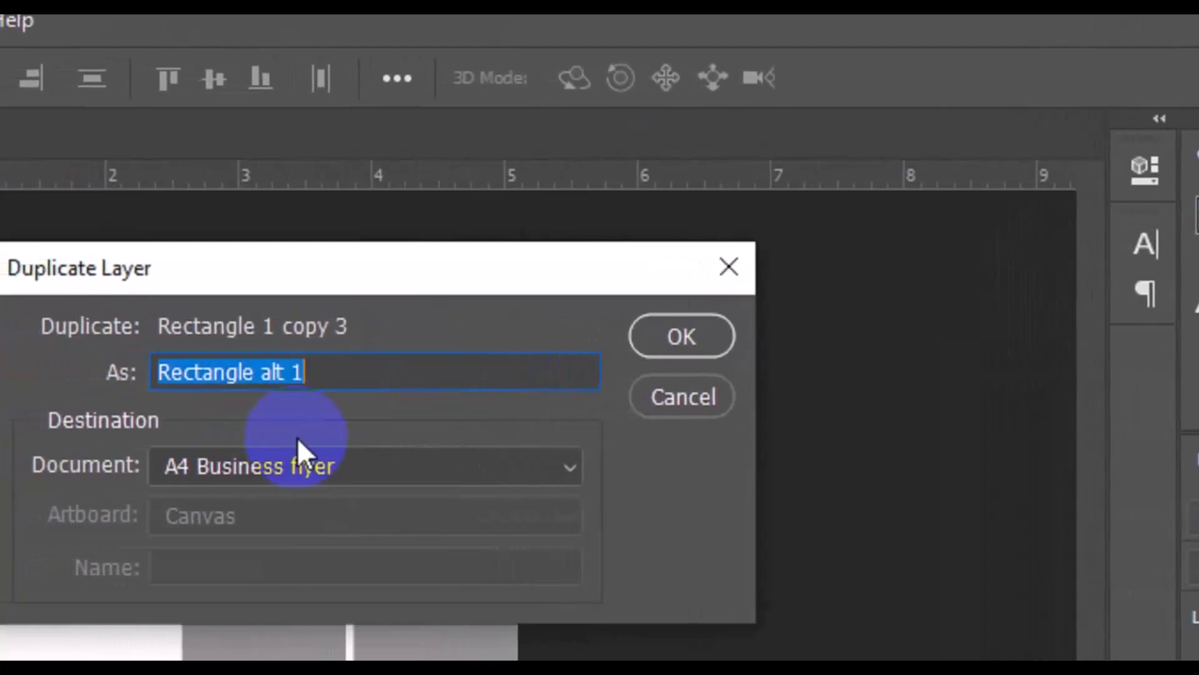
{"action": "left_click", "coordinate": [692, 330]}
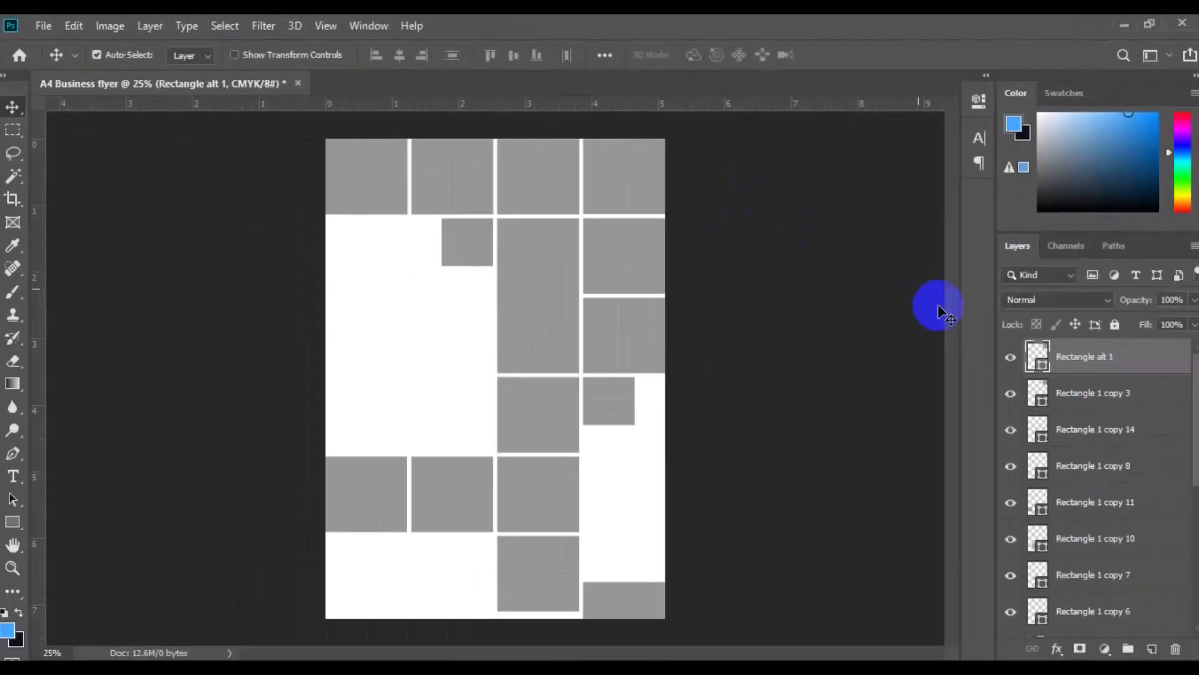
{"action": "left_click", "coordinate": [1012, 363]}
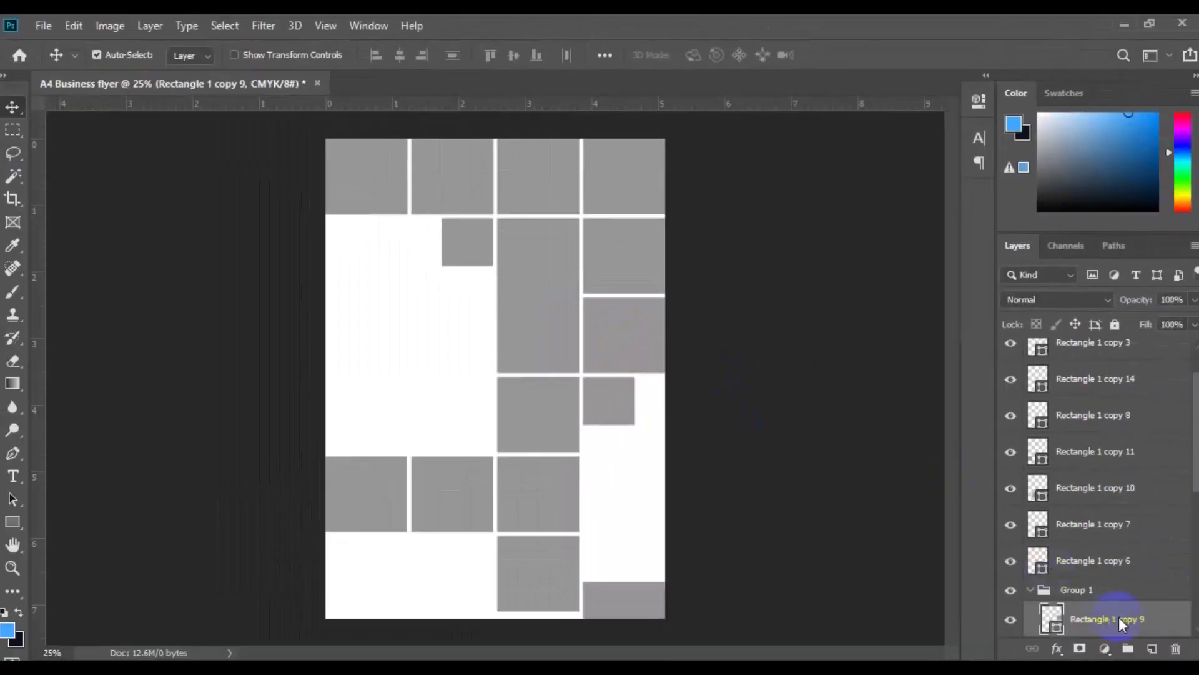
Duplicate the Rectangle 1 copy 9 layer inside Group 1, naming the duplicate "Rectangle alt 2".
{"action": "right_click", "coordinate": [1120, 620]}
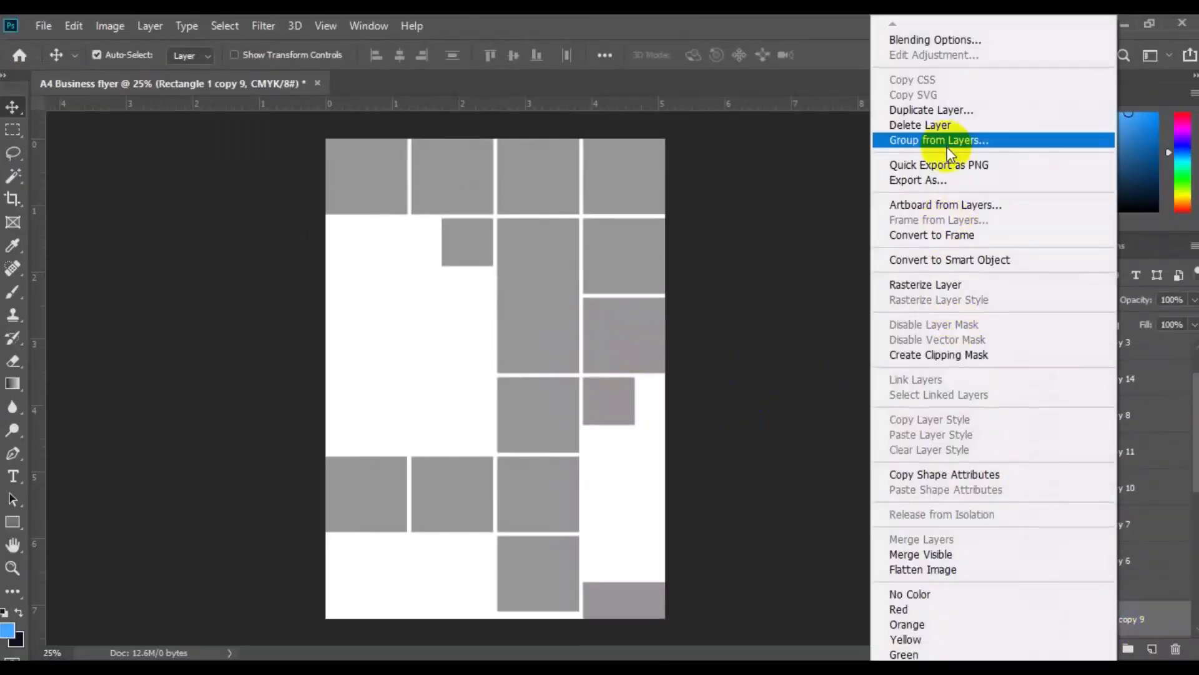
{"action": "left_click", "coordinate": [940, 110]}
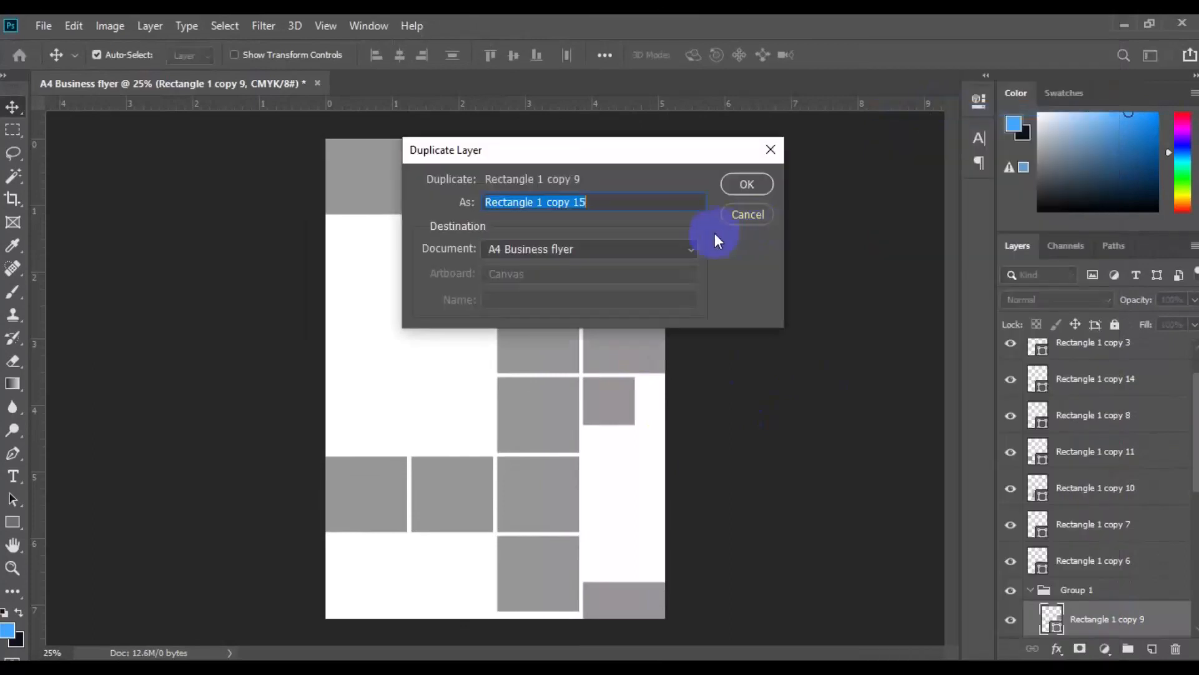
{"action": "type", "text": "Rectangle alt 1"}
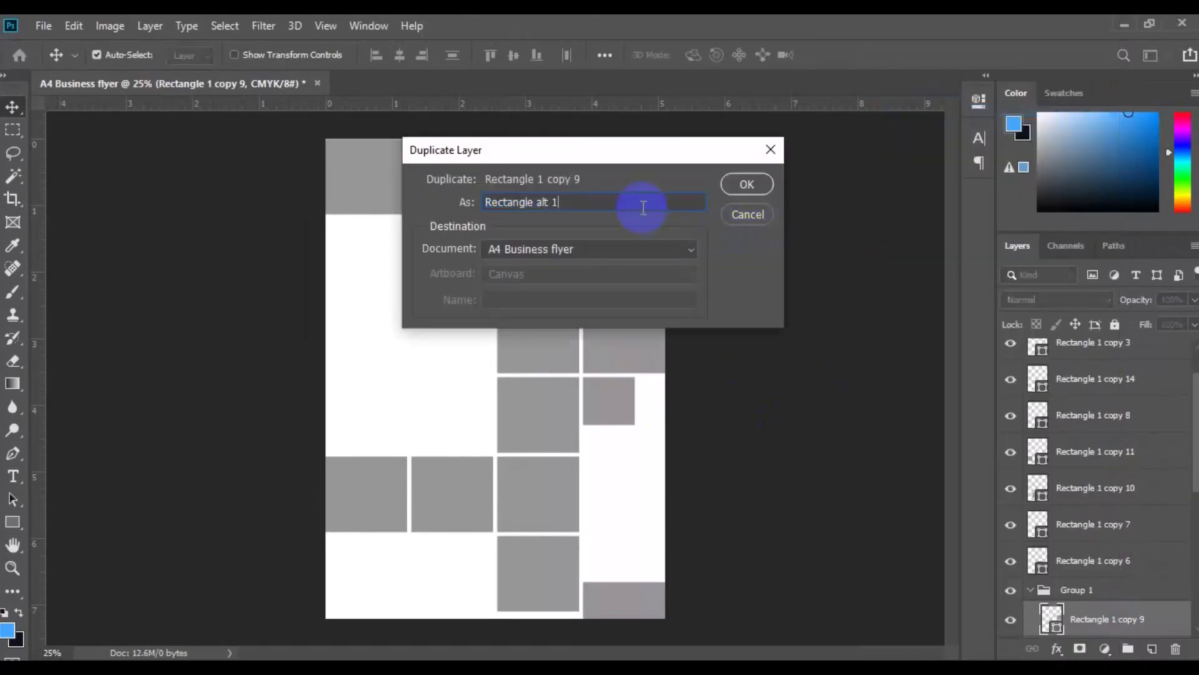
{"action": "type", "text": "2"}
{"action": "left_click", "coordinate": [747, 184]}
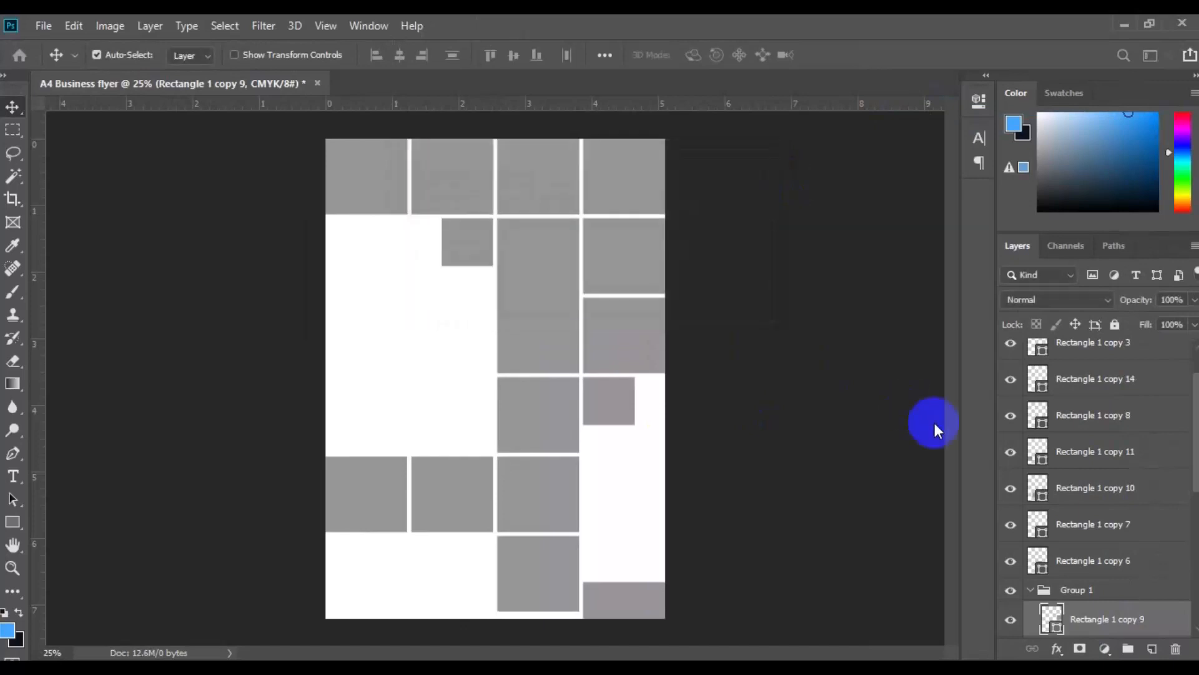
Move the Rectangle alt 2 layer out of Group 1 to directly above the group, and hide it.
{"action": "left_click_drag", "start_coordinate": [1113, 622], "coordinate": [1123, 584]}
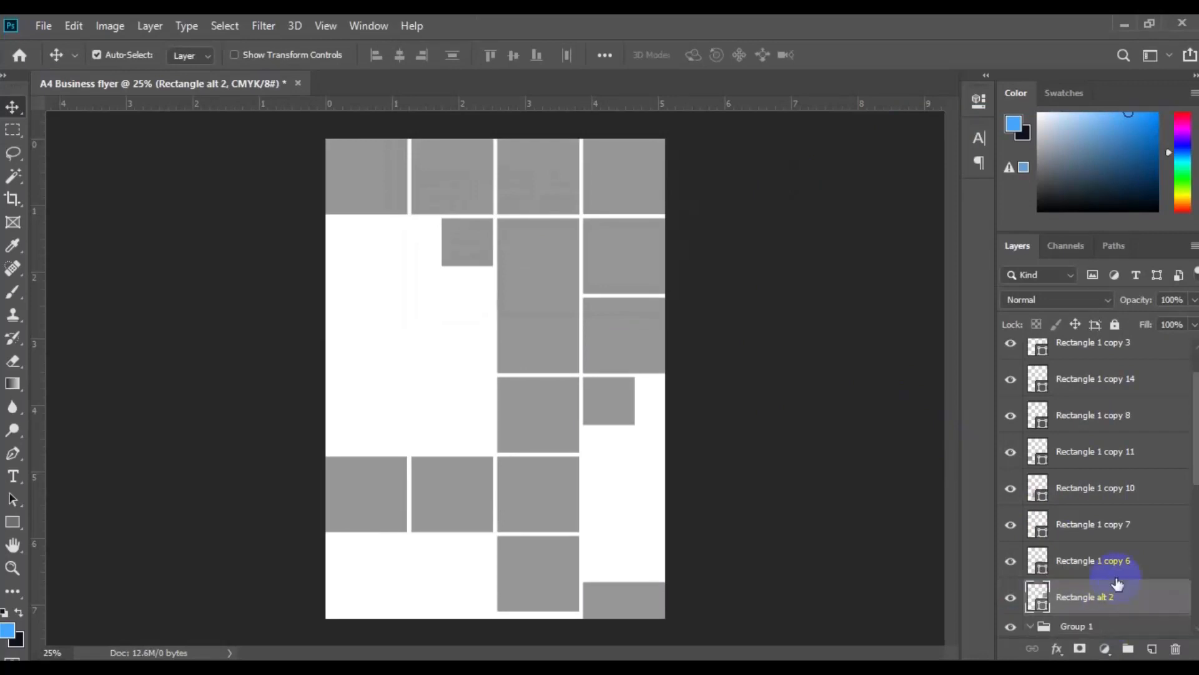
{"action": "left_click", "coordinate": [1010, 601]}
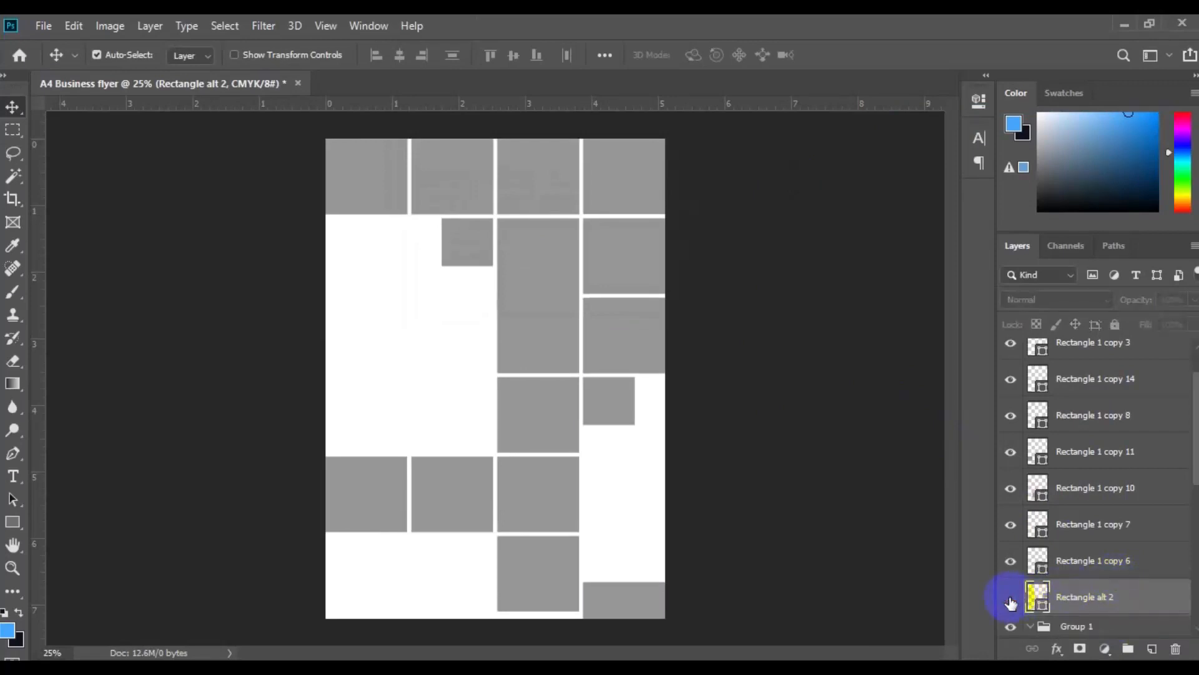
Duplicate the third column's lowest square as a layer named "Rectangle alt 3", and hide the duplicate.
{"action": "left_click", "coordinate": [549, 582]}
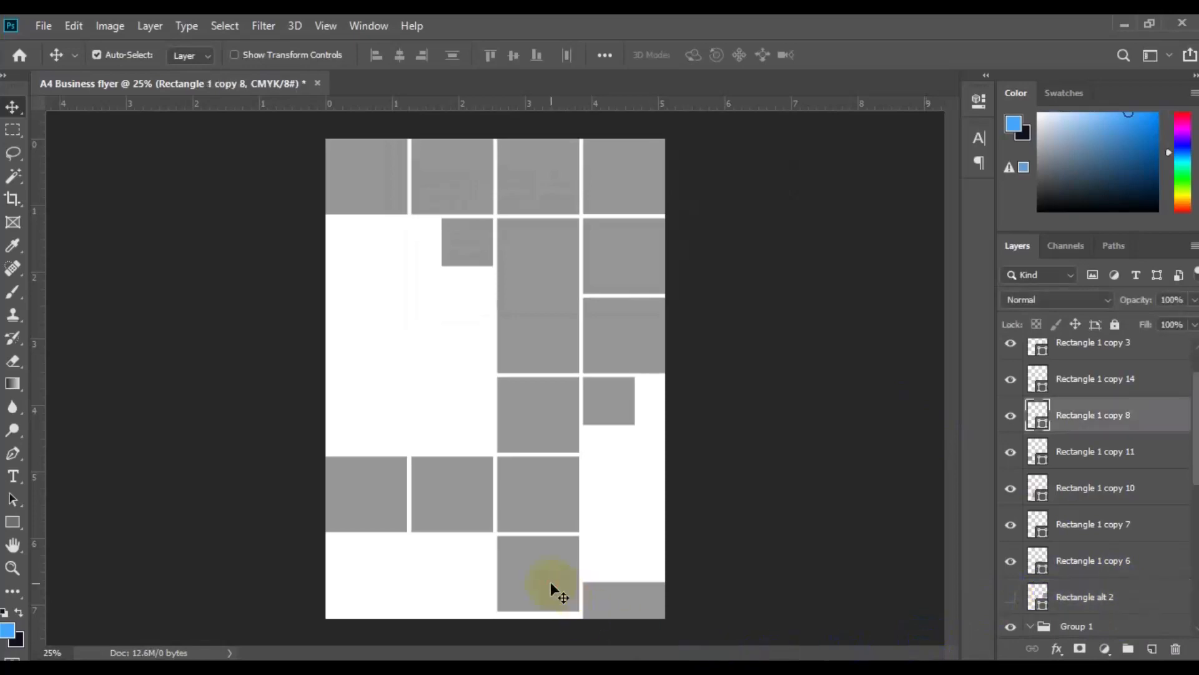
{"action": "right_click", "coordinate": [1115, 430]}
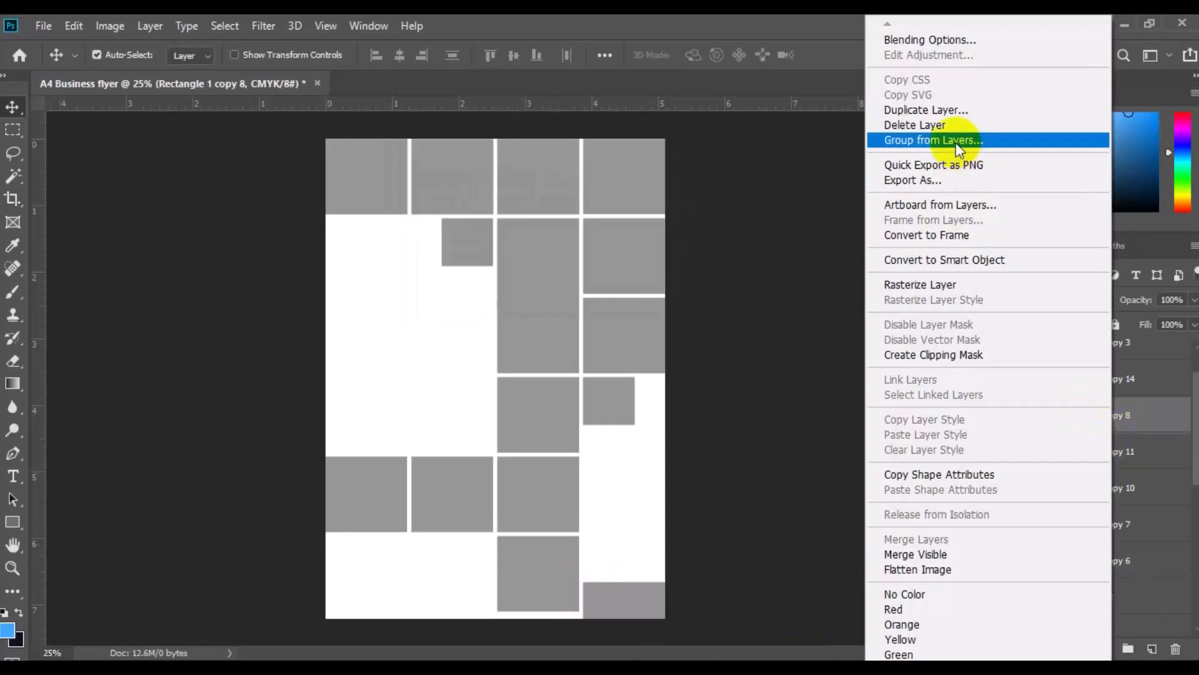
{"action": "left_click", "coordinate": [937, 110]}
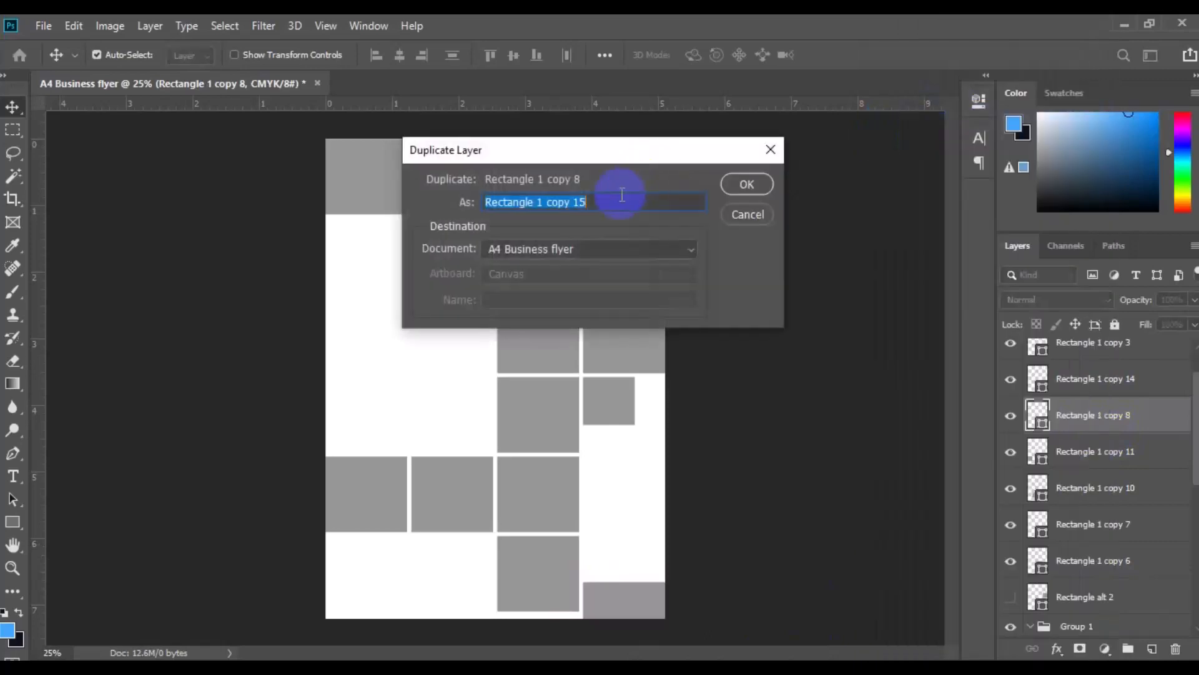
{"action": "key", "text": "ctrl+v"}
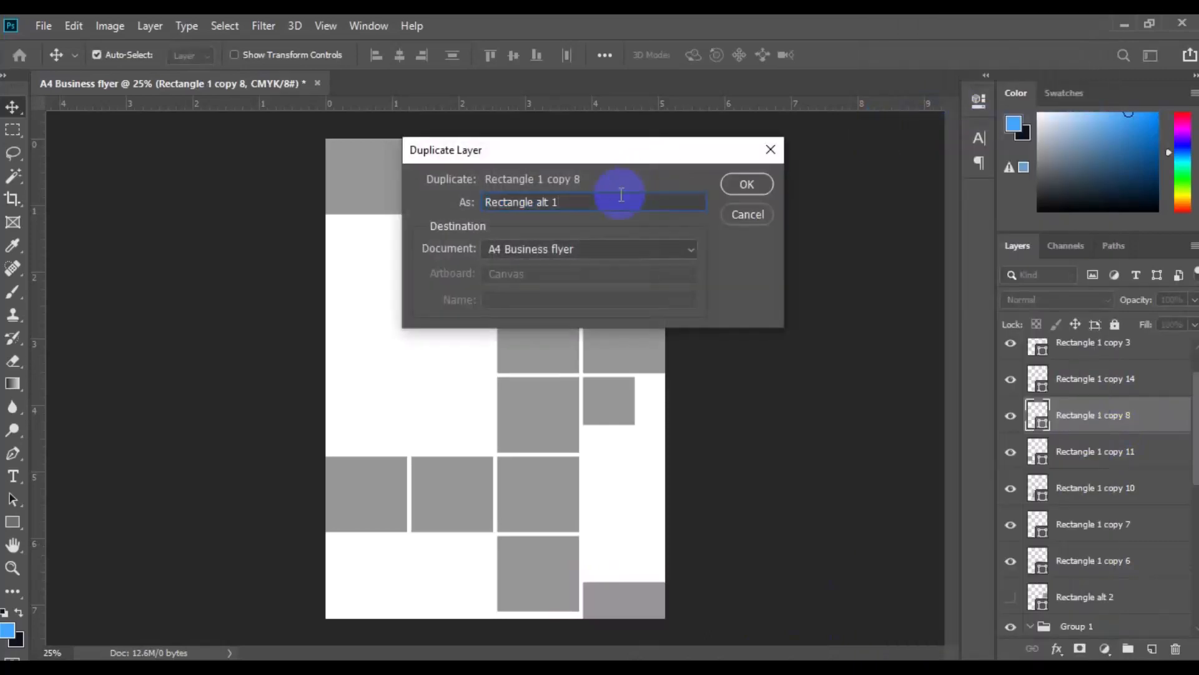
{"action": "key", "text": "BackSpace"}
{"action": "type", "text": "3"}
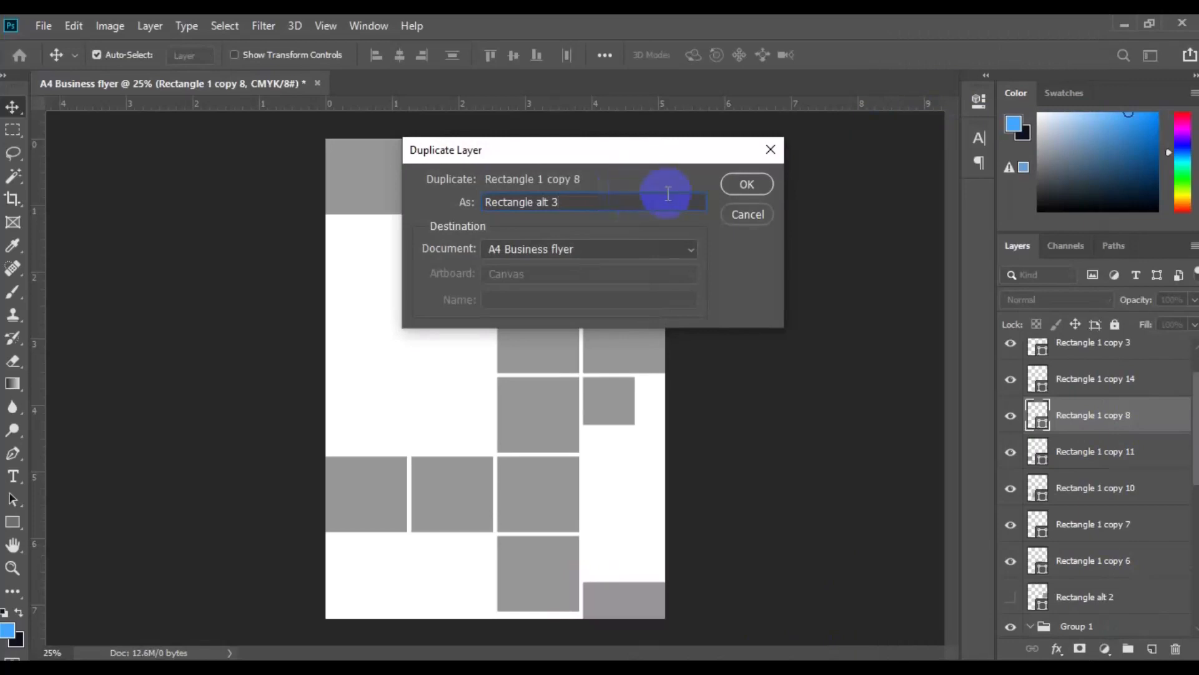
{"action": "left_click", "coordinate": [744, 184]}
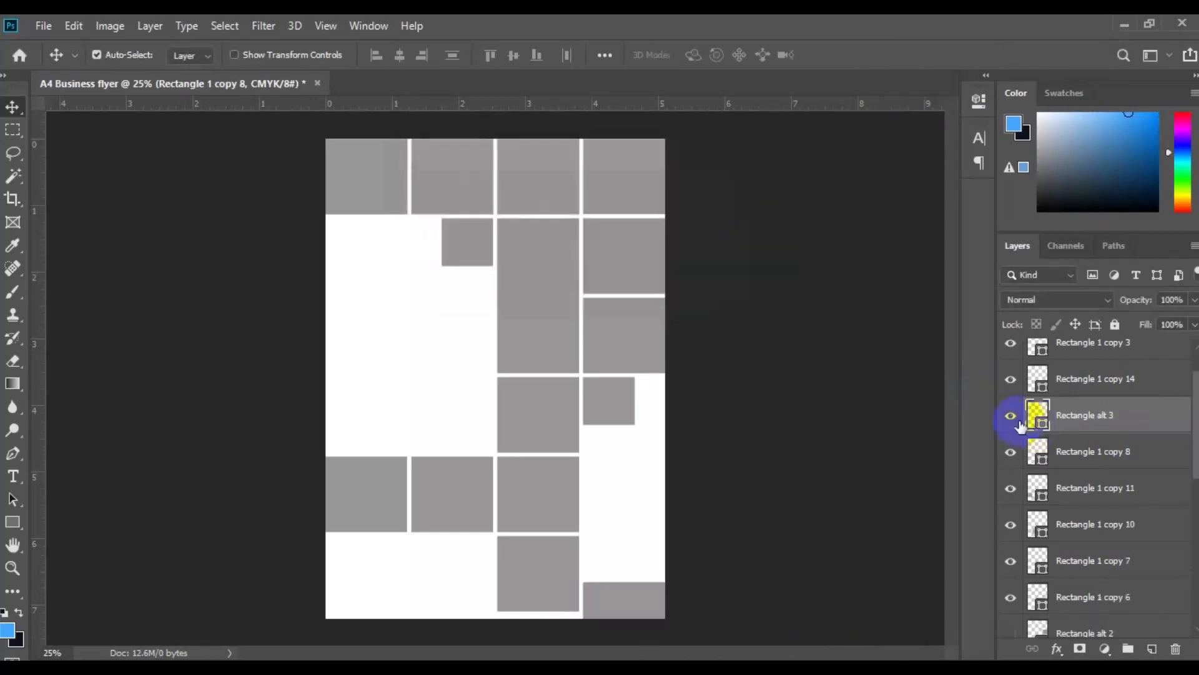
{"action": "left_click", "coordinate": [1011, 418]}
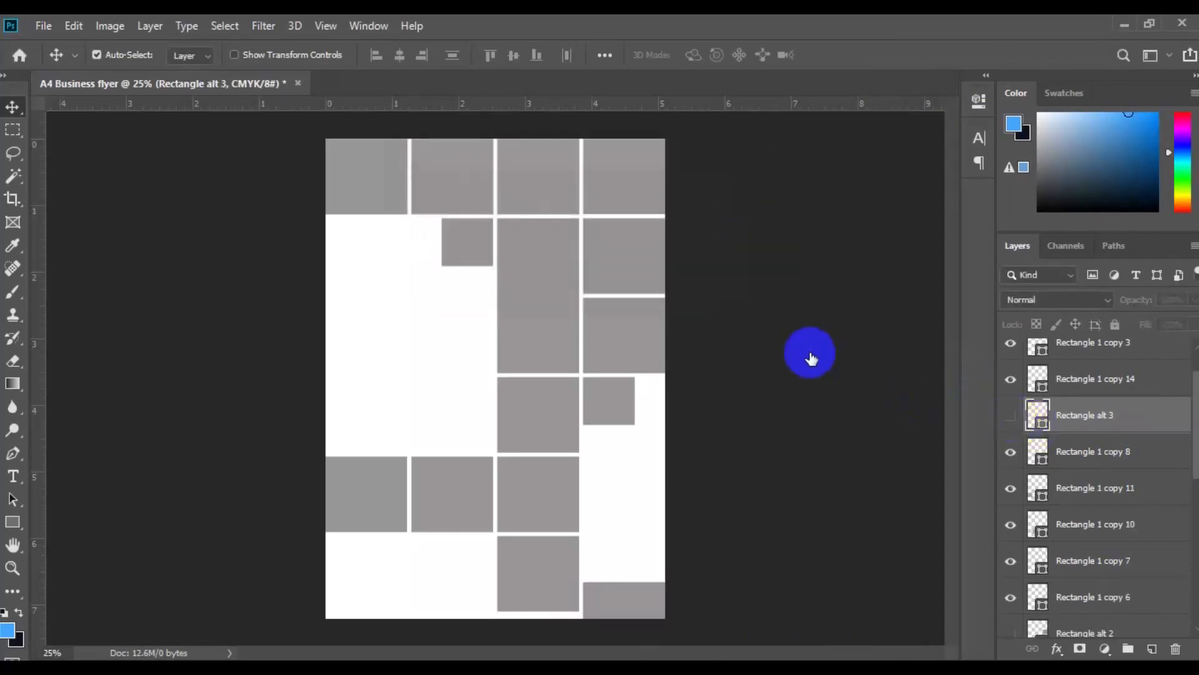
Duplicate the first column's top square as a layer named "Rectangle alt 4", and hide the duplicate.
{"action": "left_click", "coordinate": [376, 178]}
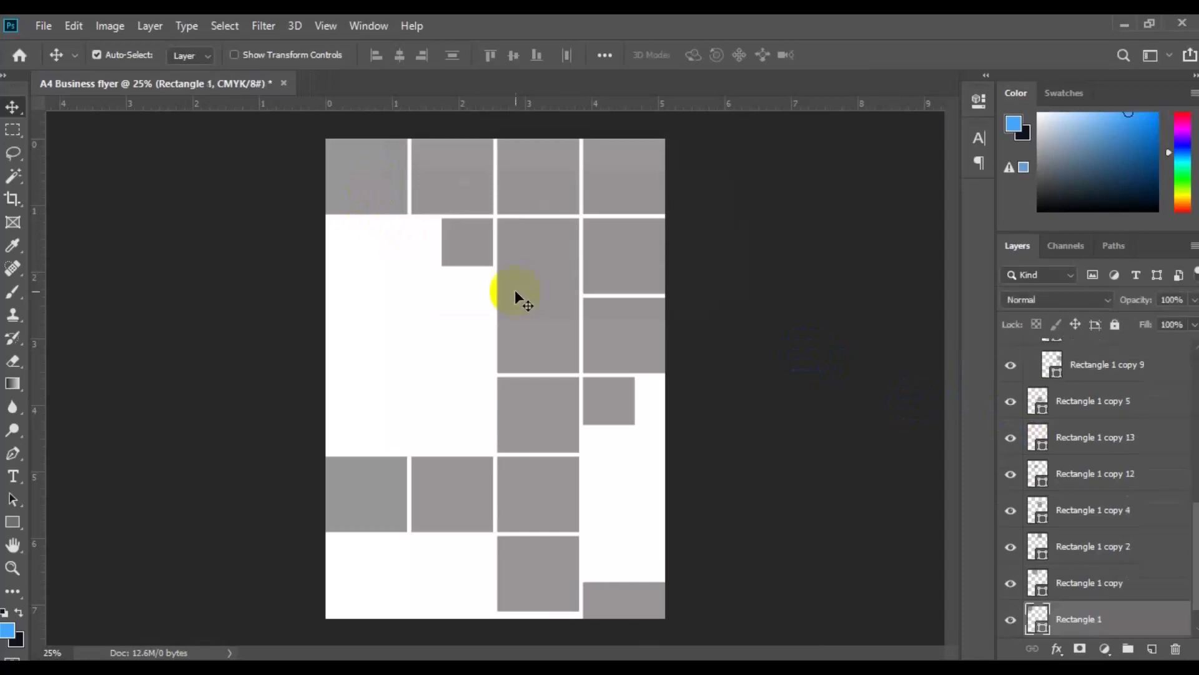
{"action": "right_click", "coordinate": [1078, 627]}
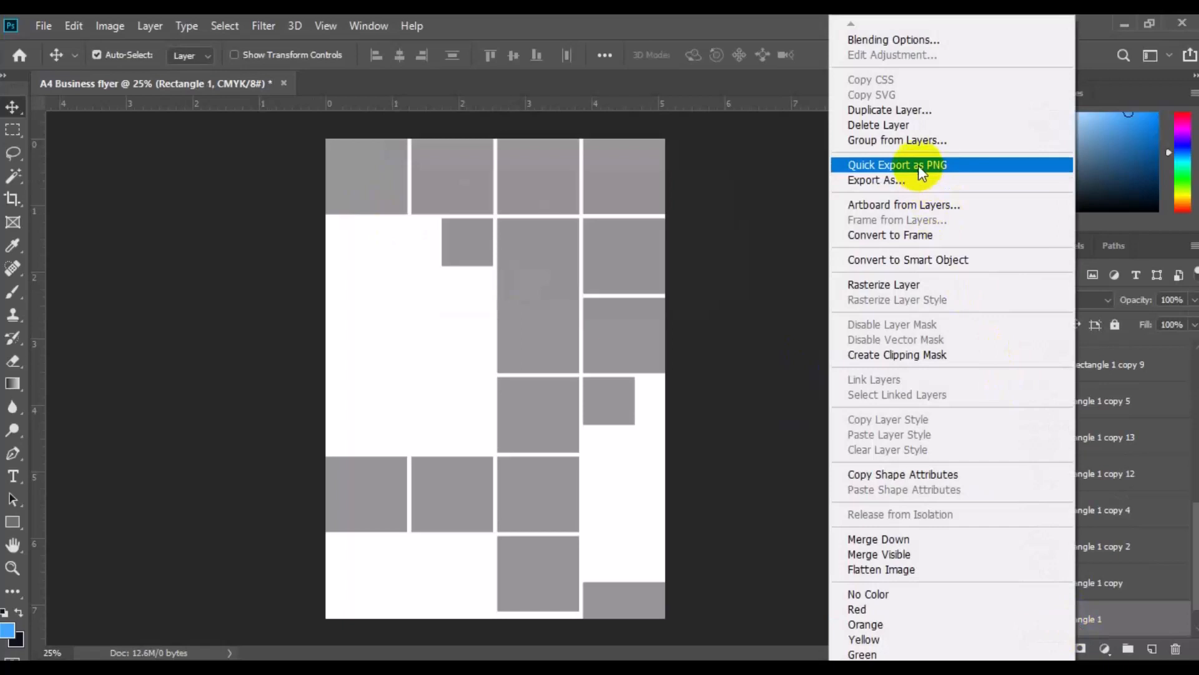
{"action": "left_click", "coordinate": [907, 111]}
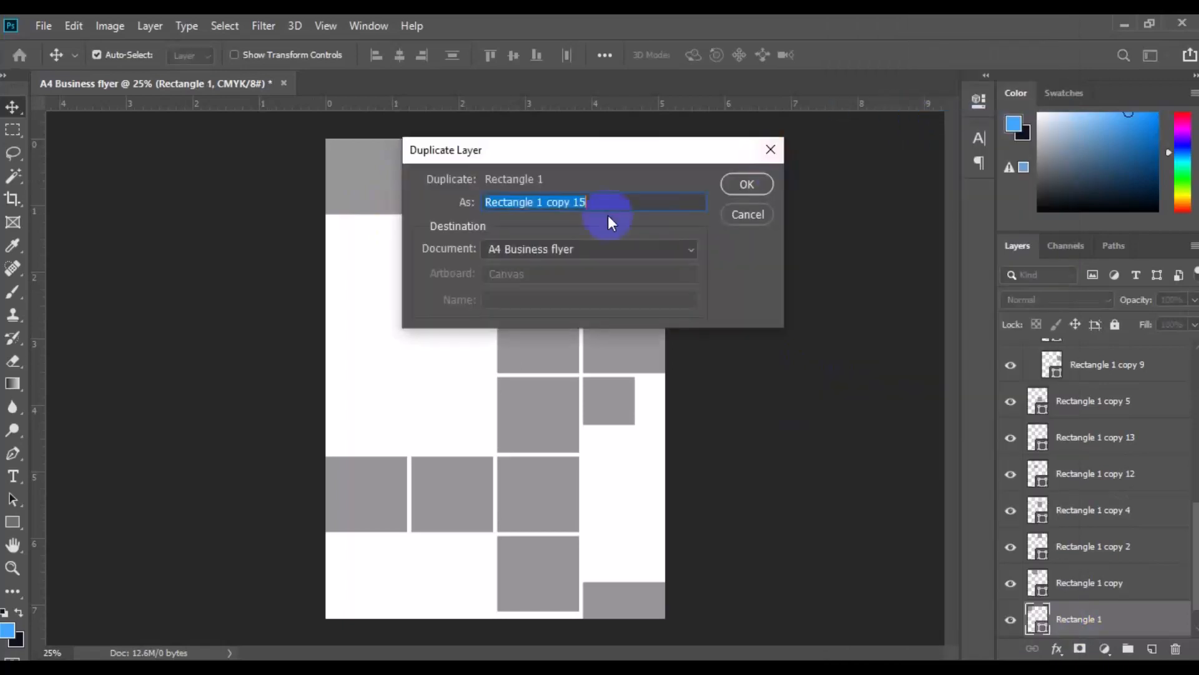
{"action": "type", "text": "Rectangle alt 1"}
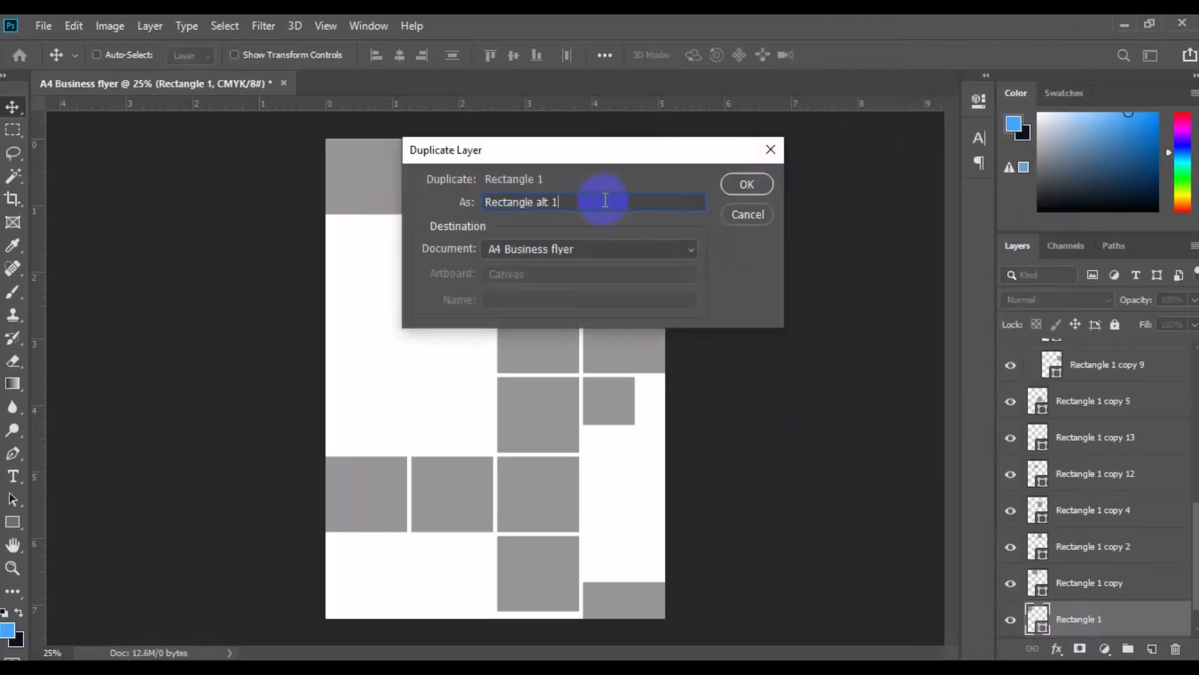
{"action": "key", "text": "BackSpace"}
{"action": "type", "text": "4"}
{"action": "left_click", "coordinate": [740, 183]}
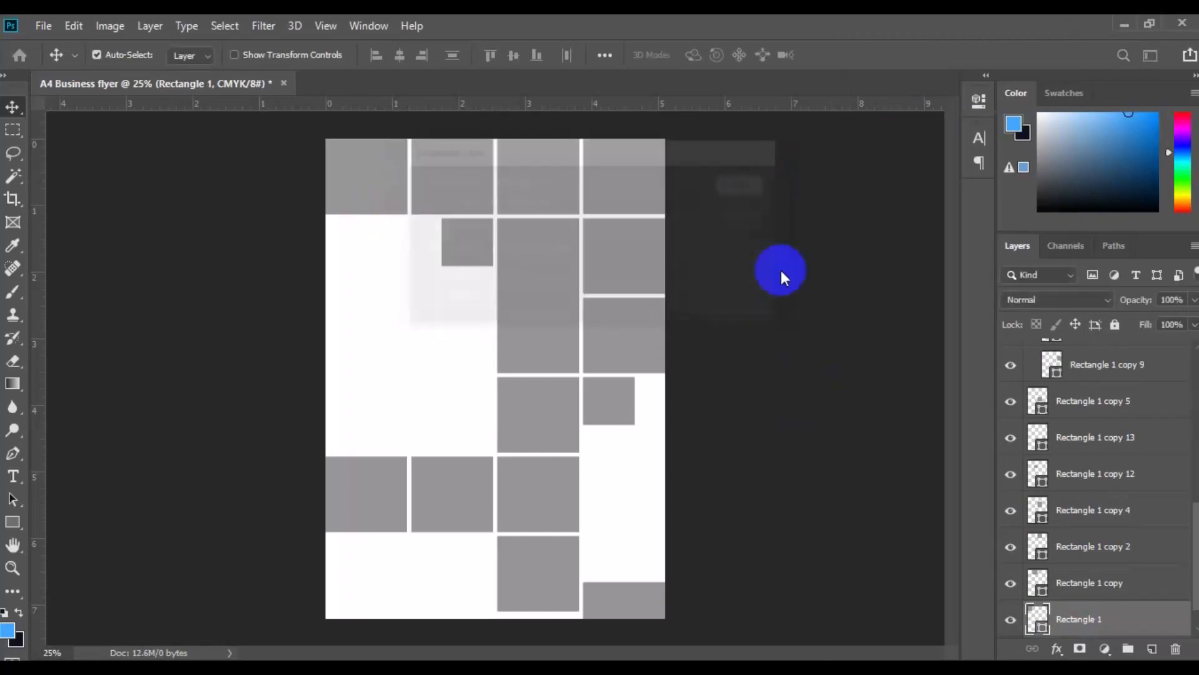
{"action": "left_click", "coordinate": [1012, 622]}
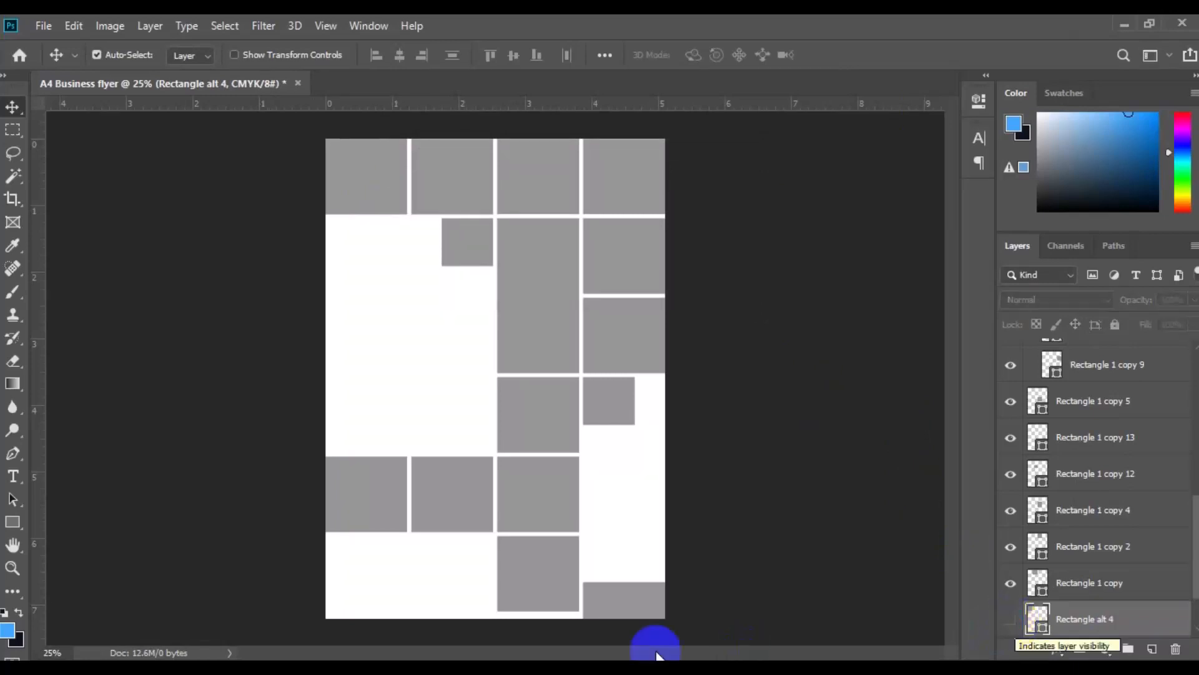
Hide the Rectangle 1 copy 14, Rectangle 1 copy 11 and Rectangle 1 copy 12 layers.
{"action": "left_click", "coordinate": [627, 598]}
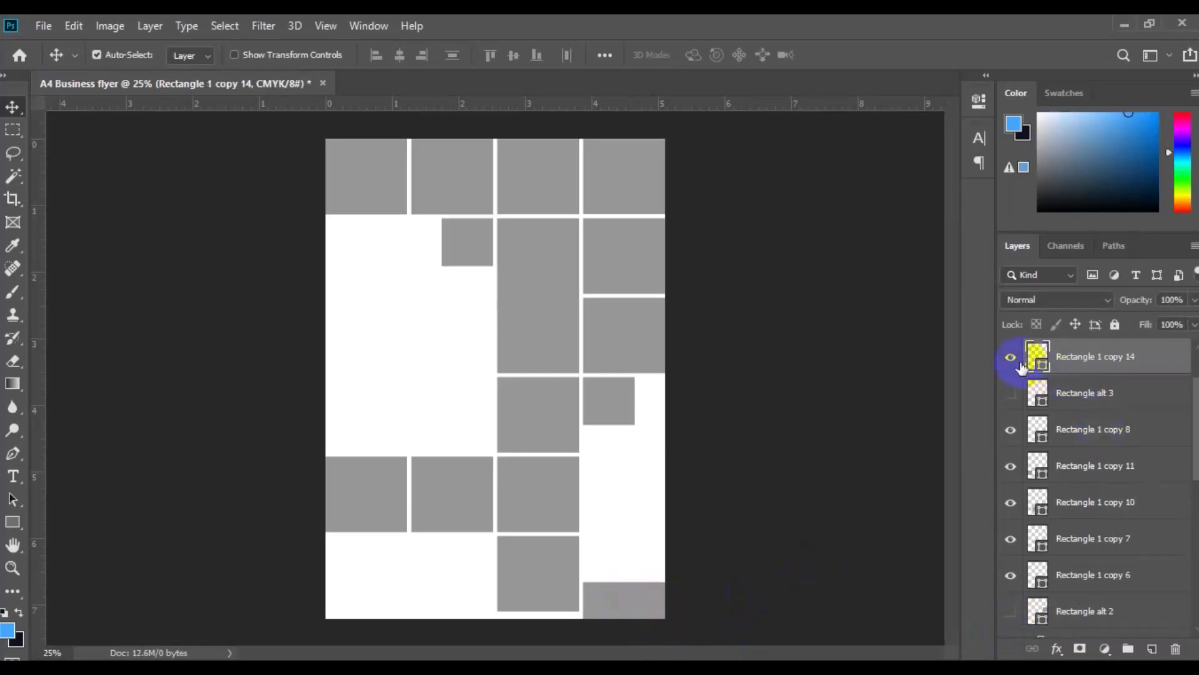
{"action": "left_click", "coordinate": [1011, 361]}
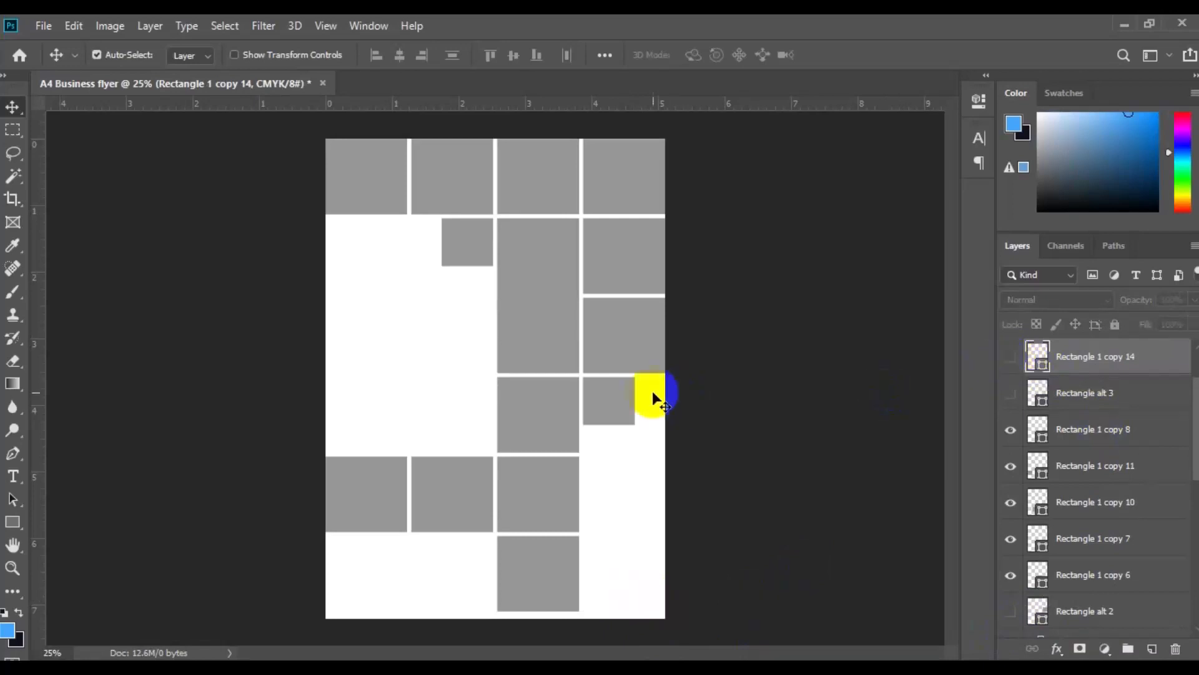
{"action": "left_click", "coordinate": [370, 473]}
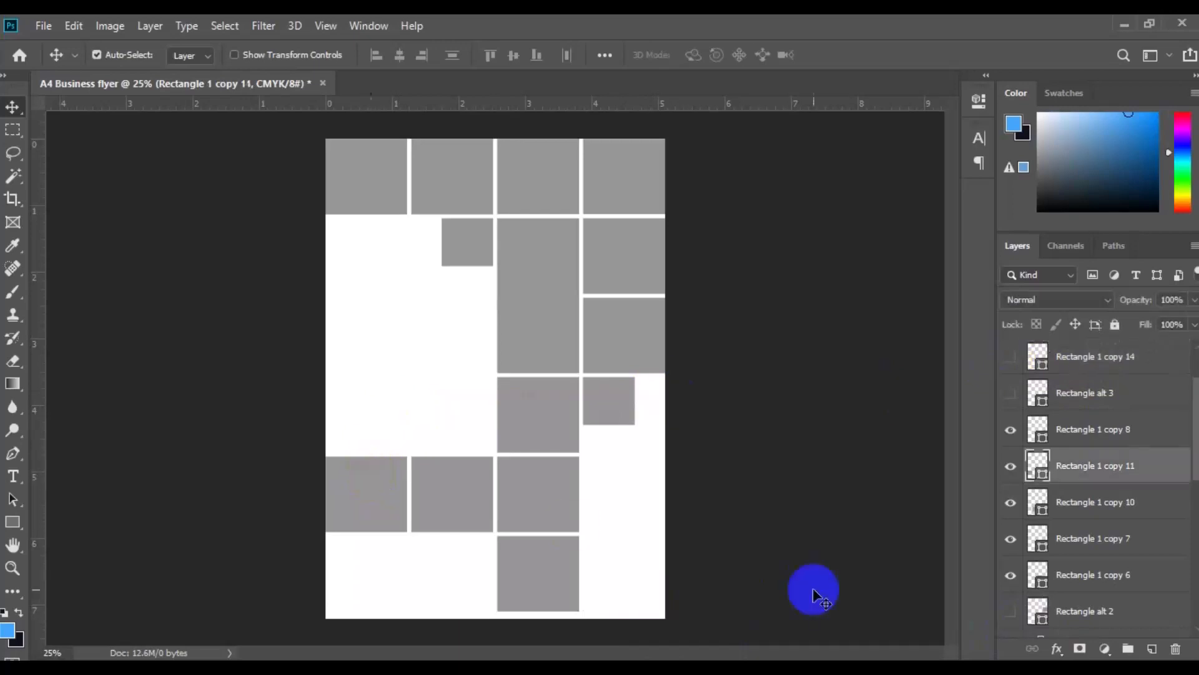
{"action": "left_click", "coordinate": [1007, 469]}
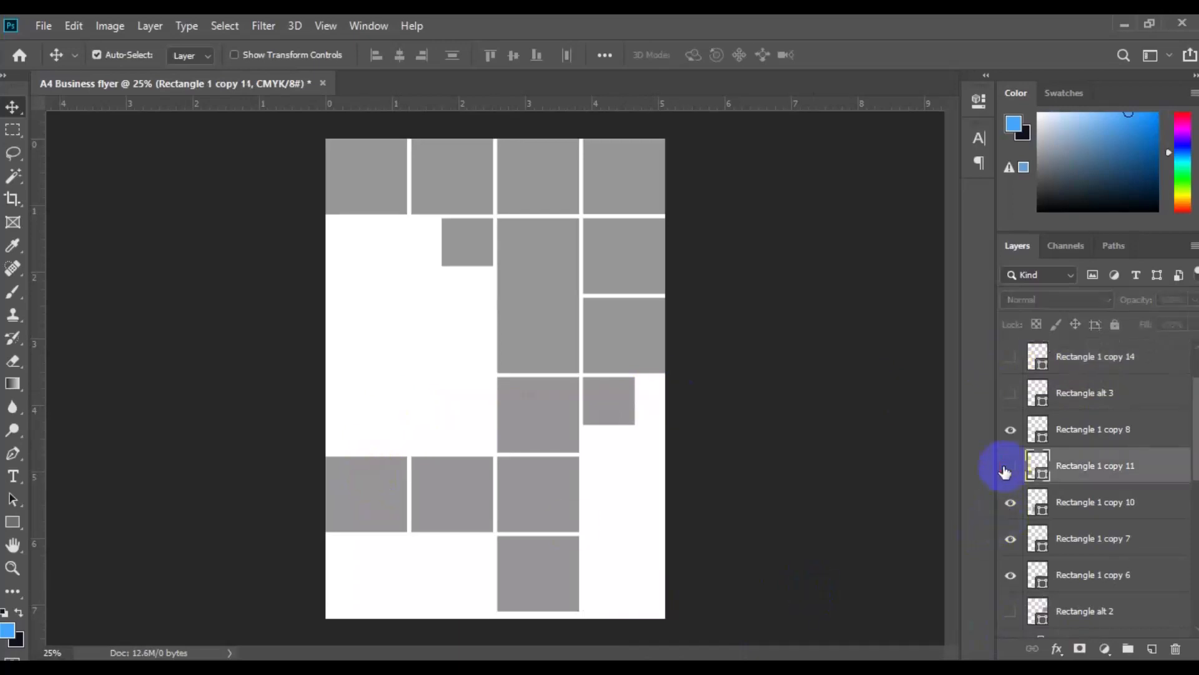
{"action": "left_click", "coordinate": [485, 236]}
{"action": "left_click", "coordinate": [1008, 615]}
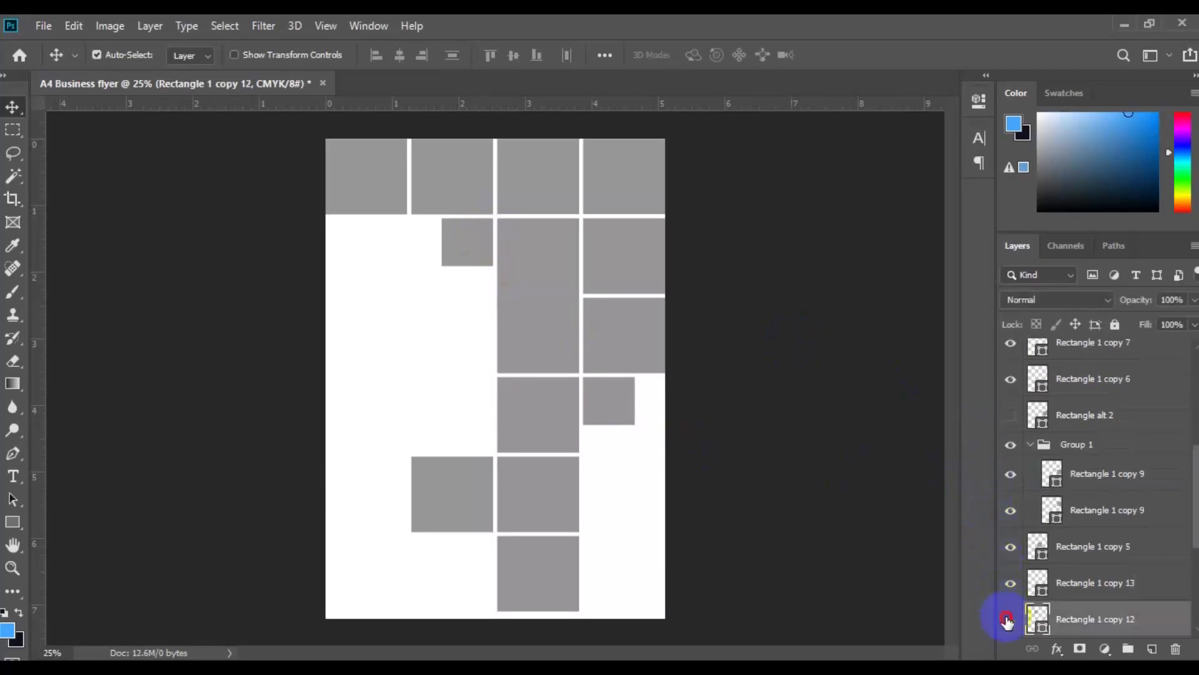
Hide the Rectangle 1 copy 13, Rectangle 1 copy and Rectangle 1 layers.
{"action": "left_click", "coordinate": [622, 407]}
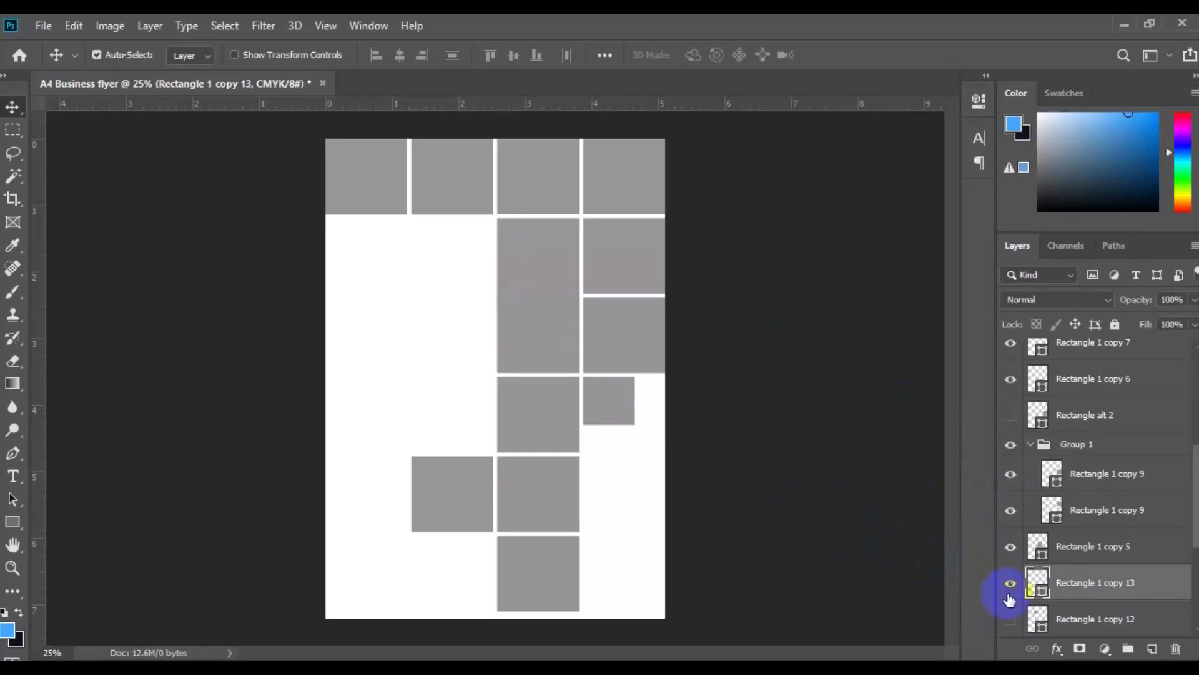
{"action": "left_click", "coordinate": [1009, 589]}
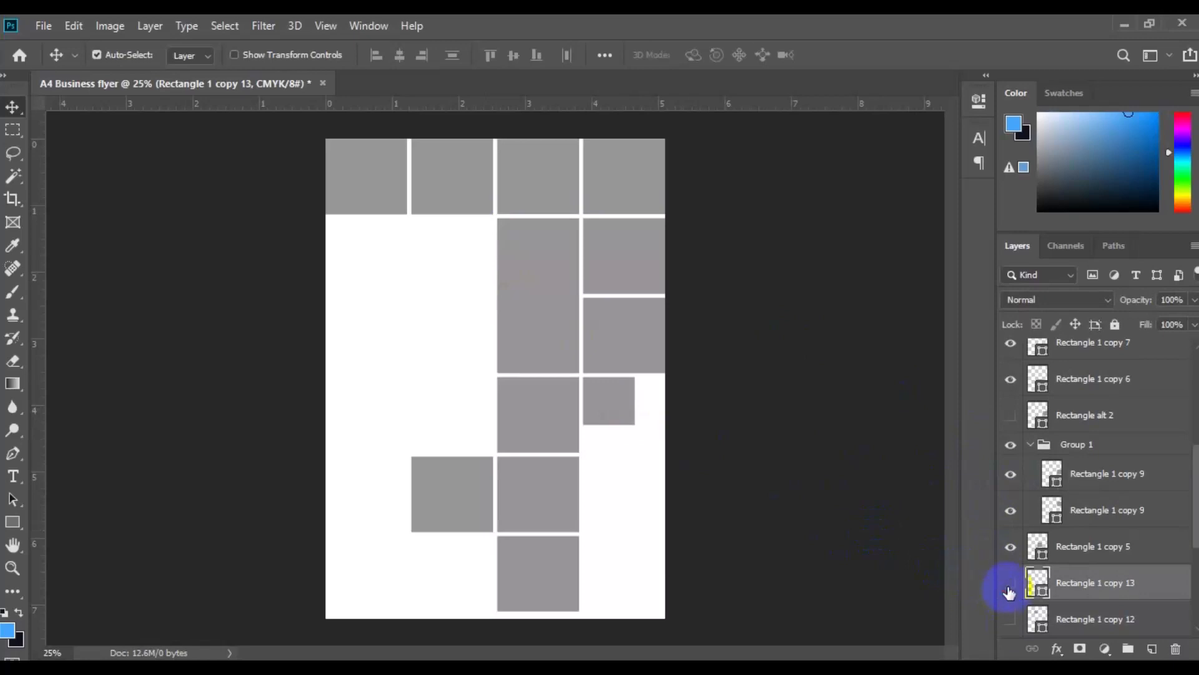
{"action": "left_click", "coordinate": [441, 200]}
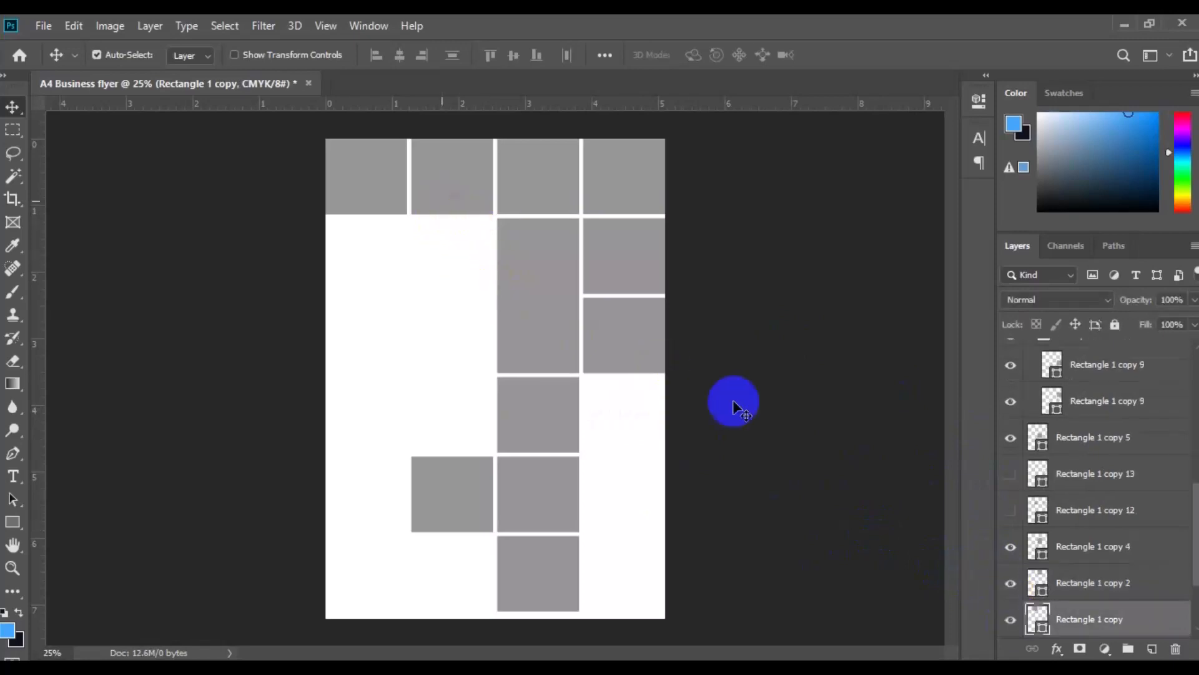
{"action": "left_click", "coordinate": [1000, 623]}
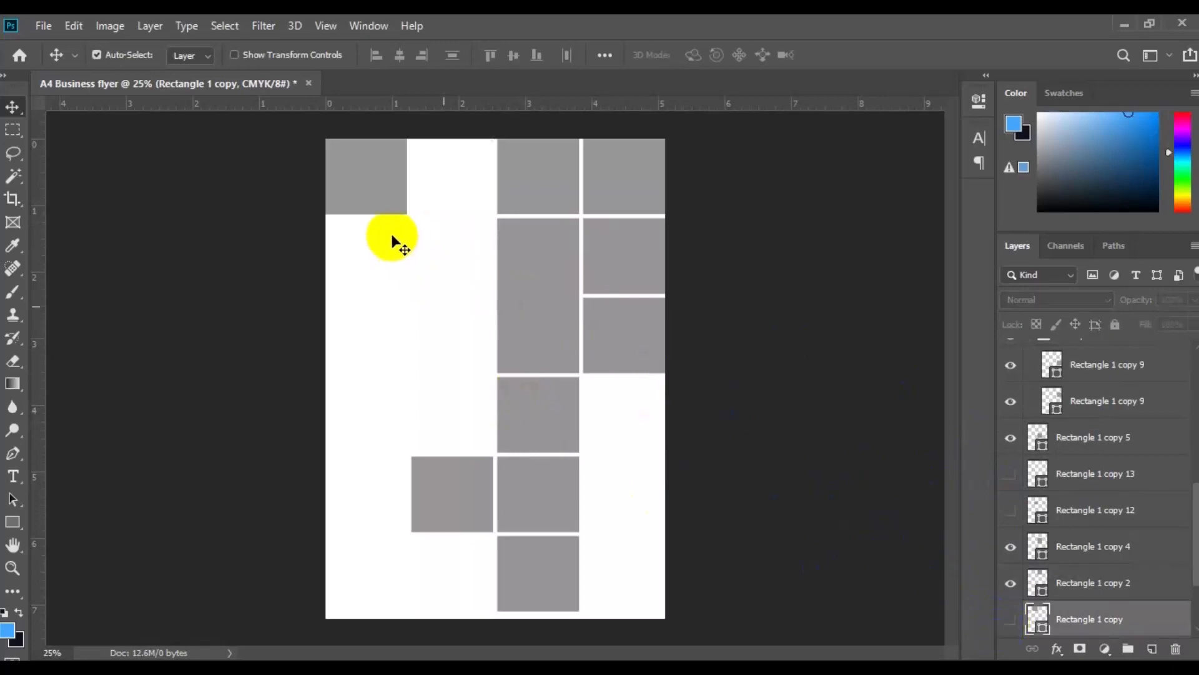
{"action": "left_click", "coordinate": [371, 191]}
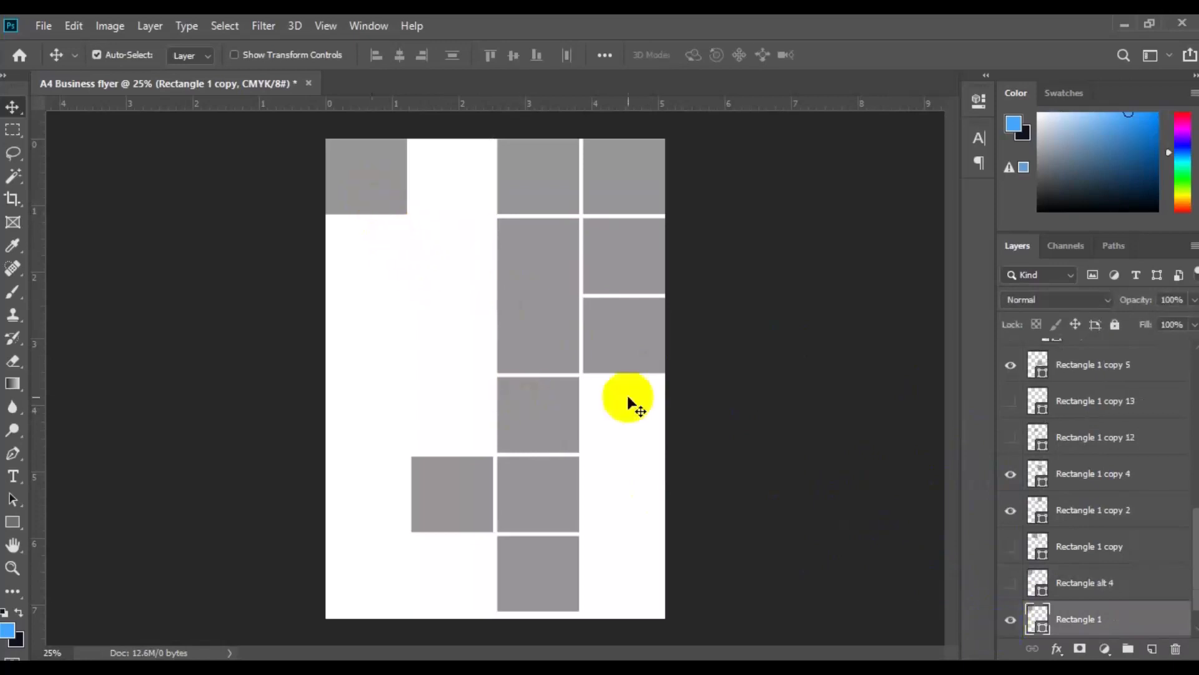
{"action": "left_click", "coordinate": [1007, 622]}
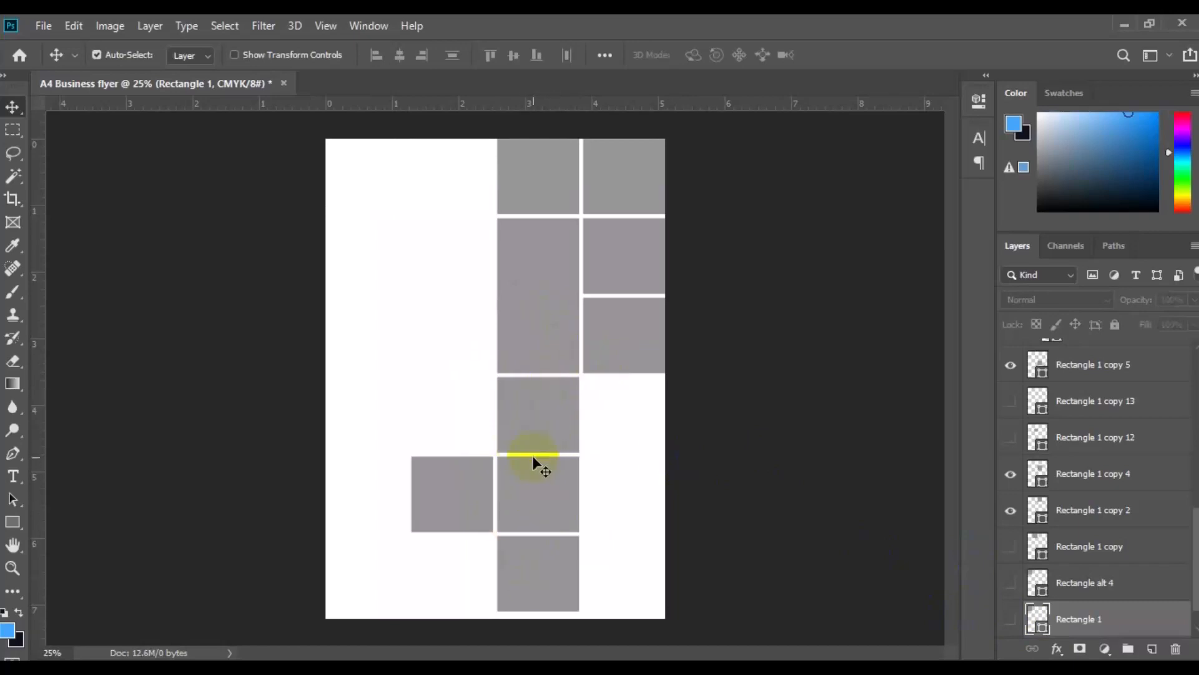
Merge the visible layers Rectangle 1 copy 2 through copy 10, including both copy 9 layers in Group 1, into one shape and check its visibility.
{"action": "left_click_drag", "start_coordinate": [1194, 564], "coordinate": [1195, 602]}
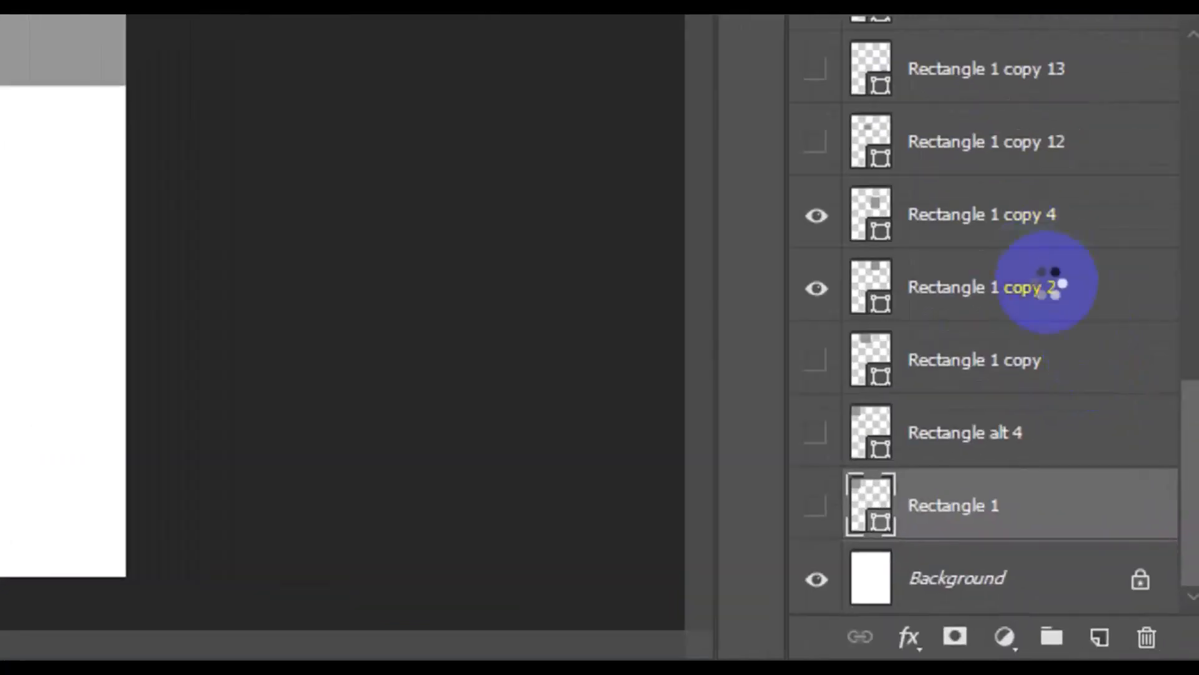
{"action": "left_click", "coordinate": [1047, 286]}
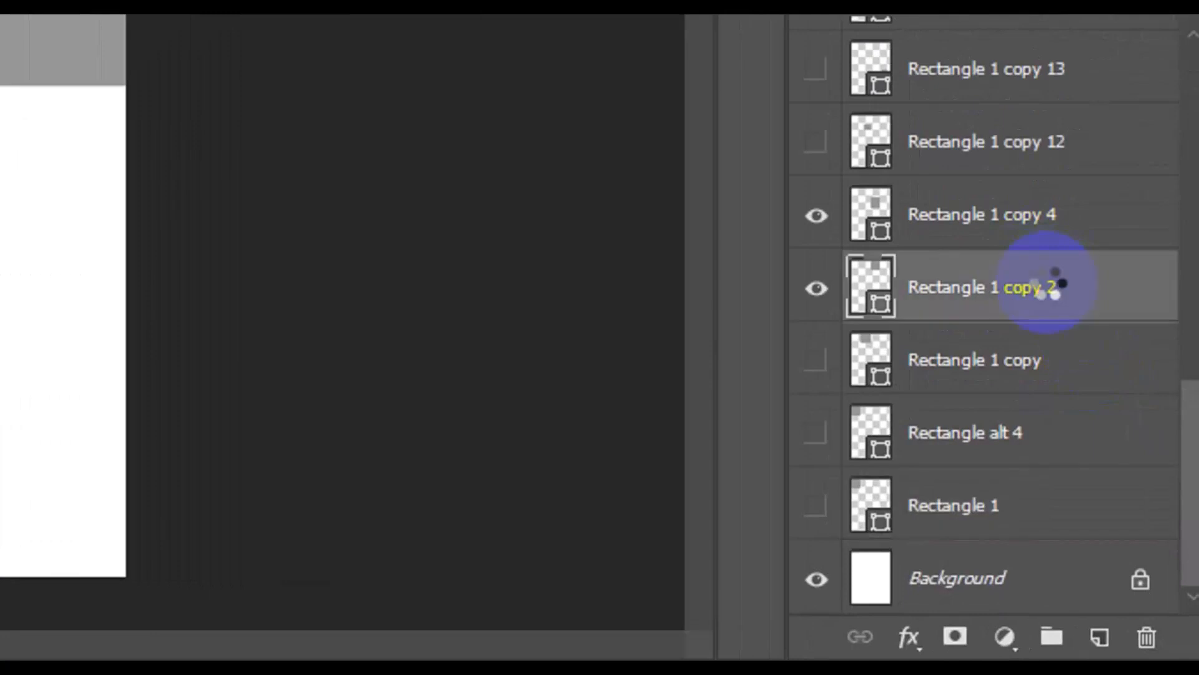
{"action": "left_click", "coordinate": [1090, 212], "text": "ctrl"}
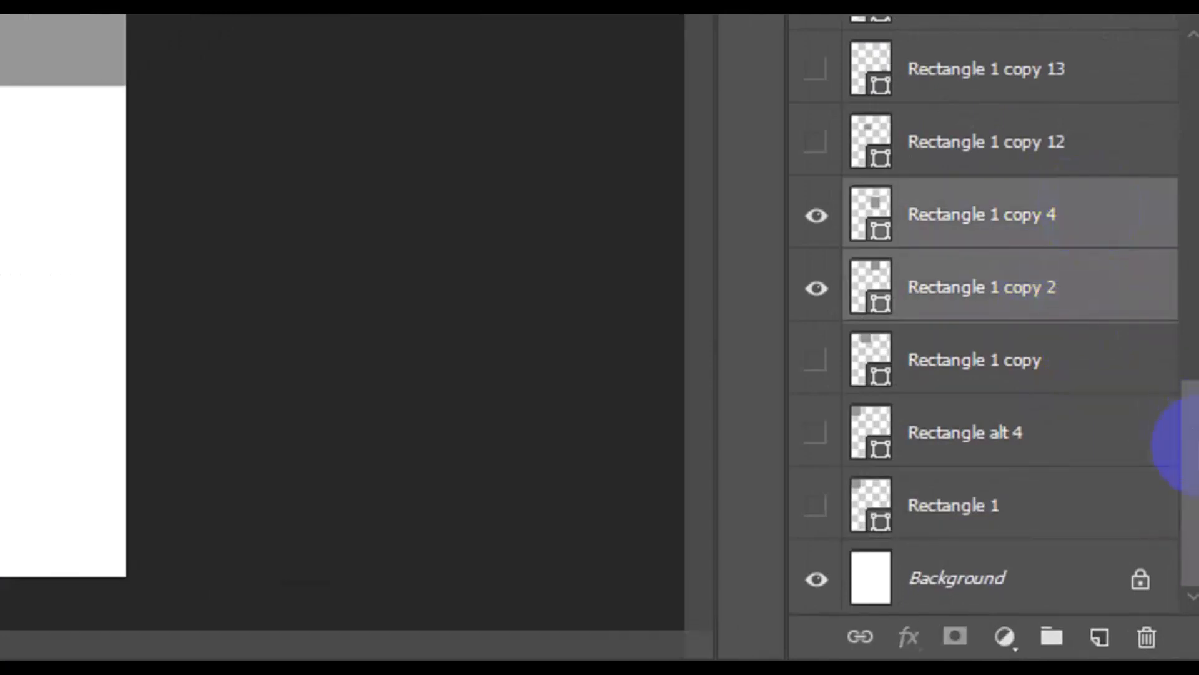
{"action": "scroll", "coordinate": [1182, 445], "scroll_direction": "up", "scroll_amount": 5}
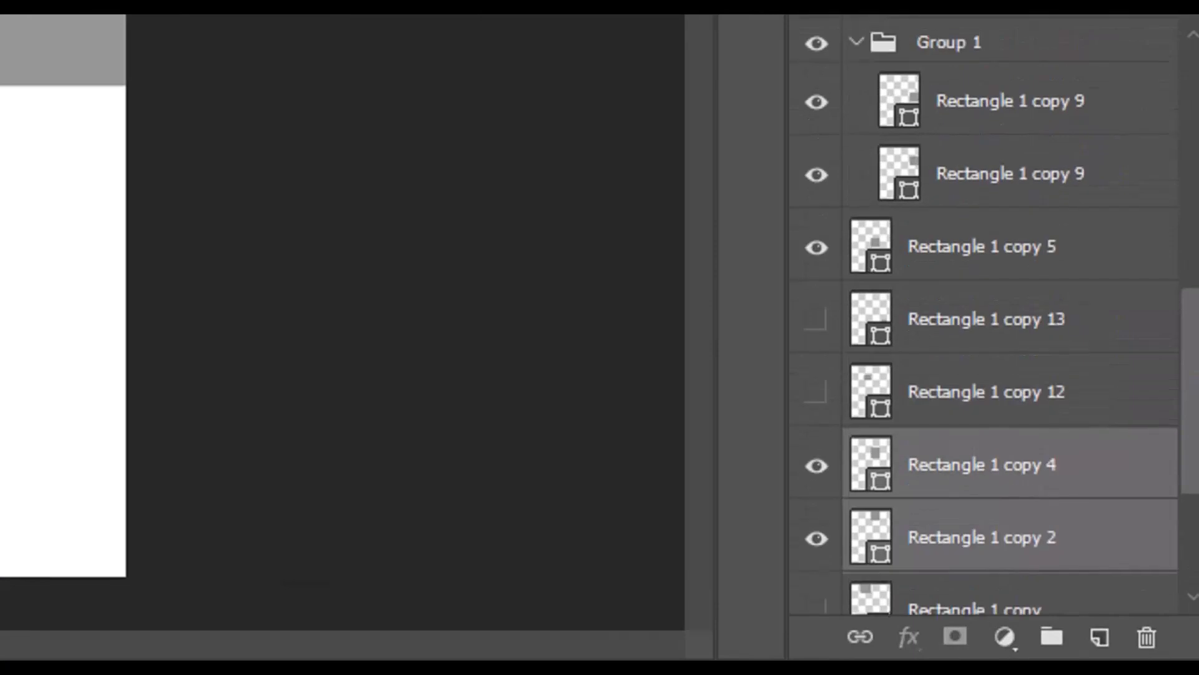
{"action": "scroll", "coordinate": [1000, 312], "scroll_direction": "up", "scroll_amount": 1}
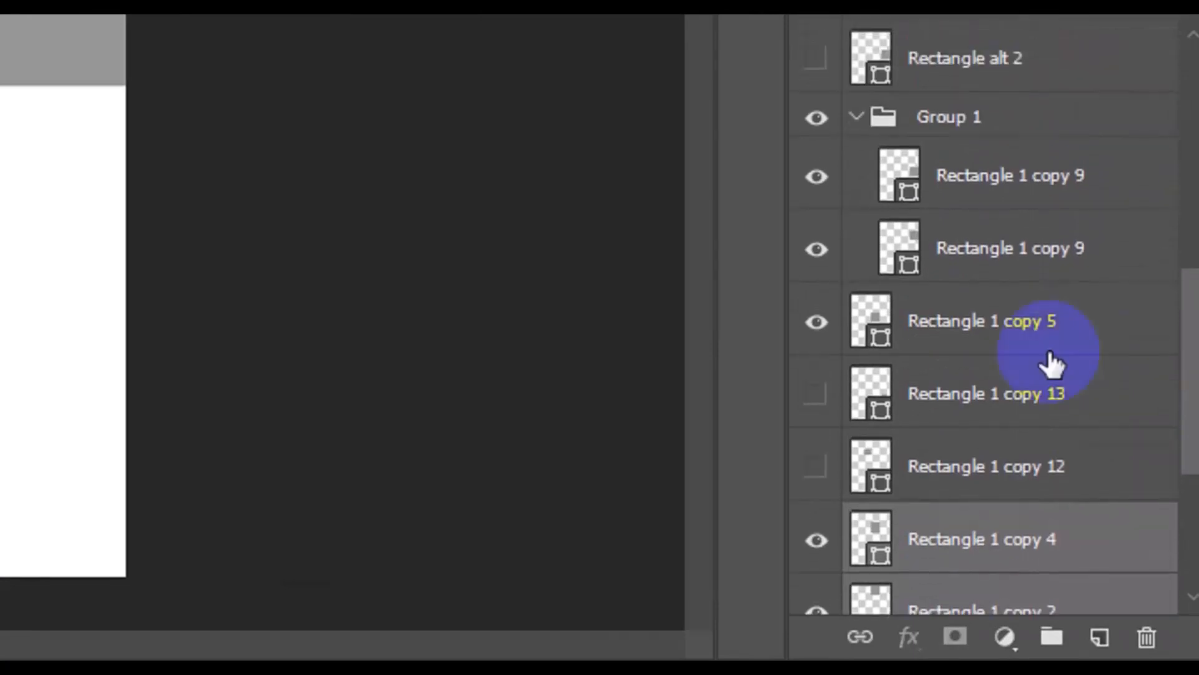
{"action": "left_click", "coordinate": [1018, 331], "text": "ctrl"}
{"action": "left_click", "coordinate": [1046, 263], "text": "ctrl"}
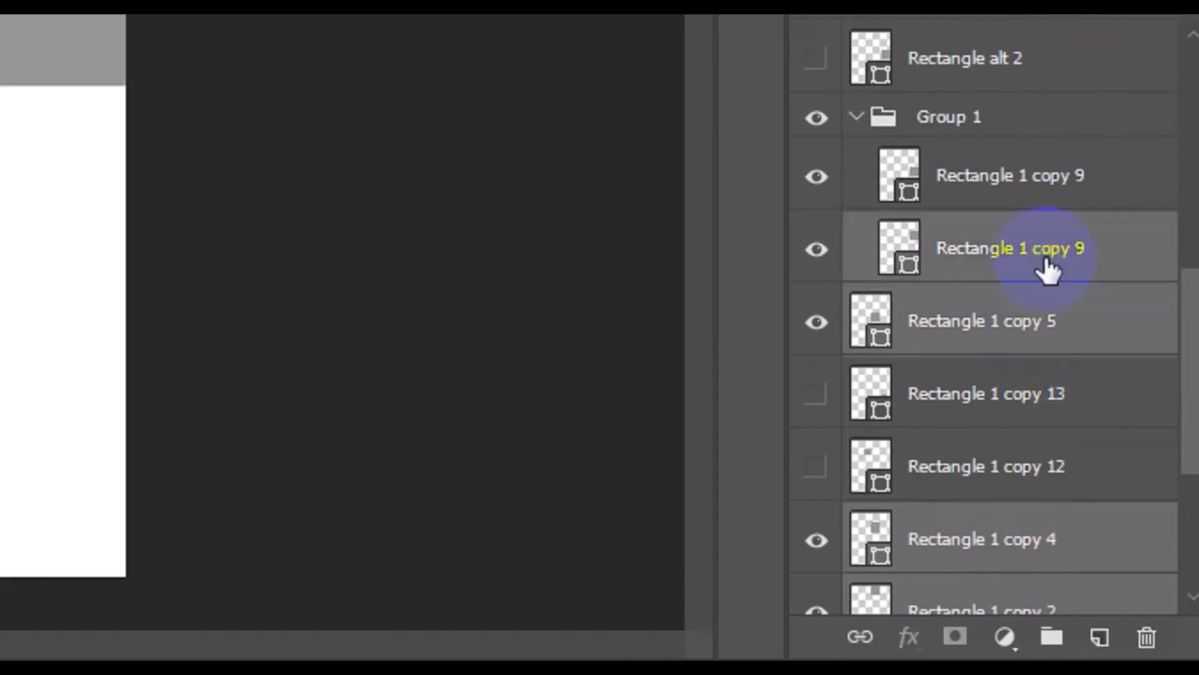
{"action": "left_click", "coordinate": [1053, 192], "text": "ctrl"}
{"action": "left_click_drag", "start_coordinate": [1192, 342], "coordinate": [1191, 236]}
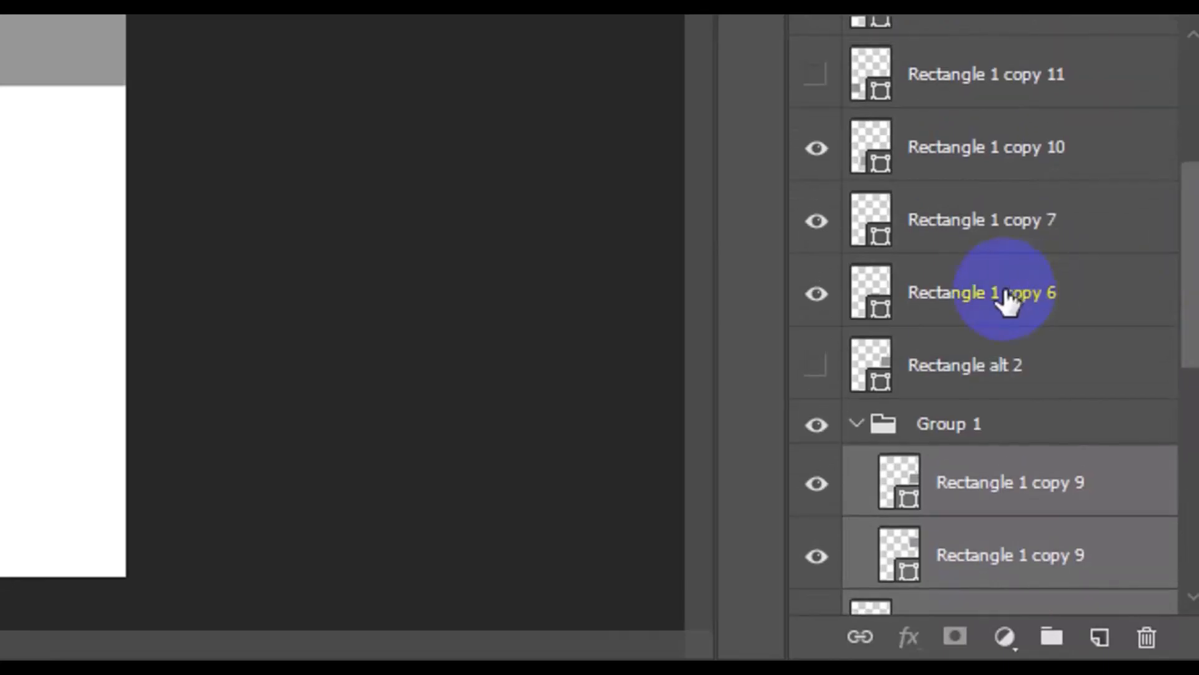
{"action": "left_click", "coordinate": [1006, 295], "text": "ctrl"}
{"action": "left_click", "coordinate": [1038, 216], "text": "ctrl"}
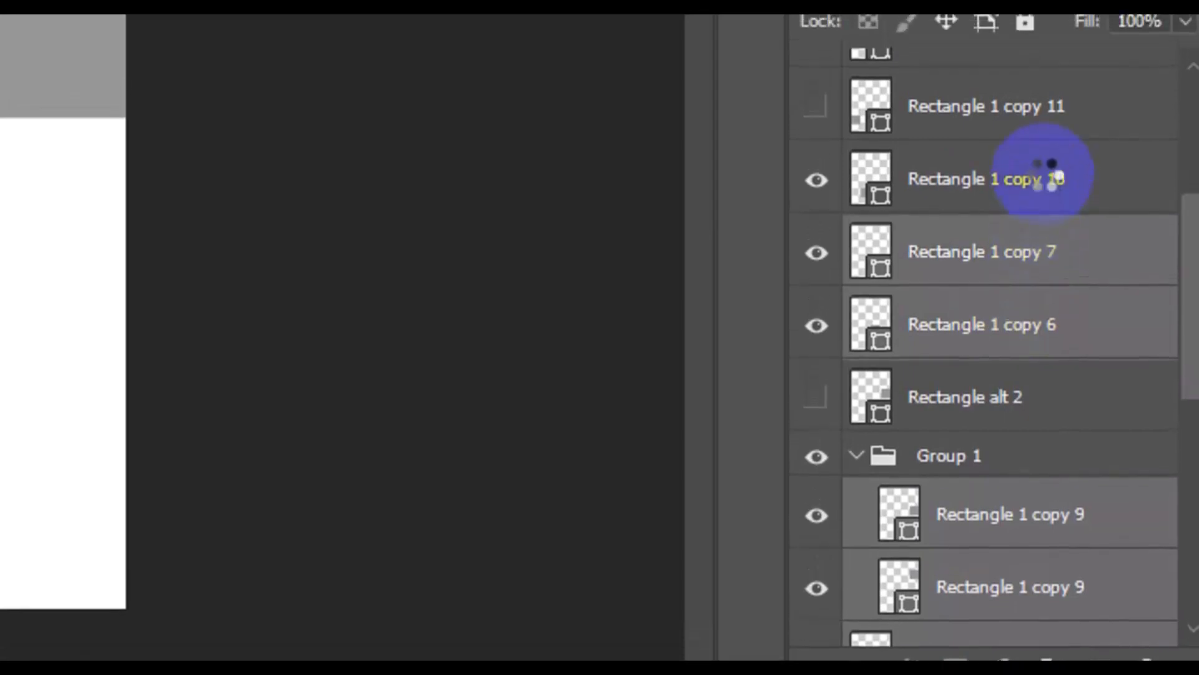
{"action": "left_click", "coordinate": [1045, 166], "text": "ctrl"}
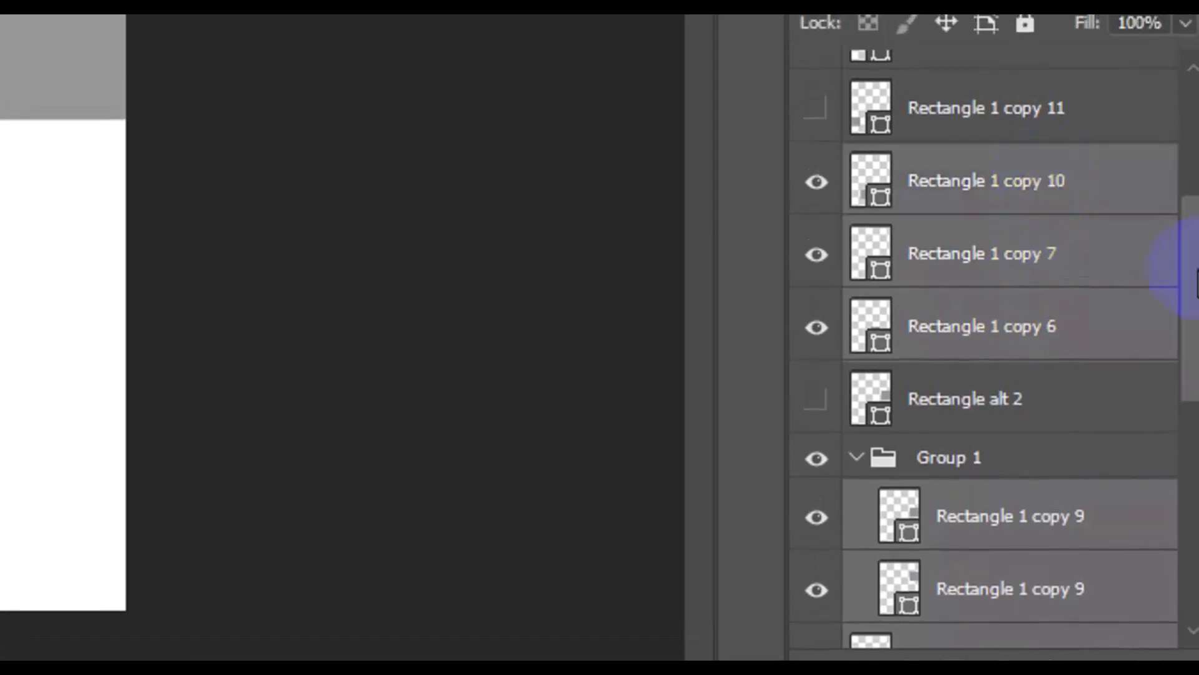
{"action": "left_click_drag", "start_coordinate": [1193, 270], "coordinate": [1187, 188]}
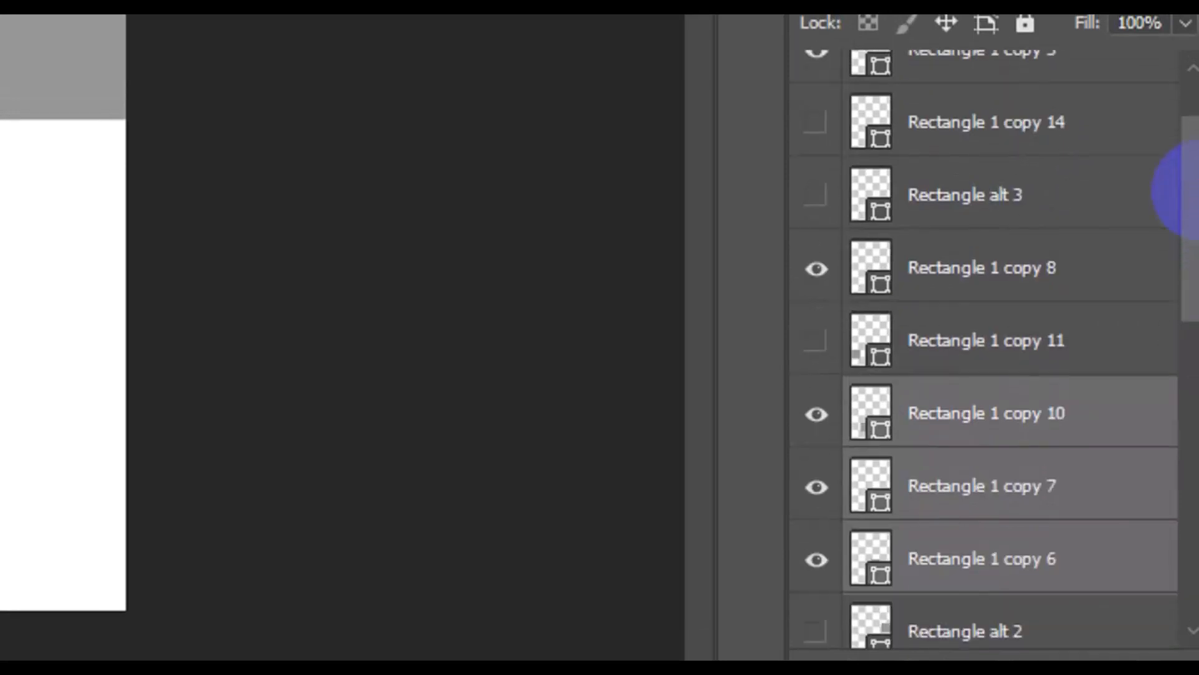
{"action": "left_click", "coordinate": [1060, 283], "text": "ctrl"}
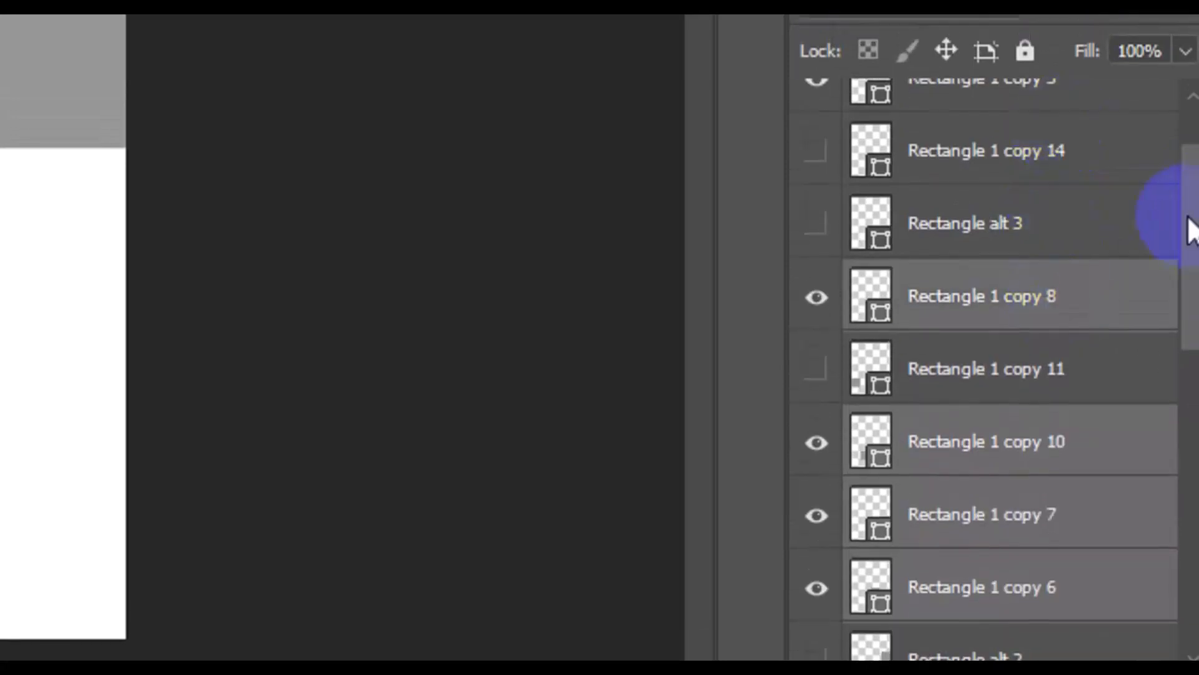
{"action": "left_click_drag", "start_coordinate": [1190, 231], "coordinate": [1190, 187]}
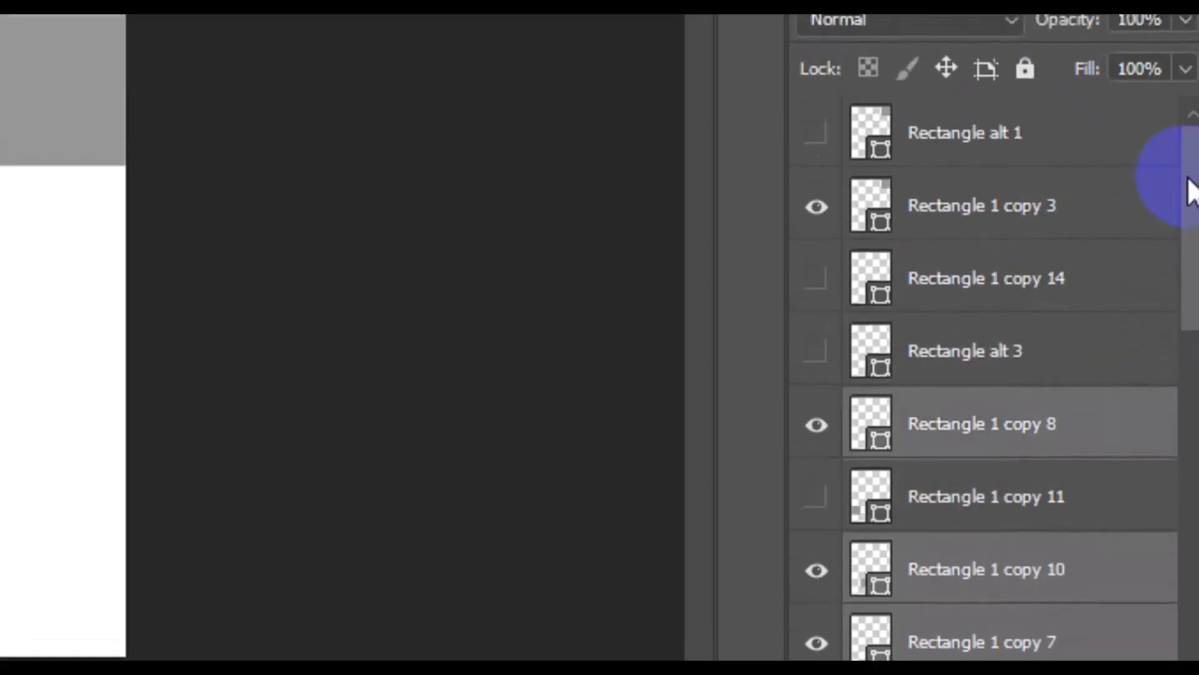
{"action": "left_click", "coordinate": [1081, 215], "text": "ctrl"}
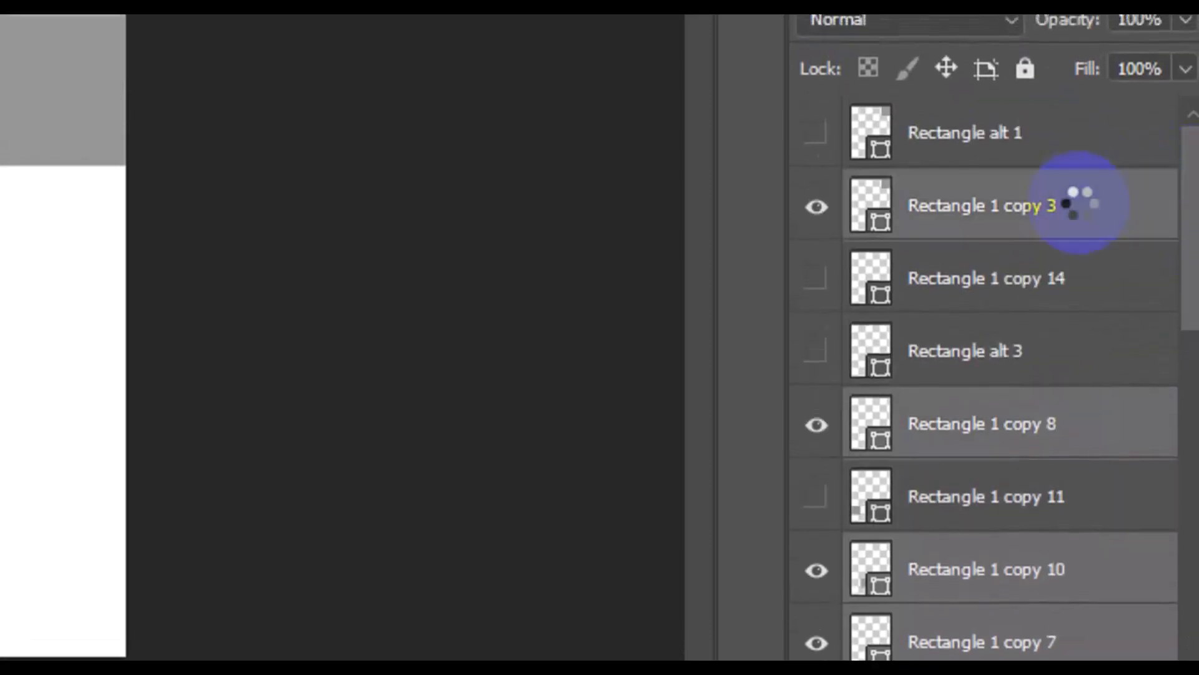
{"action": "right_click", "coordinate": [1079, 204]}
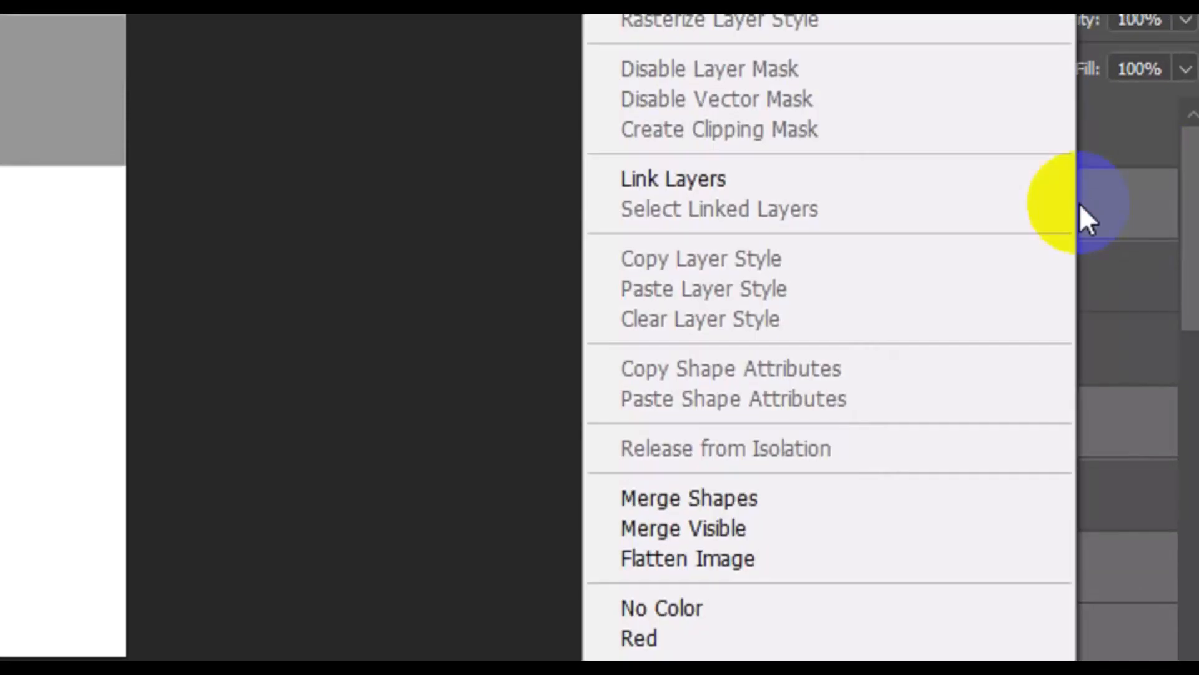
{"action": "left_click", "coordinate": [826, 493]}
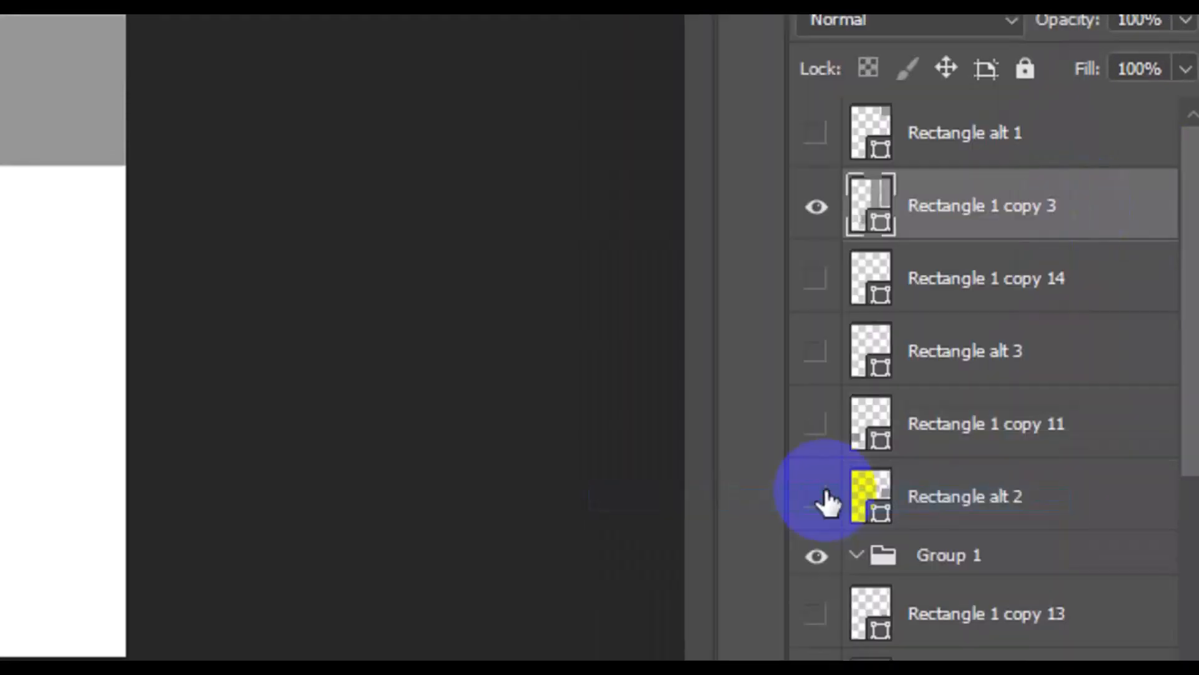
{"action": "left_click", "coordinate": [820, 223]}
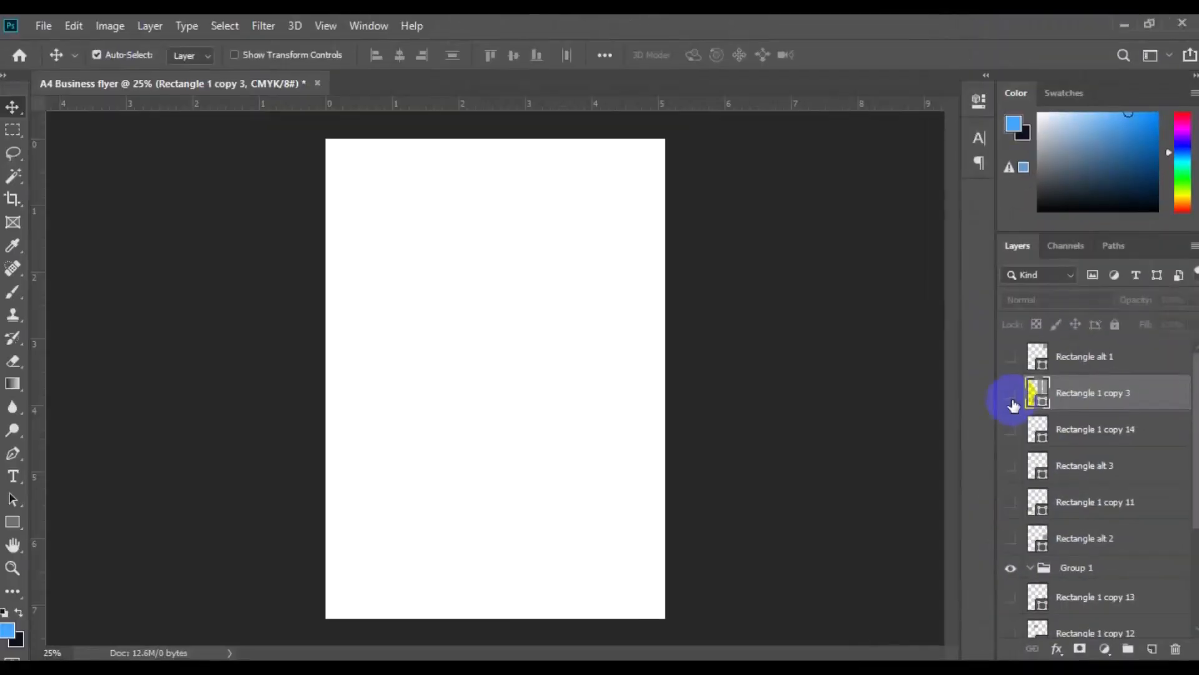
{"action": "left_click", "coordinate": [1012, 403]}
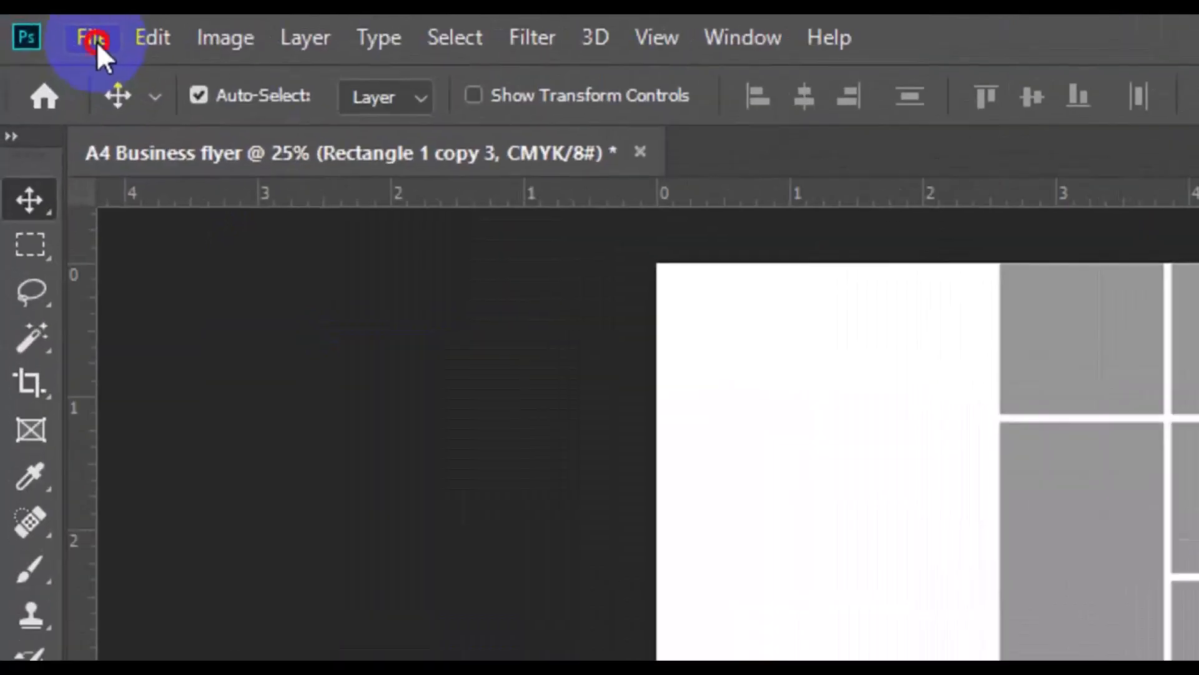
Place the stock photo 15851 as an embedded image and enlarge it on the flyer.
{"action": "left_click", "coordinate": [45, 28]}
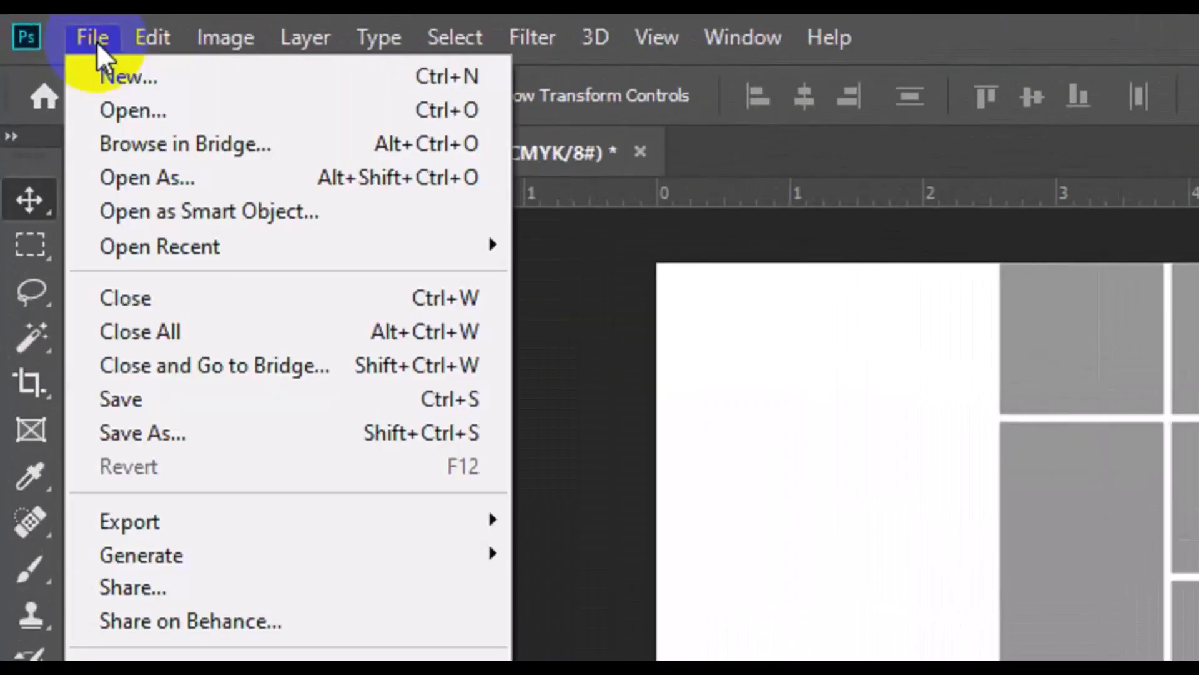
{"action": "left_click", "coordinate": [262, 620]}
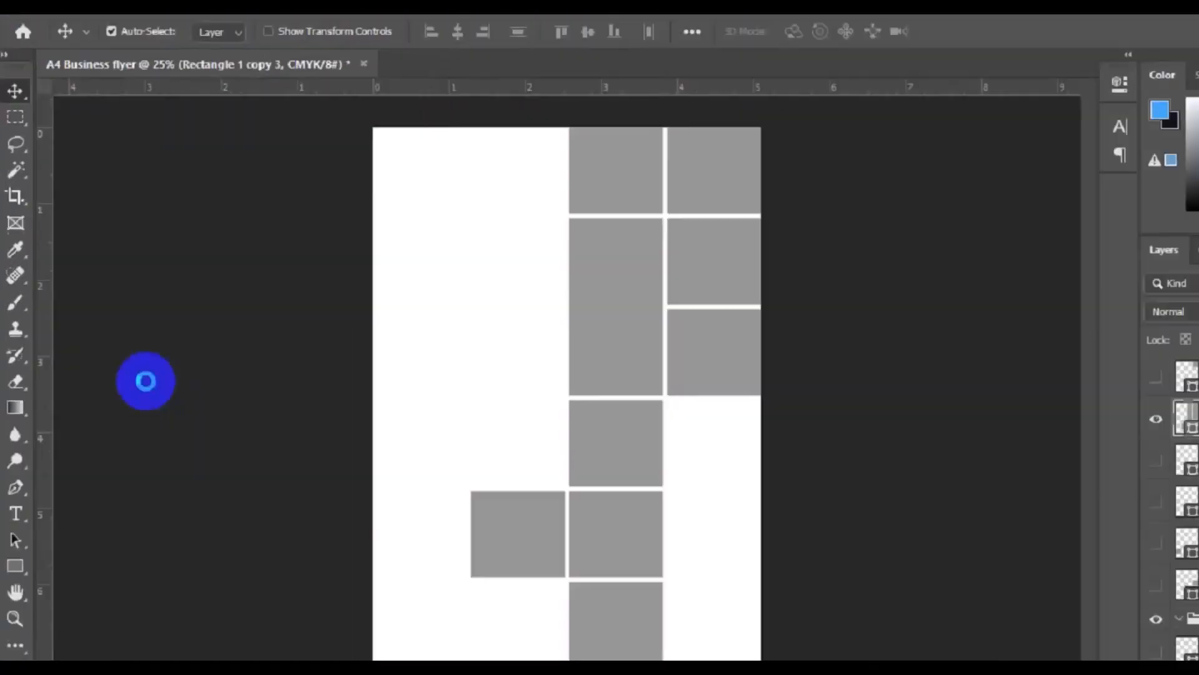
{"action": "left_click", "coordinate": [584, 359]}
{"action": "left_click_drag", "start_coordinate": [585, 178], "coordinate": [587, 162]}
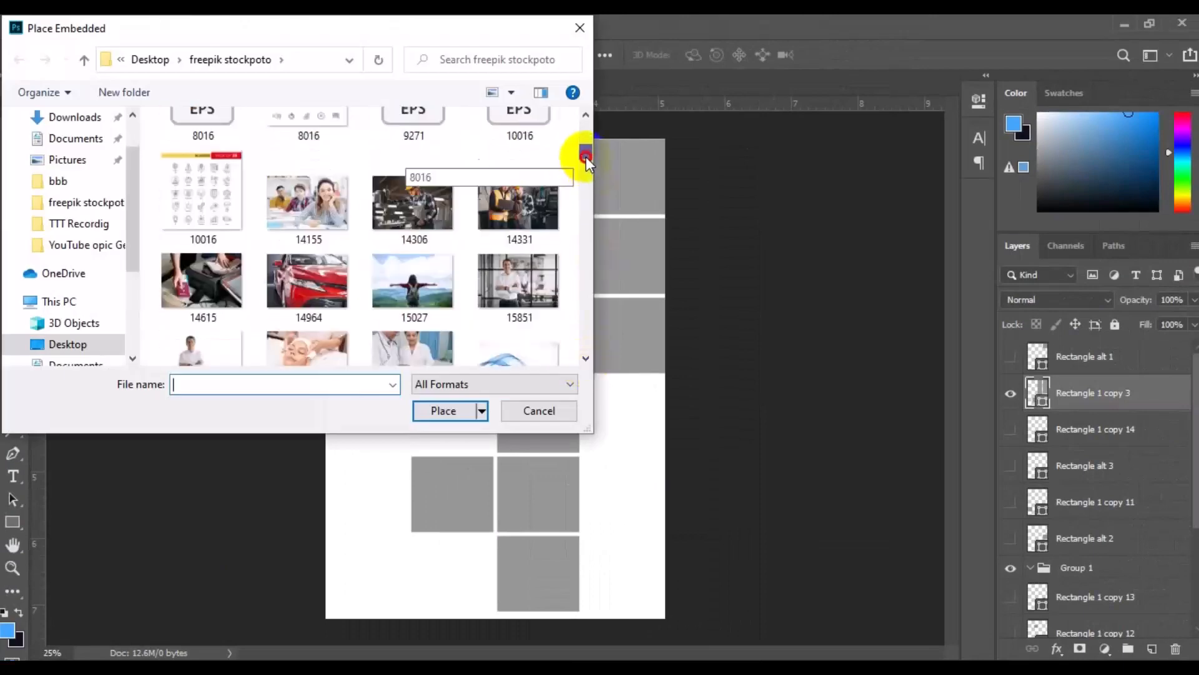
{"action": "left_click", "coordinate": [443, 411]}
{"action": "left_click_drag", "start_coordinate": [573, 430], "coordinate": [861, 623]}
{"action": "left_click", "coordinate": [672, 54]}
Position the photo over the merged rectangles at reduced opacity, clip it to Rectangle 1 copy 3, and restore its opacity to 100%.
{"action": "left_click_drag", "start_coordinate": [1193, 300], "coordinate": [1151, 325]}
{"action": "left_click_drag", "start_coordinate": [419, 381], "coordinate": [603, 368]}
{"action": "left_click", "coordinate": [1134, 410], "text": "alt"}
{"action": "left_click_drag", "start_coordinate": [1194, 300], "coordinate": [1193, 325]}
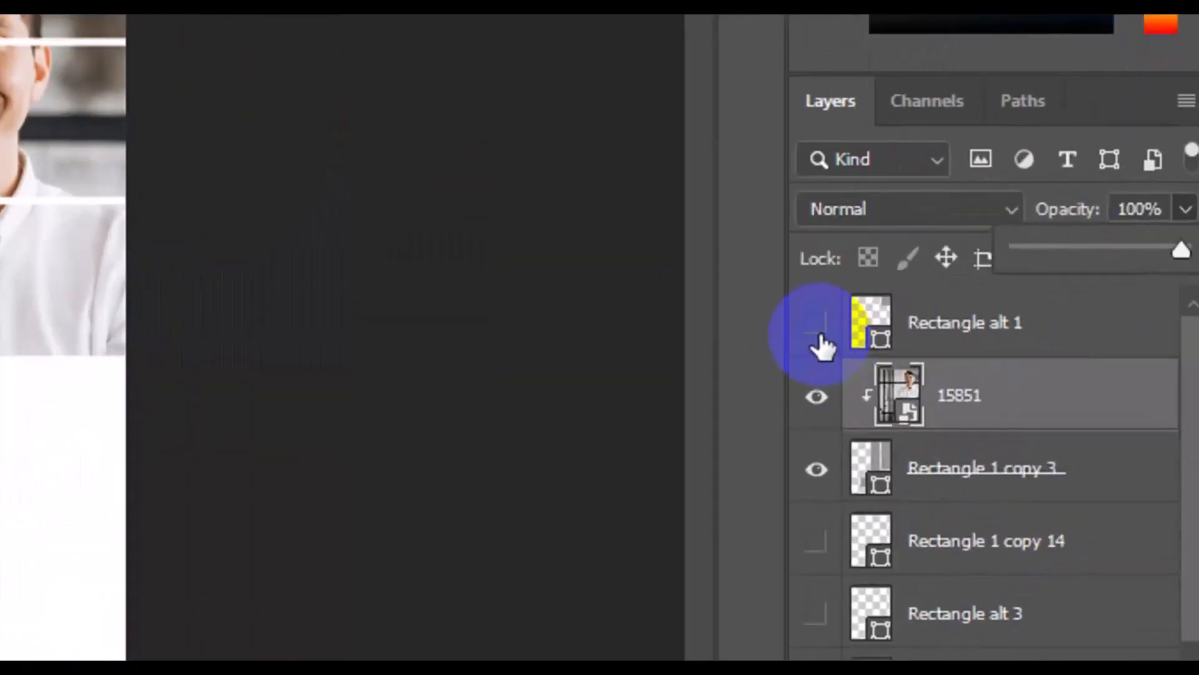
Show the Rectangle alt 1, Rectangle 1 copy 14, Rectangle alt 3, Rectangle 1 copy 11 and Rectangle alt 2 layers.
{"action": "left_click", "coordinate": [819, 331]}
{"action": "left_click", "coordinate": [816, 542]}
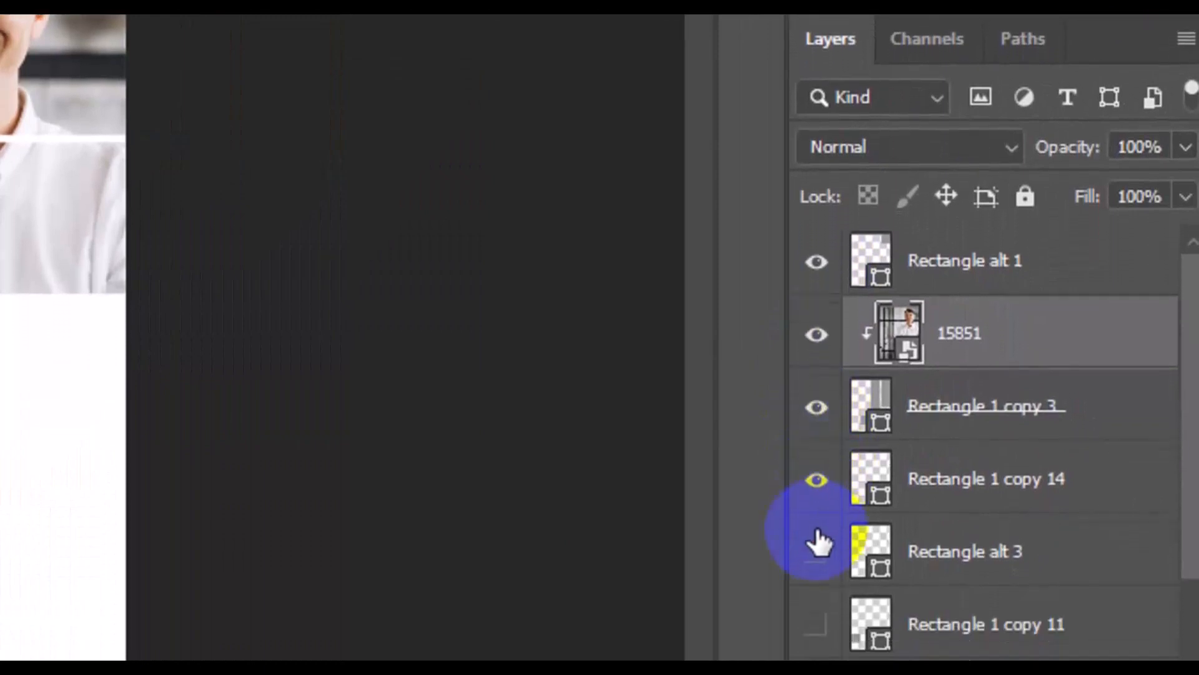
{"action": "left_click", "coordinate": [817, 548]}
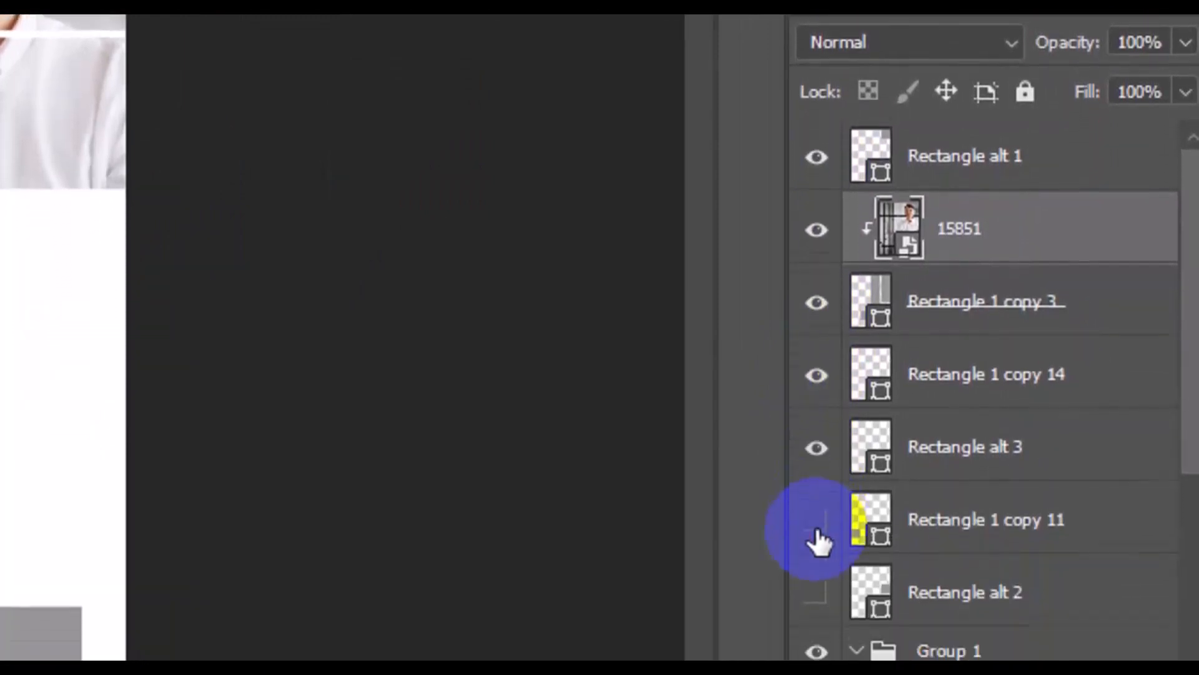
{"action": "left_click", "coordinate": [818, 541]}
{"action": "left_click", "coordinate": [818, 594]}
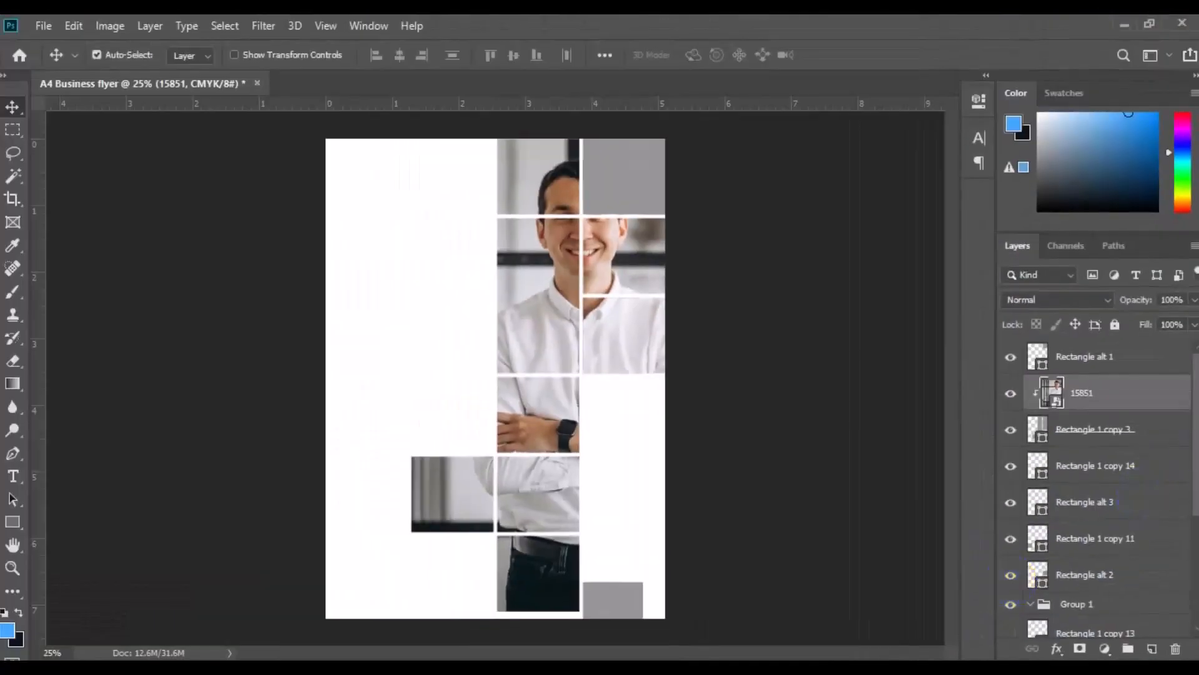
Show the Rectangle 1 copy 13, Rectangle 1 copy 12, Rectangle 1 copy, Rectangle alt 4 and Rectangle 1 layers in Group 1.
{"action": "left_click_drag", "start_coordinate": [1189, 247], "coordinate": [1189, 430]}
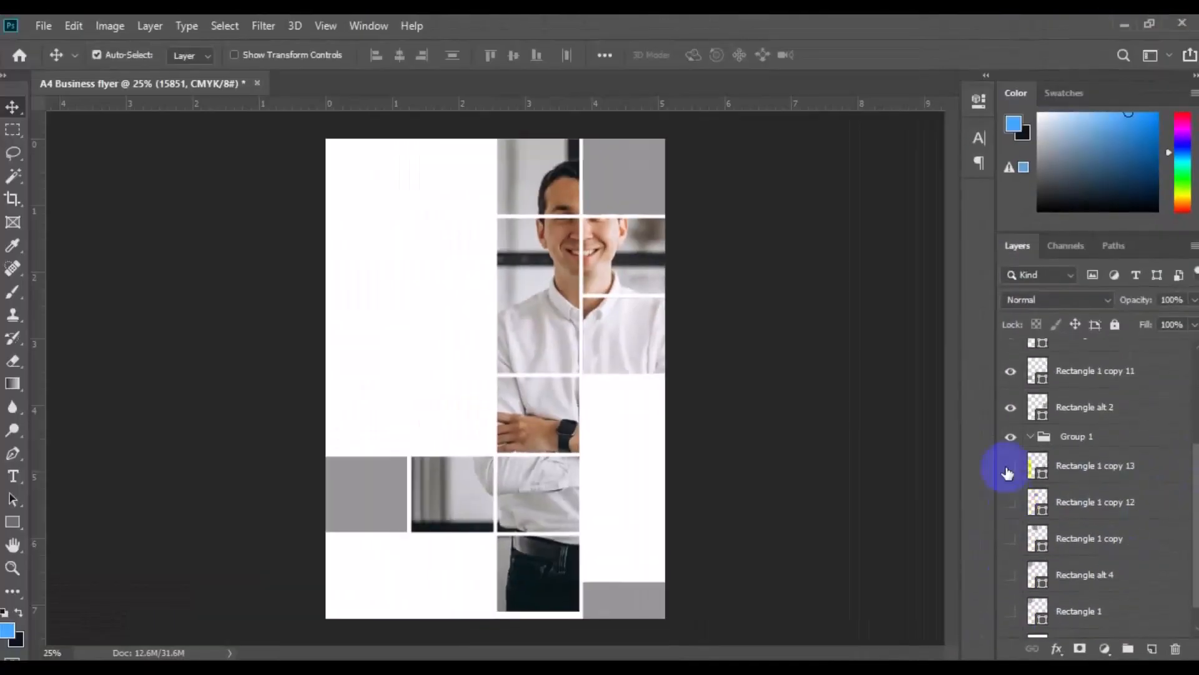
{"action": "left_click", "coordinate": [817, 278]}
{"action": "left_click", "coordinate": [818, 350]}
{"action": "left_click", "coordinate": [1010, 537]}
{"action": "left_click", "coordinate": [1010, 574]}
{"action": "left_click", "coordinate": [1010, 611]}
{"action": "left_click_drag", "start_coordinate": [1194, 563], "coordinate": [1198, 447]}
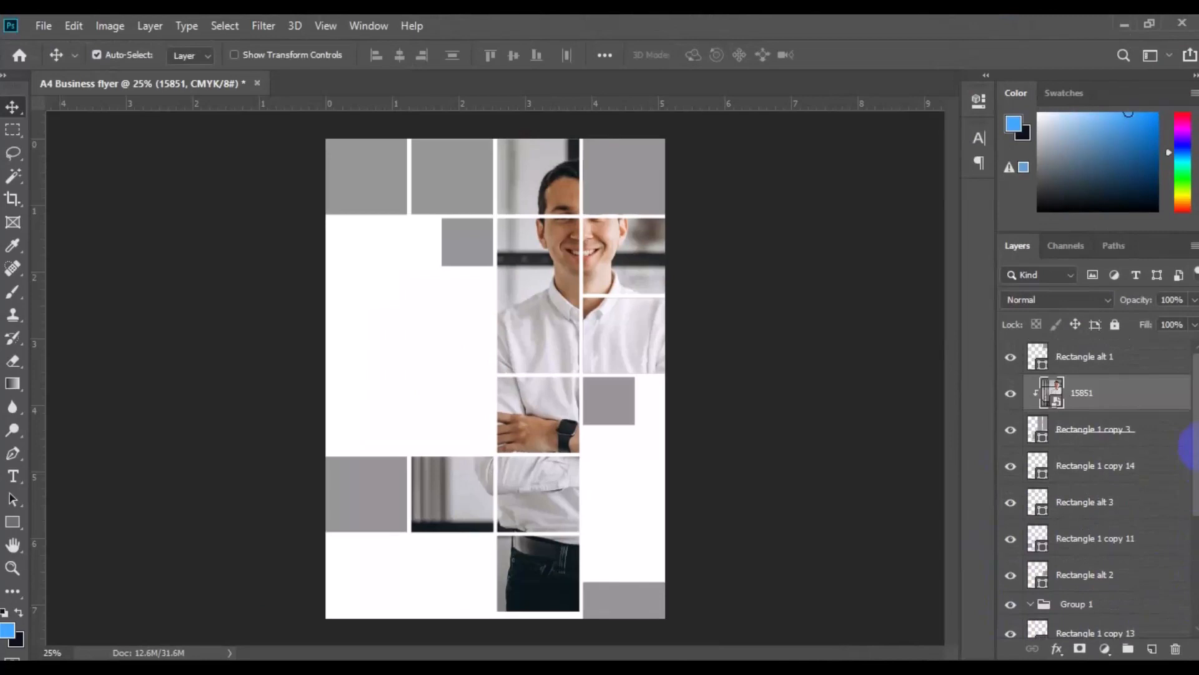
{"action": "left_click", "coordinate": [616, 487]}
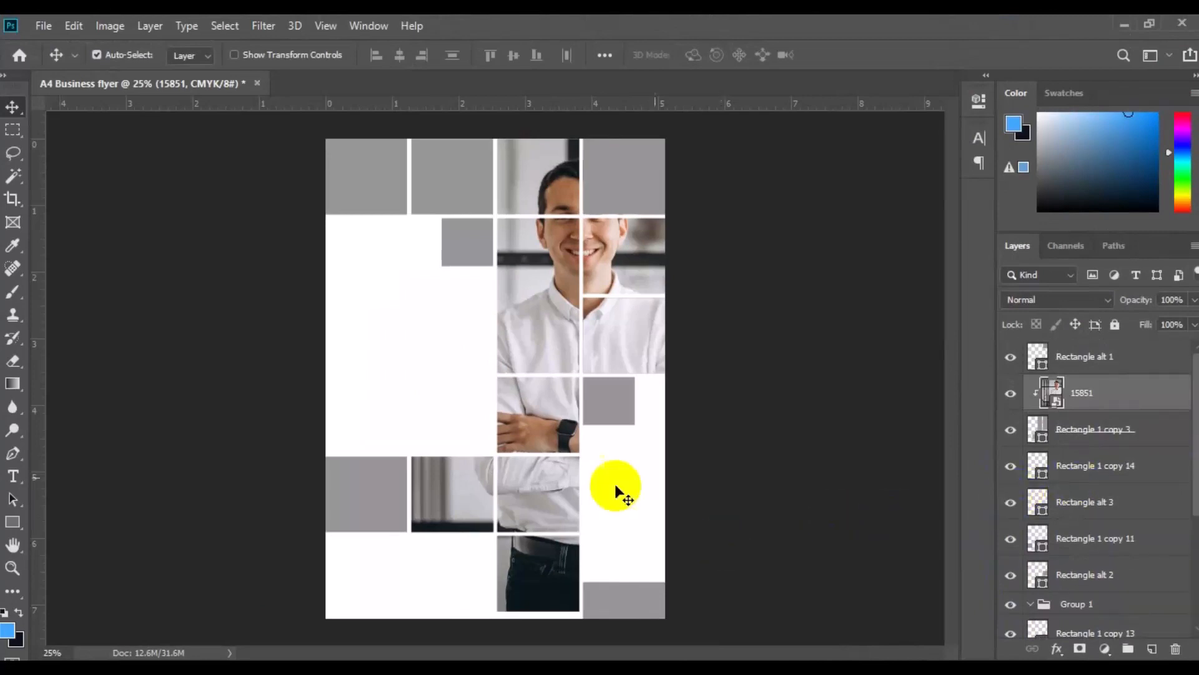
{"action": "left_click", "coordinate": [504, 313]}
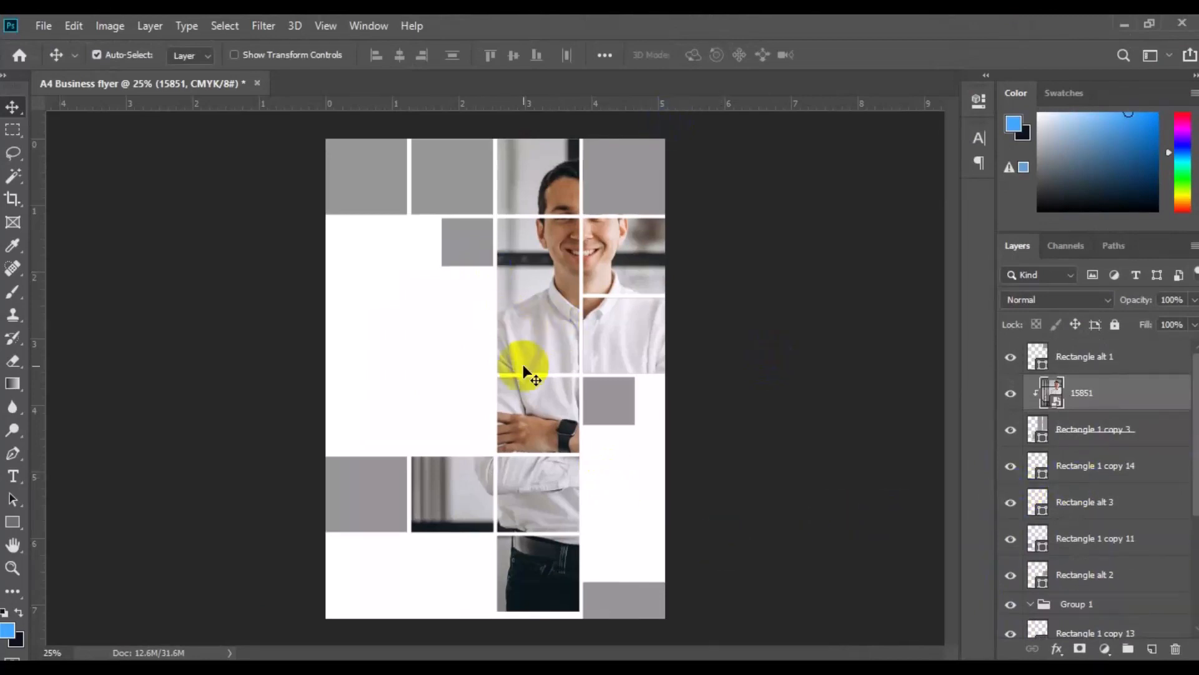
{"action": "left_click", "coordinate": [564, 246]}
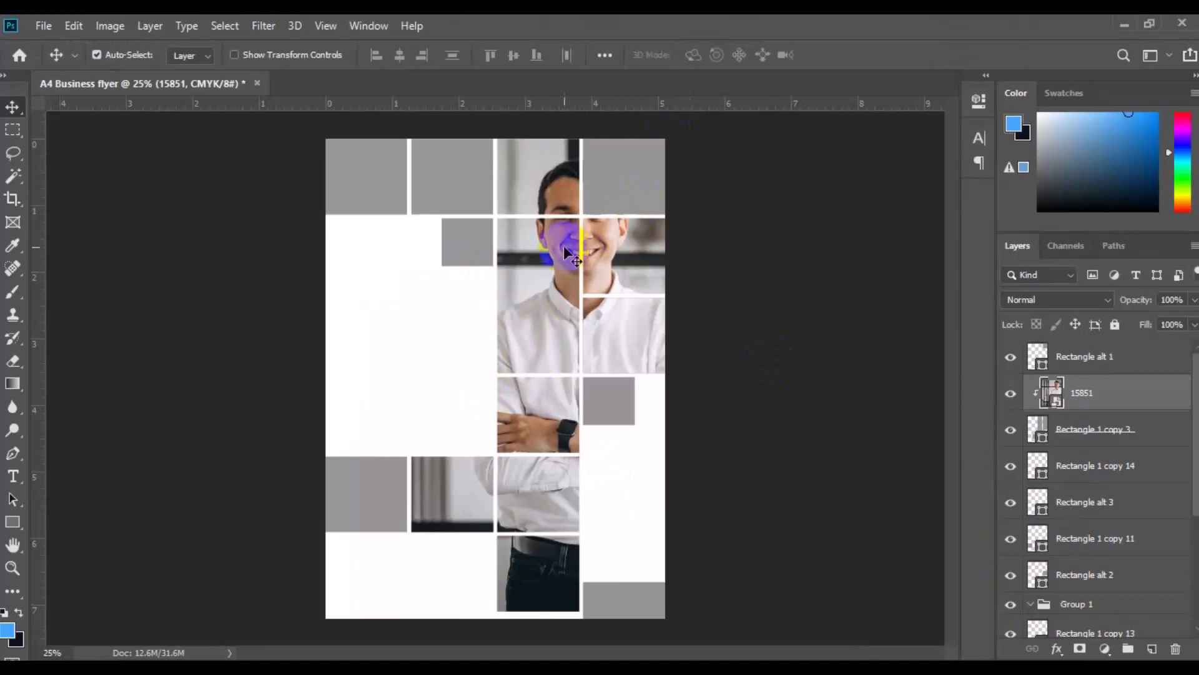
Change the fill of Rectangle alt 1 to orange fcb303 and copy the hex code for reuse.
{"action": "left_click", "coordinate": [626, 161]}
{"action": "left_click", "coordinate": [1039, 364]}
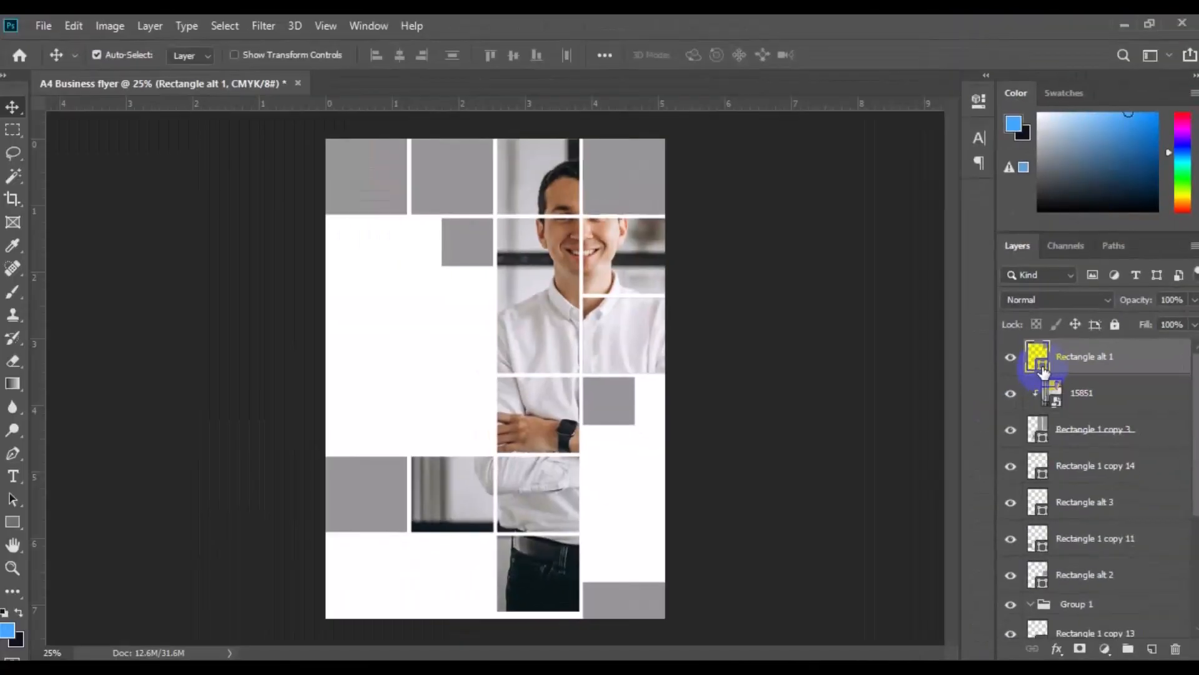
{"action": "double_click", "coordinate": [1046, 362]}
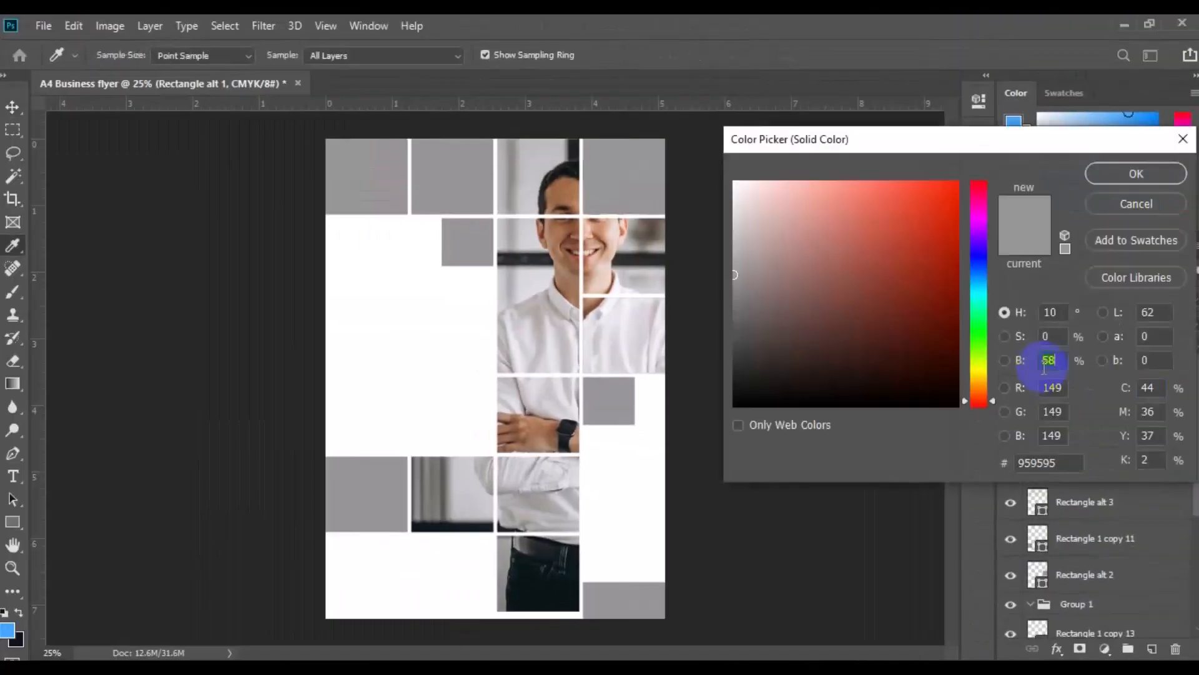
{"action": "left_click_drag", "start_coordinate": [988, 390], "coordinate": [988, 377]}
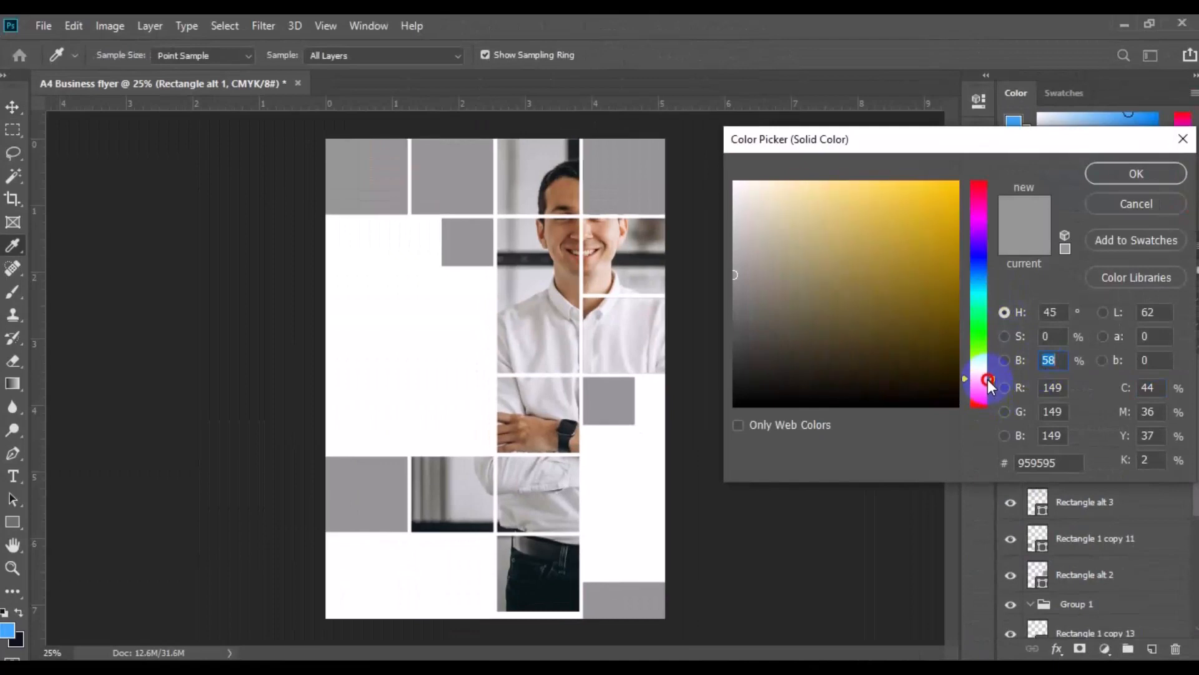
{"action": "left_click", "coordinate": [956, 183]}
{"action": "left_click", "coordinate": [1073, 458]}
{"action": "left_click_drag", "start_coordinate": [958, 354], "coordinate": [841, 361]}
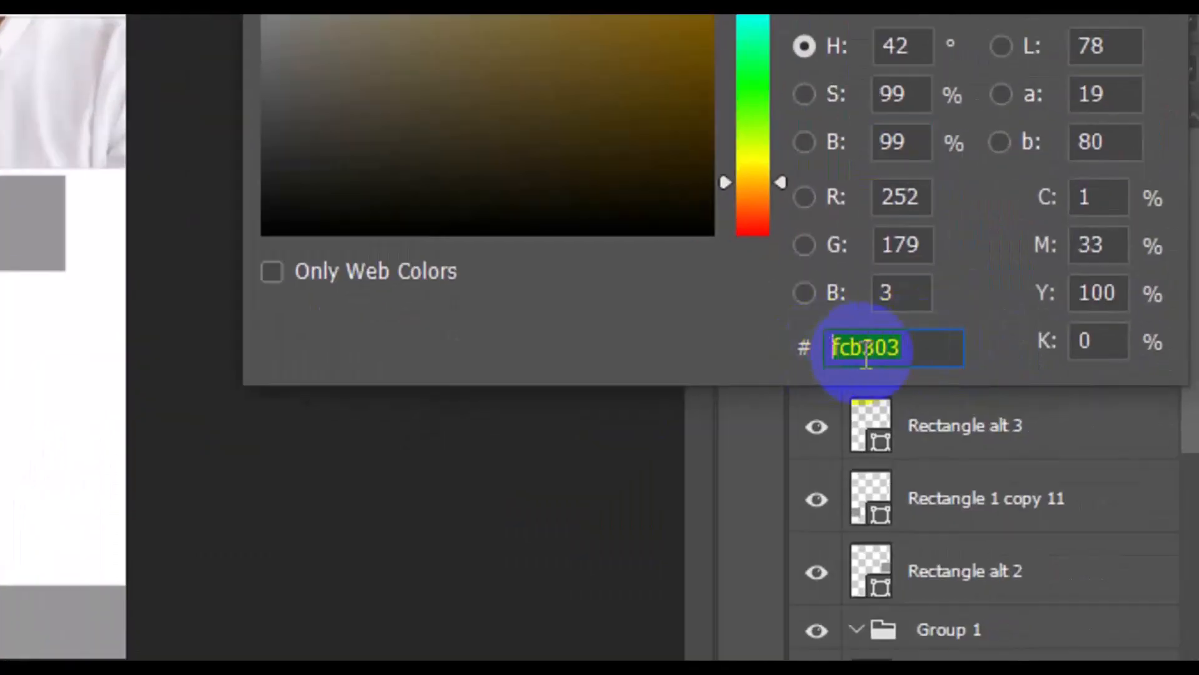
{"action": "right_click", "coordinate": [863, 354]}
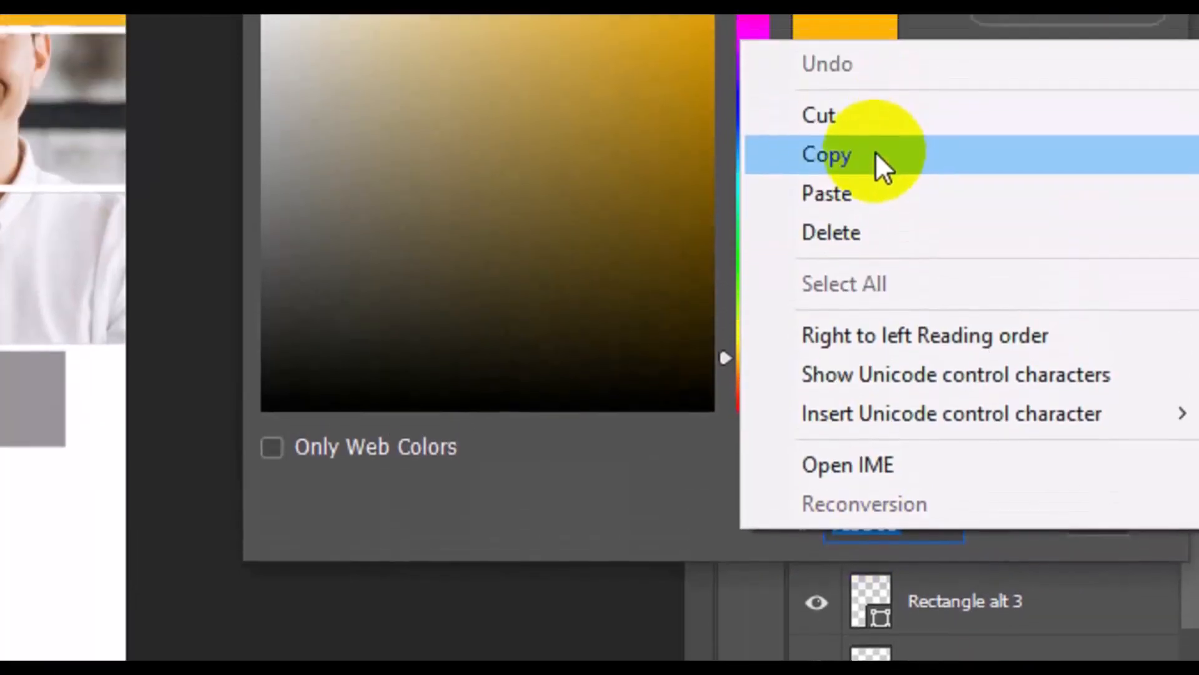
{"action": "left_click", "coordinate": [877, 94]}
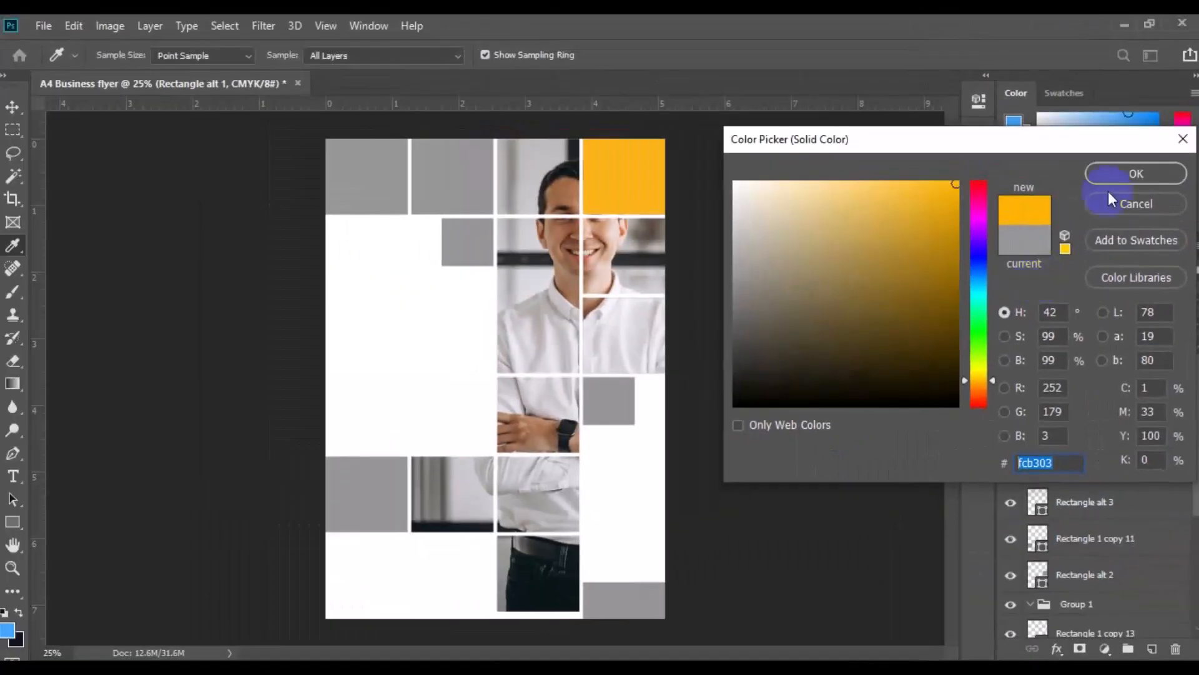
{"action": "left_click", "coordinate": [1128, 180]}
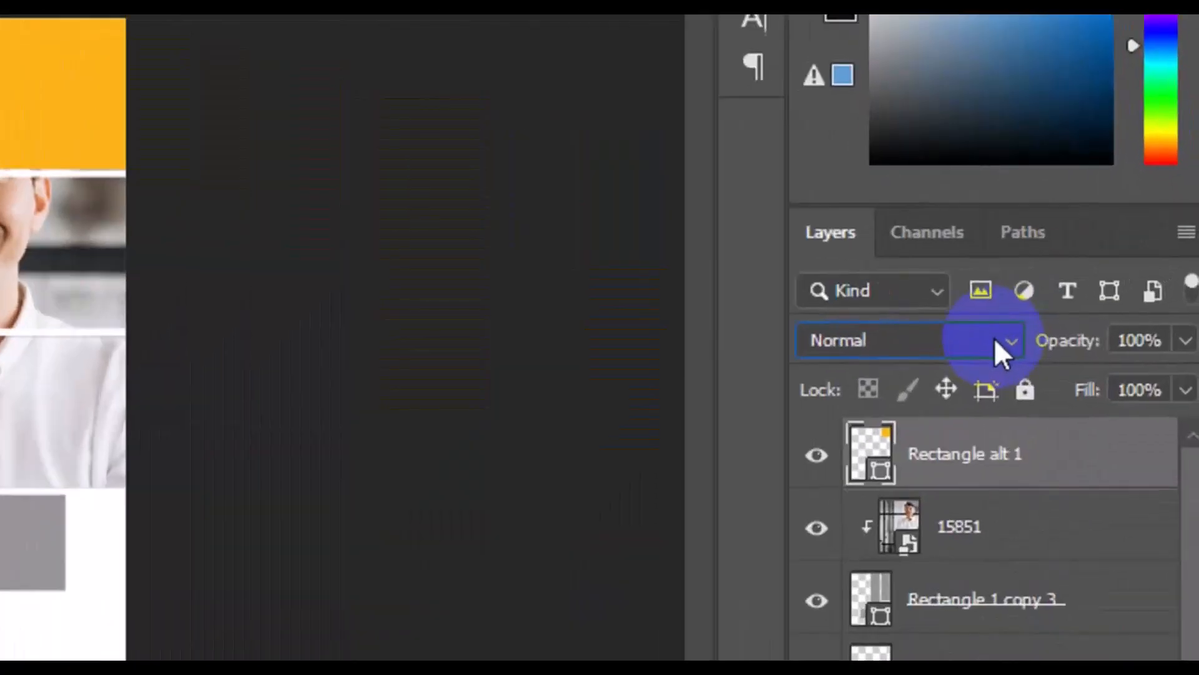
Set the blend mode of Rectangle alt 1 to Multiply so the photo shows through the orange.
{"action": "left_click", "coordinate": [997, 340]}
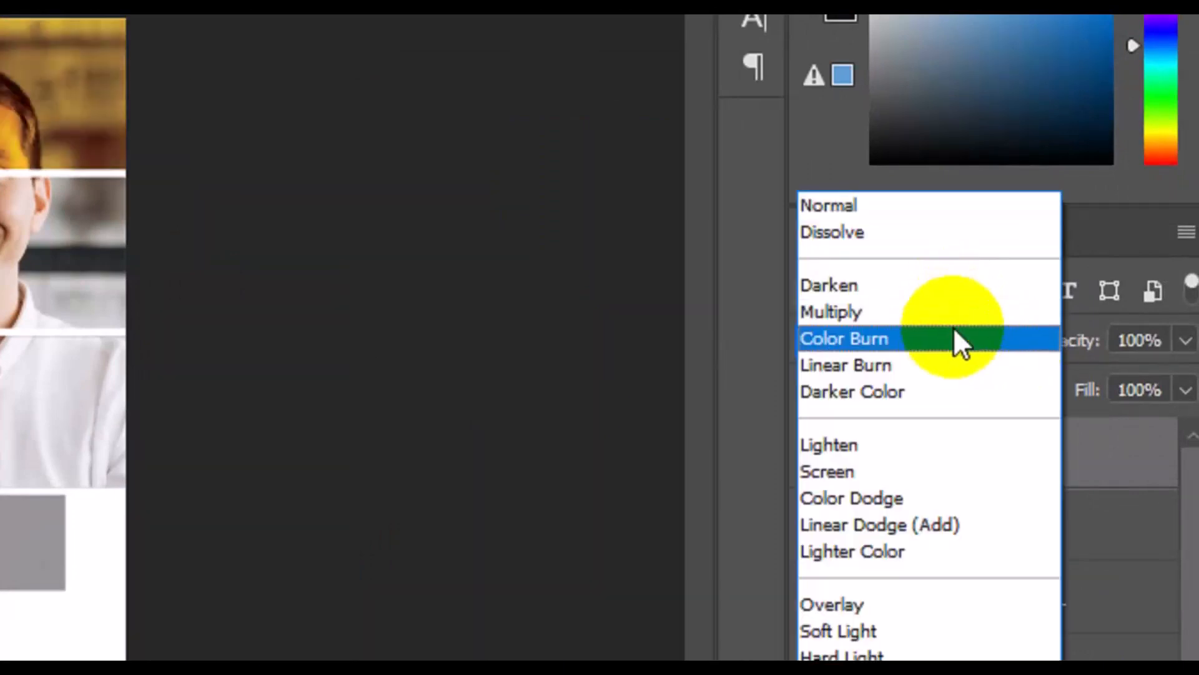
{"action": "left_click", "coordinate": [948, 317]}
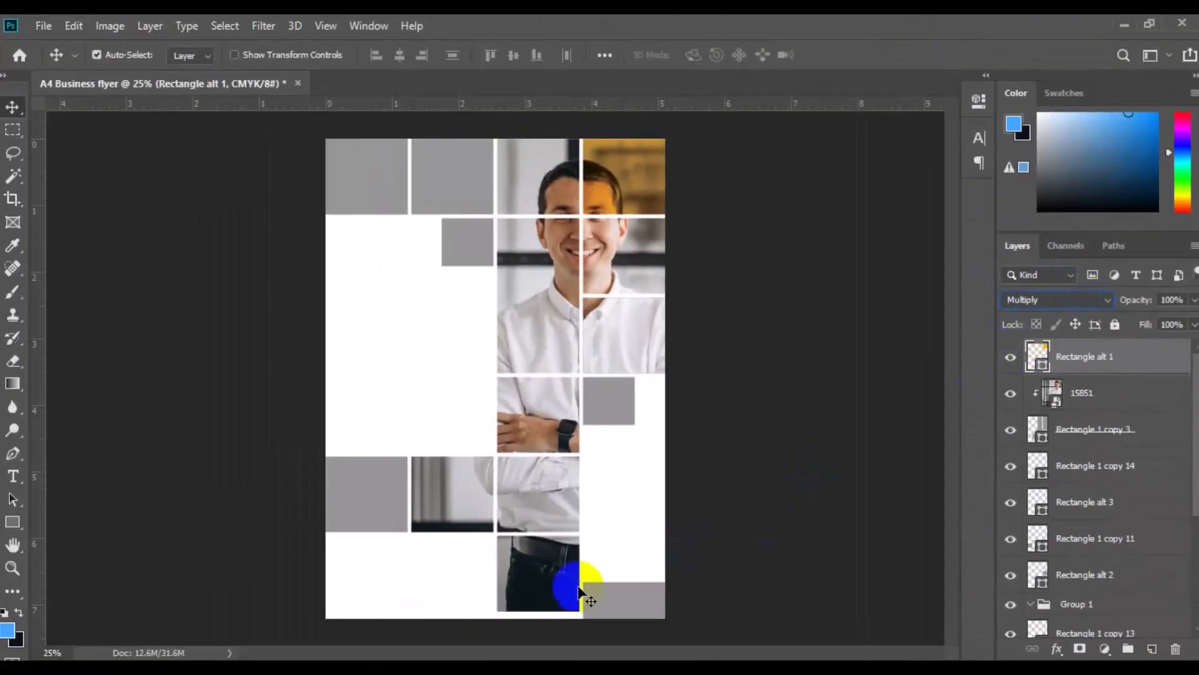
Change the fill of the small accent rectangle beside the man's watch, Rectangle 1 copy 13, to fcb303.
{"action": "left_click", "coordinate": [626, 403]}
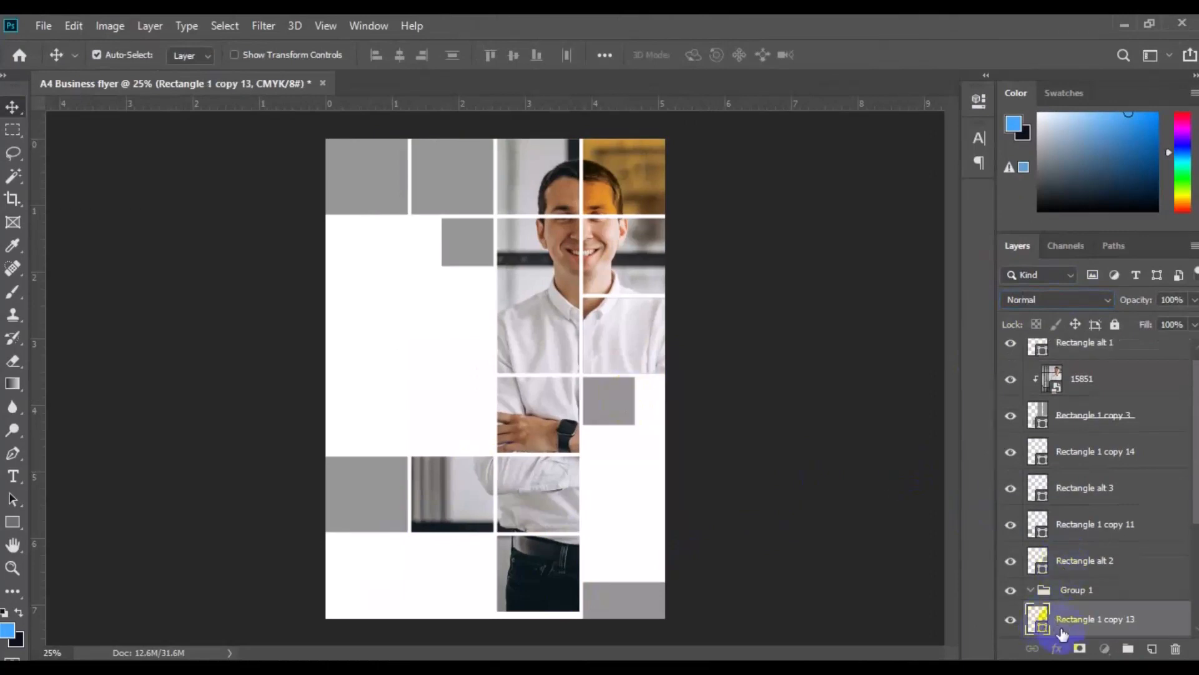
{"action": "double_click", "coordinate": [1040, 621]}
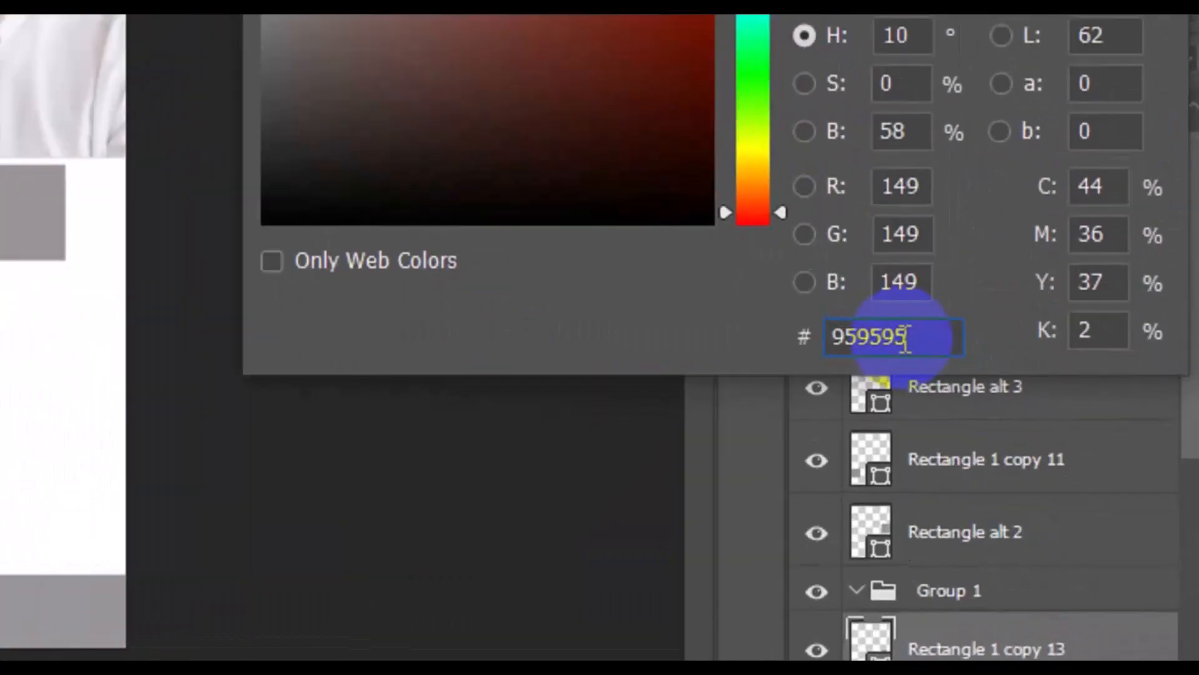
{"action": "double_click", "coordinate": [905, 340]}
{"action": "key", "text": "ctrl+v"}
{"action": "left_click", "coordinate": [906, 339]}
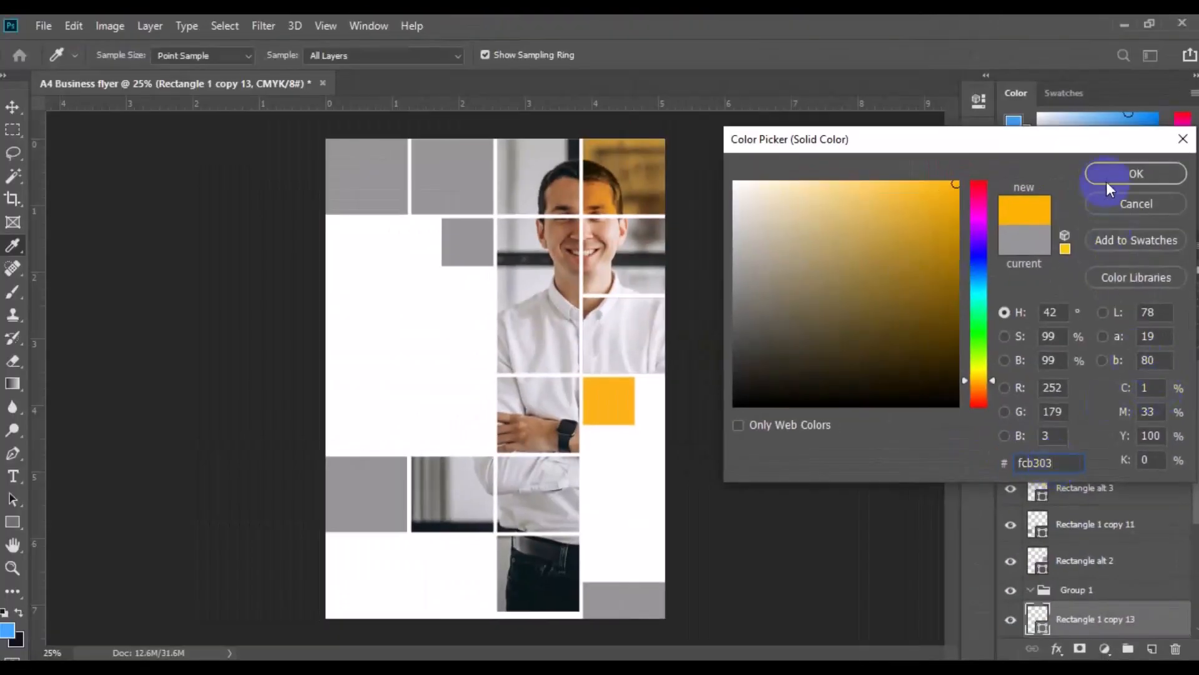
{"action": "left_click", "coordinate": [1107, 180]}
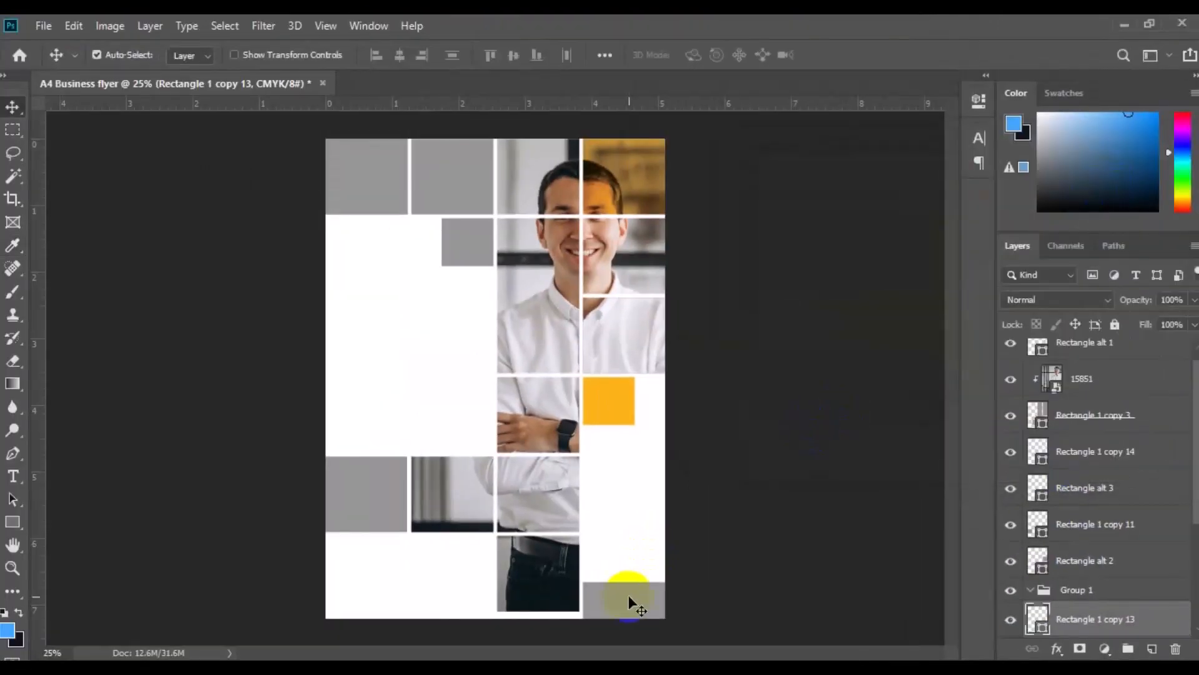
Change the fill of Rectangle 1 copy 14 in the flyer's lower-right corner to fcb303.
{"action": "left_click", "coordinate": [629, 594]}
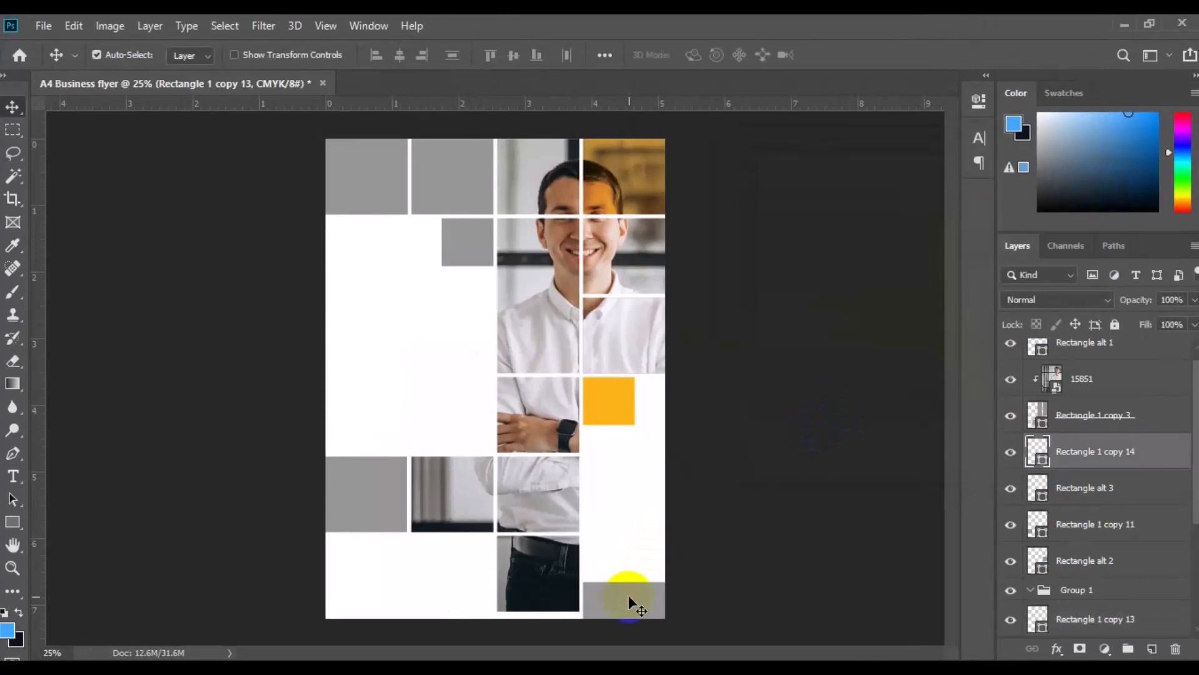
{"action": "double_click", "coordinate": [1039, 460]}
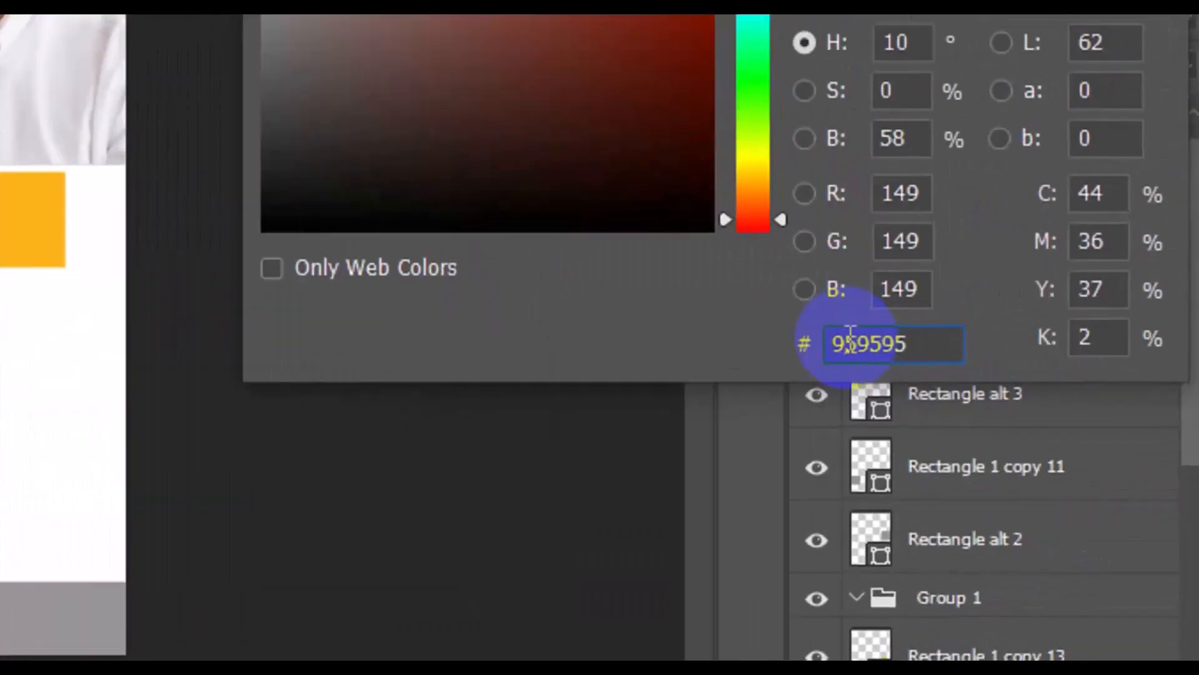
{"action": "double_click", "coordinate": [851, 338]}
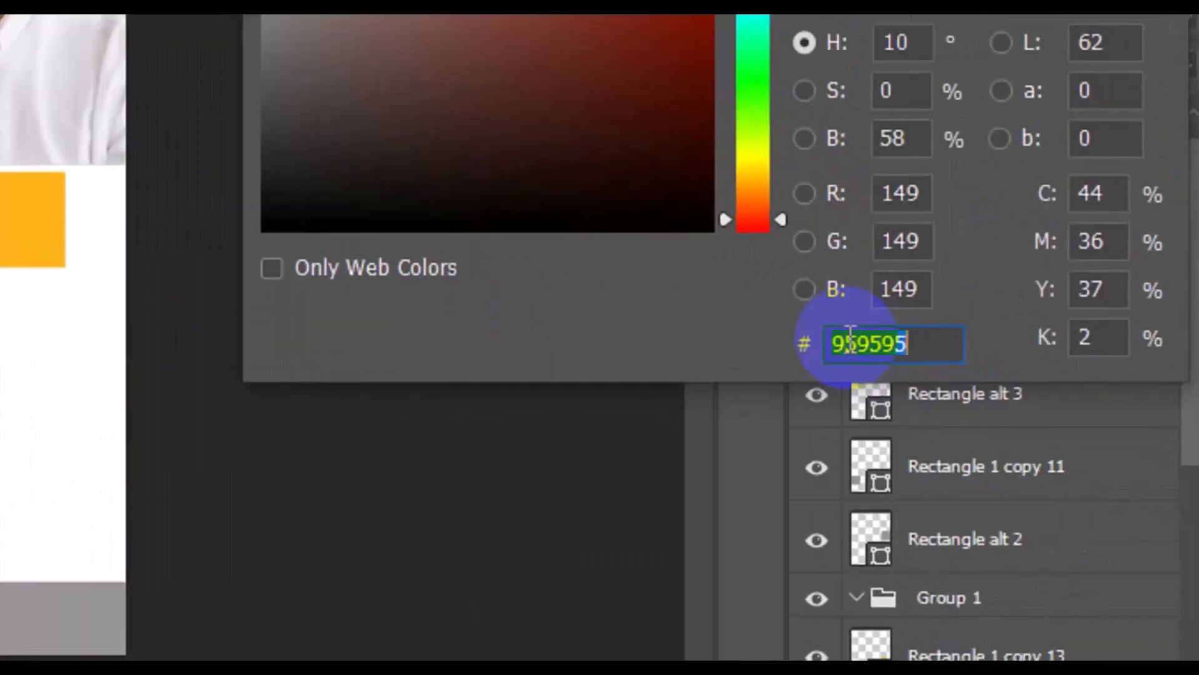
{"action": "type", "text": "fcb303"}
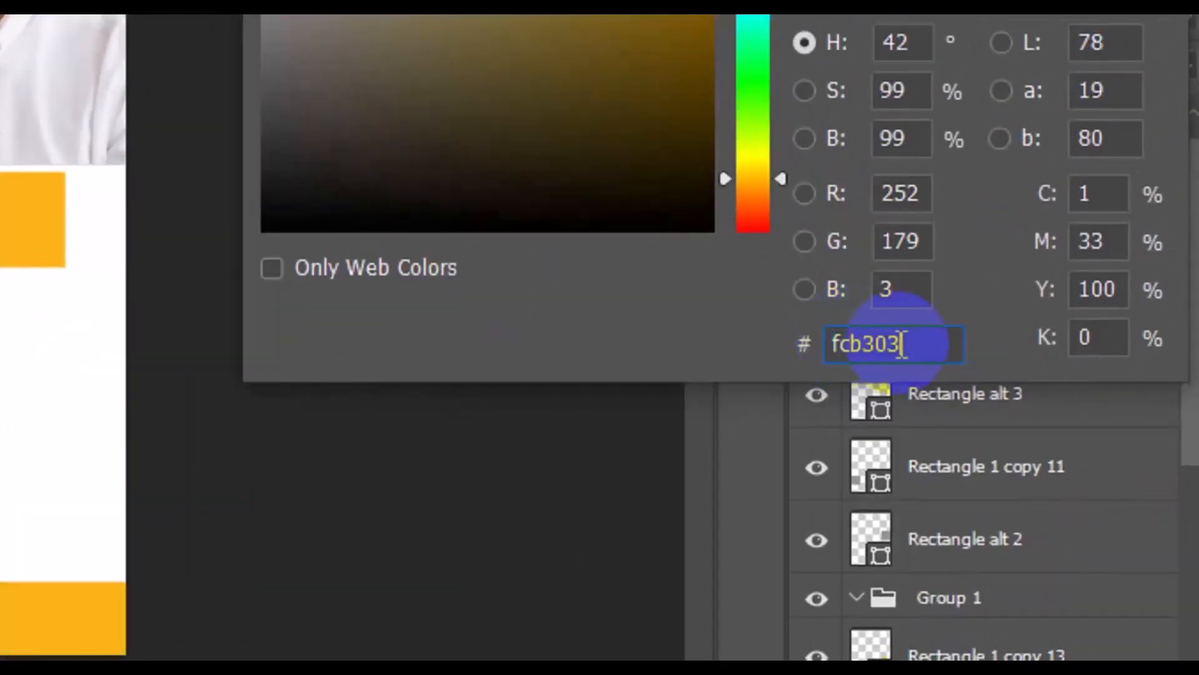
{"action": "left_click_drag", "start_coordinate": [905, 343], "coordinate": [828, 344]}
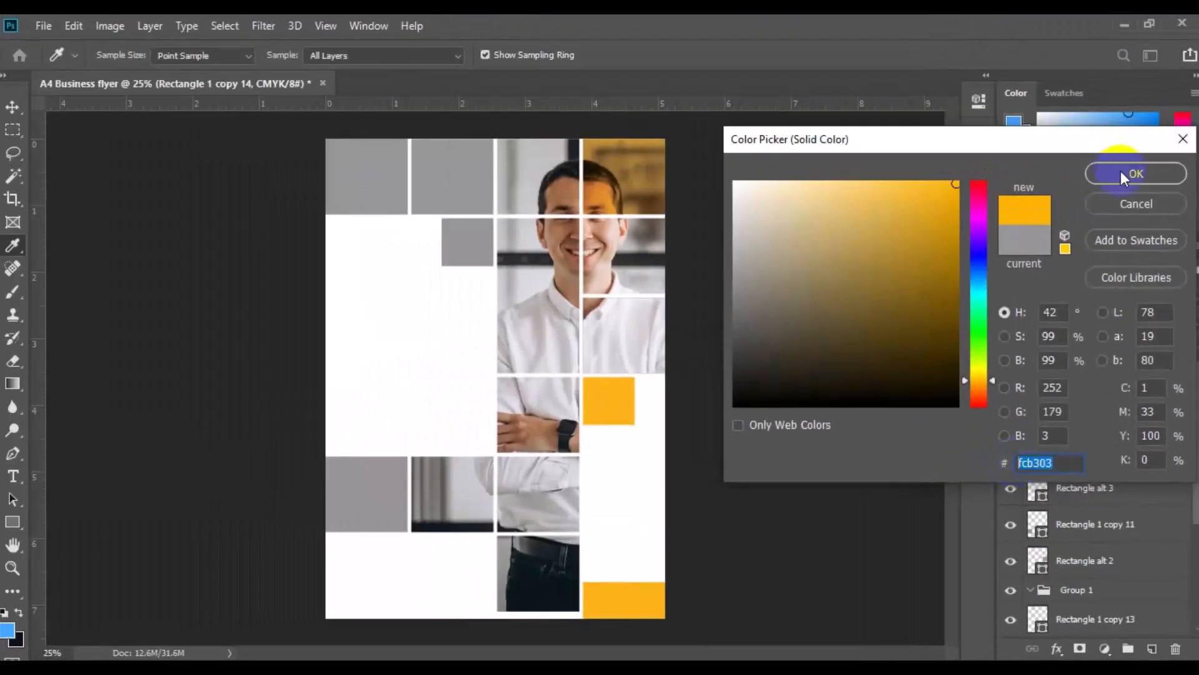
{"action": "left_click", "coordinate": [1120, 175]}
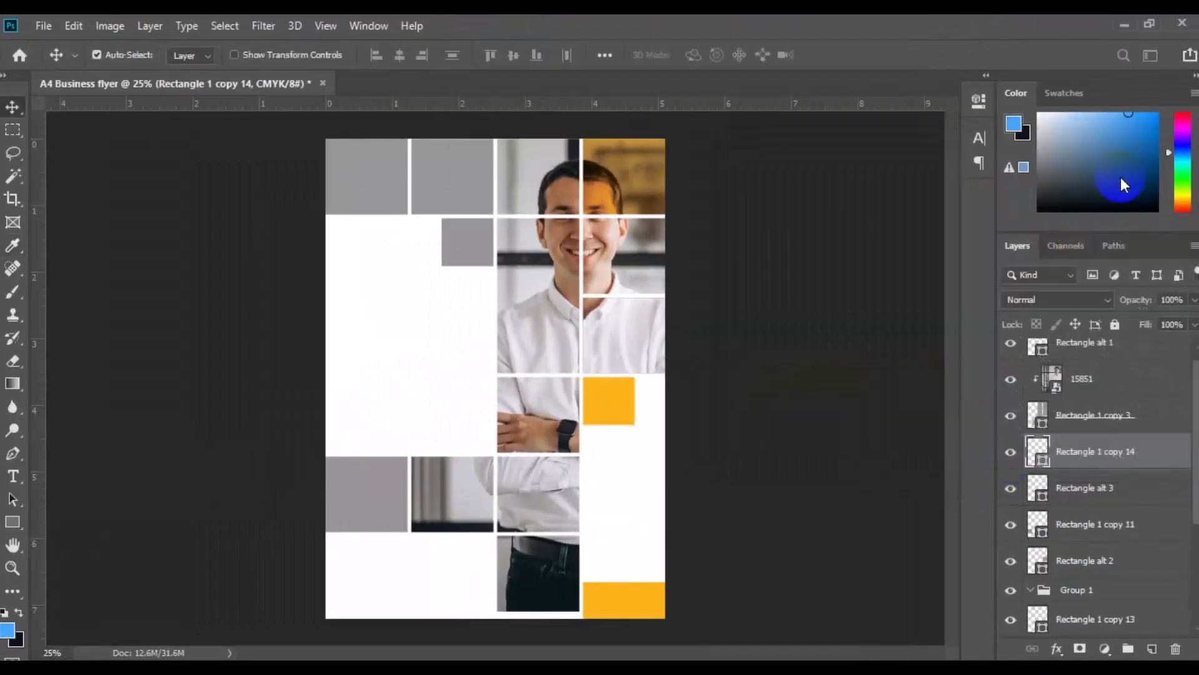
Change the fill of Rectangle 1 copy 11 at the flyer's lower-left edge to fcb303.
{"action": "left_click", "coordinate": [357, 496]}
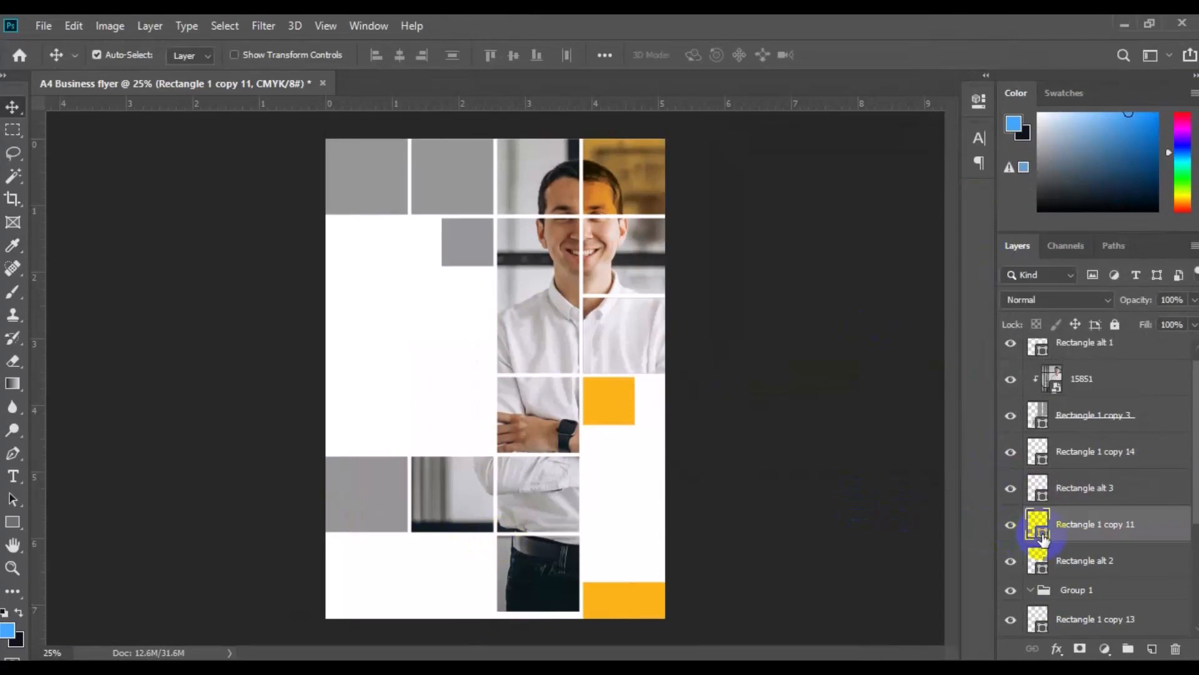
{"action": "double_click", "coordinate": [1038, 525]}
{"action": "double_click", "coordinate": [871, 335]}
{"action": "type", "text": "fcb303"}
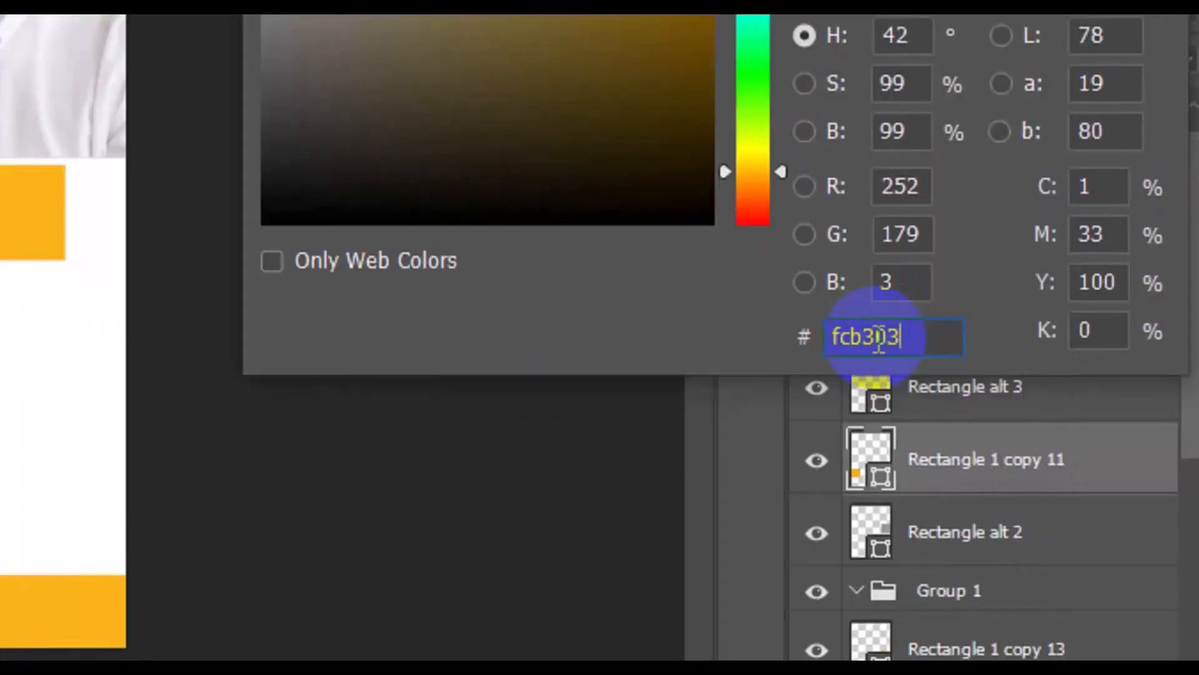
{"action": "left_click_drag", "start_coordinate": [915, 335], "coordinate": [807, 336]}
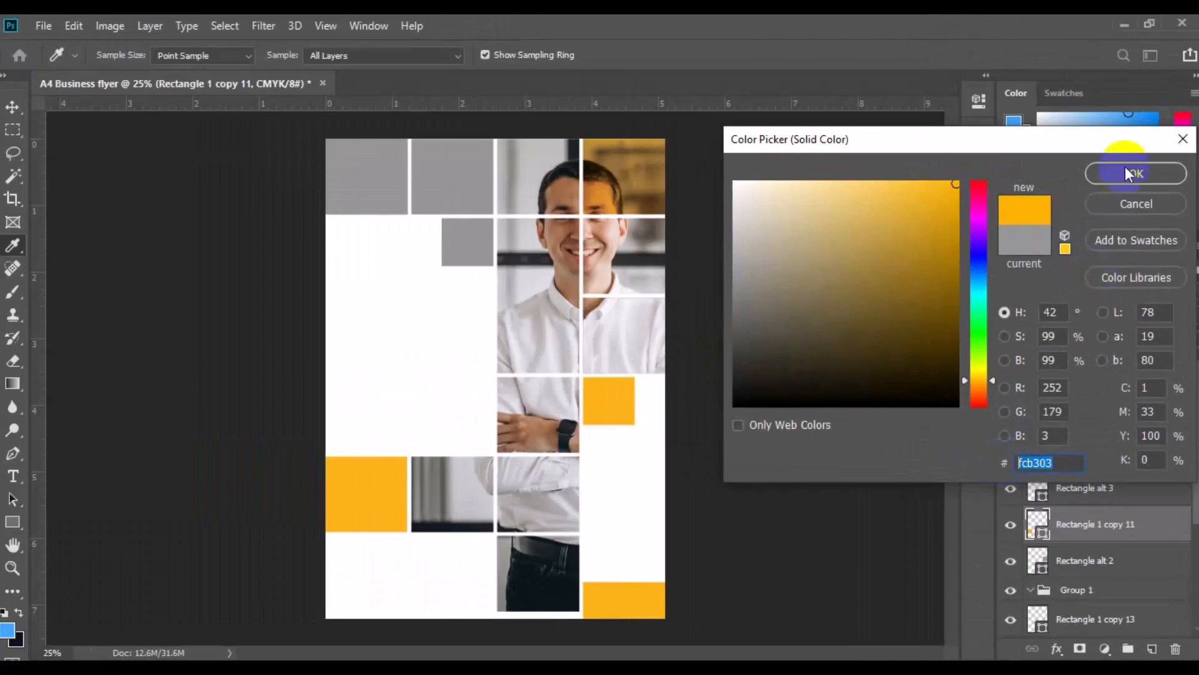
{"action": "left_click", "coordinate": [1128, 173]}
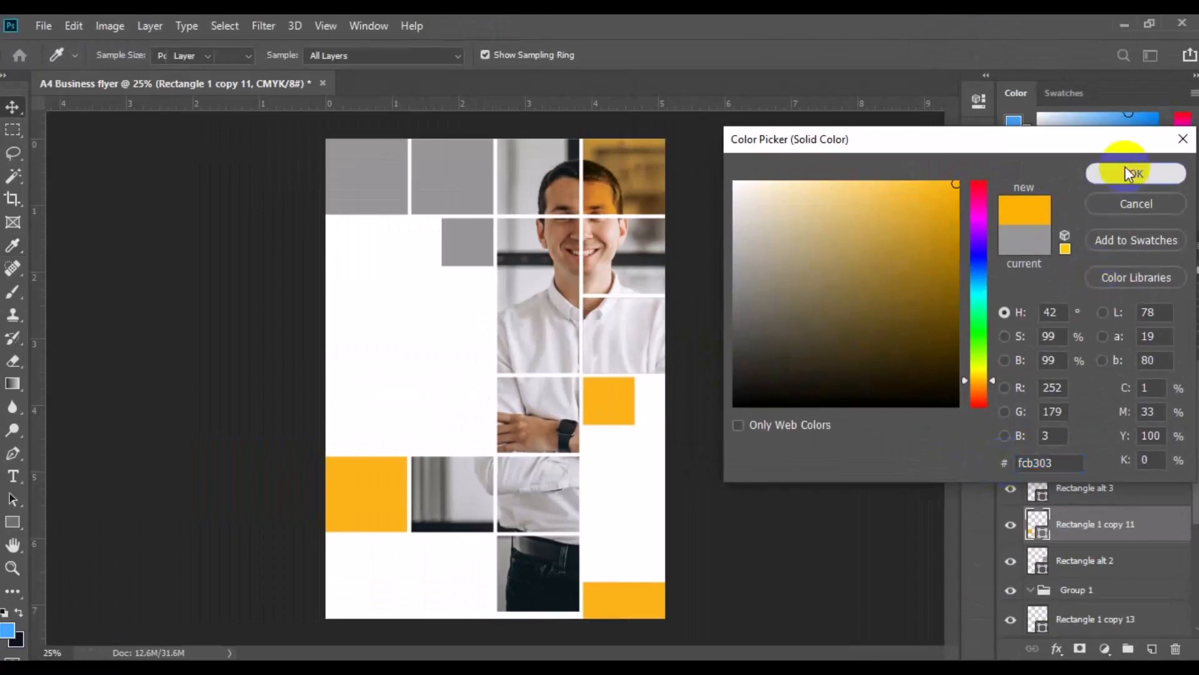
Change the fill of Rectangle 1 copy 12, the small rectangle below the upper grey row, to fcb303.
{"action": "left_click", "coordinate": [462, 243]}
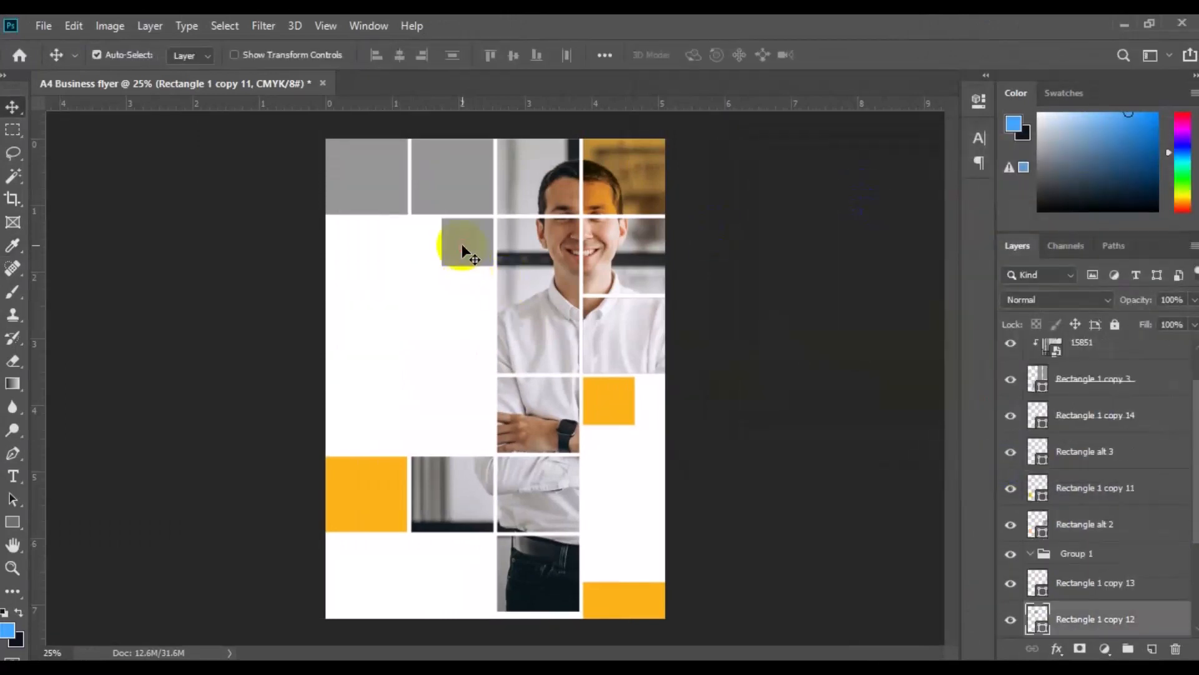
{"action": "double_click", "coordinate": [1039, 620]}
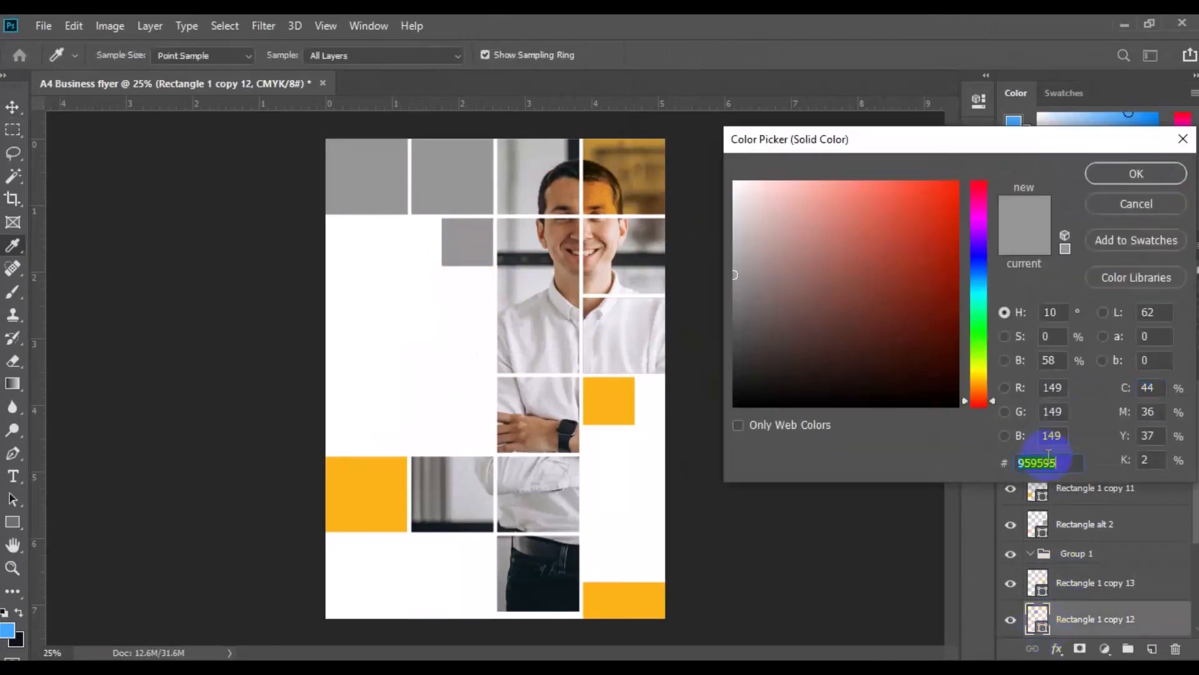
{"action": "key", "text": "ctrl+v"}
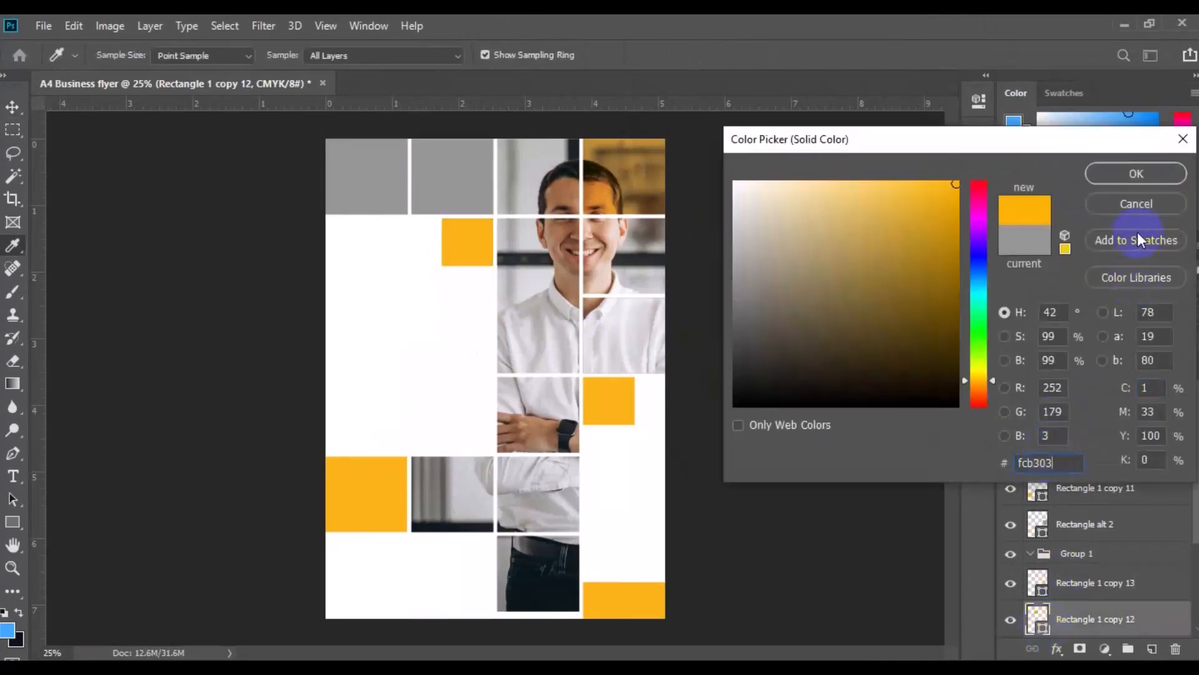
{"action": "left_click", "coordinate": [1126, 175]}
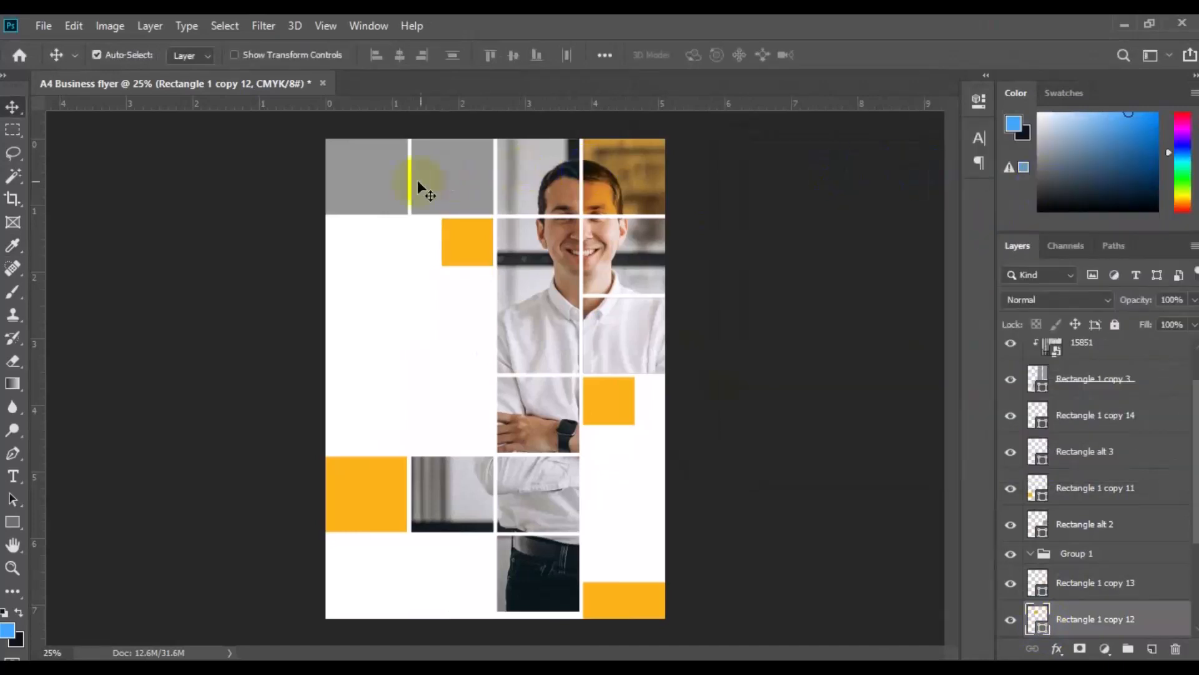
Select the Rectangle alt 4 layer and hide the Rectangle 1 copy layer above it.
{"action": "left_click", "coordinate": [387, 183]}
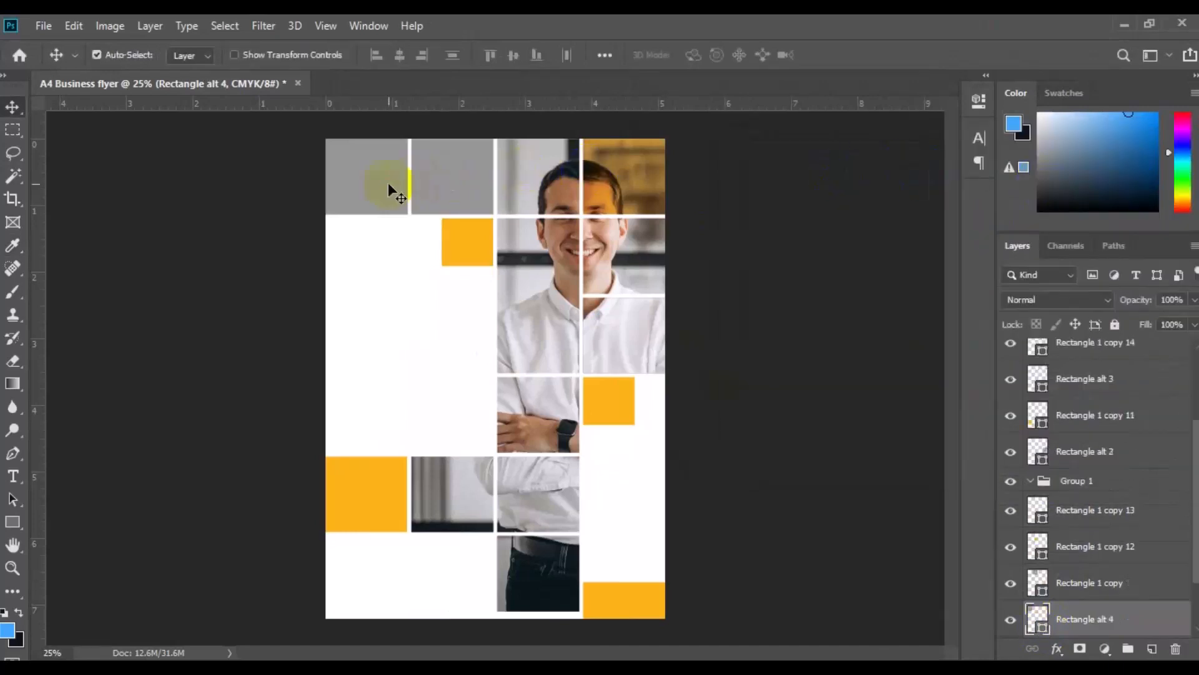
{"action": "left_click", "coordinate": [1010, 591]}
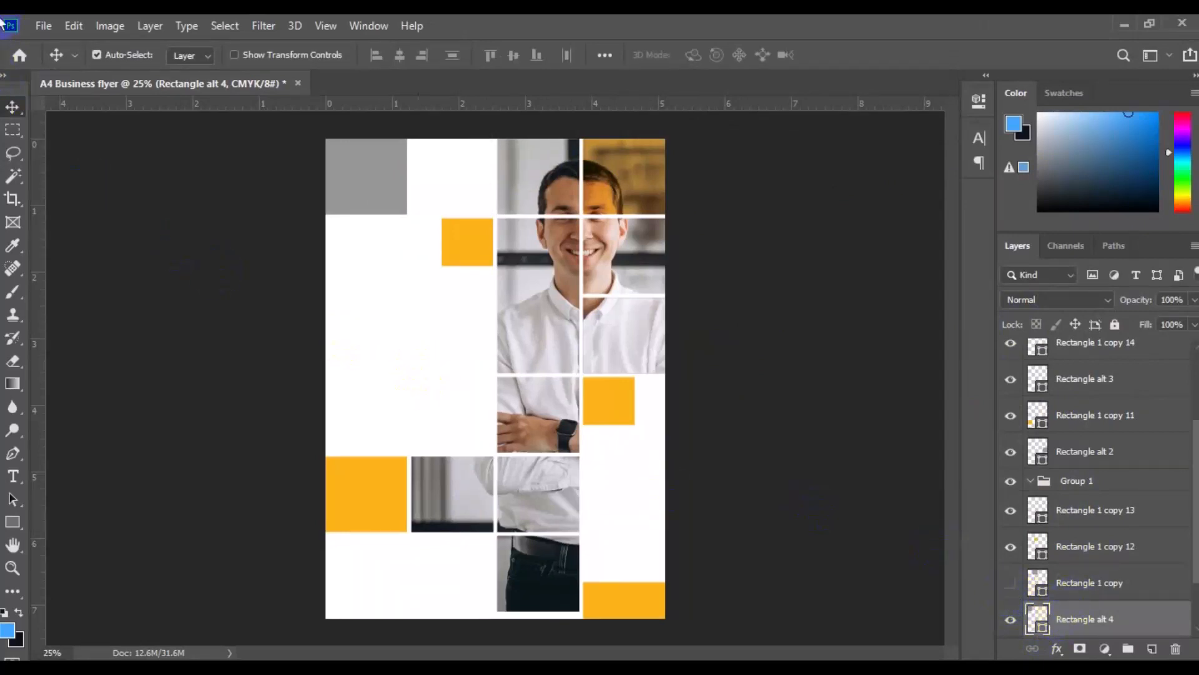
Place the 294037-P6YS7Z-850 photo as an embedded image above Rectangle alt 4 and scale it down.
{"action": "left_click", "coordinate": [42, 26]}
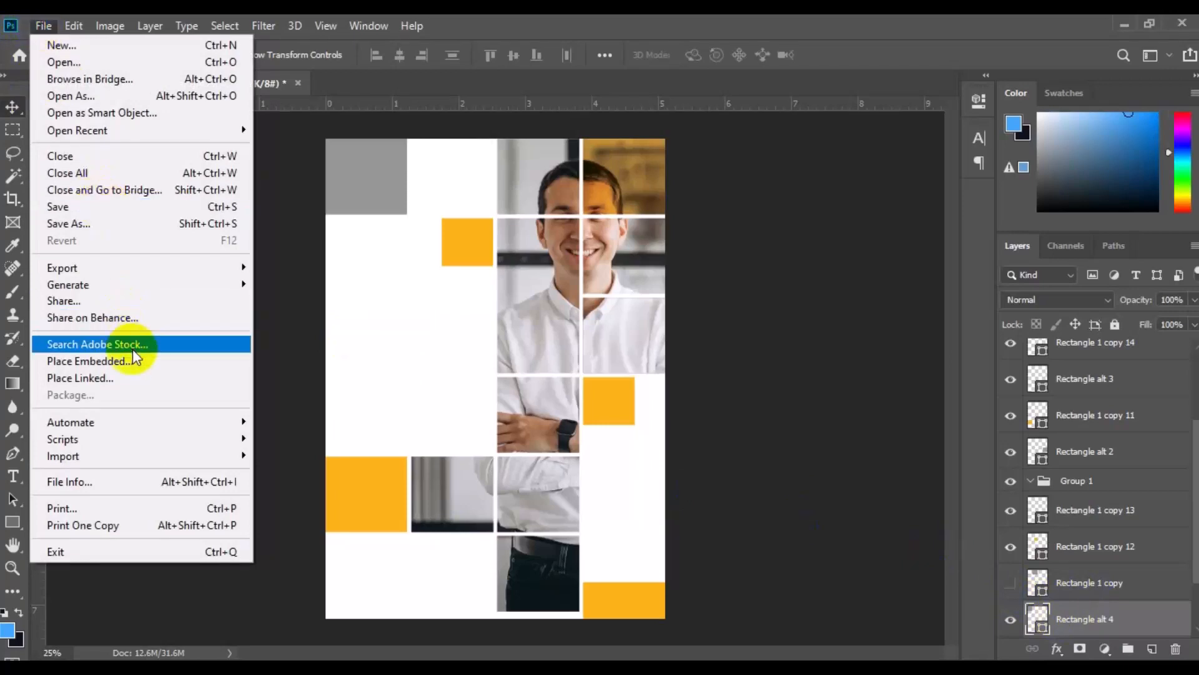
{"action": "left_click", "coordinate": [87, 361]}
{"action": "left_click", "coordinate": [585, 359]}
{"action": "left_click", "coordinate": [585, 358]}
{"action": "left_click_drag", "start_coordinate": [588, 144], "coordinate": [591, 163]}
{"action": "left_click", "coordinate": [444, 411]}
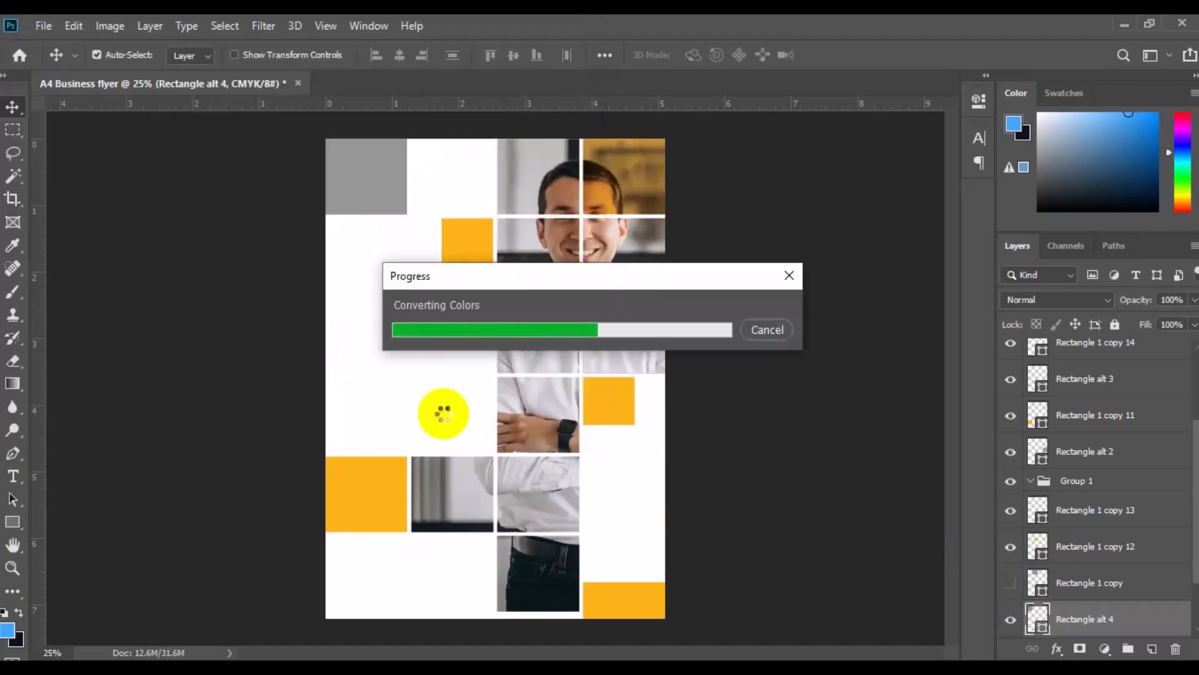
{"action": "left_click_drag", "start_coordinate": [656, 477], "coordinate": [555, 412]}
{"action": "key", "text": "Return"}
Move the placed photo over the flyer's upper-left rectangle and clip it to Rectangle alt 4.
{"action": "left_click_drag", "start_coordinate": [465, 378], "coordinate": [354, 178]}
{"action": "right_click", "coordinate": [1067, 609]}
{"action": "left_click", "coordinate": [1004, 549]}
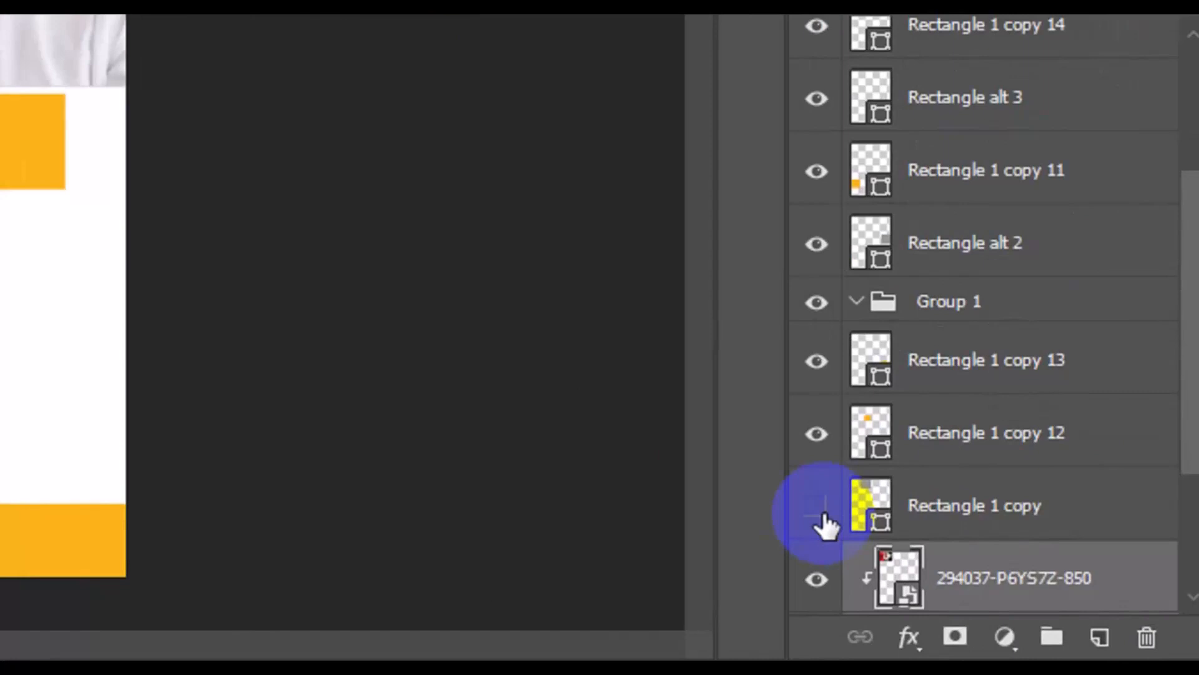
Move the Rectangle 1 layer above the clipped 294037-P6YS7Z-850 photo, directly below Rectangle 1 copy.
{"action": "left_click", "coordinate": [819, 509]}
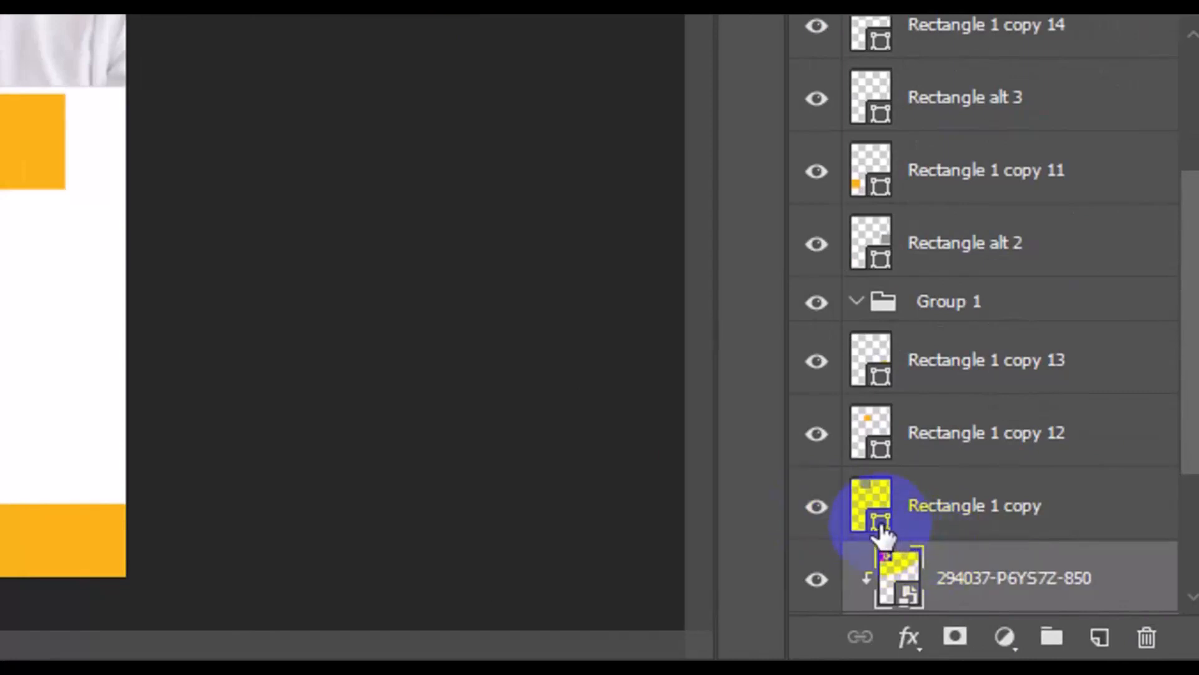
{"action": "left_click", "coordinate": [819, 511]}
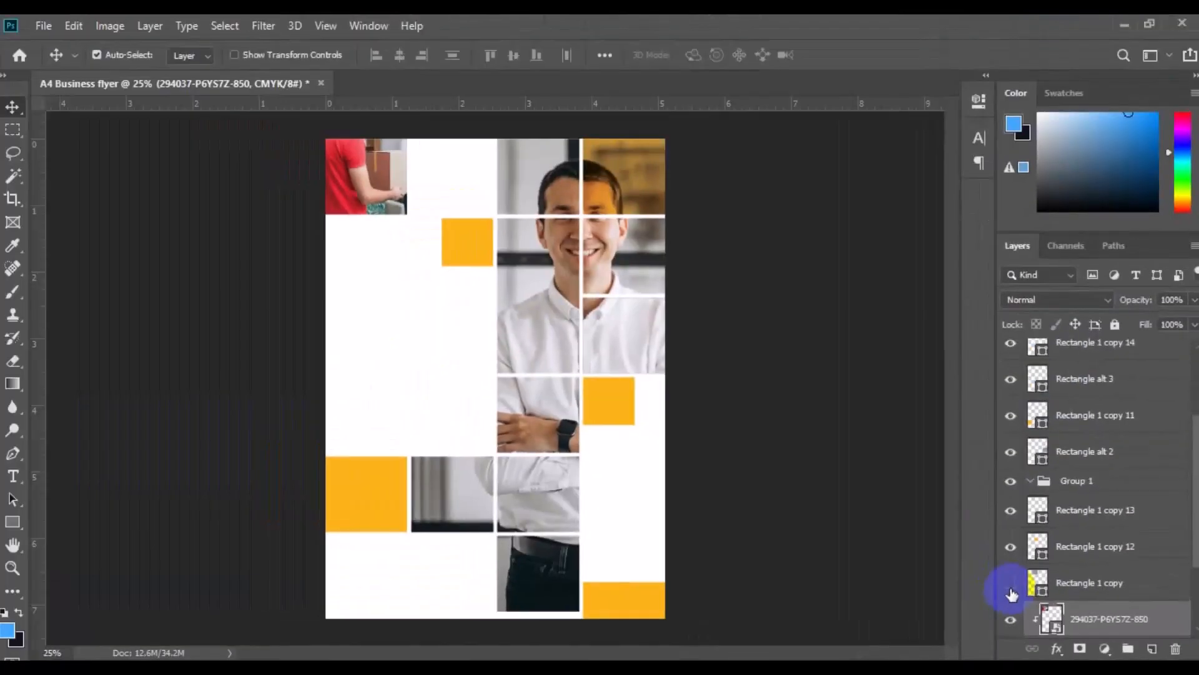
{"action": "scroll", "coordinate": [818, 524], "scroll_direction": "down", "scroll_amount": 3}
{"action": "left_click", "coordinate": [968, 511]}
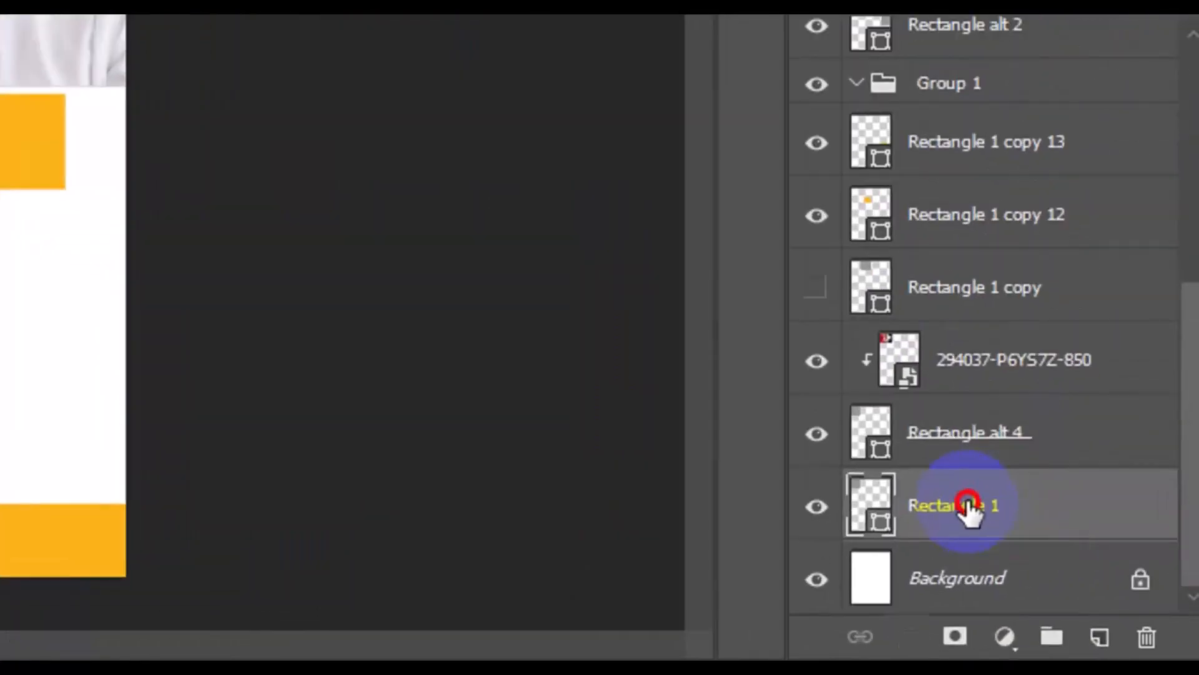
{"action": "left_click_drag", "start_coordinate": [968, 506], "coordinate": [955, 294]}
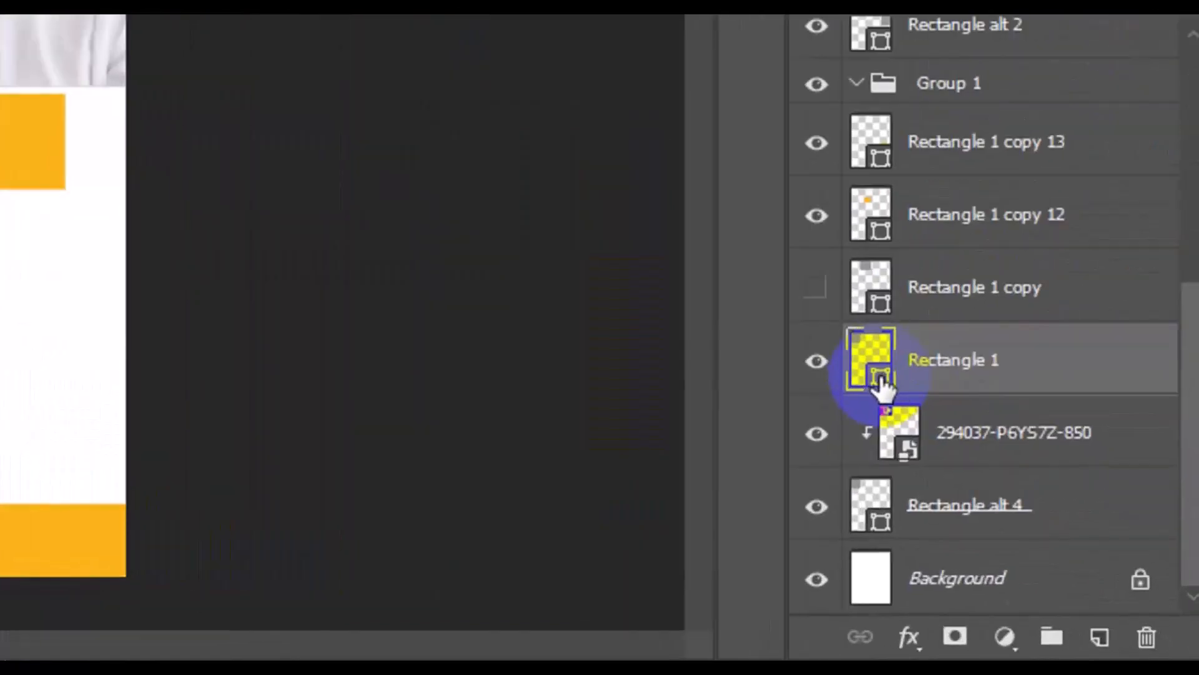
Change the fill of Rectangle 1 to fcb303 and set its blend mode to Multiply.
{"action": "double_click", "coordinate": [880, 388]}
{"action": "double_click", "coordinate": [932, 281]}
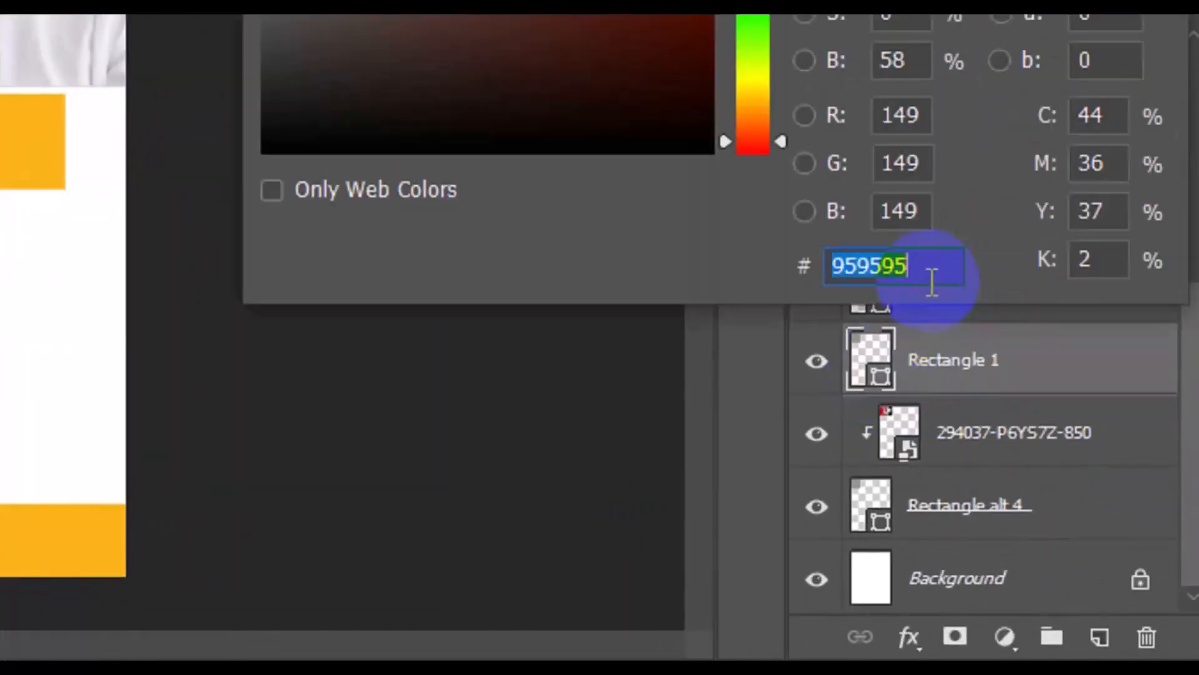
{"action": "type", "text": "fcb303"}
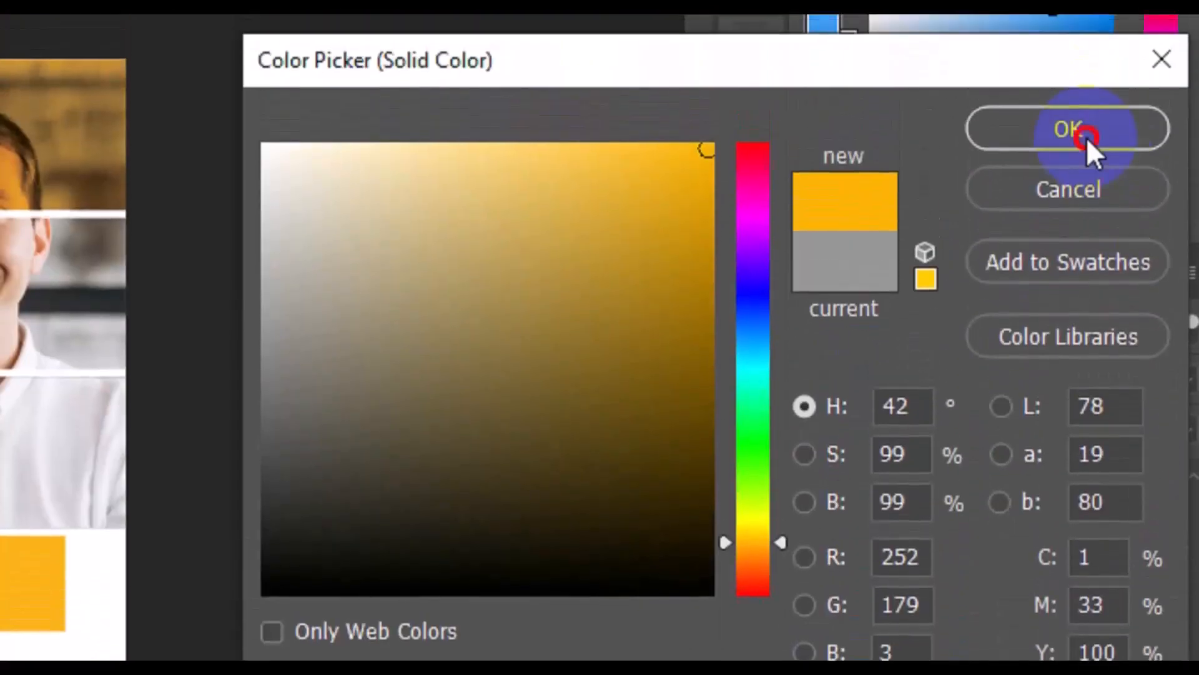
{"action": "left_click", "coordinate": [1085, 133]}
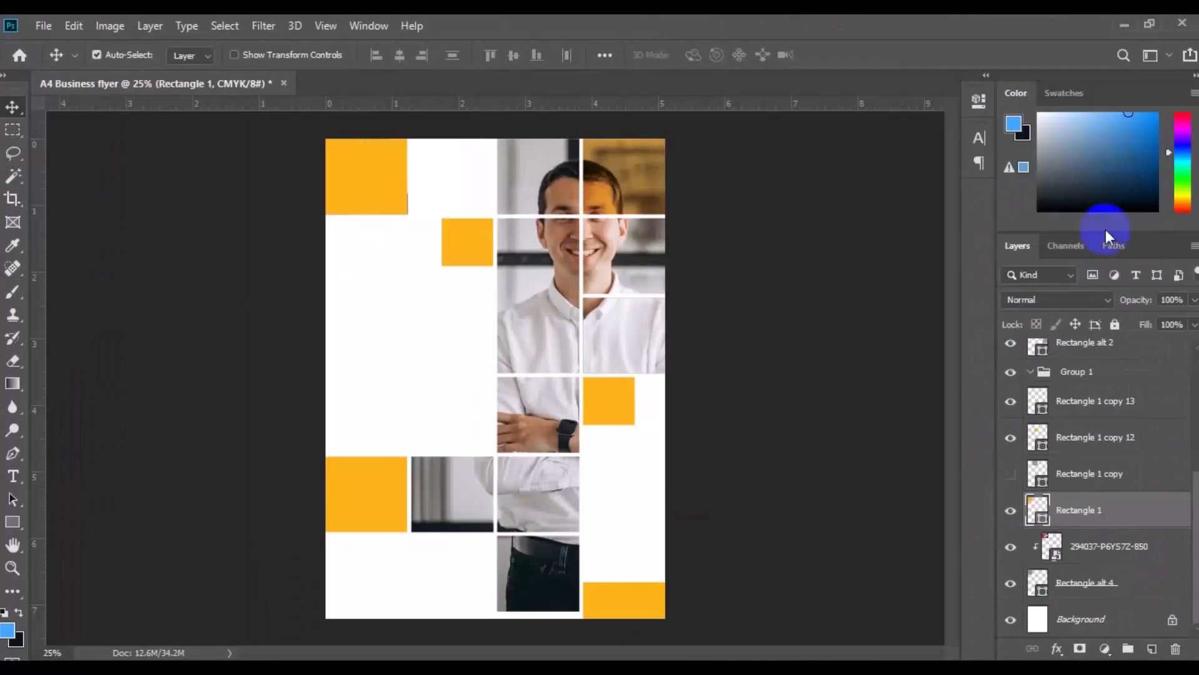
{"action": "left_click", "coordinate": [1095, 299]}
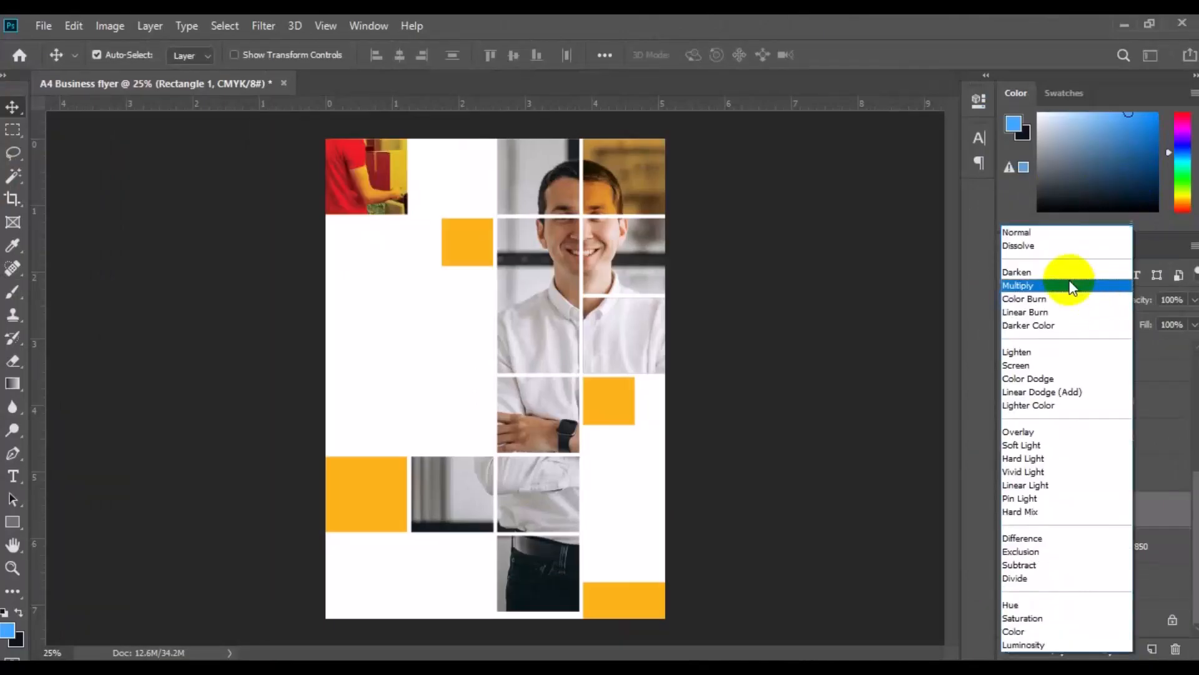
{"action": "left_click", "coordinate": [1069, 285]}
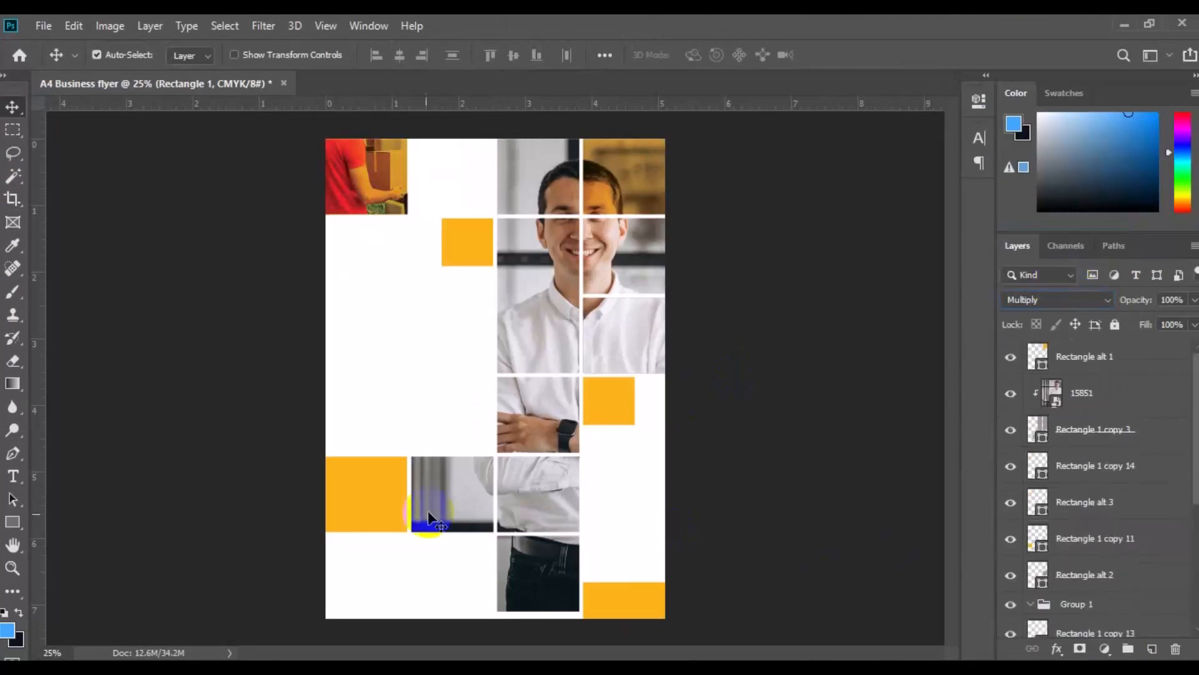
Duplicate Rectangle alt 1 onto the shirt tile in the flyer's last column and set the copy's blend mode to Color Burn.
{"action": "left_click", "coordinate": [620, 171]}
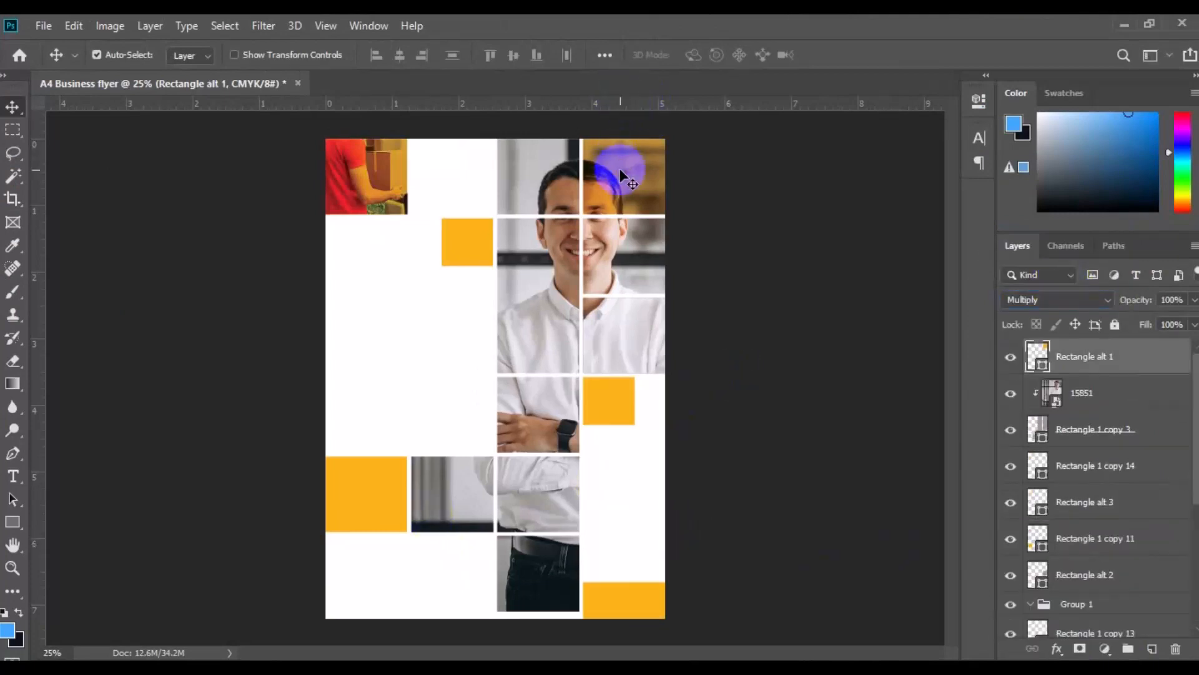
{"action": "mouse_move", "coordinate": [620, 171]}
{"action": "left_mouse_down"}
{"action": "mouse_move", "coordinate": [622, 345]}
{"action": "mouse_move", "coordinate": [621, 328]}
{"action": "left_mouse_up"}
{"action": "left_click", "coordinate": [1083, 302]}
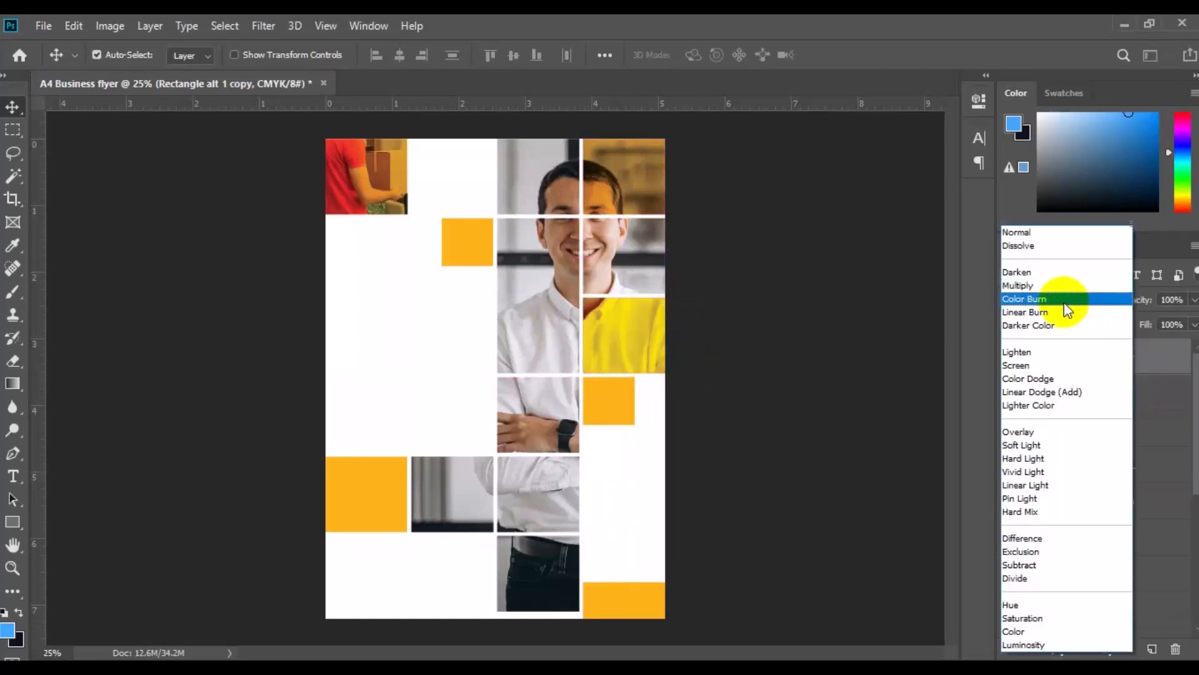
{"action": "left_click", "coordinate": [1063, 302]}
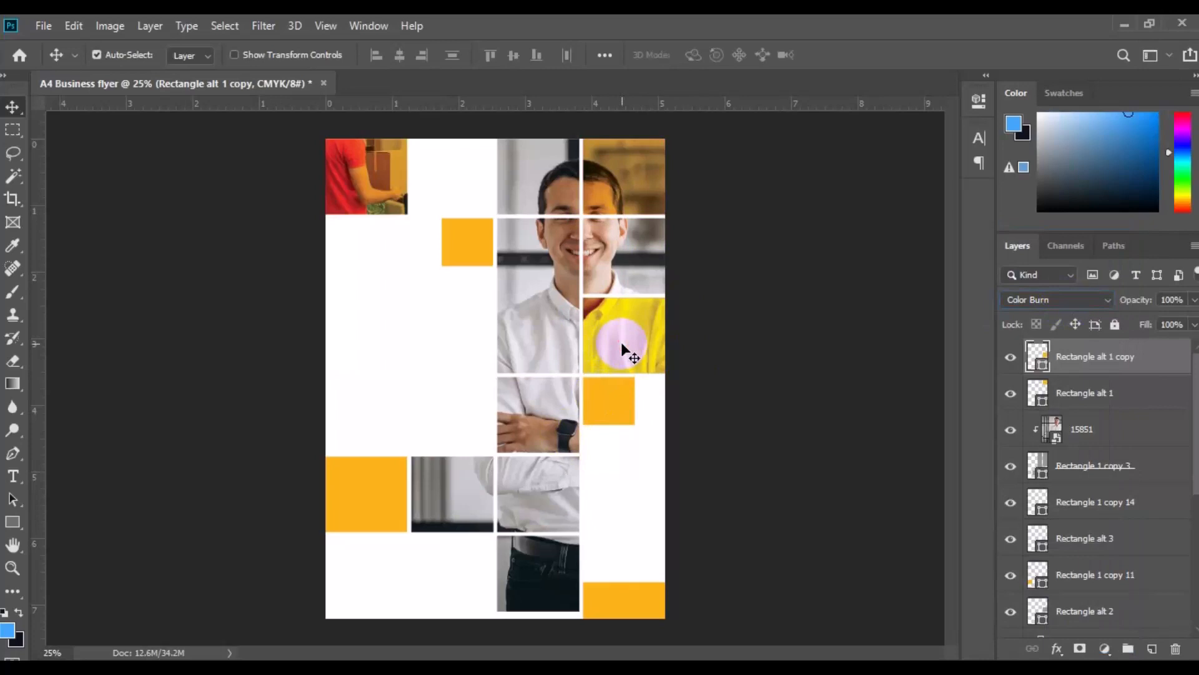
Duplicate the Color Burn rectangle onto the lowest photo tile of the flyer's third column.
{"action": "left_click_drag", "start_coordinate": [622, 354], "coordinate": [538, 588]}
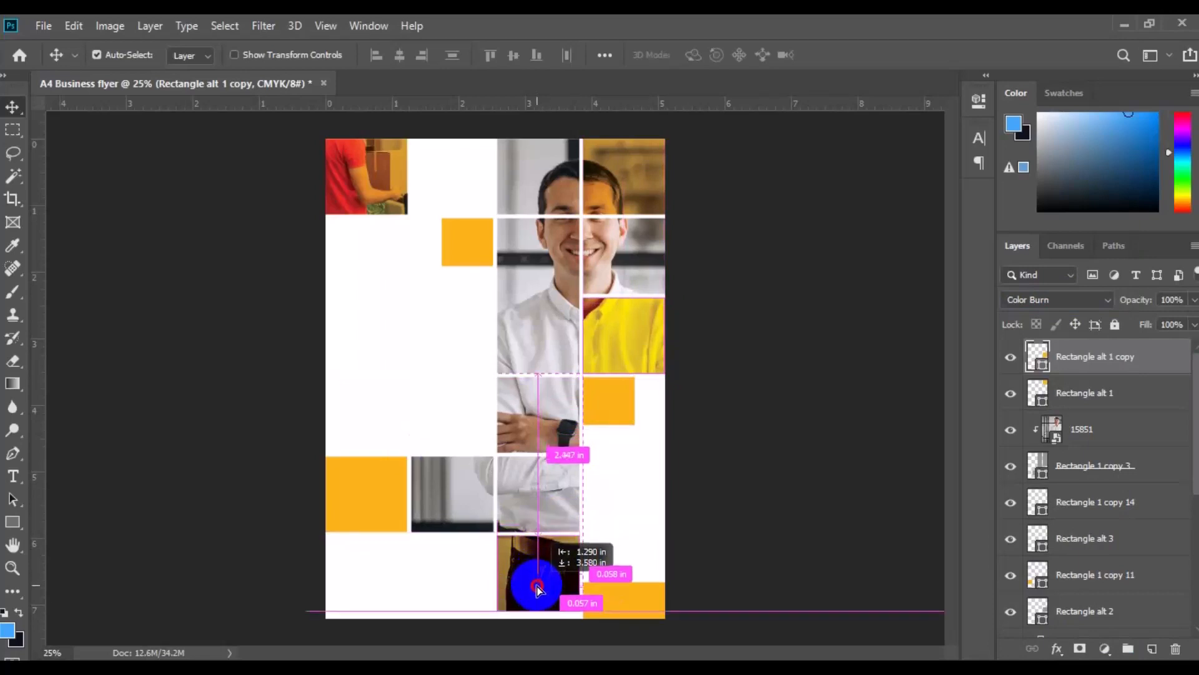
{"action": "left_click_drag", "start_coordinate": [538, 588], "coordinate": [538, 588]}
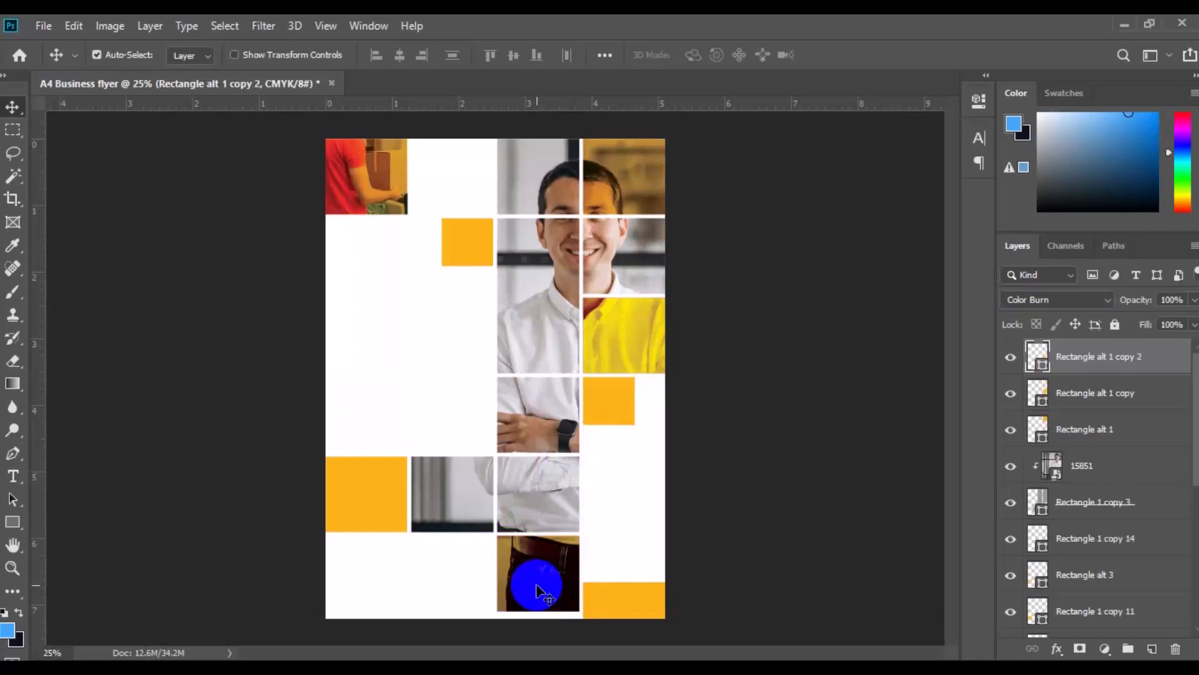
Select the Background layer and set the Type tool to the Oswald font with text colour 040f38.
{"action": "key", "text": "ctrl+minus"}
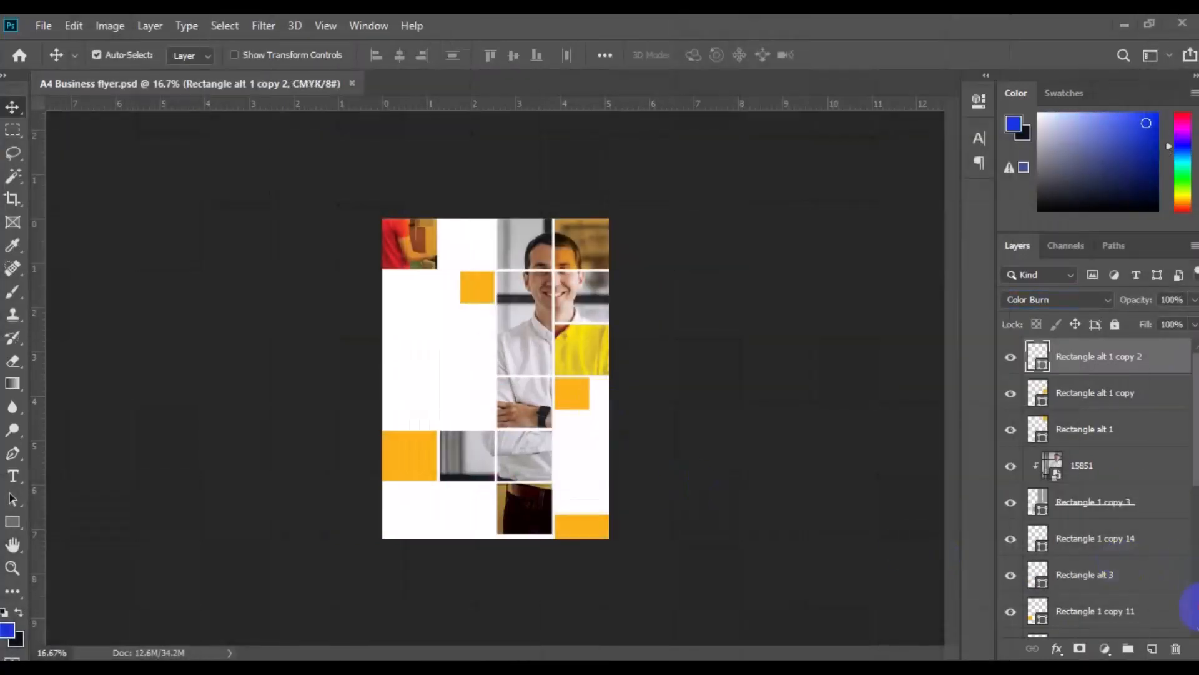
{"action": "scroll", "coordinate": [1194, 467], "scroll_direction": "down", "scroll_amount": 10}
{"action": "left_click", "coordinate": [1119, 619]}
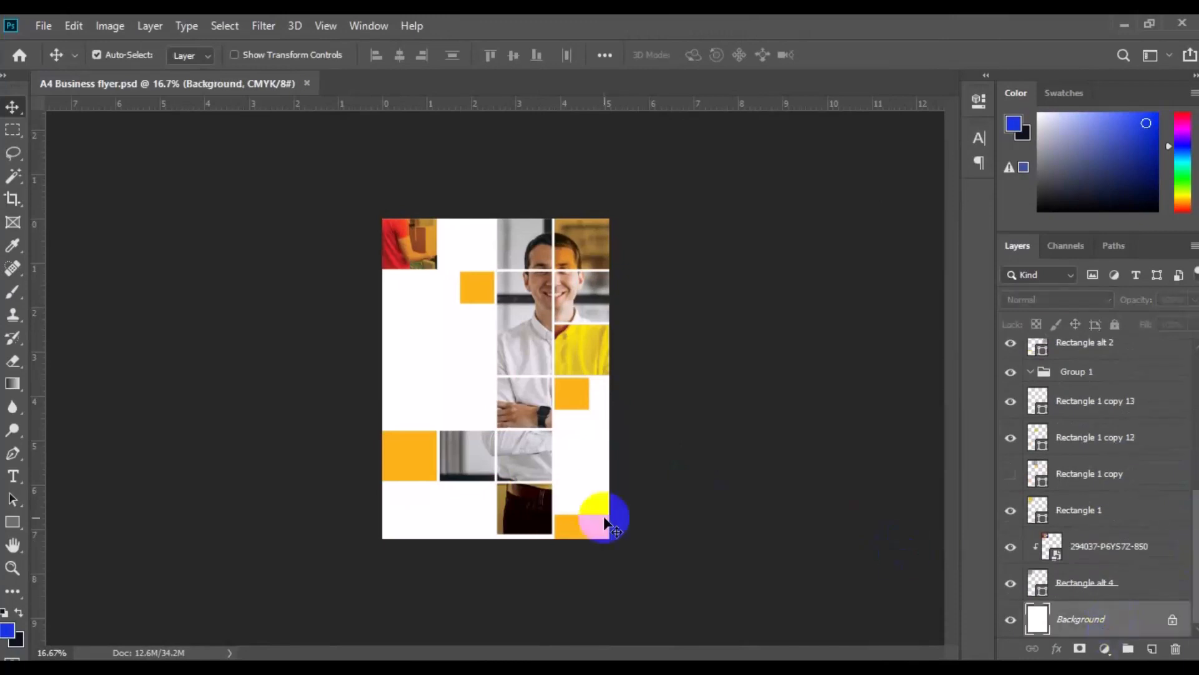
{"action": "key", "text": "t"}
{"action": "left_click", "coordinate": [704, 54]}
{"action": "left_click", "coordinate": [941, 358]}
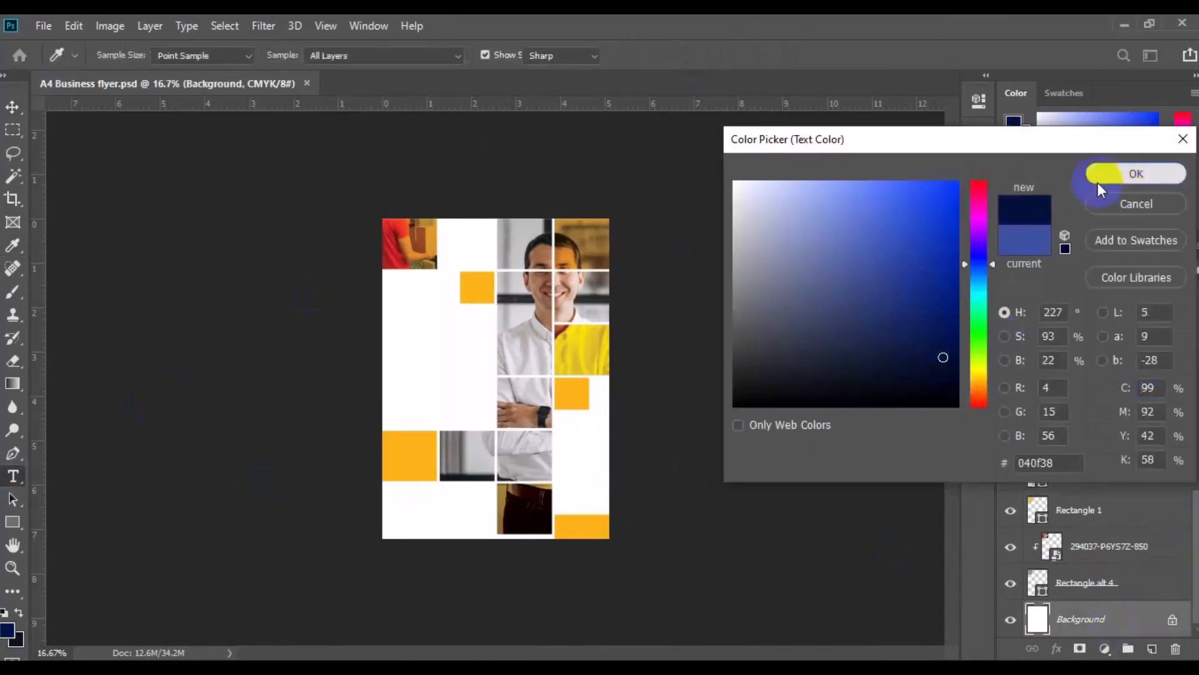
{"action": "left_click", "coordinate": [1094, 175]}
{"action": "left_click", "coordinate": [251, 55]}
{"action": "left_click", "coordinate": [287, 170]}
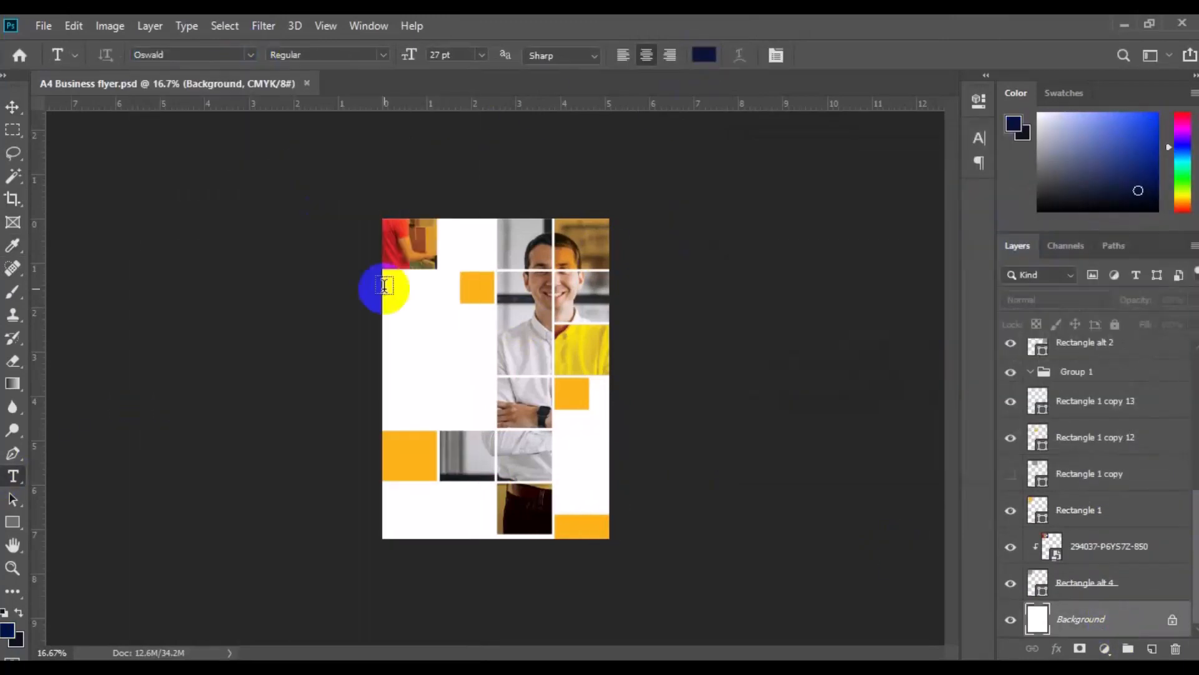
Add the left-aligned heading "WE HELP YOU TO GROW YOUR OWN BUSINESS" over five lines in the white area below the upper-left photo.
{"action": "left_click", "coordinate": [401, 297]}
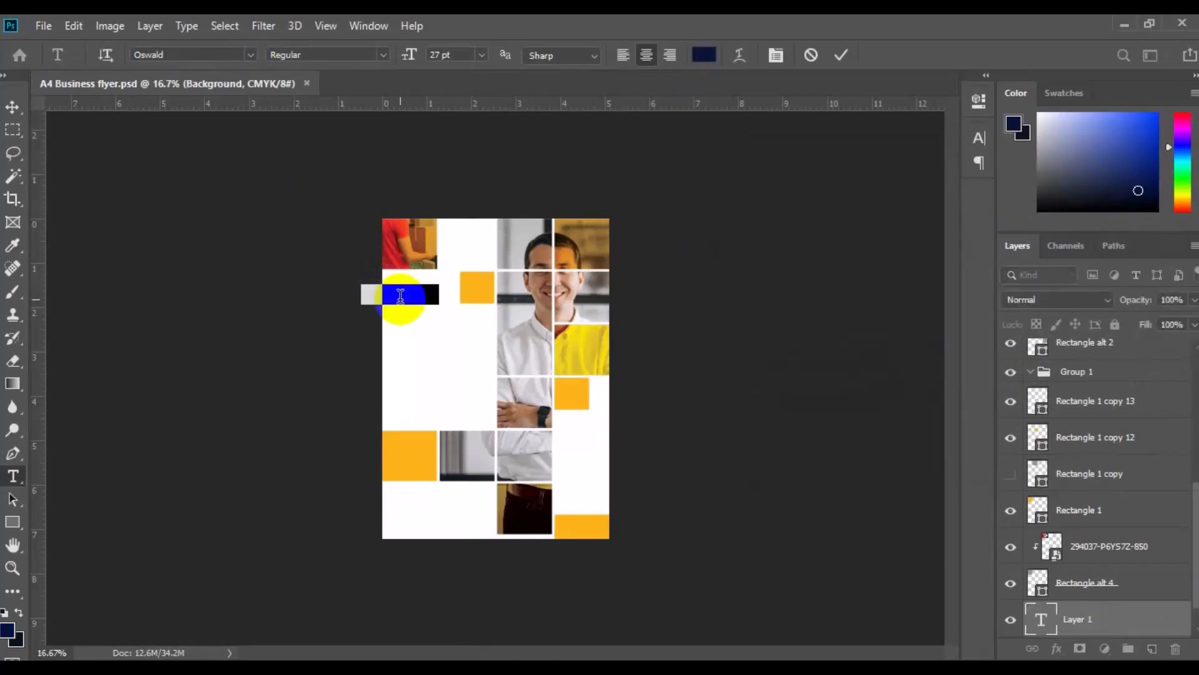
{"action": "left_click", "coordinate": [622, 55]}
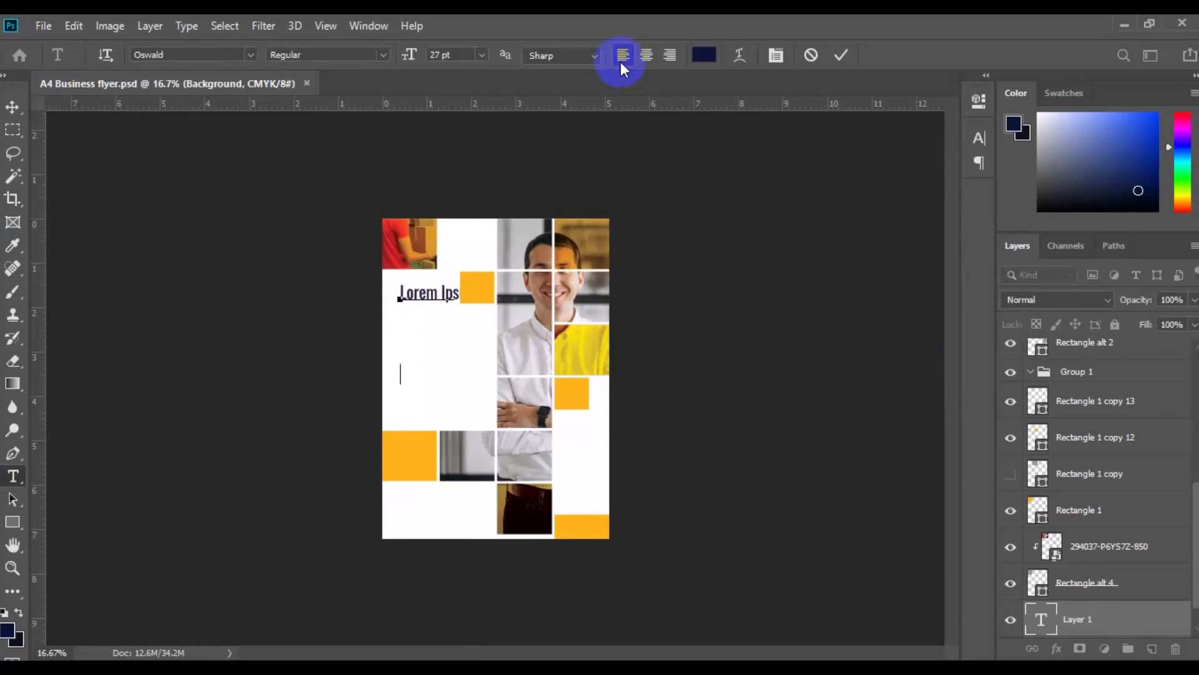
{"action": "type", "text": "WE HELP YOU TO GROW YOUR OWN BUSINESS"}
Set "YOUR OWN" in the heading to the Light style and "GROW" to a bolder Oswald style.
{"action": "key", "text": "ctrl+plus"}
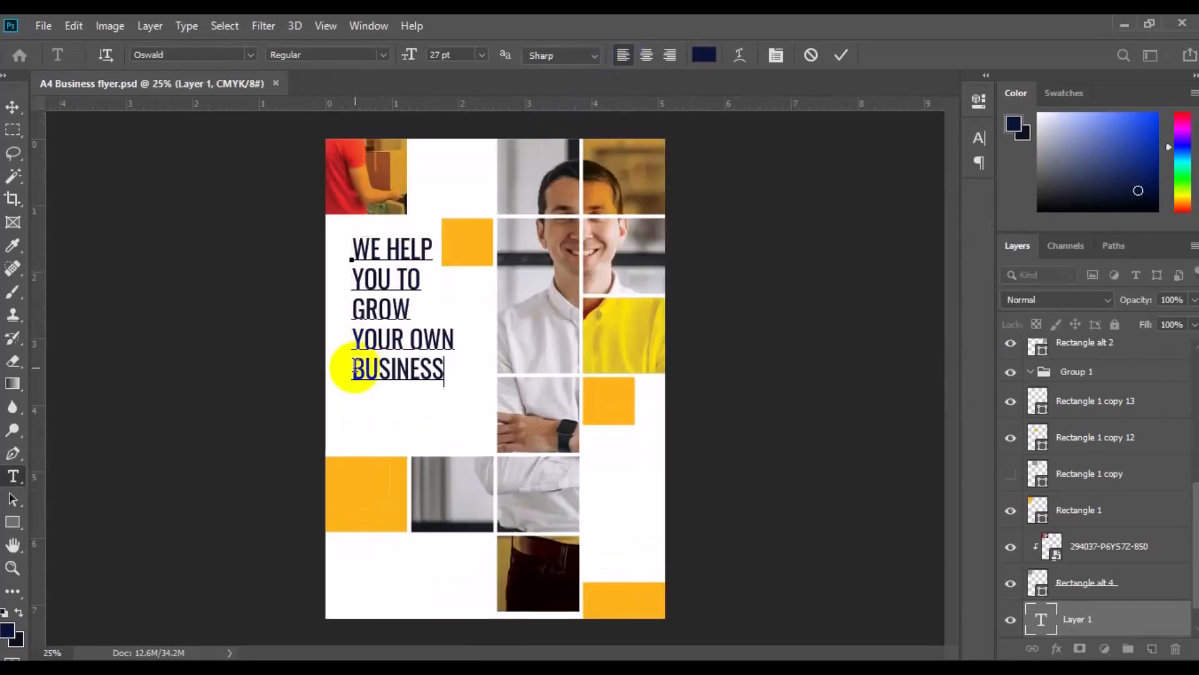
{"action": "triple_click", "coordinate": [358, 341]}
{"action": "left_click", "coordinate": [382, 55]}
{"action": "left_click", "coordinate": [362, 85]}
{"action": "triple_click", "coordinate": [380, 306]}
{"action": "left_click", "coordinate": [382, 55]}
{"action": "left_click", "coordinate": [369, 124]}
Set the words "WE" and "YOU TO" in the heading to the Light style.
{"action": "left_click_drag", "start_coordinate": [387, 250], "coordinate": [392, 250]}
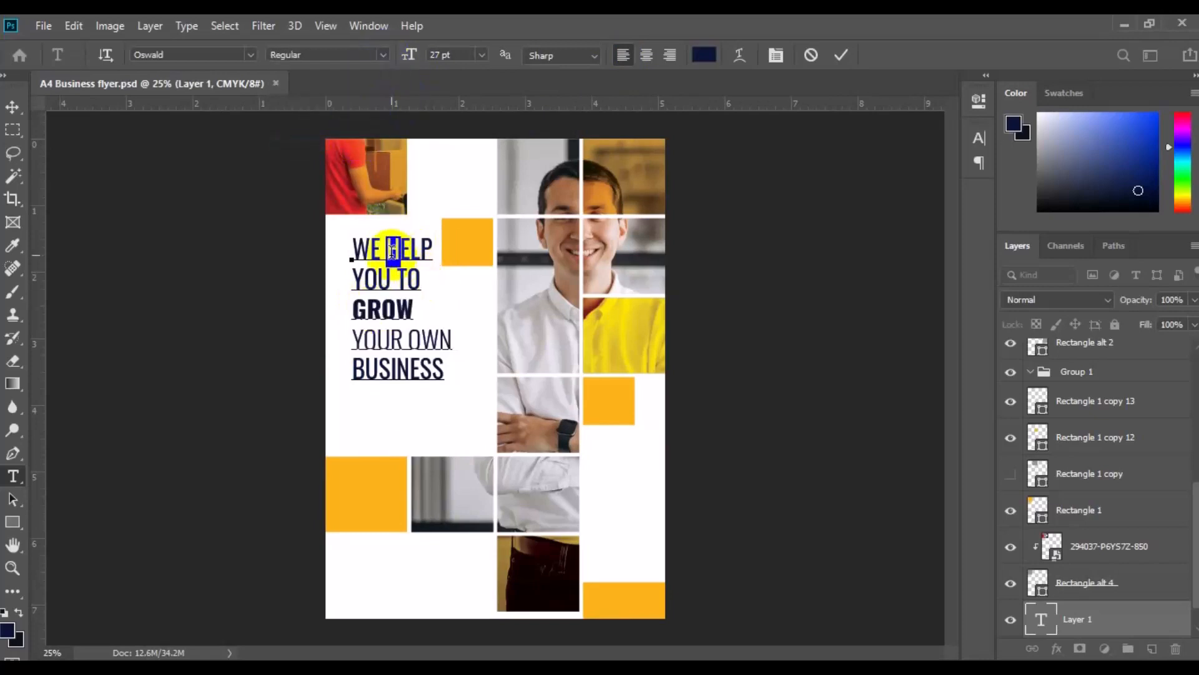
{"action": "double_click", "coordinate": [378, 250]}
{"action": "left_click", "coordinate": [382, 55]}
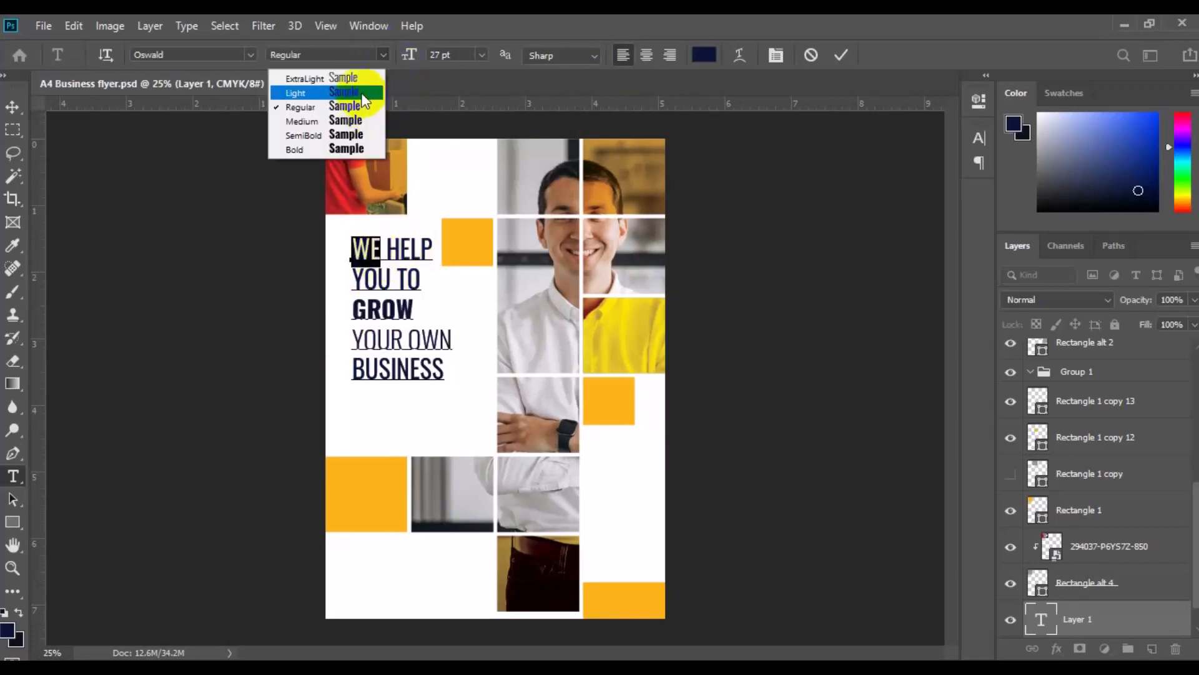
{"action": "left_click", "coordinate": [362, 84]}
{"action": "left_click_drag", "start_coordinate": [353, 279], "coordinate": [420, 279]}
{"action": "left_click", "coordinate": [383, 55]}
{"action": "left_click", "coordinate": [369, 86]}
Finish editing the heading and shift it slightly up and towards the flyer's left edge.
{"action": "left_click", "coordinate": [12, 107]}
{"action": "left_click", "coordinate": [468, 270]}
{"action": "left_click_drag", "start_coordinate": [401, 258], "coordinate": [387, 252]}
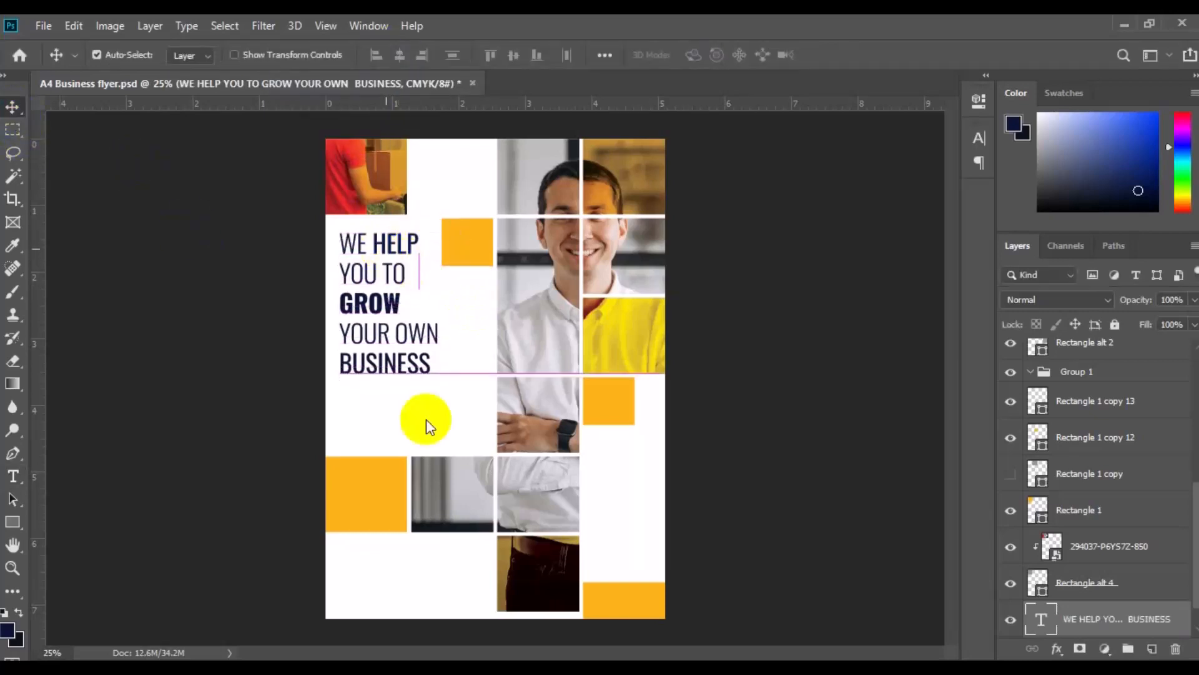
Create a new layer and set the Type tool to Roboto Medium.
{"action": "left_click", "coordinate": [1152, 649]}
{"action": "key", "text": "t"}
{"action": "left_click", "coordinate": [173, 56]}
{"action": "type", "text": "roboto"}
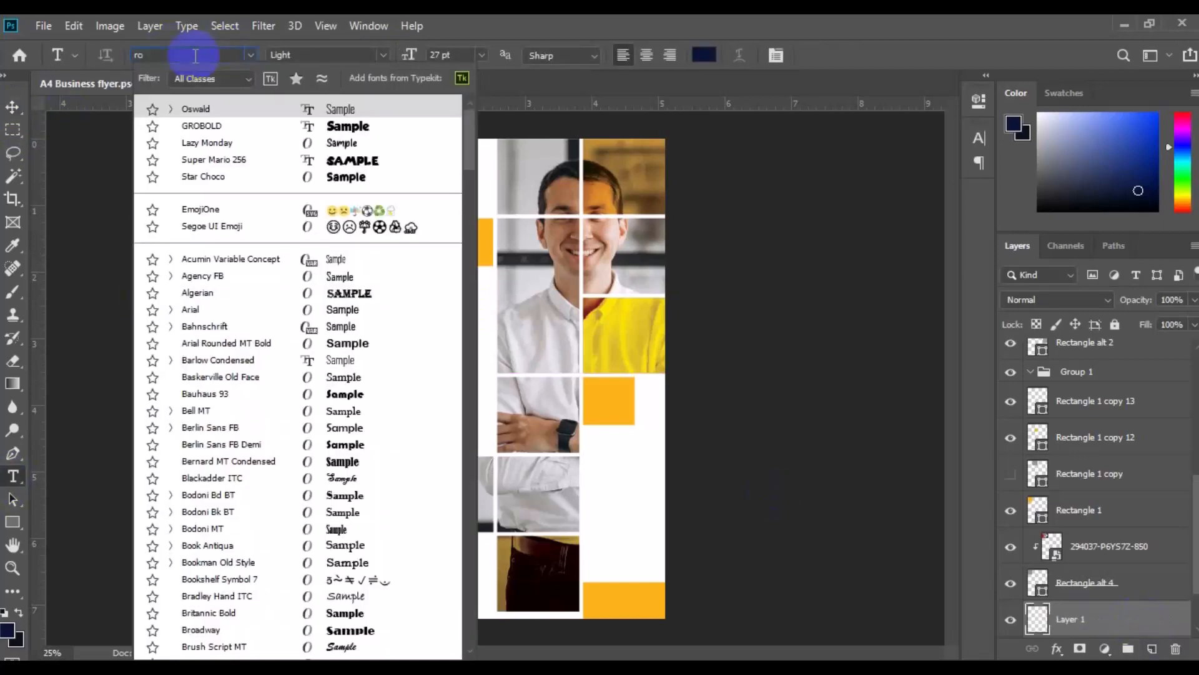
{"action": "left_click", "coordinate": [225, 128]}
{"action": "left_click", "coordinate": [382, 55]}
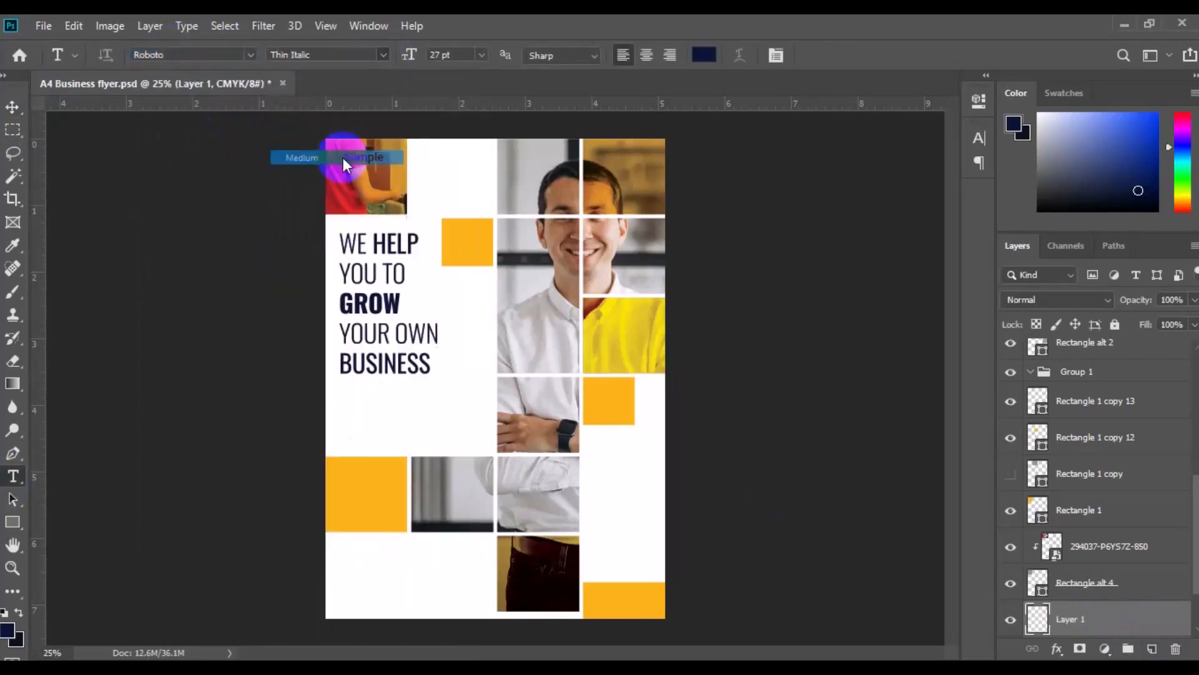
{"action": "left_click", "coordinate": [312, 156]}
Add the text "About Us" at 12 pt below the heading.
{"action": "left_click", "coordinate": [348, 412]}
{"action": "left_click", "coordinate": [482, 55]}
{"action": "left_click", "coordinate": [477, 168]}
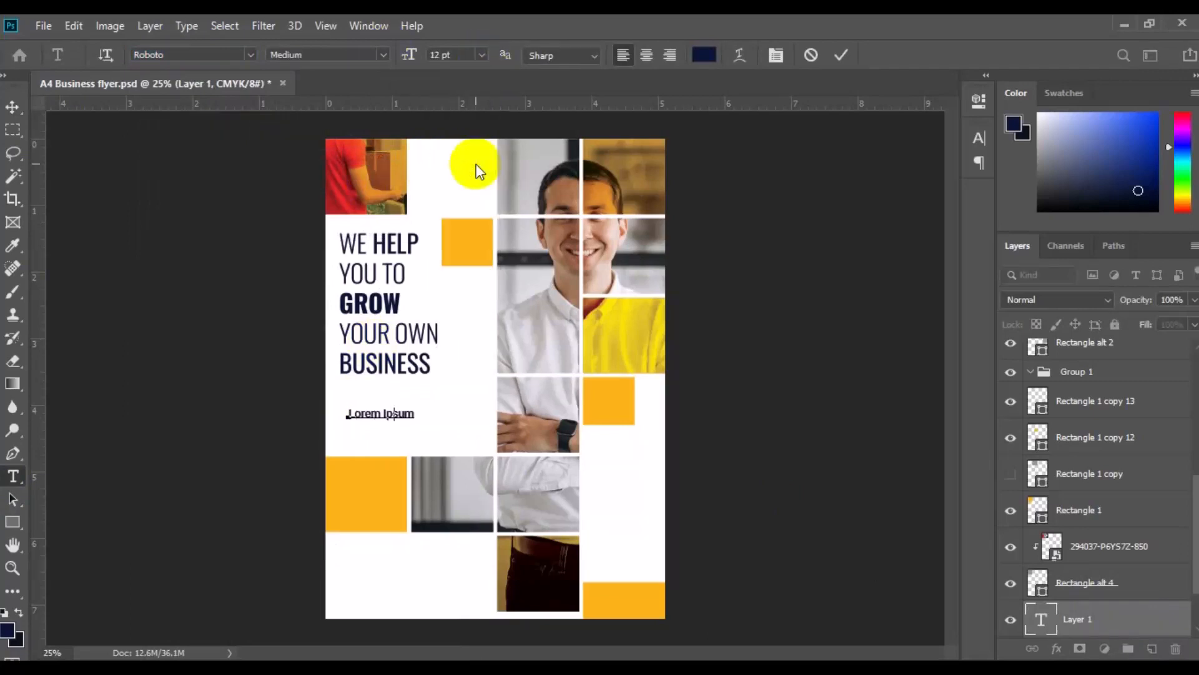
{"action": "type", "text": "About Us"}
Colour "About Us" with the orange sampled from the small upper rectangle and move it directly beneath the heading, aligned with its left edge.
{"action": "key", "text": "ctrl+a"}
{"action": "left_click", "coordinate": [704, 54]}
{"action": "left_click", "coordinate": [466, 251]}
{"action": "left_click", "coordinate": [1136, 174]}
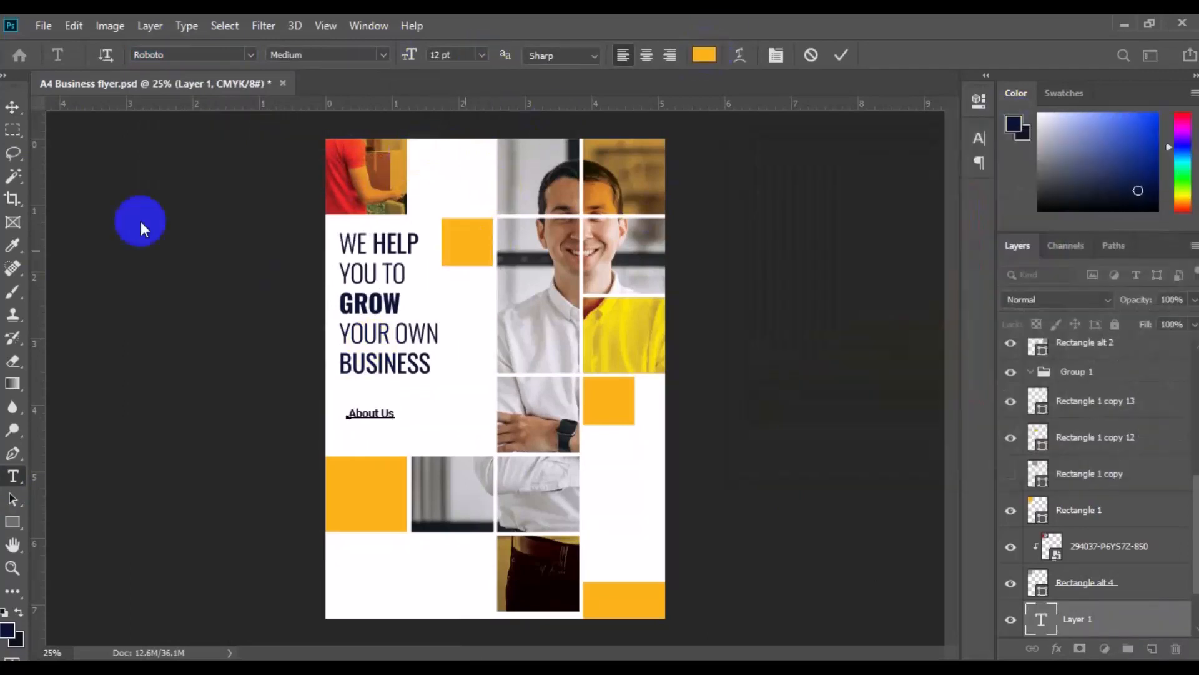
{"action": "left_click", "coordinate": [12, 107]}
{"action": "left_click_drag", "start_coordinate": [347, 402], "coordinate": [347, 383]}
On a new layer, set the text colour to 0a1338 sampled from the heading and draw a paragraph text box below "About Us".
{"action": "left_click", "coordinate": [13, 476]}
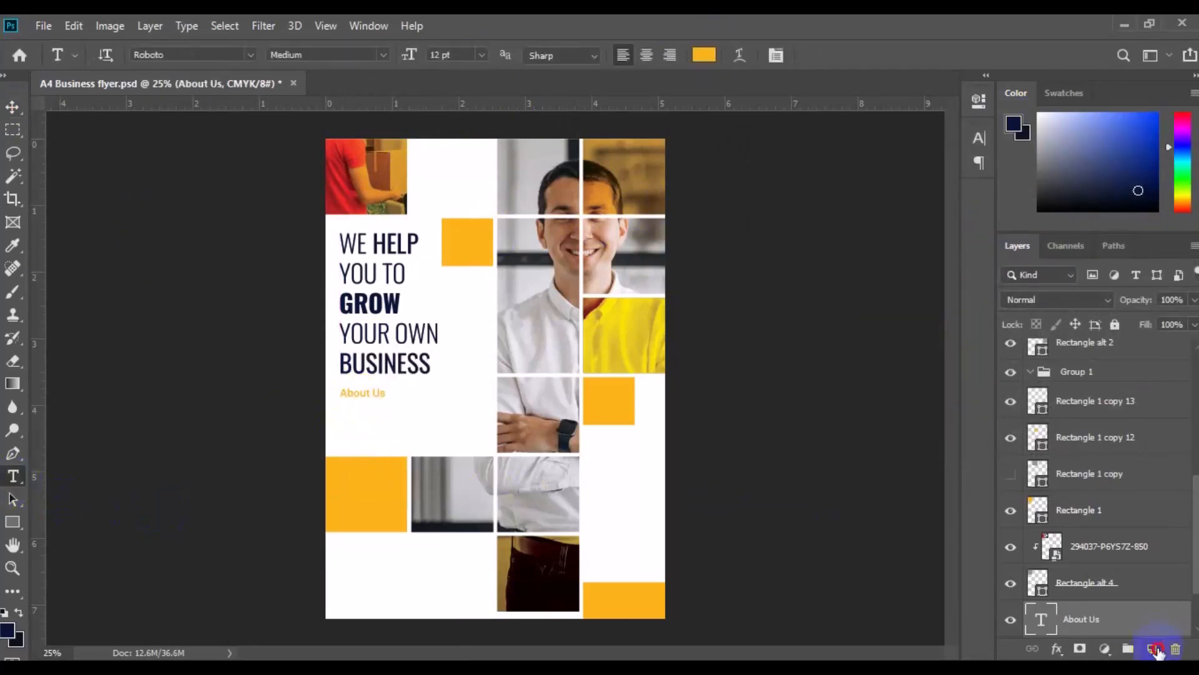
{"action": "left_click", "coordinate": [345, 420]}
{"action": "left_click", "coordinate": [704, 54]}
{"action": "left_click", "coordinate": [365, 293]}
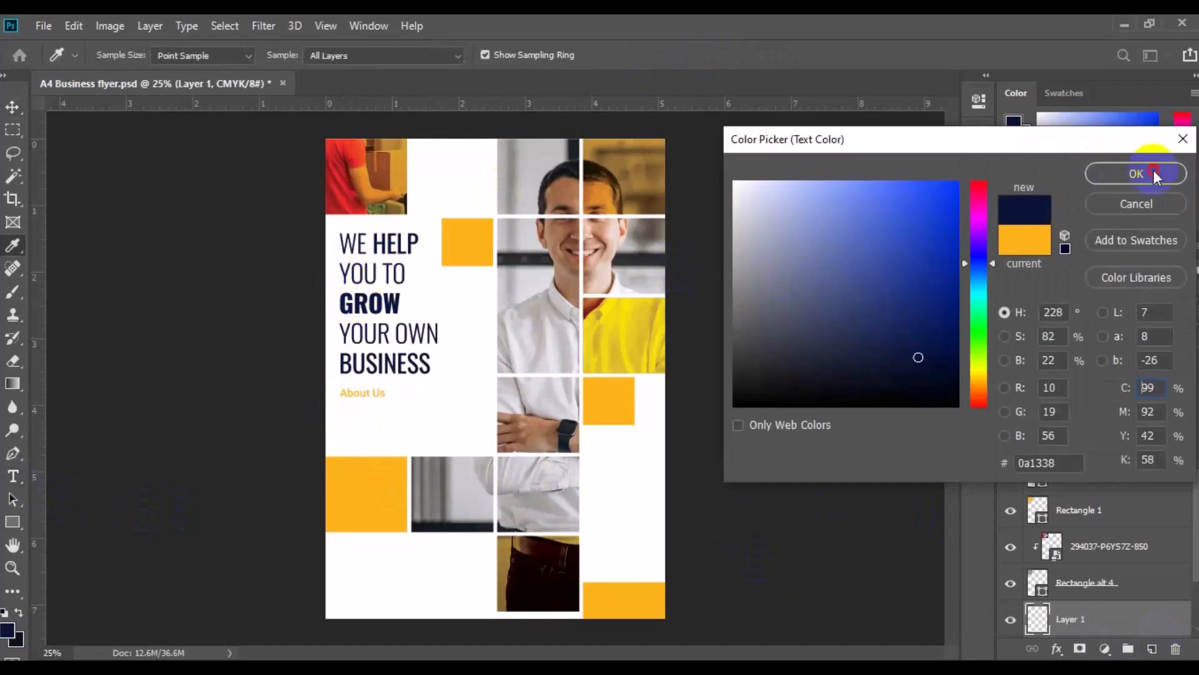
{"action": "left_click", "coordinate": [1137, 173]}
{"action": "left_click_drag", "start_coordinate": [341, 409], "coordinate": [488, 442]}
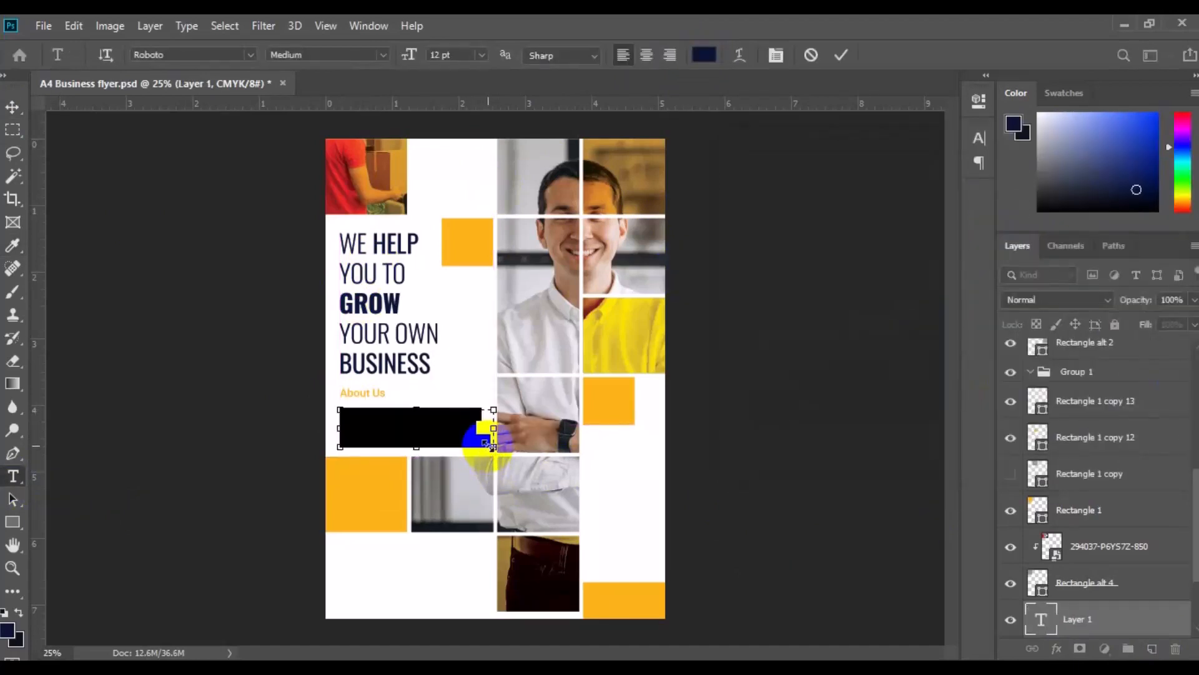
Set the placeholder paragraph below "About Us" to Roboto Regular at 8 pt.
{"action": "left_click", "coordinate": [481, 55]}
{"action": "left_click", "coordinate": [453, 105]}
{"action": "left_click", "coordinate": [383, 55]}
{"action": "left_click", "coordinate": [374, 125]}
{"action": "left_click", "coordinate": [481, 445]}
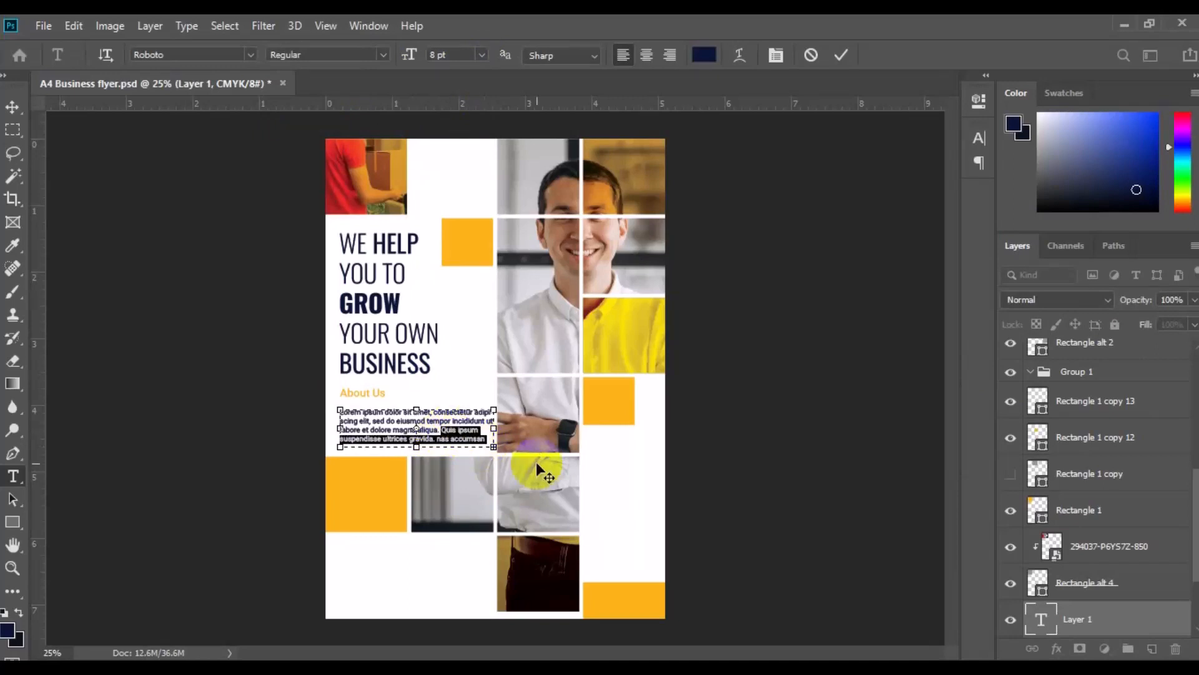
Trim the placeholder paragraph below "About Us" so it ends at "magna aliqua.".
{"action": "key", "text": "ctrl+shift+Left"}
{"action": "key", "text": "ctrl+shift+Left"}
{"action": "key", "text": "ctrl+shift+Left"}
{"action": "key", "text": "ctrl+shift+Left"}
{"action": "key", "text": "ctrl+shift+Left"}
{"action": "key", "text": "BackSpace"}
{"action": "key", "text": "ctrl+shift+Left"}
{"action": "key", "text": "ctrl+shift+Left"}
{"action": "key", "text": "BackSpace"}
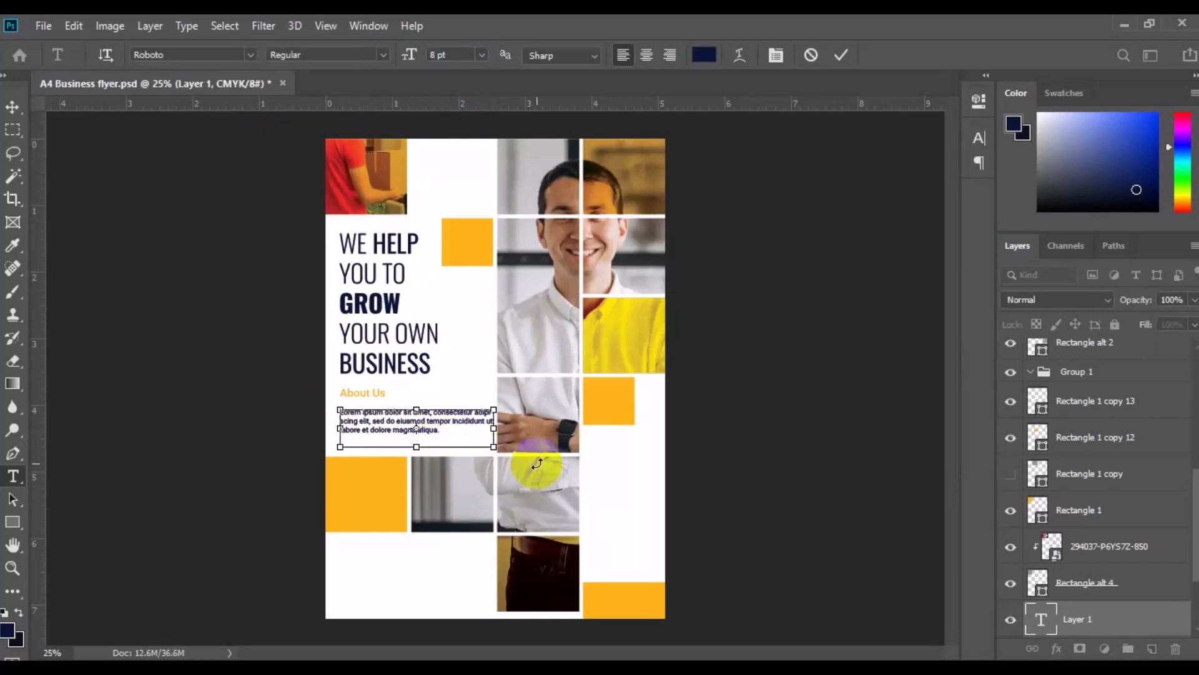
Justify the "About Us" paragraph with its last line left-aligned and move it directly beneath the "About Us" title.
{"action": "key", "text": "ctrl+a"}
{"action": "key", "text": "ctrl+t"}
{"action": "left_click", "coordinate": [855, 130]}
{"action": "left_click", "coordinate": [864, 162]}
{"action": "left_click", "coordinate": [13, 107]}
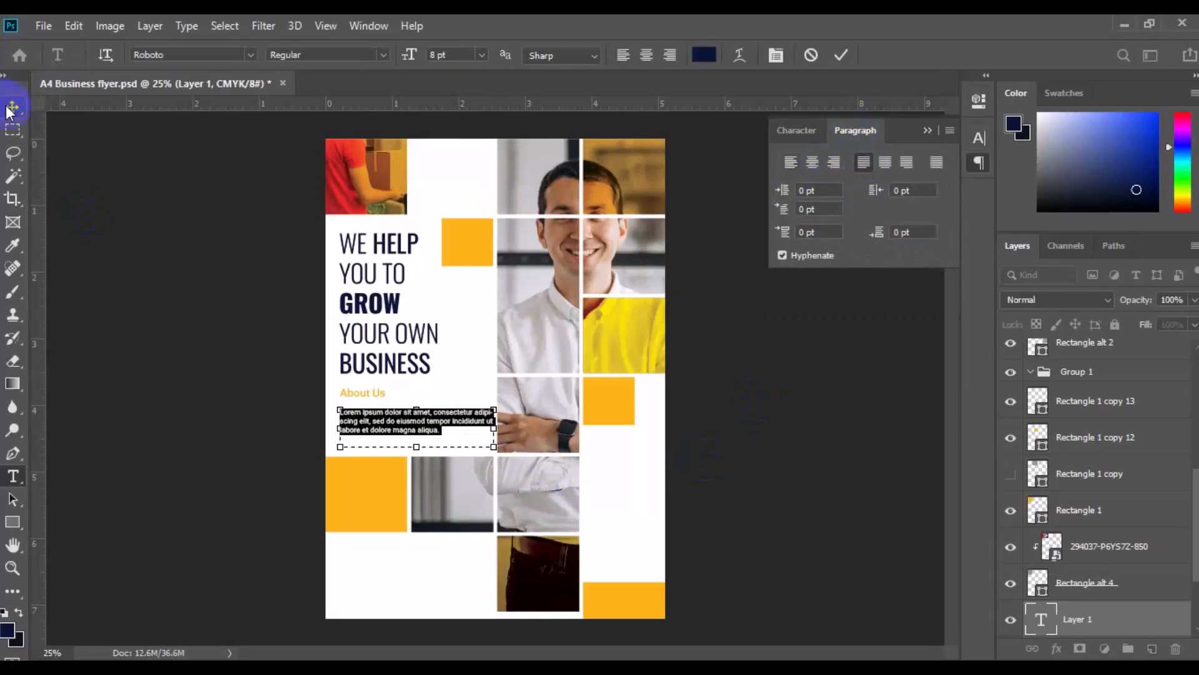
{"action": "left_click", "coordinate": [736, 510]}
{"action": "left_click_drag", "start_coordinate": [396, 429], "coordinate": [384, 419]}
Group "About Us" with its paragraph and align the group to the heading's left edge.
{"action": "scroll", "coordinate": [1172, 629], "scroll_direction": "down", "scroll_amount": 1}
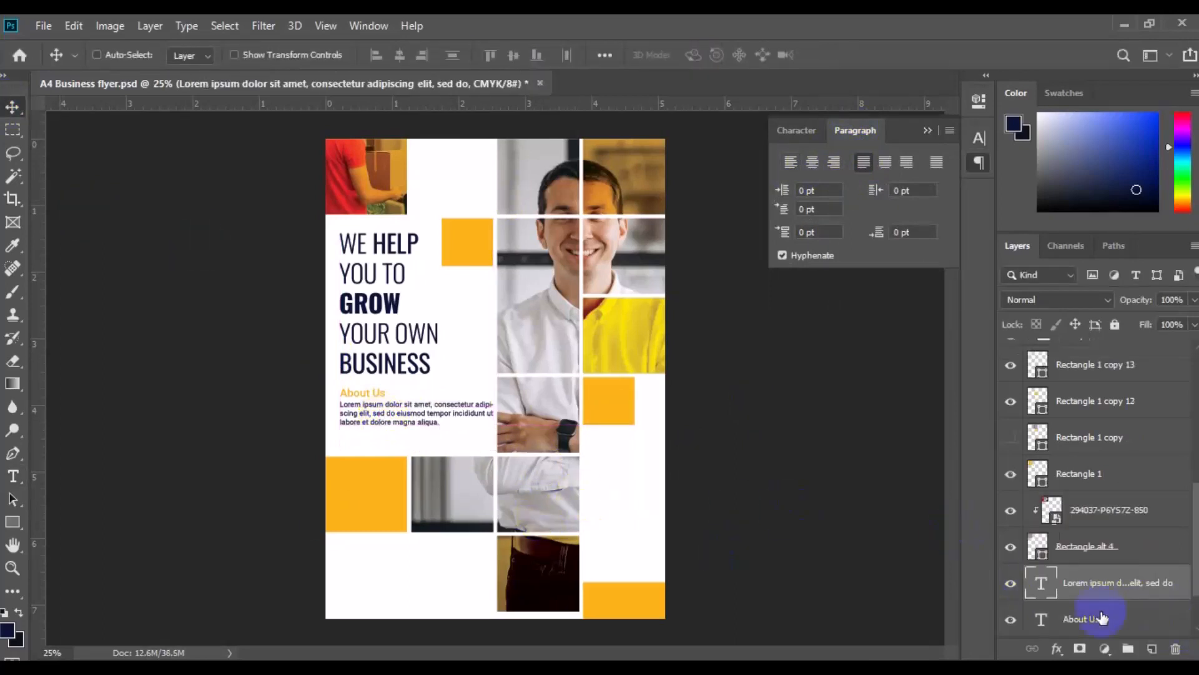
{"action": "left_click", "coordinate": [1101, 618], "text": "shift"}
{"action": "left_click", "coordinate": [1128, 648]}
{"action": "left_click", "coordinate": [1100, 605], "text": "shift"}
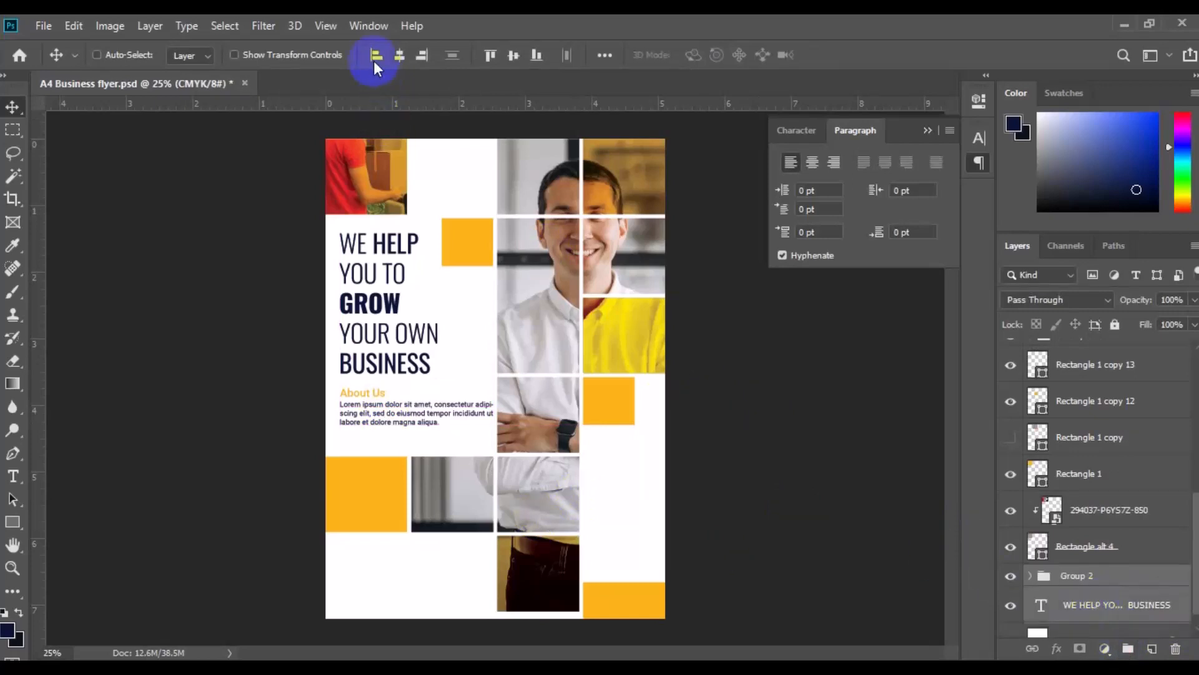
{"action": "left_click", "coordinate": [461, 189]}
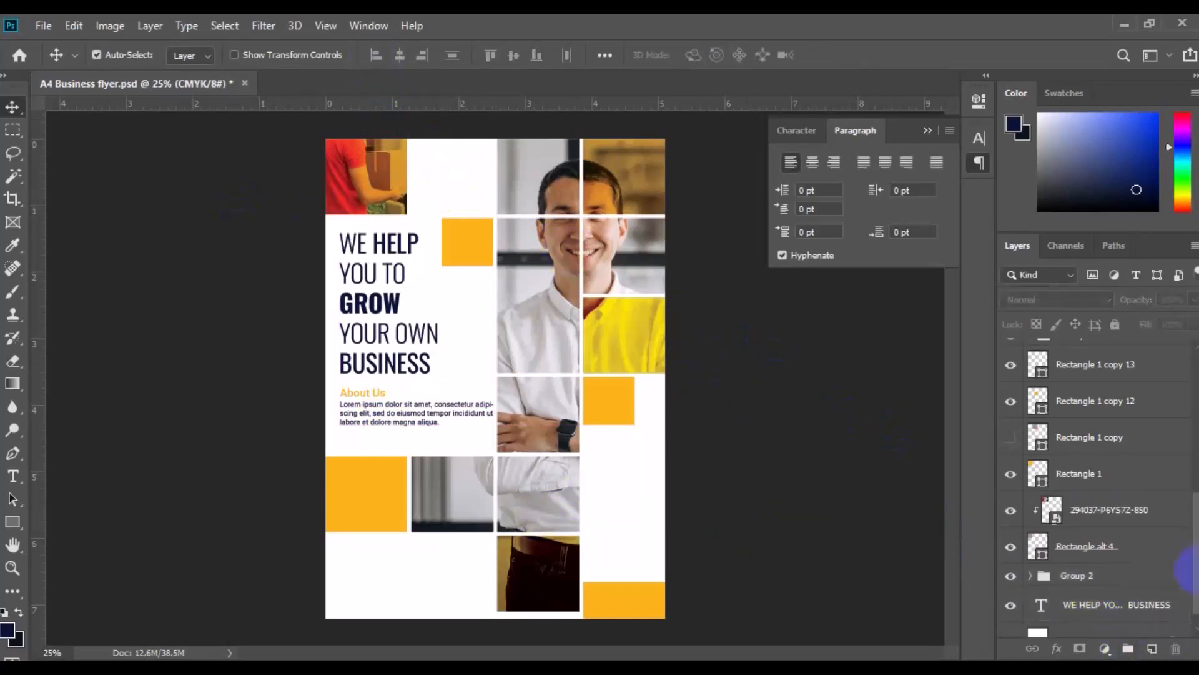
Show the grey rectangle above the heading and add "Let's Work Together" over it on a new layer, split over two lines.
{"action": "left_click", "coordinate": [1112, 618]}
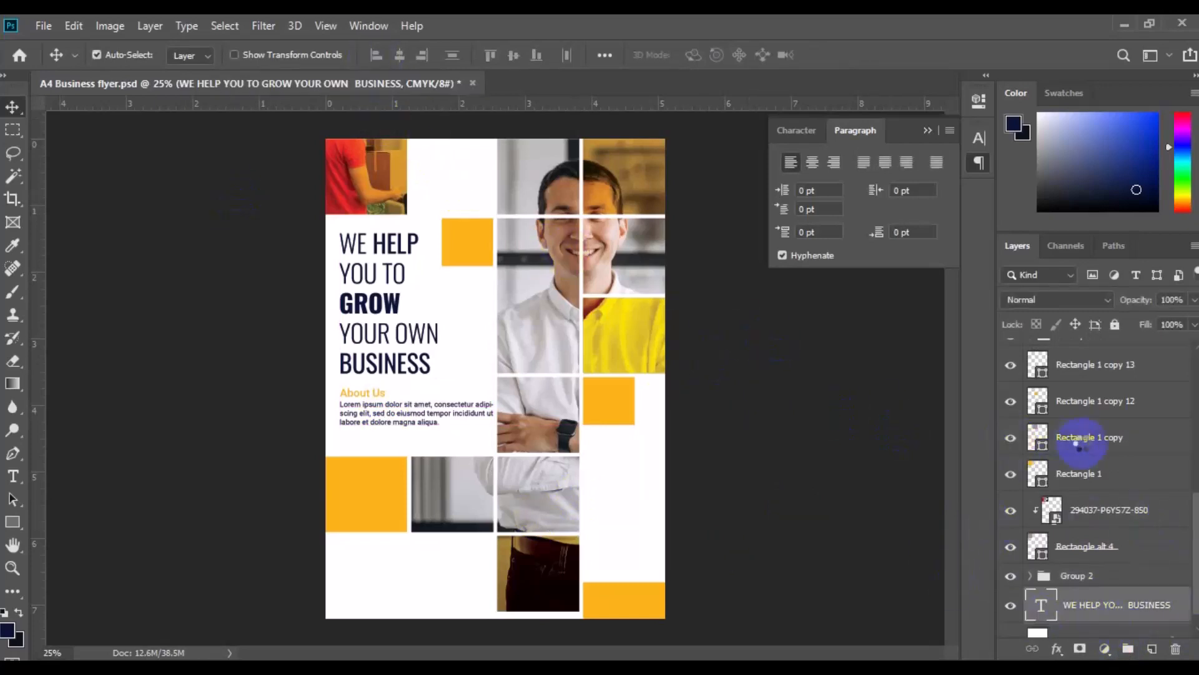
{"action": "left_click", "coordinate": [1076, 439]}
{"action": "left_click", "coordinate": [1151, 648]}
{"action": "key", "text": "t"}
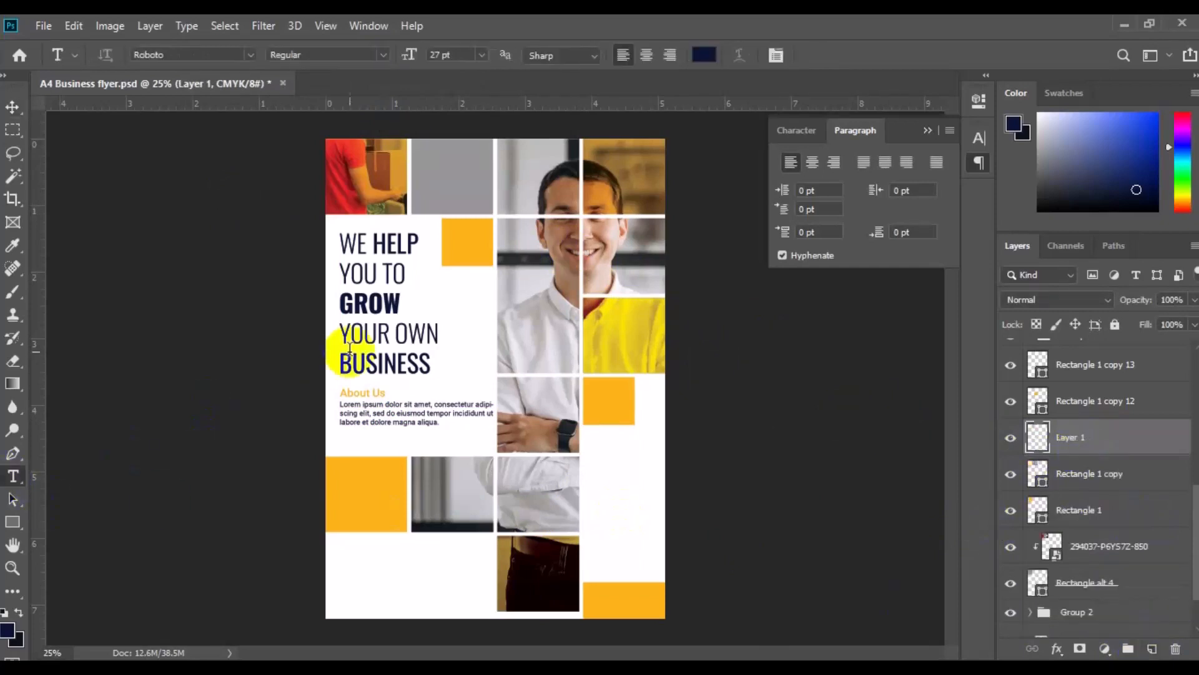
{"action": "left_click", "coordinate": [426, 166]}
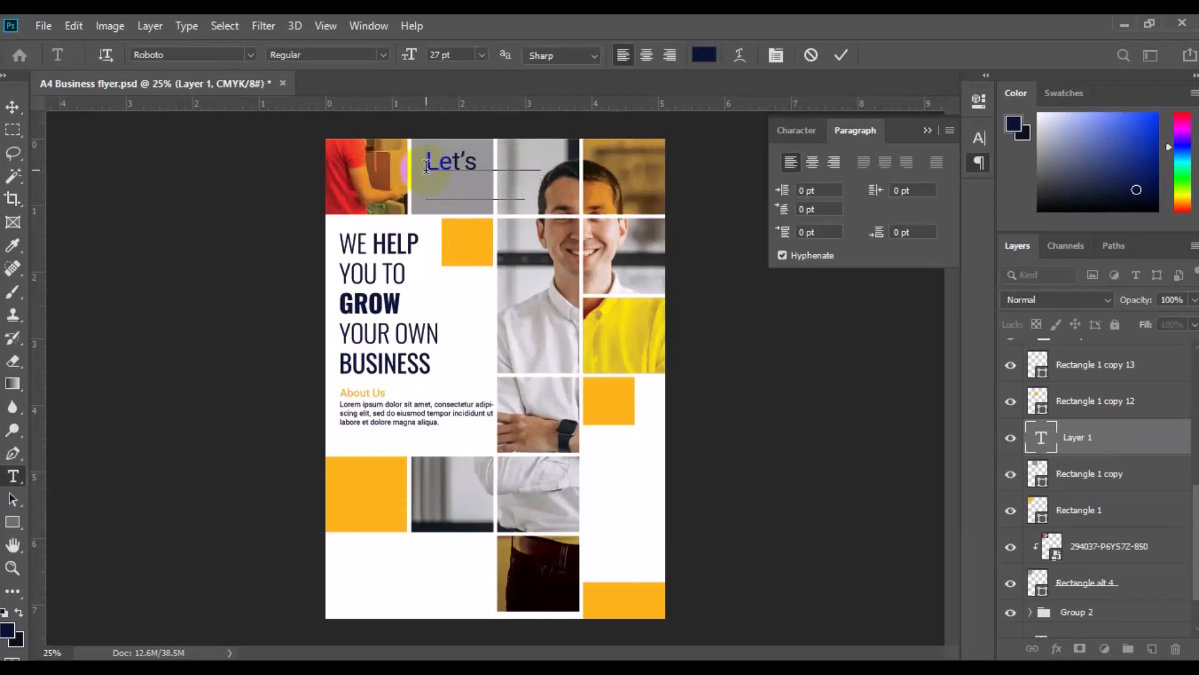
Set "Let's Work Together" to 15 pt and colour it fbb317, sampled from the small upper orange rectangle.
{"action": "key", "text": "ctrl+a"}
{"action": "left_click_drag", "start_coordinate": [406, 58], "coordinate": [399, 62]}
{"action": "left_click", "coordinate": [707, 59]}
{"action": "left_click", "coordinate": [466, 241]}
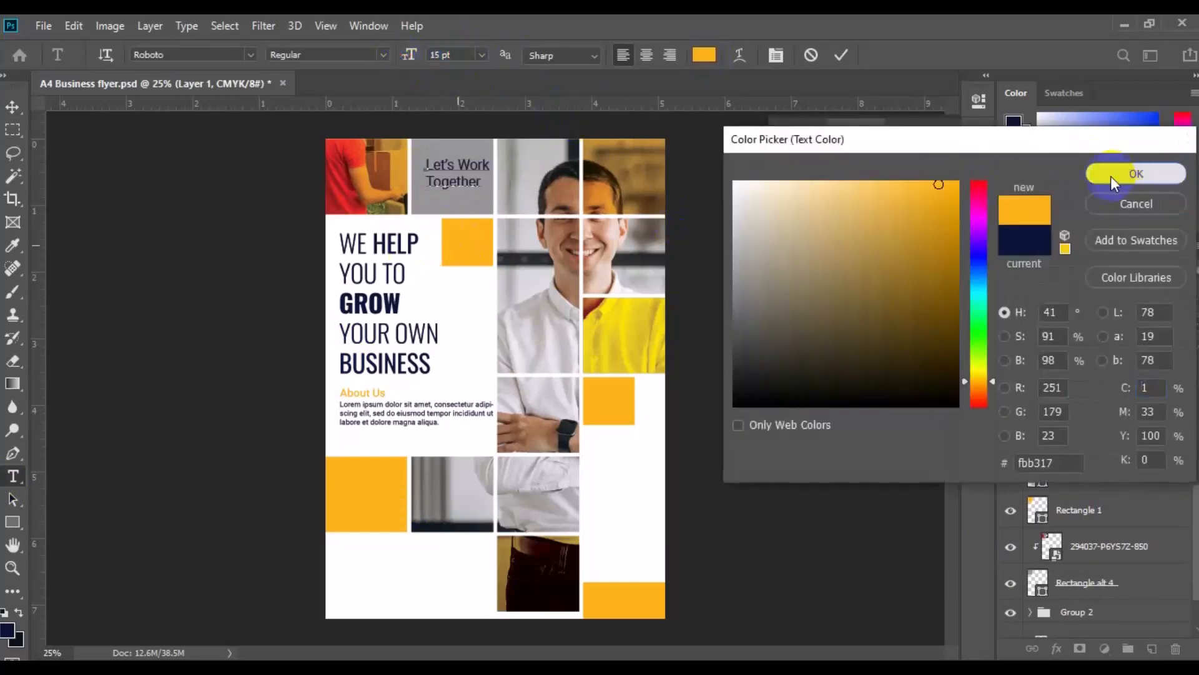
{"action": "left_click", "coordinate": [1116, 180]}
{"action": "key", "text": "ctrl+Return"}
Centre "Let's Work Together" horizontally on its rectangle, recolour that rectangle white sampled from the page, and save the document.
{"action": "key", "text": "v"}
{"action": "left_click", "coordinate": [1100, 492], "text": "shift"}
{"action": "left_click", "coordinate": [398, 59]}
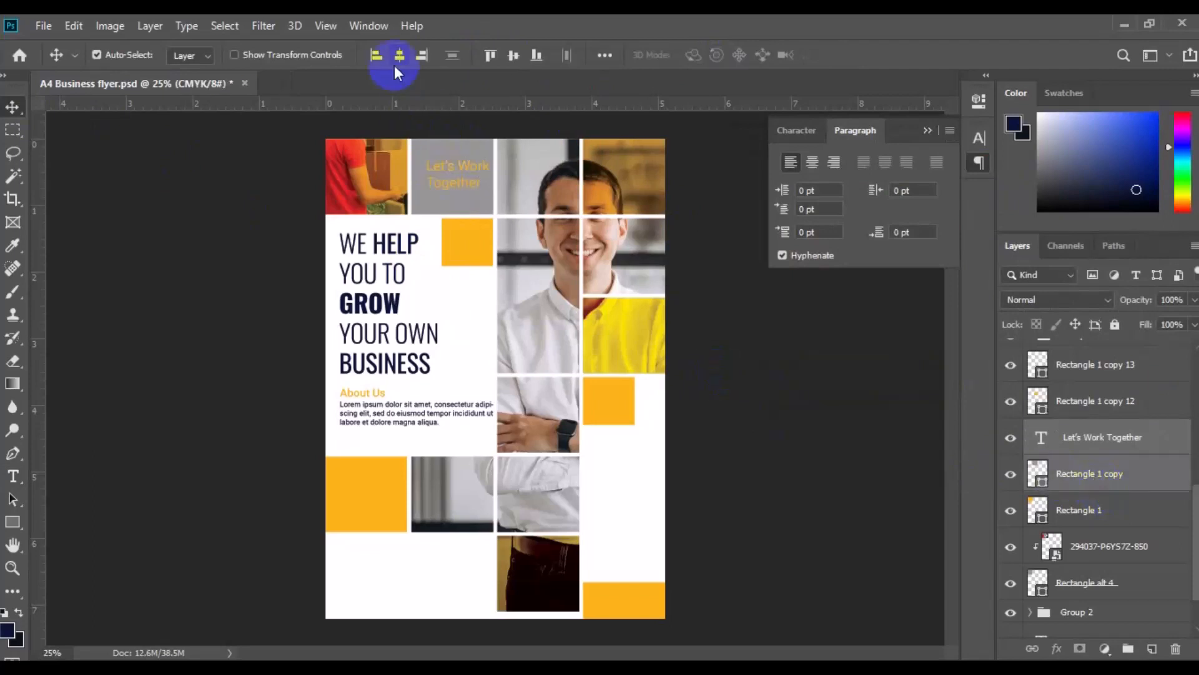
{"action": "double_click", "coordinate": [1038, 480]}
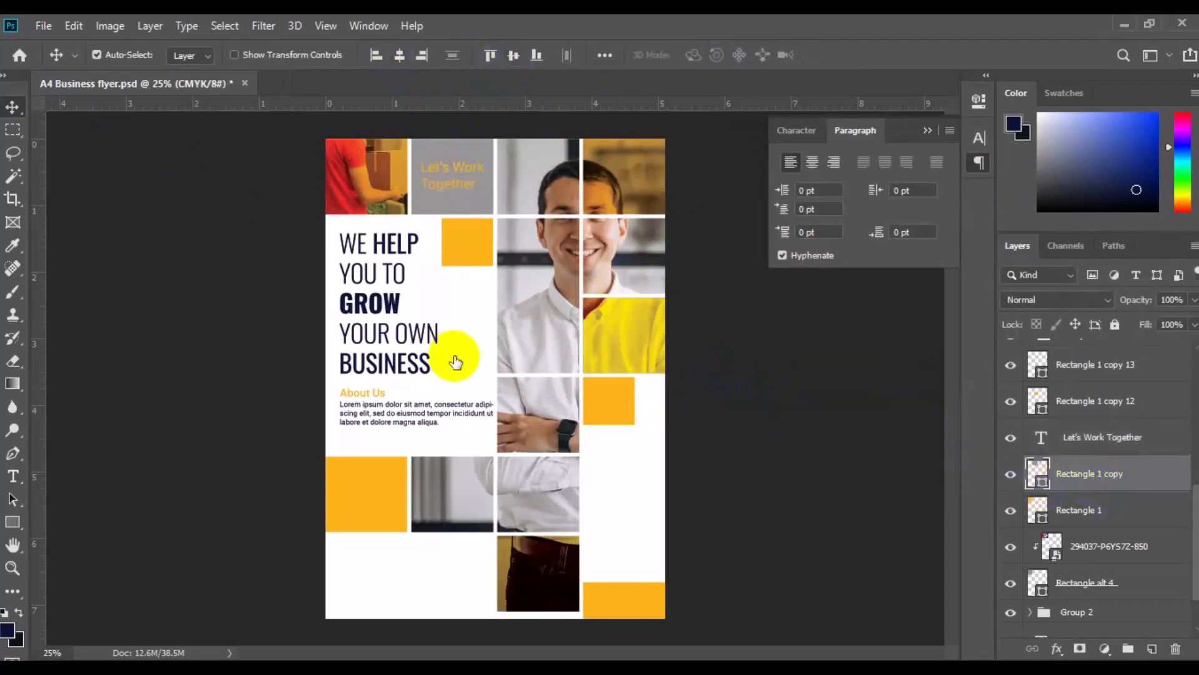
{"action": "left_click", "coordinate": [449, 359]}
{"action": "left_click", "coordinate": [1138, 173]}
{"action": "key", "text": "ctrl+s"}
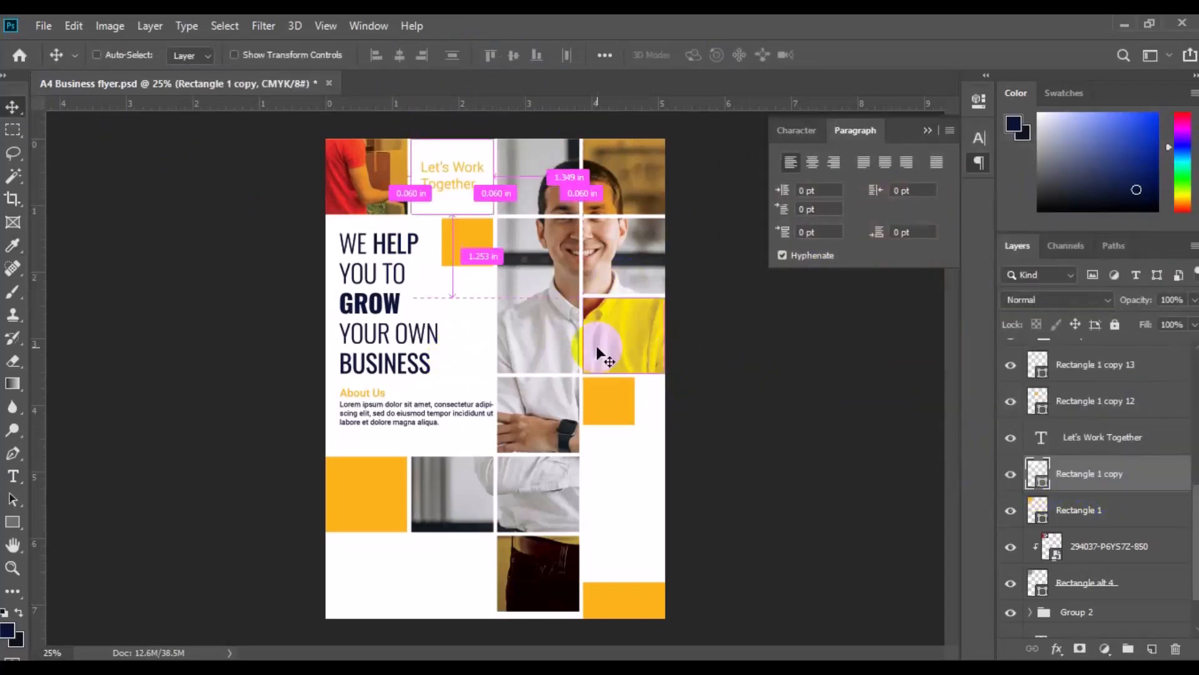
Add a fully justified 8 pt Roboto placeholder paragraph at the page's lower left, below the large orange rectangle, and nudge it upward.
{"action": "left_click", "coordinate": [424, 413]}
{"action": "left_click", "coordinate": [12, 476]}
{"action": "left_click", "coordinate": [1030, 590]}
{"action": "left_click", "coordinate": [1030, 590]}
{"action": "left_click", "coordinate": [1156, 619]}
{"action": "left_click_drag", "start_coordinate": [339, 567], "coordinate": [492, 609]}
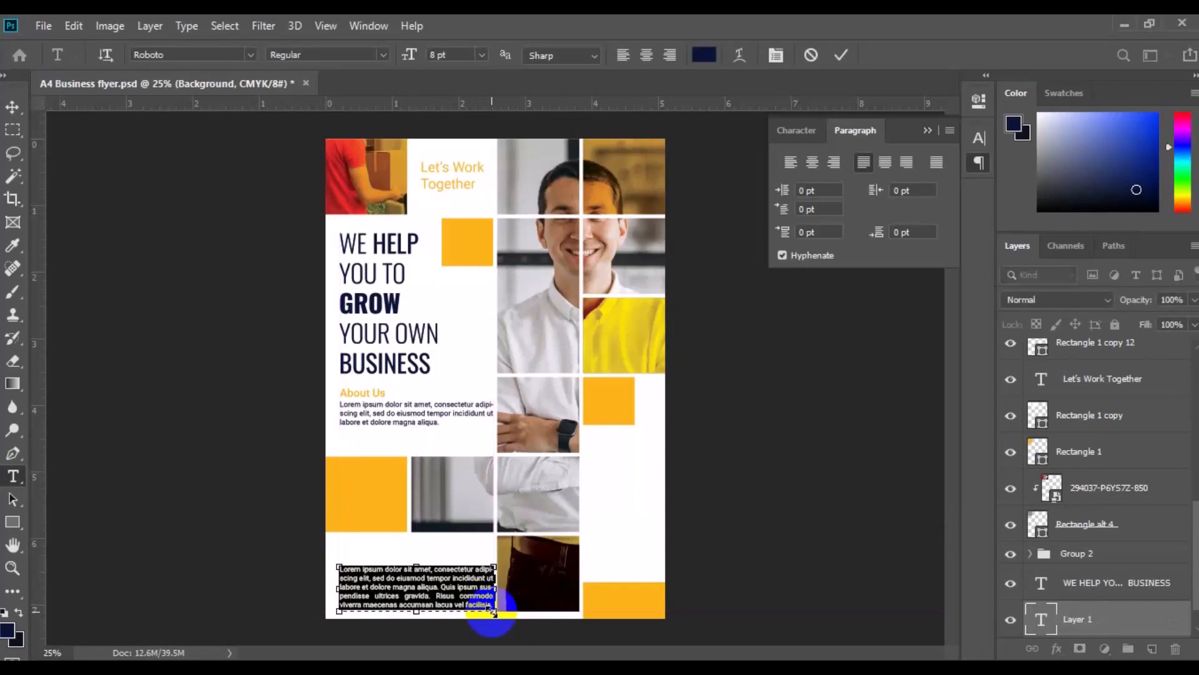
{"action": "left_click", "coordinate": [12, 106]}
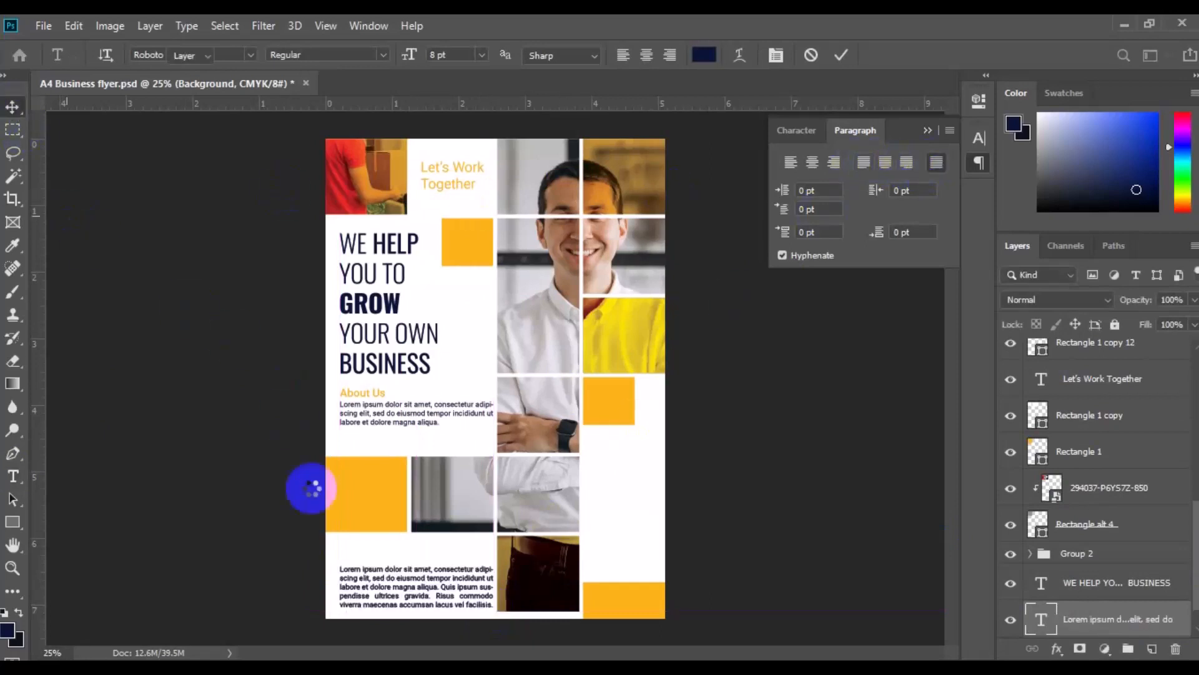
{"action": "left_click_drag", "start_coordinate": [420, 578], "coordinate": [419, 574]}
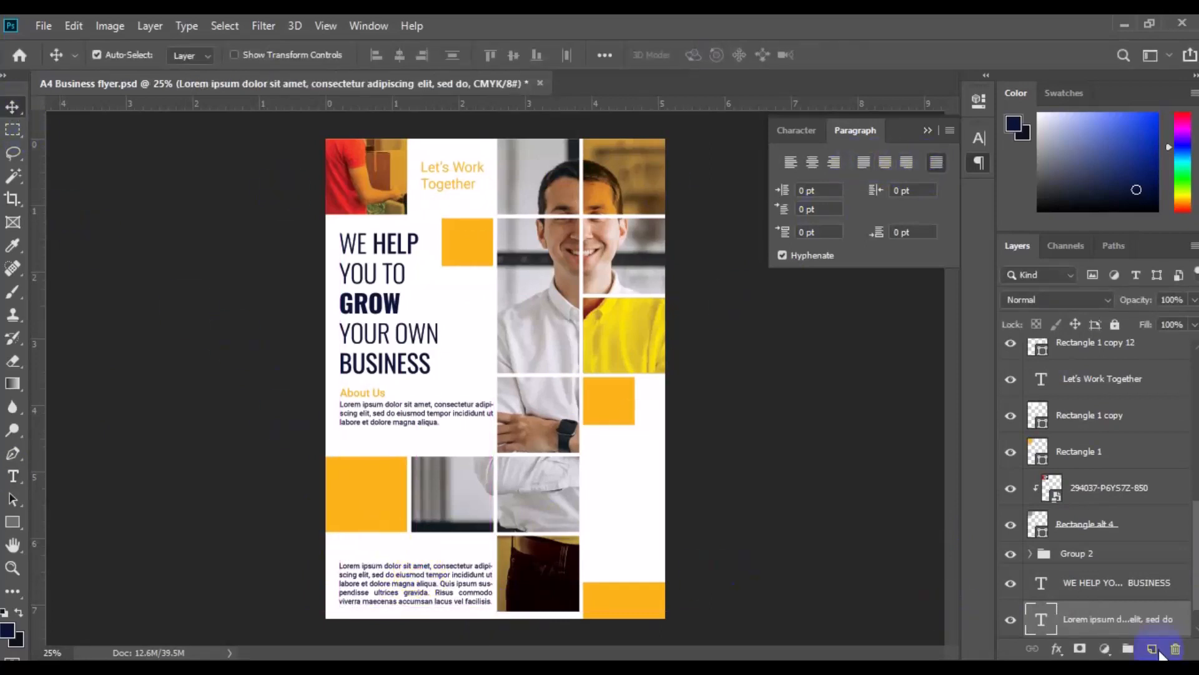
Create a new layer and set the text style to Oswald Regular, 14 pt, in the orange of the small upper rectangle.
{"action": "left_click", "coordinate": [1152, 649]}
{"action": "key", "text": "t"}
{"action": "left_click", "coordinate": [252, 56]}
{"action": "left_click", "coordinate": [245, 120]}
{"action": "left_click", "coordinate": [482, 55]}
{"action": "left_click", "coordinate": [478, 176]}
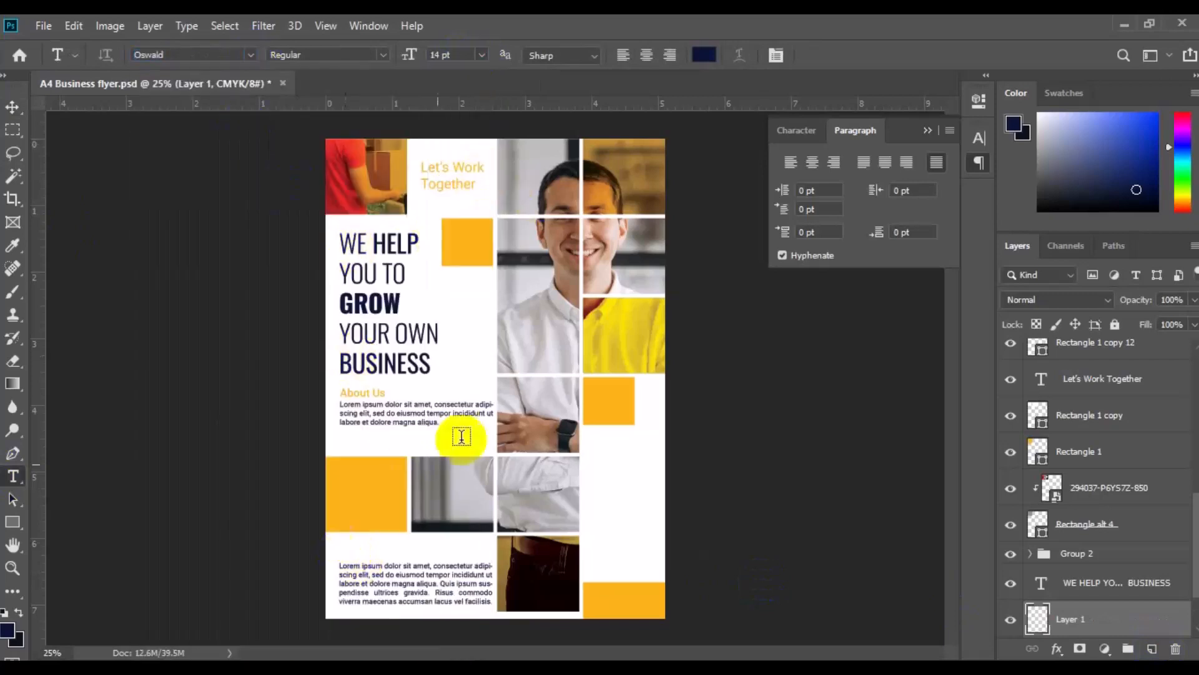
{"action": "left_click", "coordinate": [702, 55]}
{"action": "left_click", "coordinate": [472, 243]}
{"action": "left_click", "coordinate": [1135, 174]}
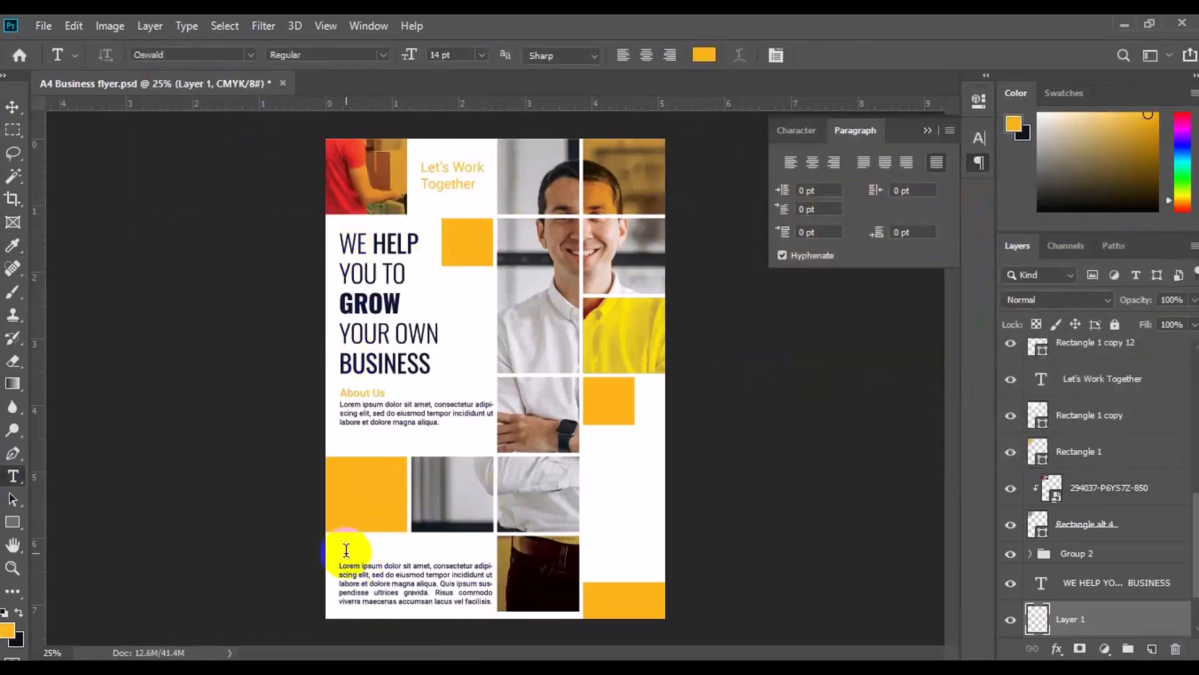
Add the left-aligned title "STRATEGY DEVELOPMENT" above the lower-left paragraph.
{"action": "left_click", "coordinate": [346, 550]}
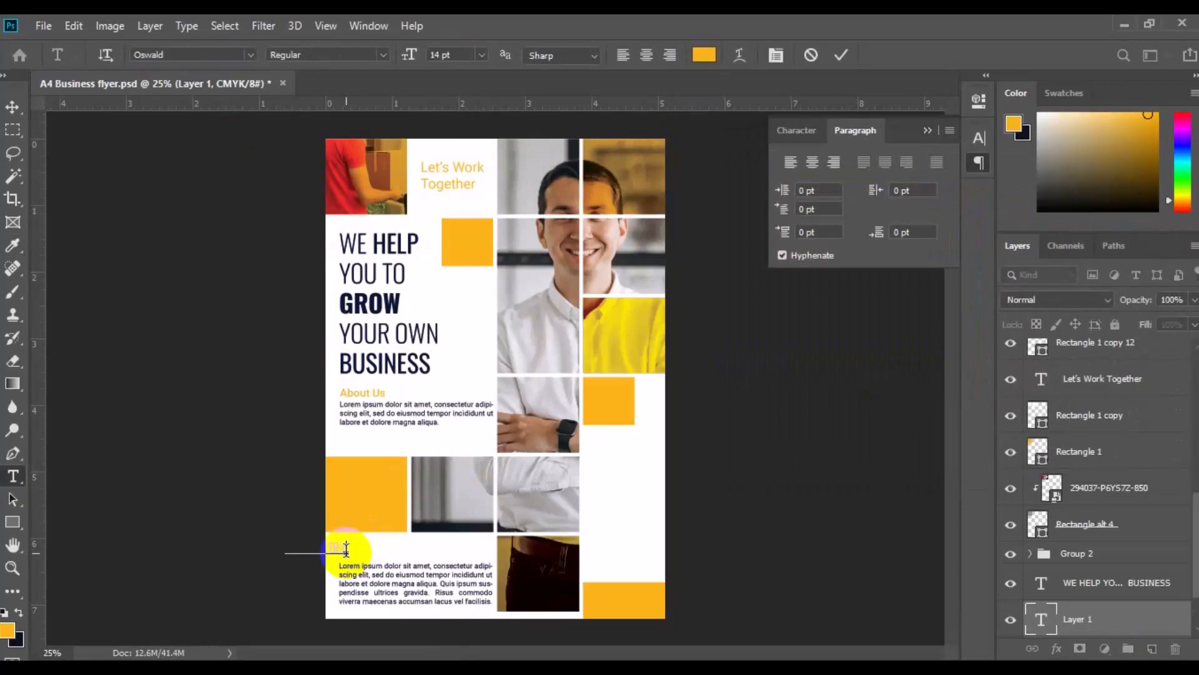
{"action": "key", "text": "ctrl+a"}
{"action": "left_click", "coordinate": [625, 58]}
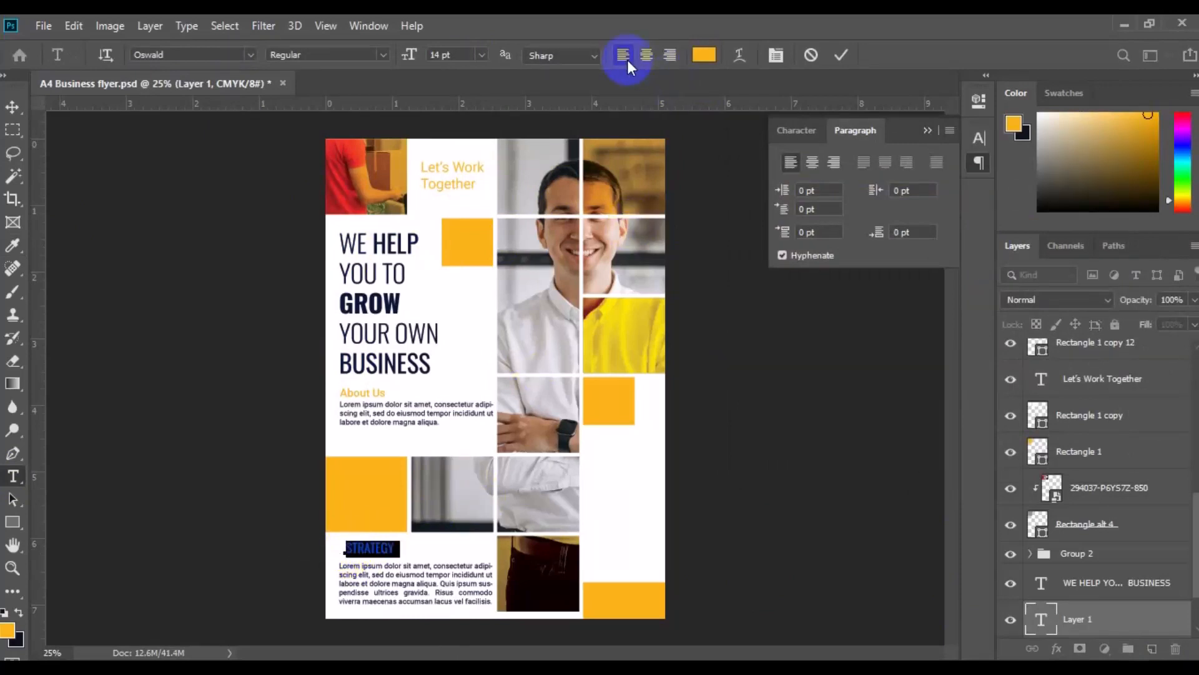
{"action": "type", "text": "DEVELOPMENT"}
{"action": "left_click", "coordinate": [285, 486], "text": "ctrl"}
Set "STRATEGY DEVELOPMENT" to SemiBold and move it left so it sits just above its paragraph.
{"action": "left_click", "coordinate": [348, 550]}
{"action": "key", "text": "ctrl+a"}
{"action": "left_click", "coordinate": [375, 55]}
{"action": "left_click", "coordinate": [301, 129]}
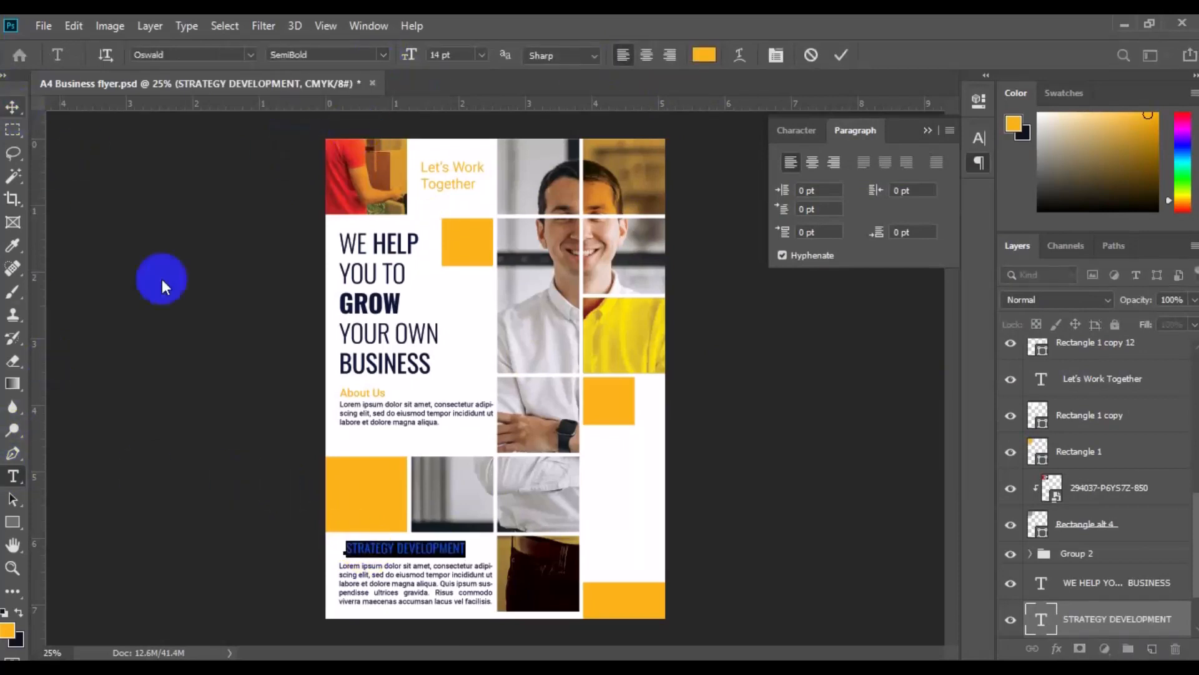
{"action": "left_click", "coordinate": [12, 107]}
{"action": "left_click_drag", "start_coordinate": [415, 549], "coordinate": [400, 550]}
Align the left edges of "STRATEGY DEVELOPMENT" and its paragraph and group the two layers.
{"action": "scroll", "coordinate": [1138, 584], "scroll_direction": "down", "scroll_amount": 2}
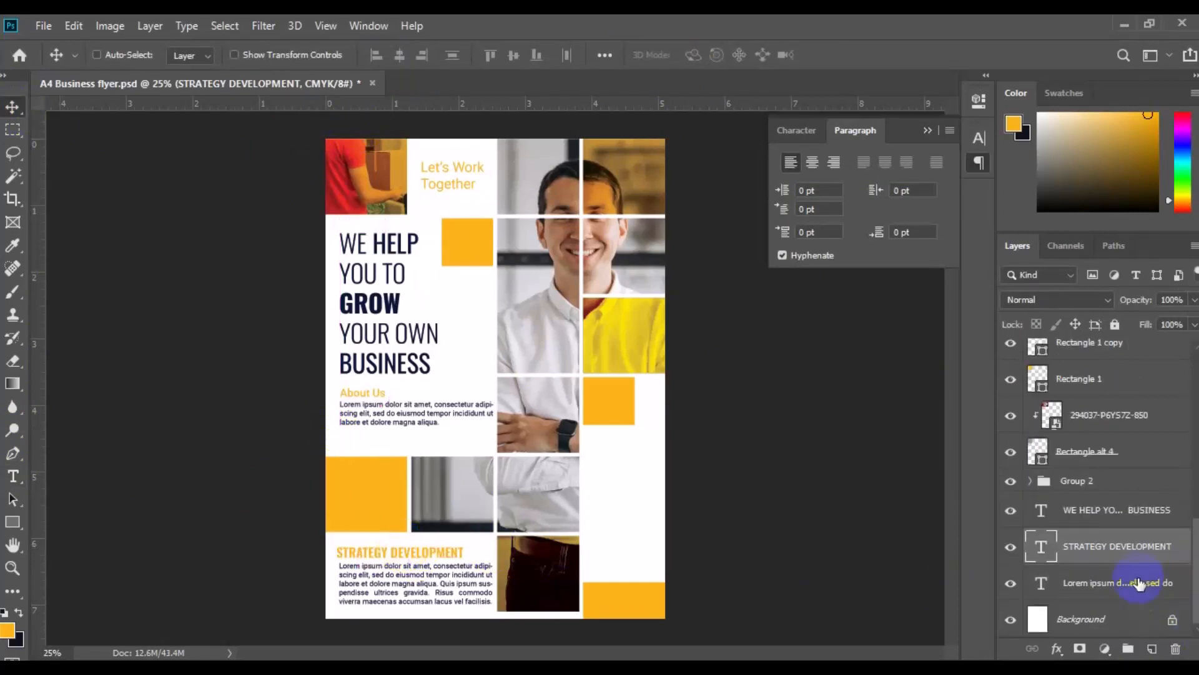
{"action": "left_click", "coordinate": [1138, 584], "text": "ctrl"}
{"action": "left_click", "coordinate": [375, 62]}
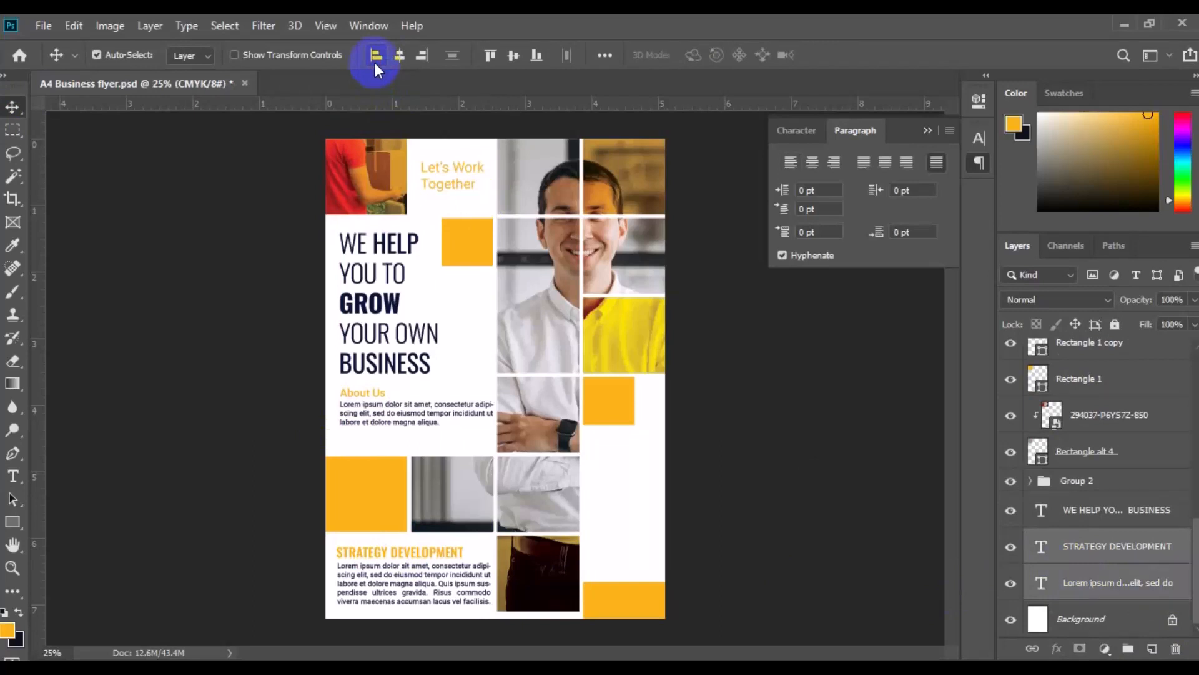
{"action": "key", "text": "ctrl+g"}
Left-align and group the "About Us" and "STRATEGY DEVELOPMENT" groups, and align the heading's left edge with them.
{"action": "left_click", "coordinate": [1055, 531], "text": "ctrl"}
{"action": "left_click", "coordinate": [376, 55]}
{"action": "left_click", "coordinate": [1128, 648]}
{"action": "left_click", "coordinate": [1100, 591], "text": "ctrl"}
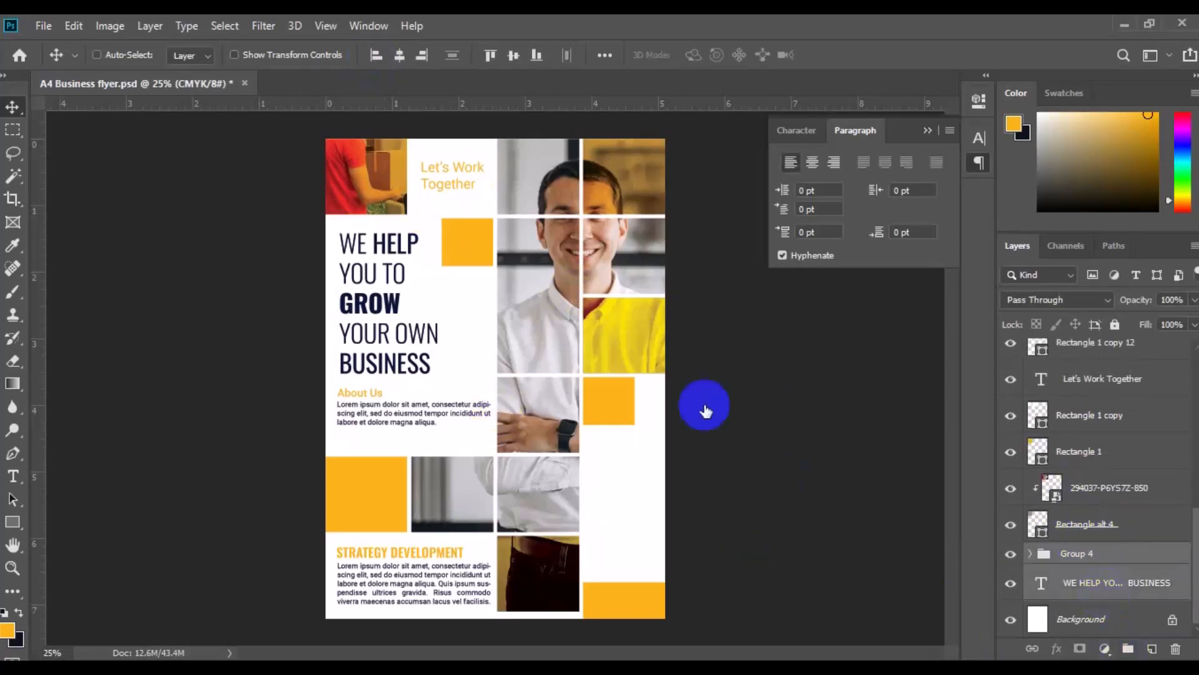
{"action": "left_click", "coordinate": [378, 60]}
{"action": "left_click", "coordinate": [1079, 617]}
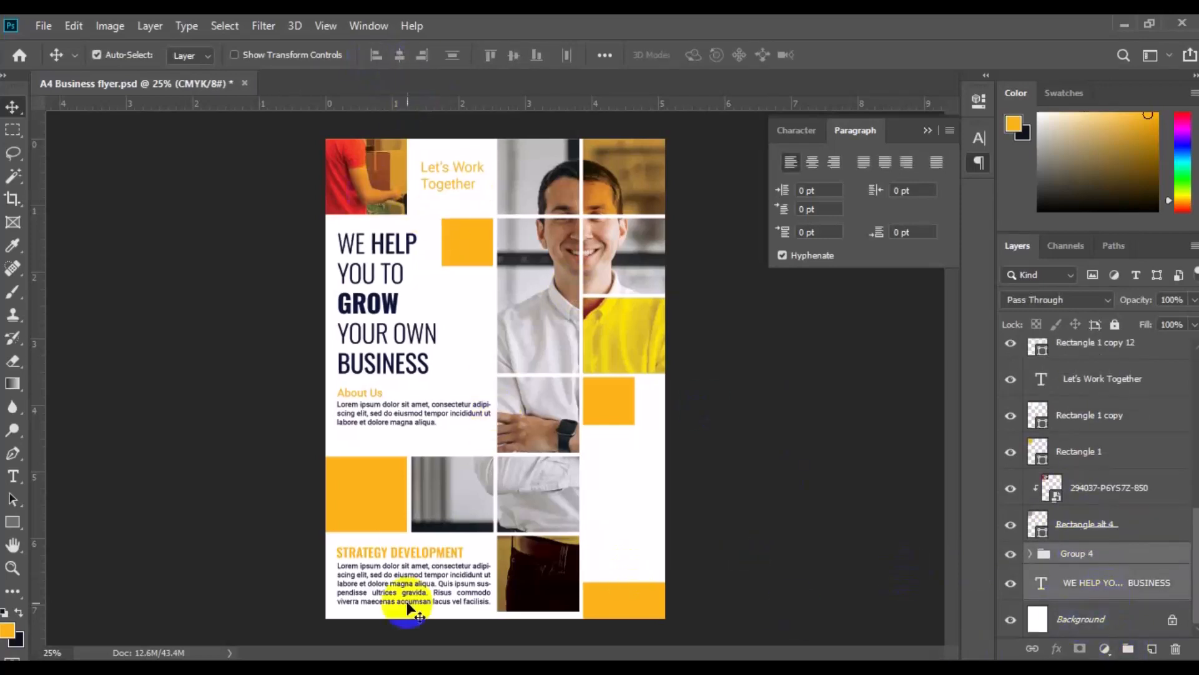
{"action": "left_click", "coordinate": [12, 475]}
{"action": "left_click_drag", "start_coordinate": [591, 456], "coordinate": [650, 567]}
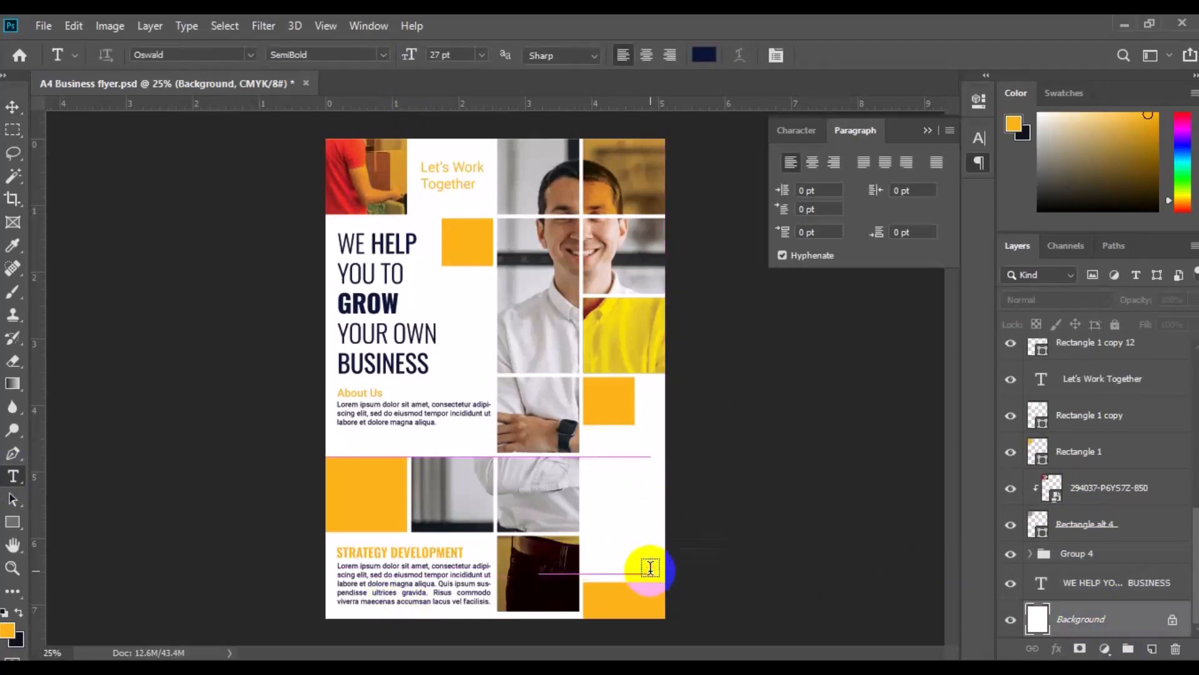
{"action": "left_click", "coordinate": [811, 55]}
Reuse the lower-left paragraph's Roboto Regular 8 pt style and draw a paragraph text box below the small right-hand orange rectangle.
{"action": "left_click", "coordinate": [382, 582]}
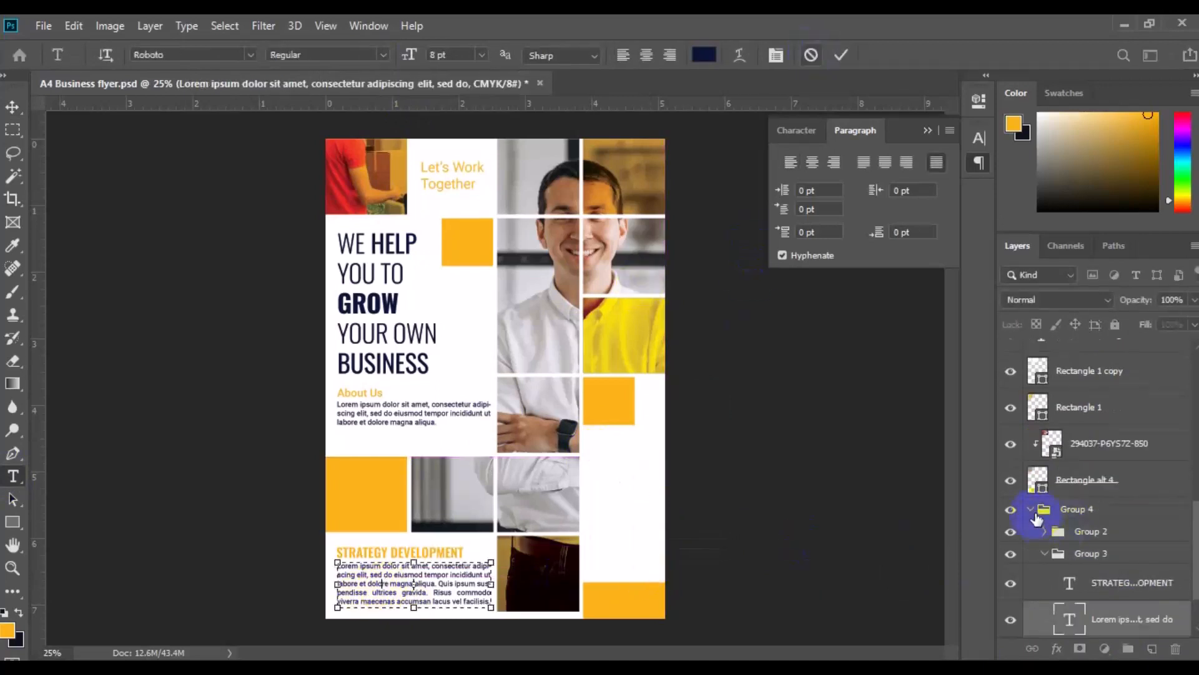
{"action": "left_click", "coordinate": [1035, 514]}
{"action": "left_click", "coordinate": [1031, 509]}
{"action": "left_click", "coordinate": [1071, 617]}
{"action": "left_click_drag", "start_coordinate": [649, 488], "coordinate": [658, 504]}
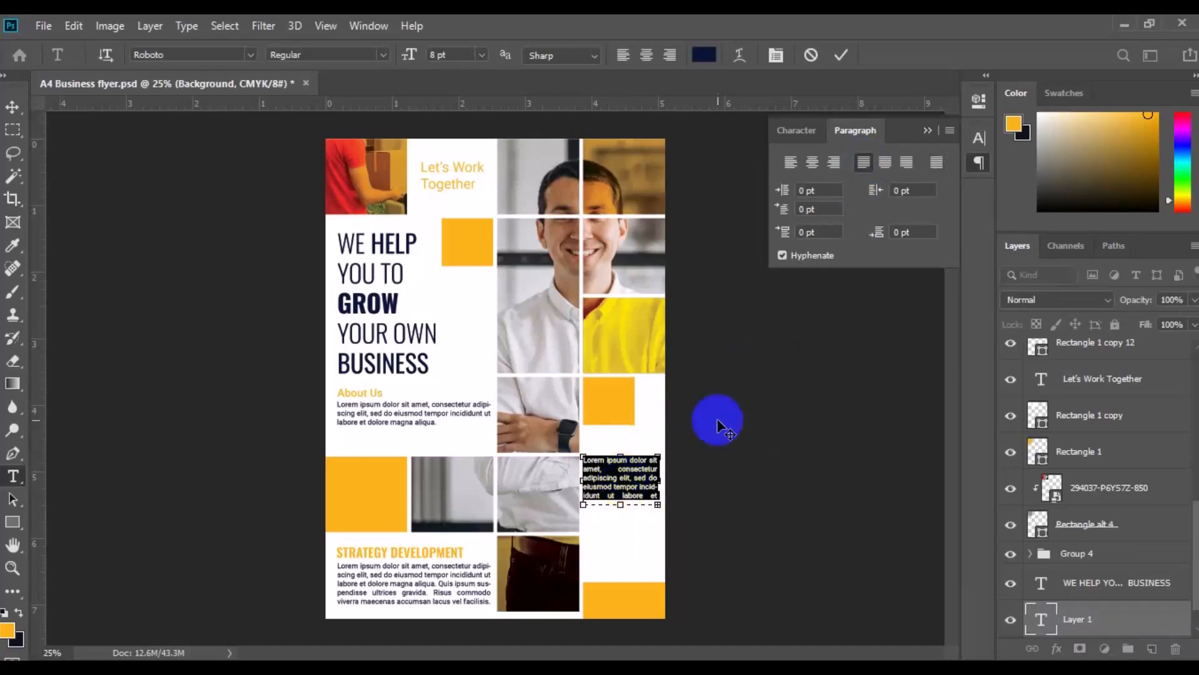
Replace the right-hand placeholder with "how to share instagram reels on facebook" entered twice, and nudge the text box slightly right.
{"action": "left_click", "coordinate": [617, 493]}
{"action": "left_click", "coordinate": [617, 468]}
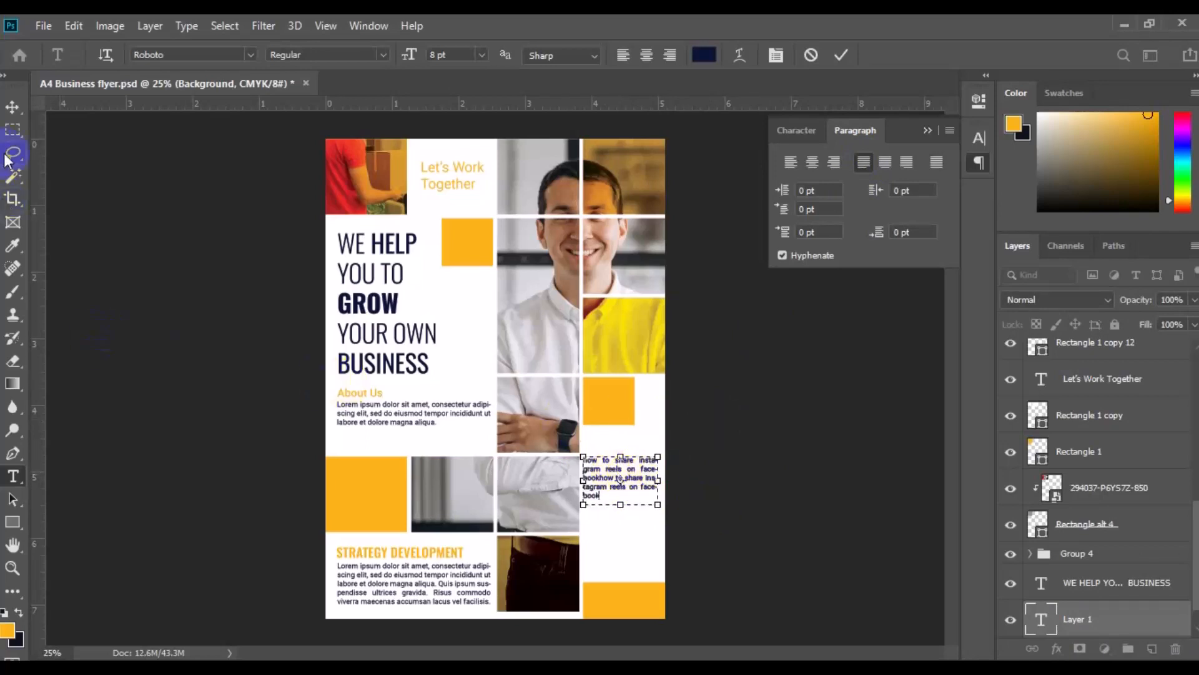
{"action": "left_click", "coordinate": [12, 107]}
{"action": "scroll", "coordinate": [624, 502], "scroll_direction": "up", "scroll_amount": 1}
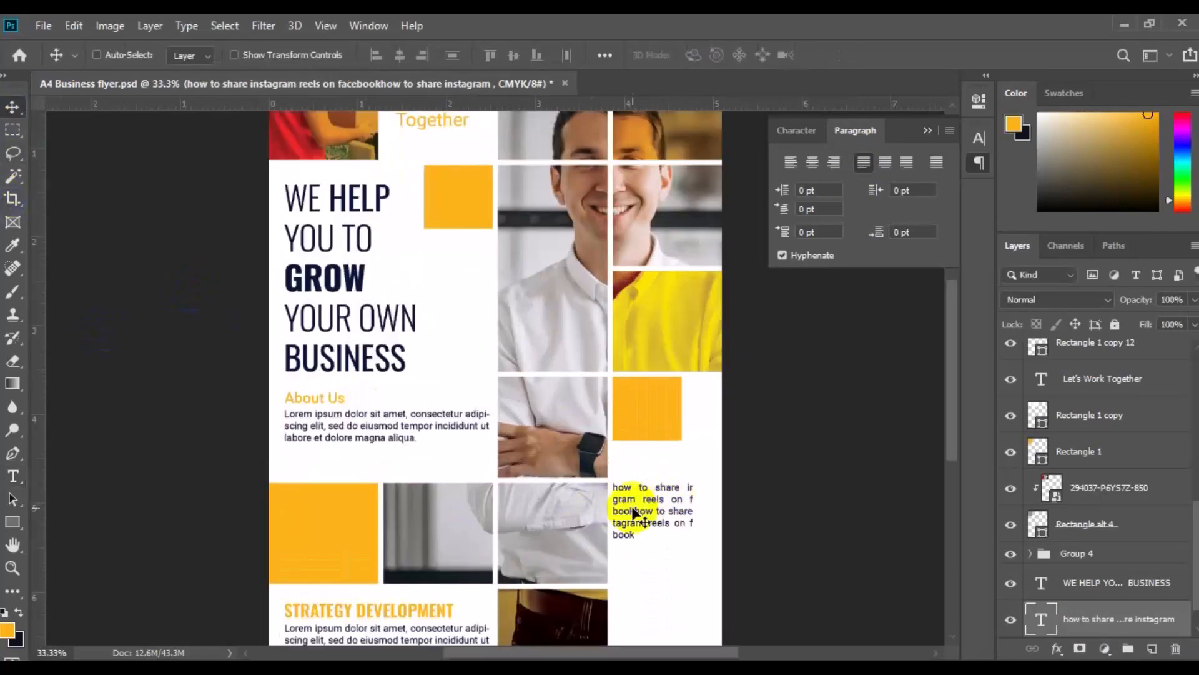
{"action": "left_click_drag", "start_coordinate": [633, 513], "coordinate": [635, 514]}
On a new layer, add the left-aligned title "Feedback" above the right-hand paragraph in Roboto Black, 8 pt, using the sampled orange.
{"action": "left_click", "coordinate": [1145, 647]}
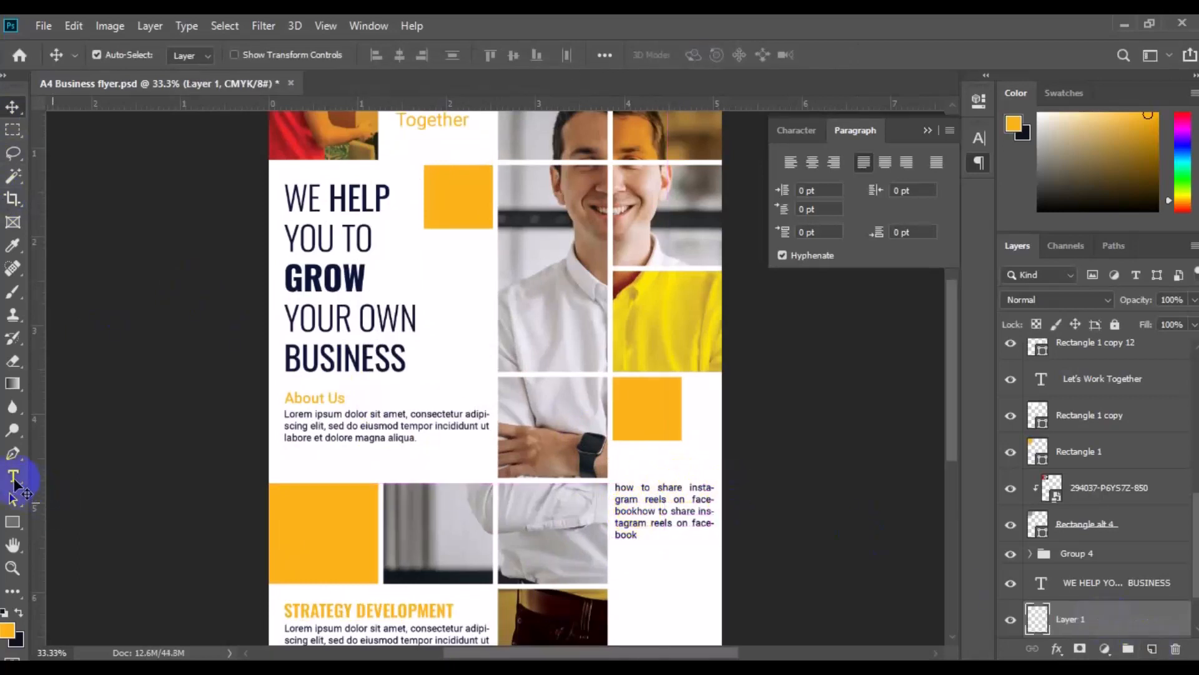
{"action": "key", "text": "t"}
{"action": "left_click", "coordinate": [384, 55]}
{"action": "left_click", "coordinate": [338, 212]}
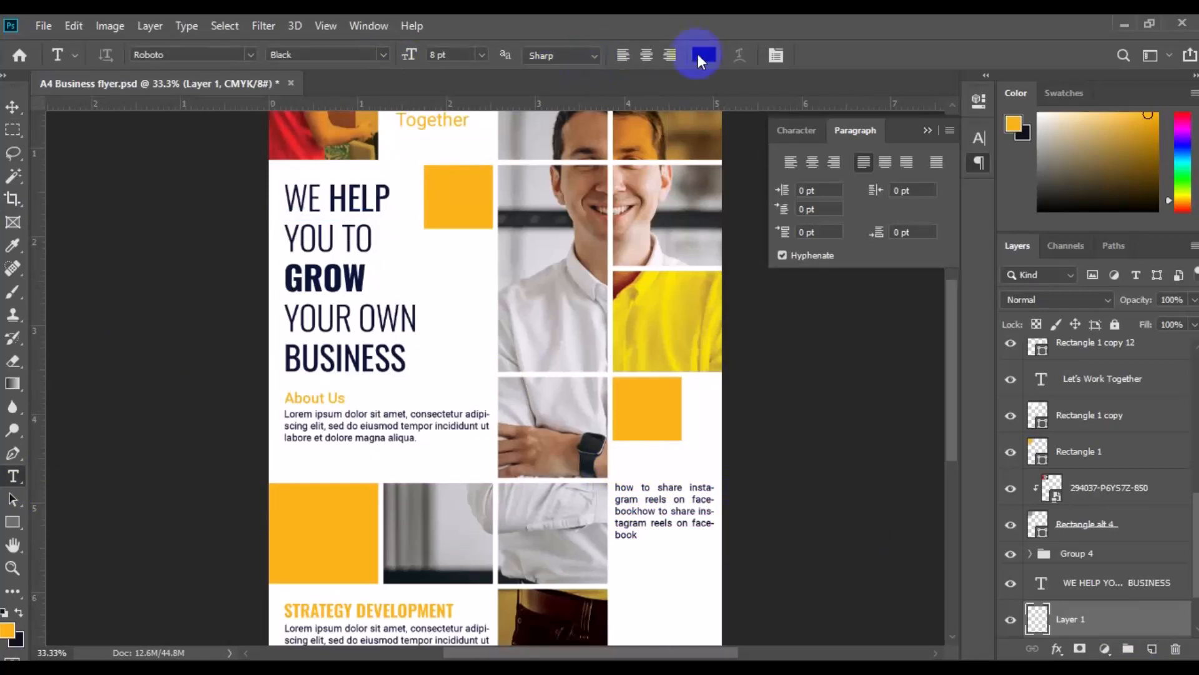
{"action": "left_click", "coordinate": [704, 55]}
{"action": "left_click", "coordinate": [456, 193]}
{"action": "left_click", "coordinate": [1143, 181]}
{"action": "left_click", "coordinate": [622, 466]}
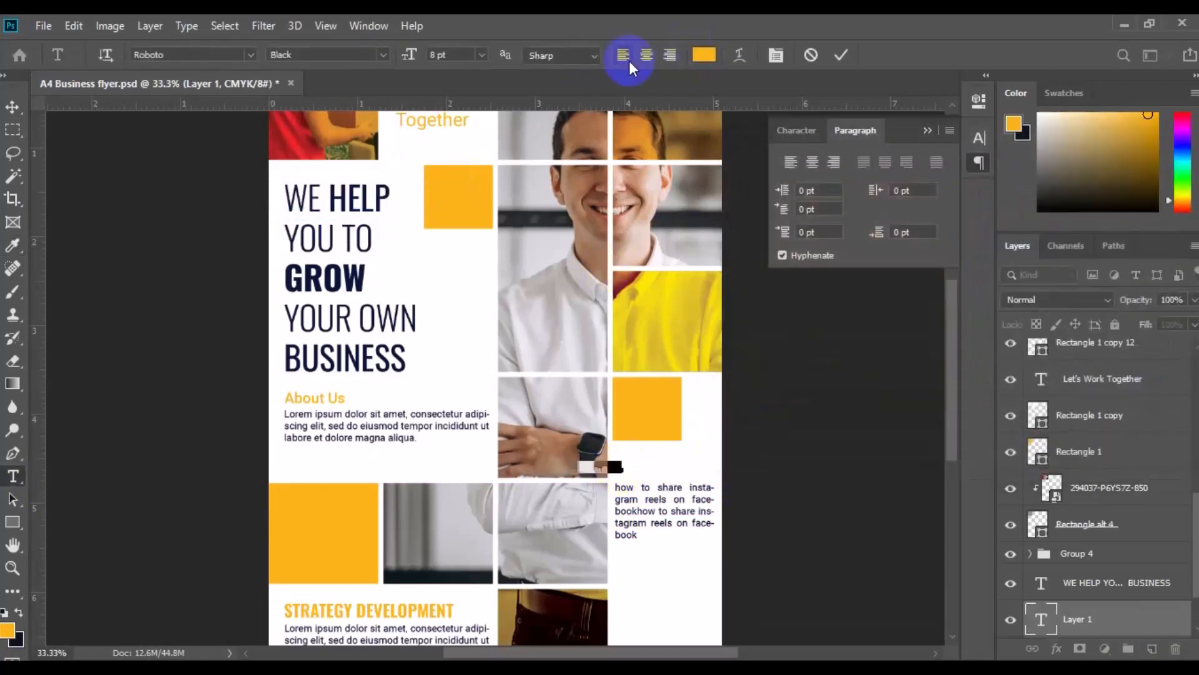
{"action": "left_click", "coordinate": [835, 55]}
Check the text size of "About Us" and set "Feedback" to 10 pt.
{"action": "left_click", "coordinate": [309, 398]}
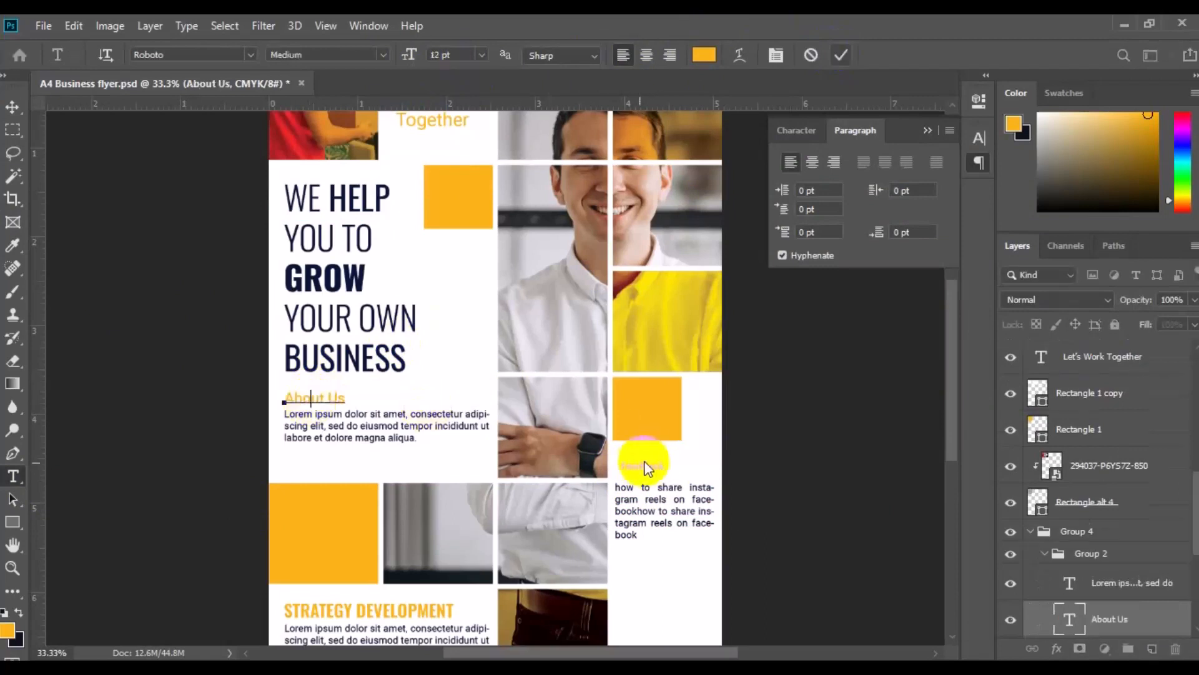
{"action": "left_click", "coordinate": [835, 56]}
{"action": "double_click", "coordinate": [634, 466]}
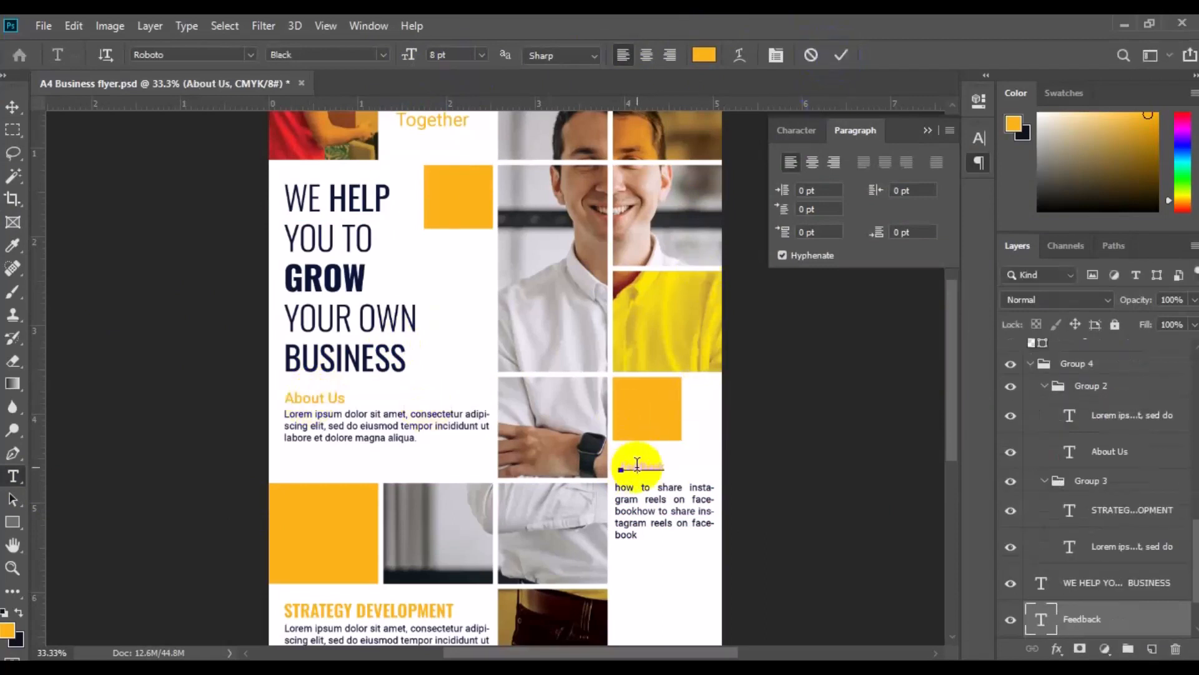
{"action": "left_click", "coordinate": [409, 56]}
{"action": "left_click", "coordinate": [12, 107]}
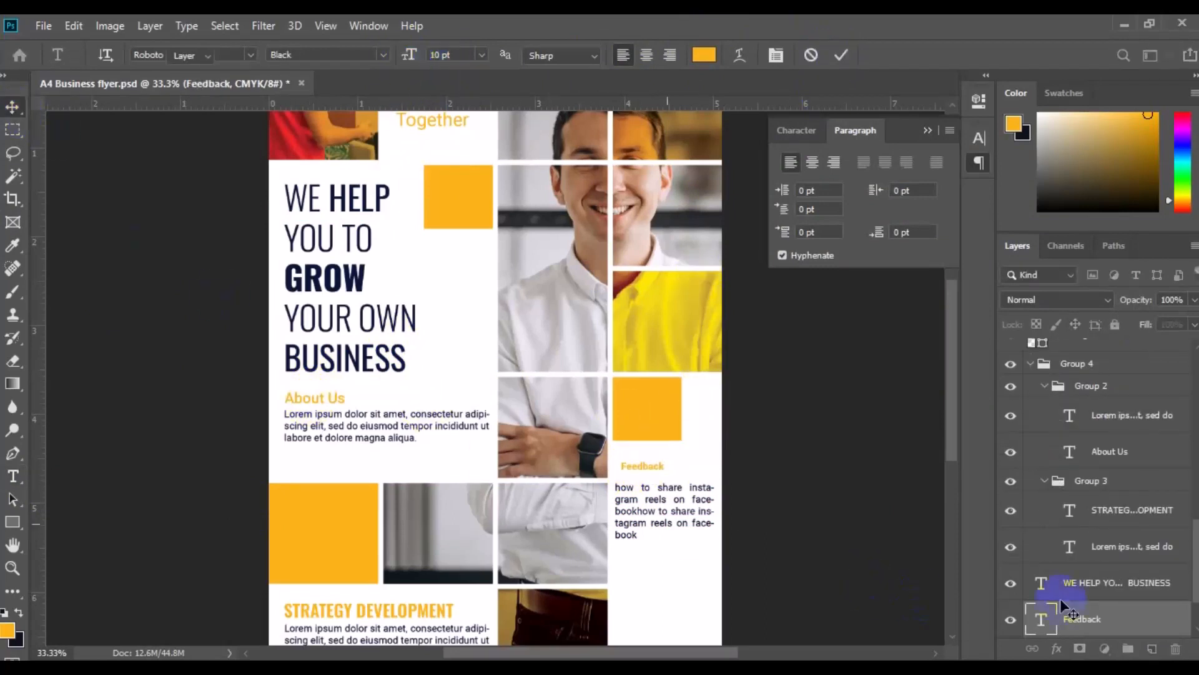
Align the "Feedback" title's left edge with the paragraph below it and move the title down close to that paragraph.
{"action": "scroll", "coordinate": [1100, 594], "scroll_direction": "down", "scroll_amount": 2}
{"action": "left_click", "coordinate": [1155, 587], "text": "shift"}
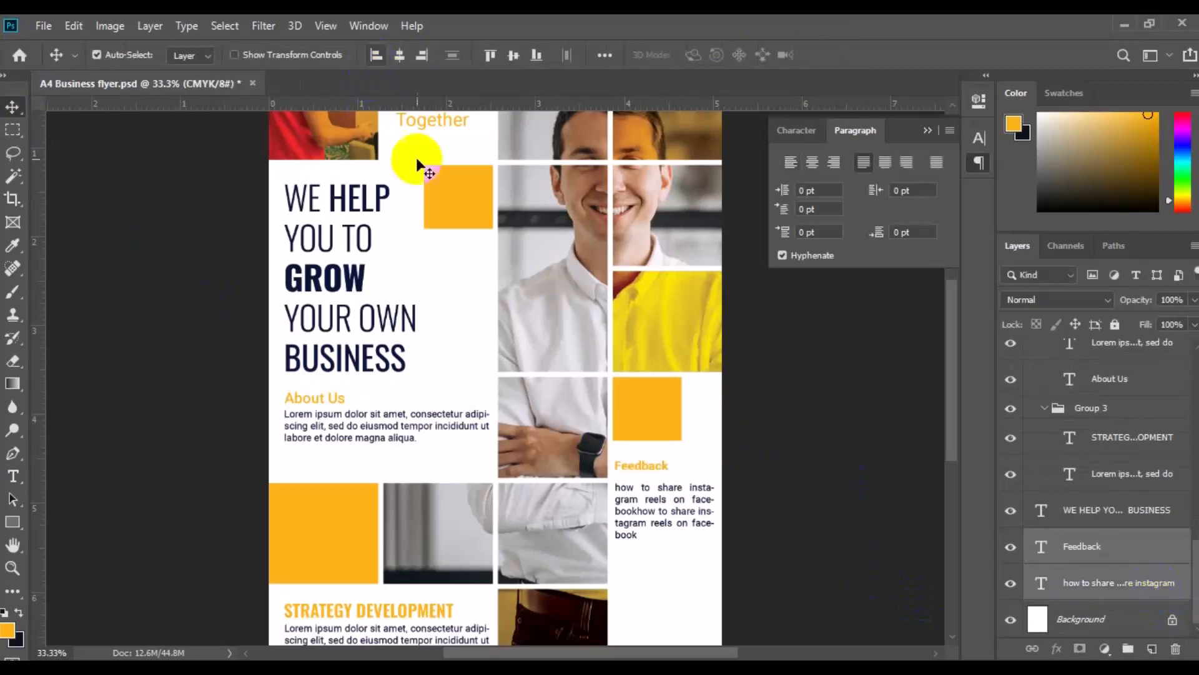
{"action": "left_click", "coordinate": [1115, 549]}
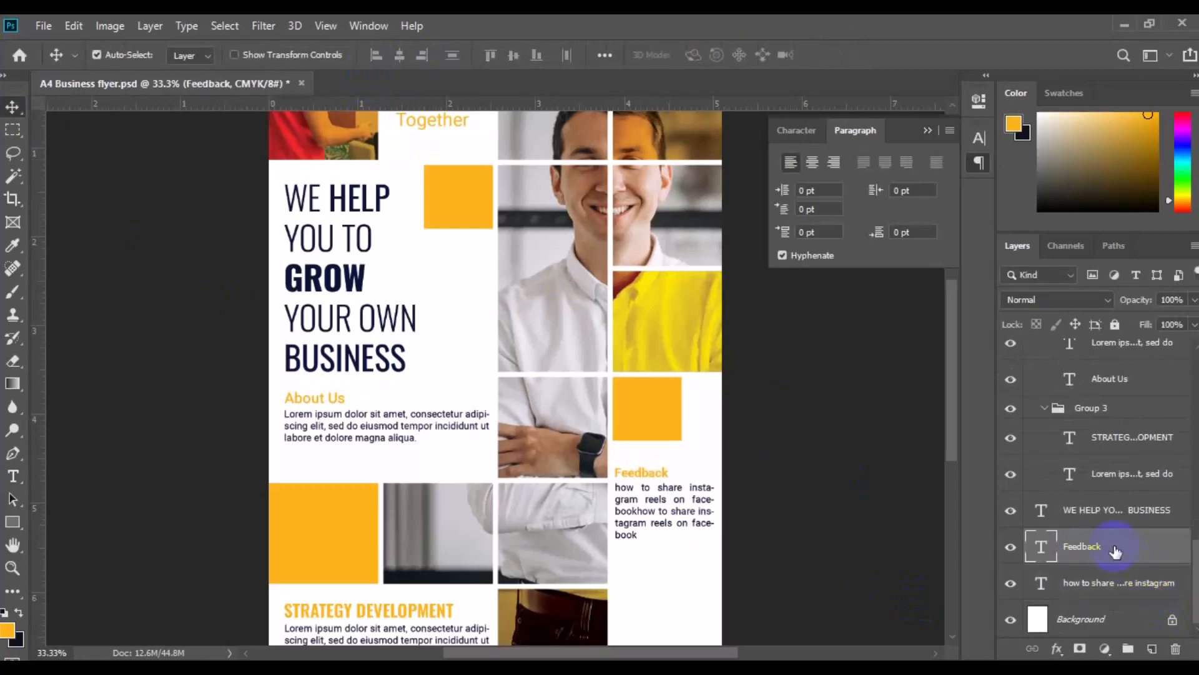
Group the "Feedback" title with its paragraph, duplicate the group, and place the copy directly below the original.
{"action": "left_click", "coordinate": [1116, 584], "text": "shift"}
{"action": "key", "text": "ctrl+minus"}
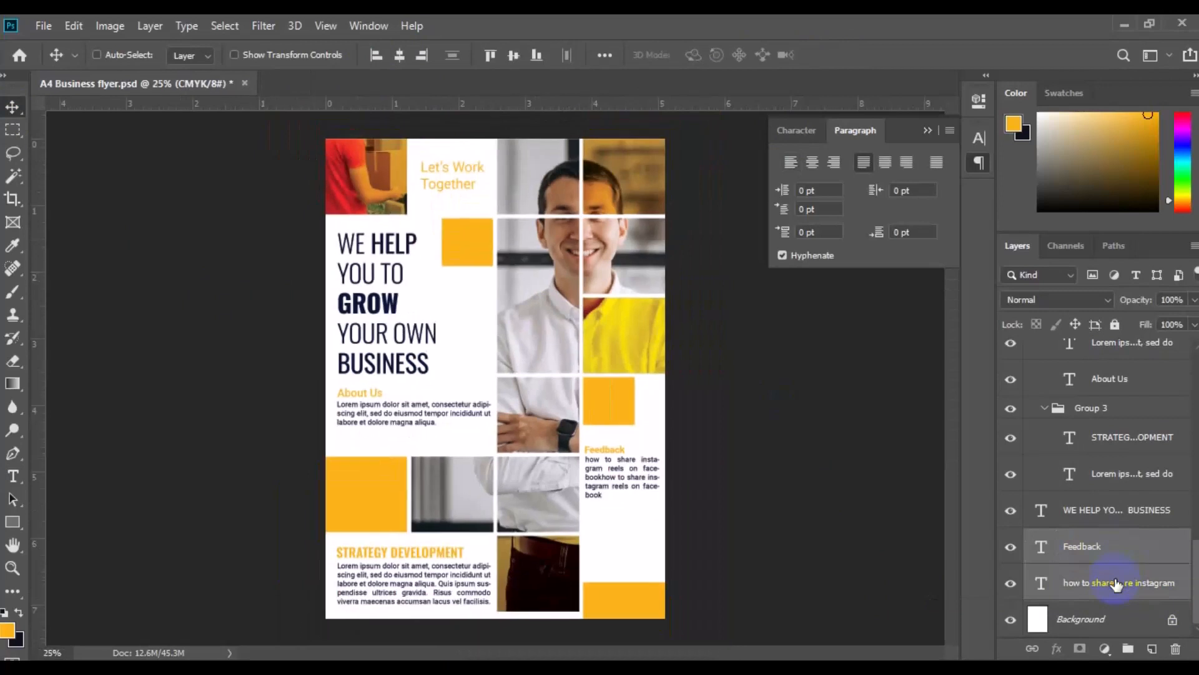
{"action": "key", "text": "ctrl+g"}
{"action": "key", "text": "ctrl+j"}
{"action": "key", "text": "ctrl+t"}
{"action": "left_click_drag", "start_coordinate": [602, 515], "coordinate": [594, 546]}
{"action": "key", "text": "Return"}
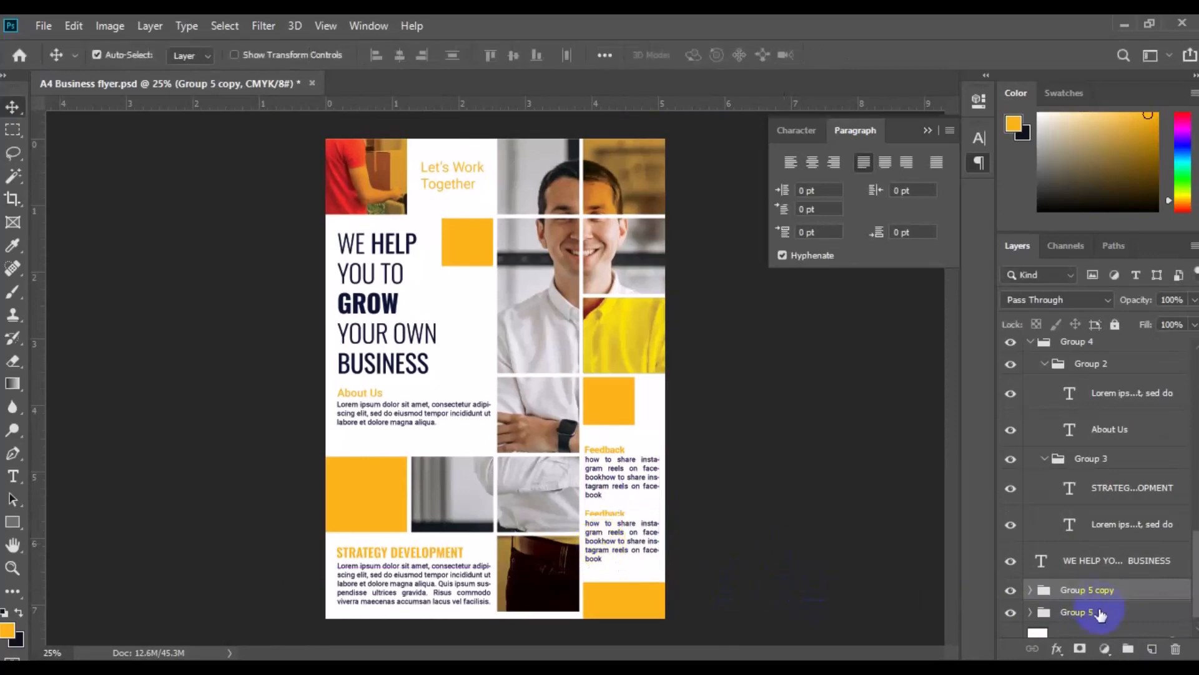
Align the left edges of the two feedback groups and open the upper feedback paragraph for text editing.
{"action": "left_click", "coordinate": [1099, 613]}
{"action": "left_click", "coordinate": [1099, 596], "text": "shift"}
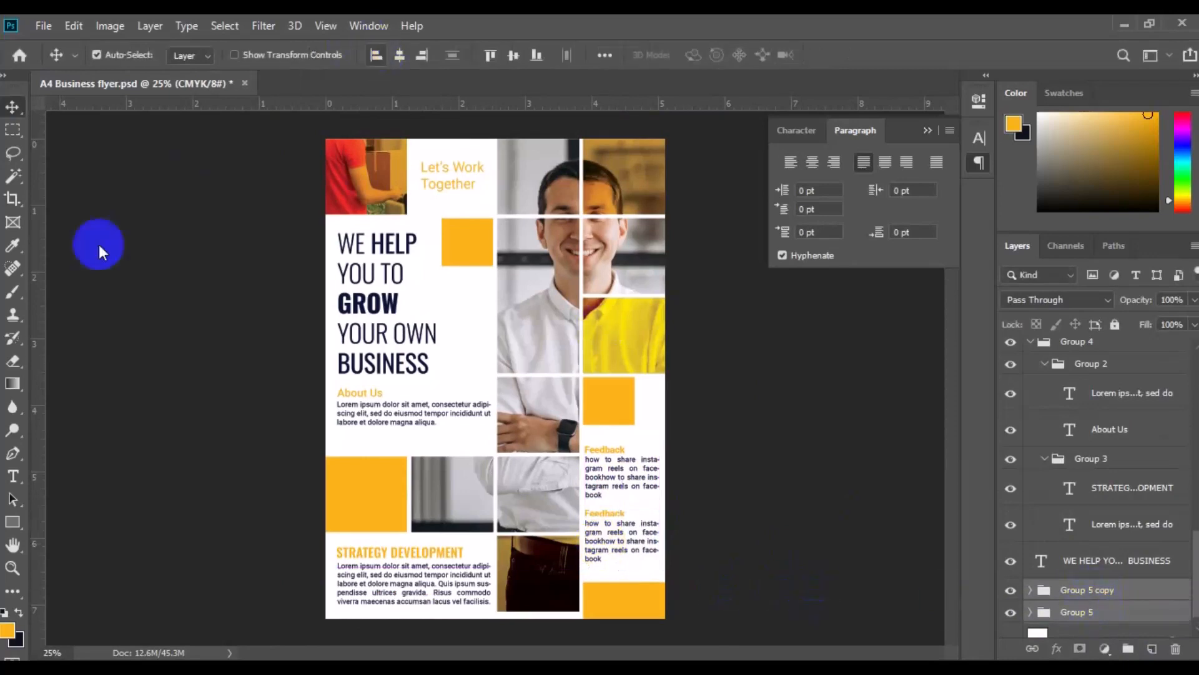
{"action": "key", "text": "t"}
{"action": "left_click", "coordinate": [599, 468]}
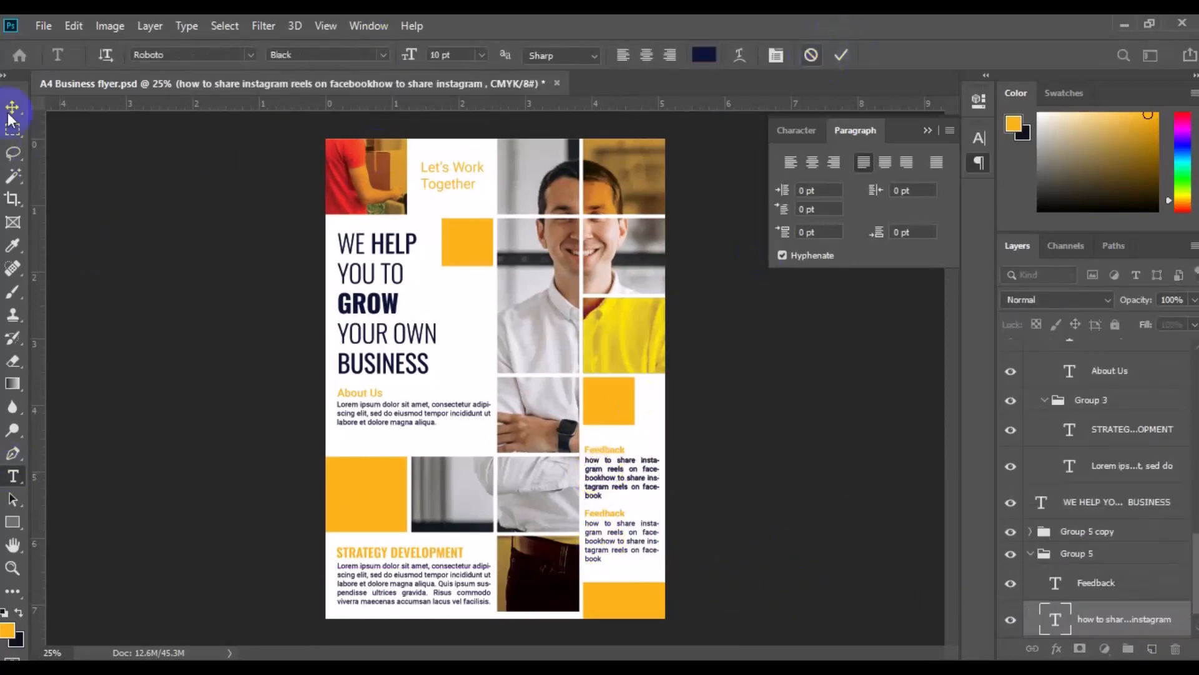